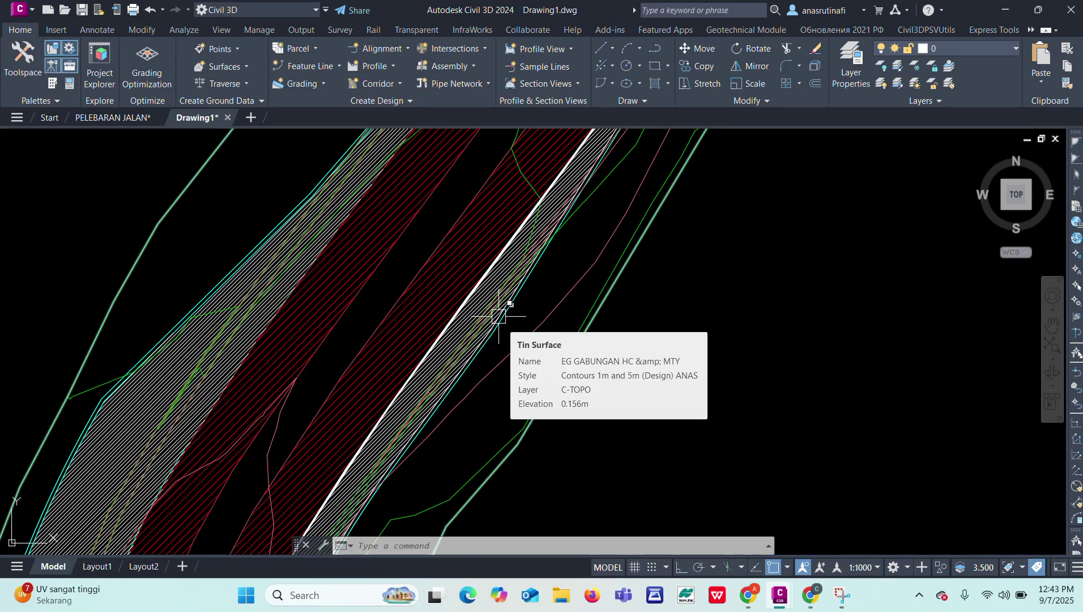
- Examine the red ANSI32 hatch covering the carriageways along the length of the road
scroll(499, 316, "down", 3)
scroll(420, 454, "down", 2)
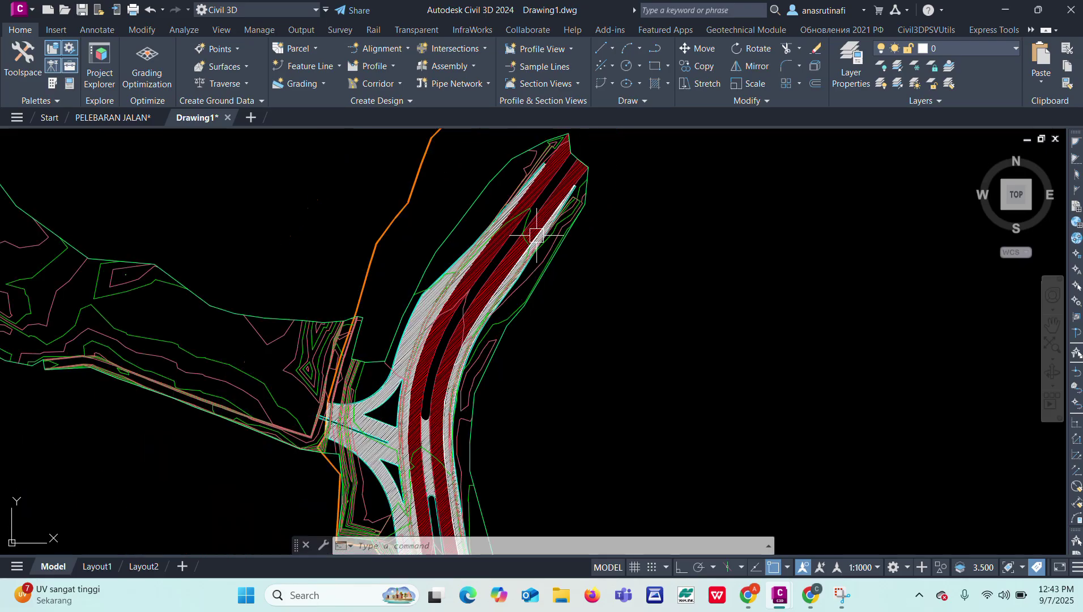
scroll(420, 454, "up", 4)
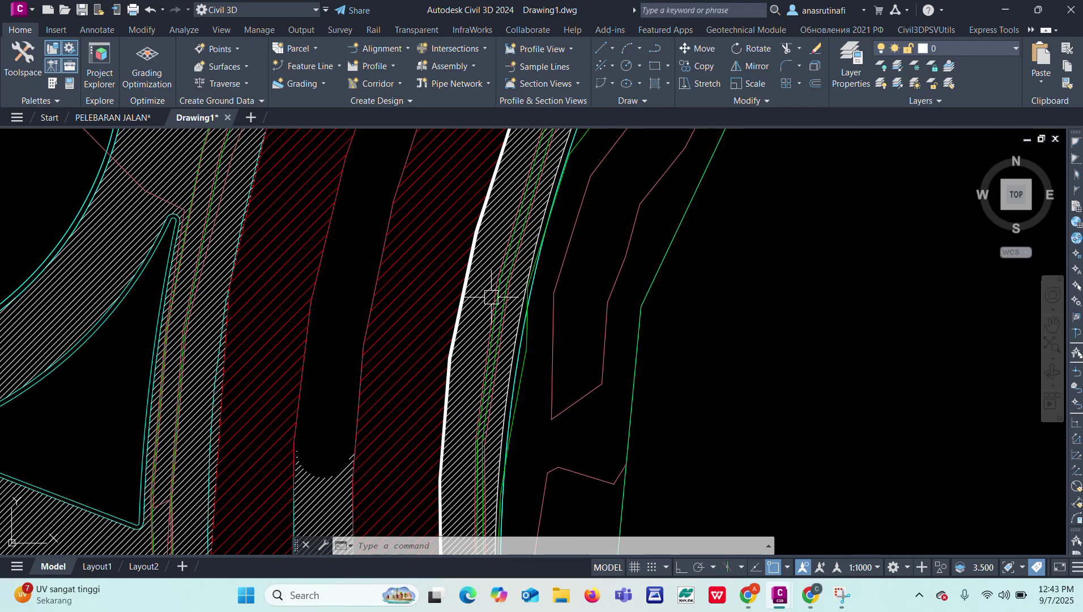
scroll(449, 421, "down", 3)
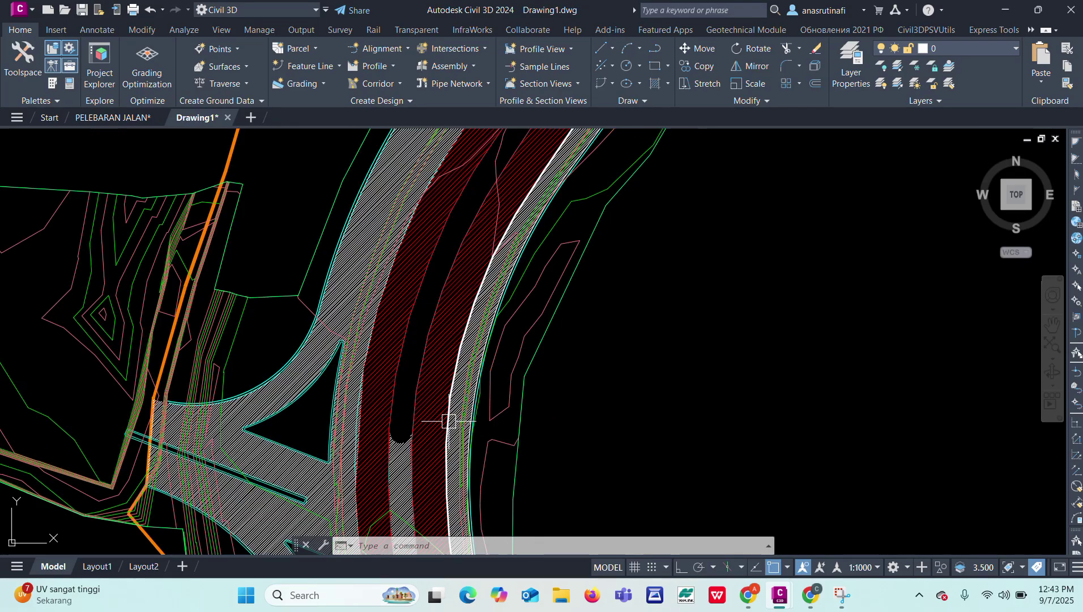
left_click(437, 364)
scroll(436, 364, "down", 5)
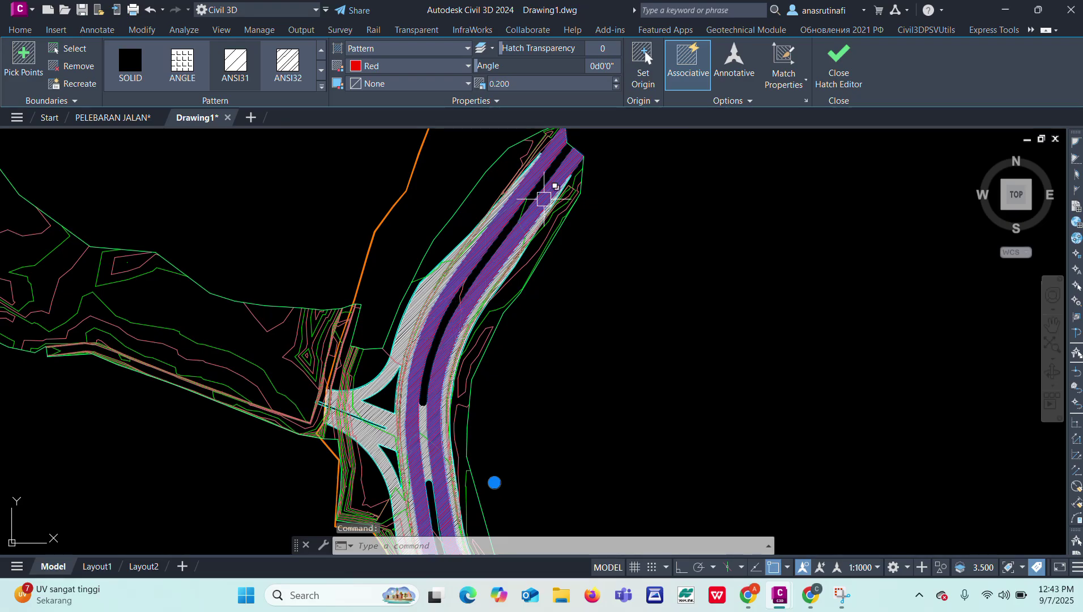
scroll(450, 350, "up", 3)
scroll(448, 447, "up", 3)
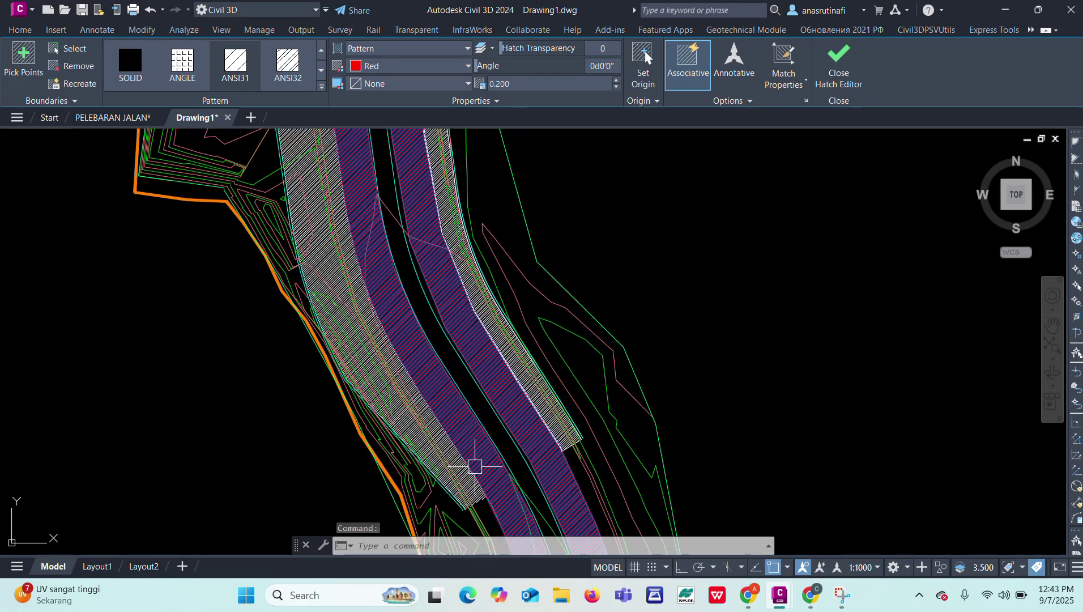
scroll(488, 405, "up", 3)
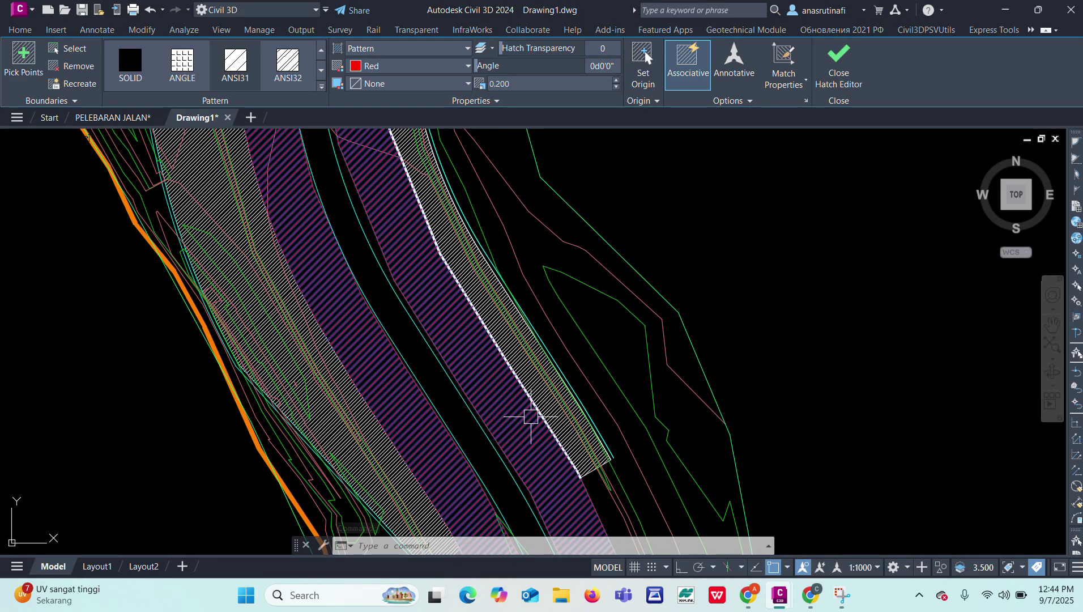
scroll(586, 415, "up", 2)
key("Escape")
- Examine the white hatched widening strip along the road's eastern edge, including its northern and southern ends
left_click(533, 413)
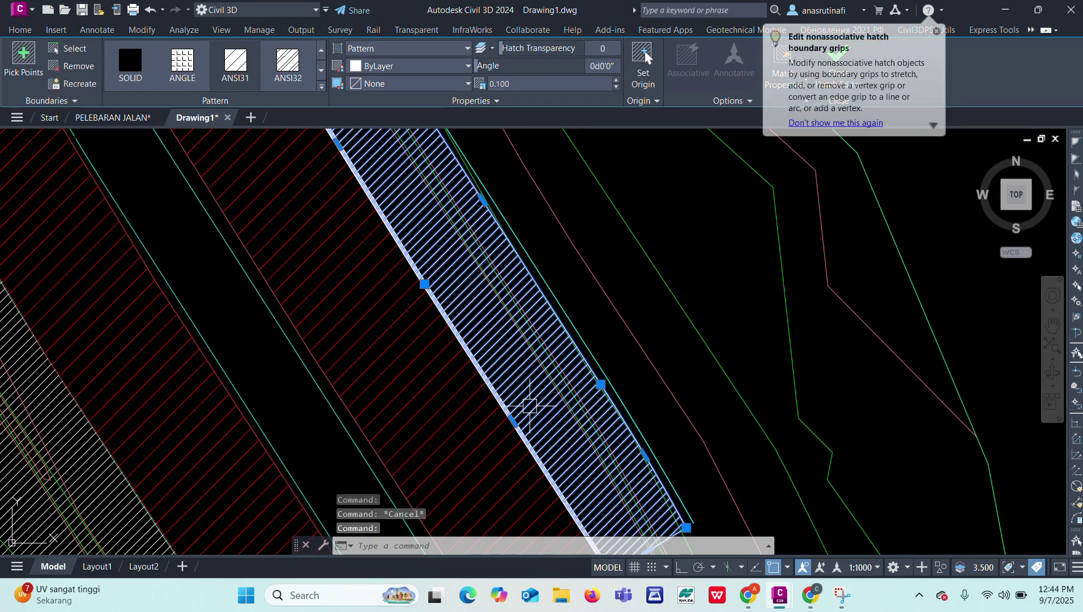
scroll(530, 405, "down", 3)
scroll(580, 471, "up", 1)
scroll(557, 481, "down", 1)
scroll(558, 499, "down", 4)
scroll(488, 259, "up", 4)
scroll(458, 473, "down", 4)
scroll(471, 241, "up", 4)
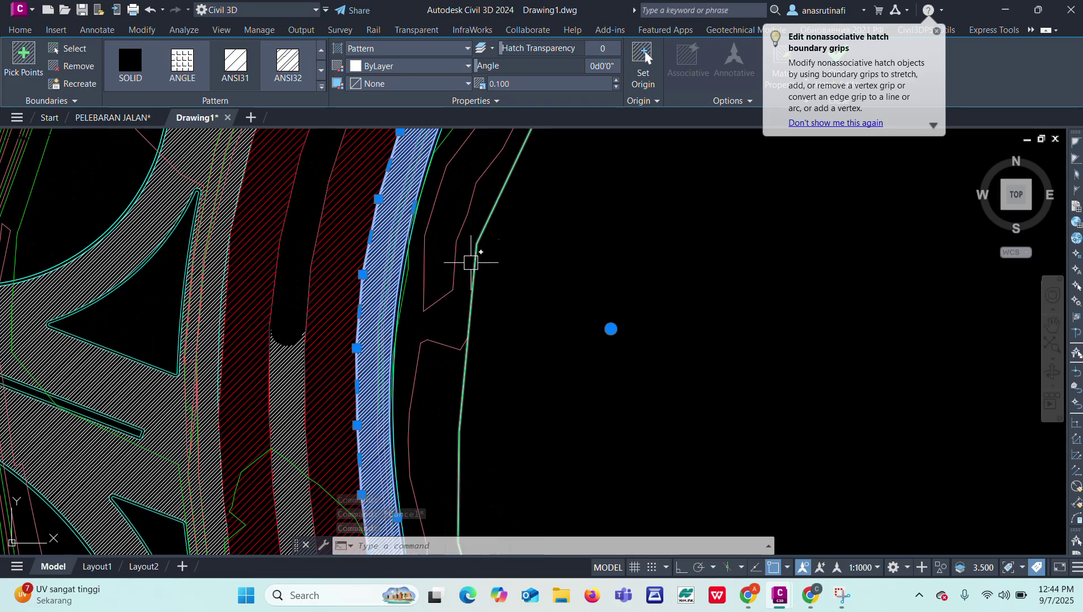
scroll(428, 440, "down", 3)
key("Escape")
scroll(444, 391, "down", 3)
scroll(478, 256, "up", 2)
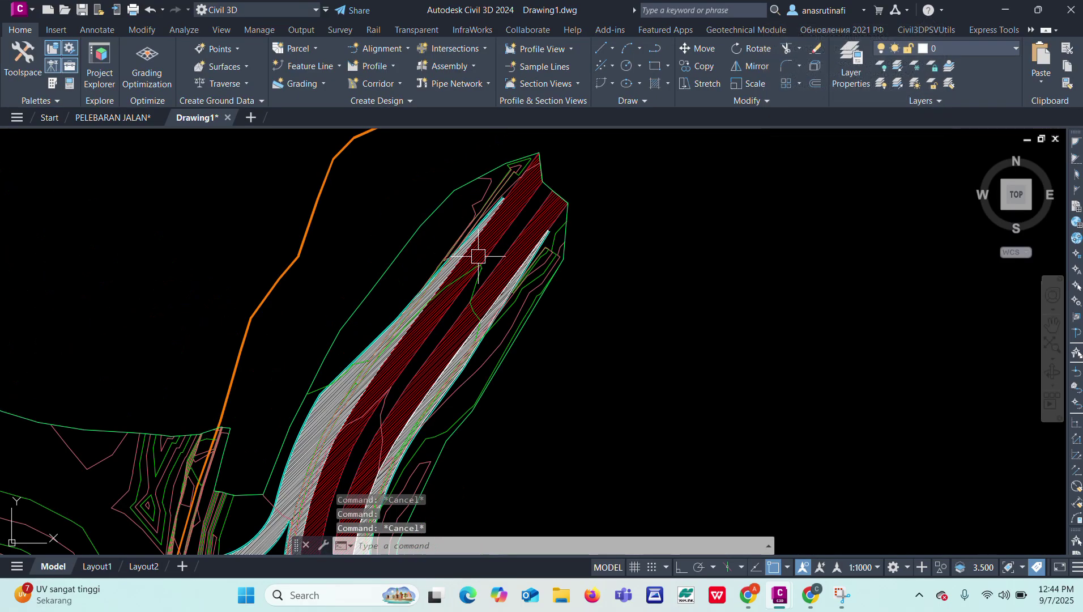
scroll(478, 232, "up", 3)
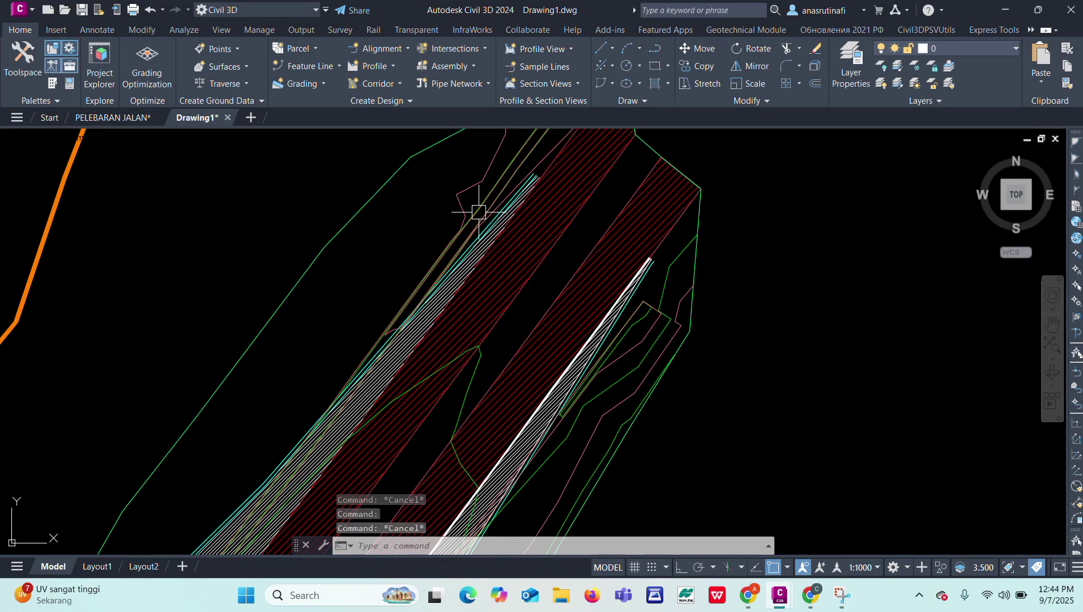
scroll(483, 214, "down", 4)
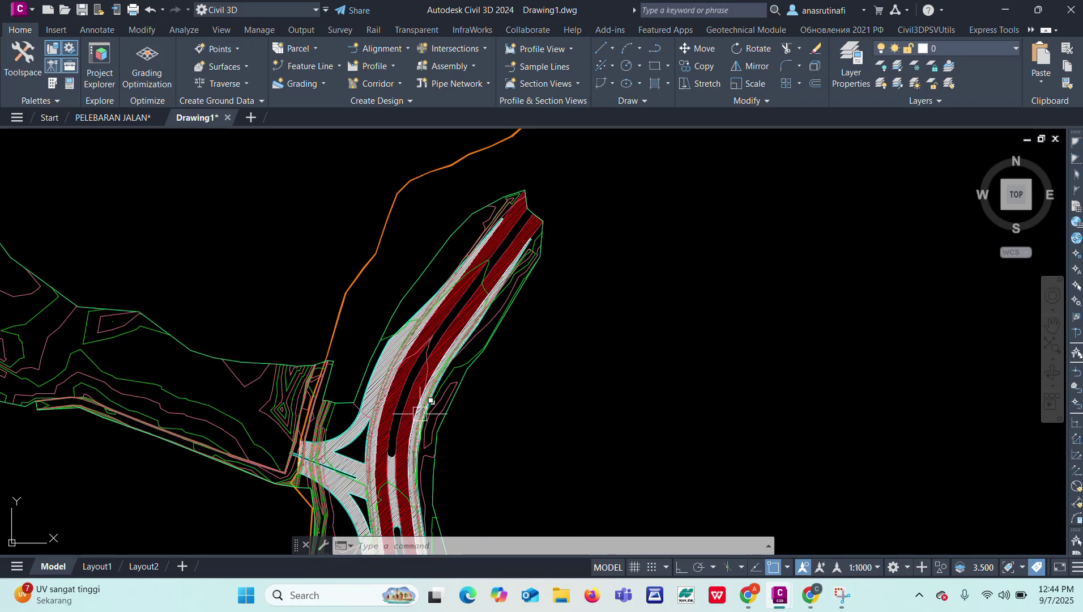
scroll(385, 380, "up", 4)
scroll(467, 381, "down", 4)
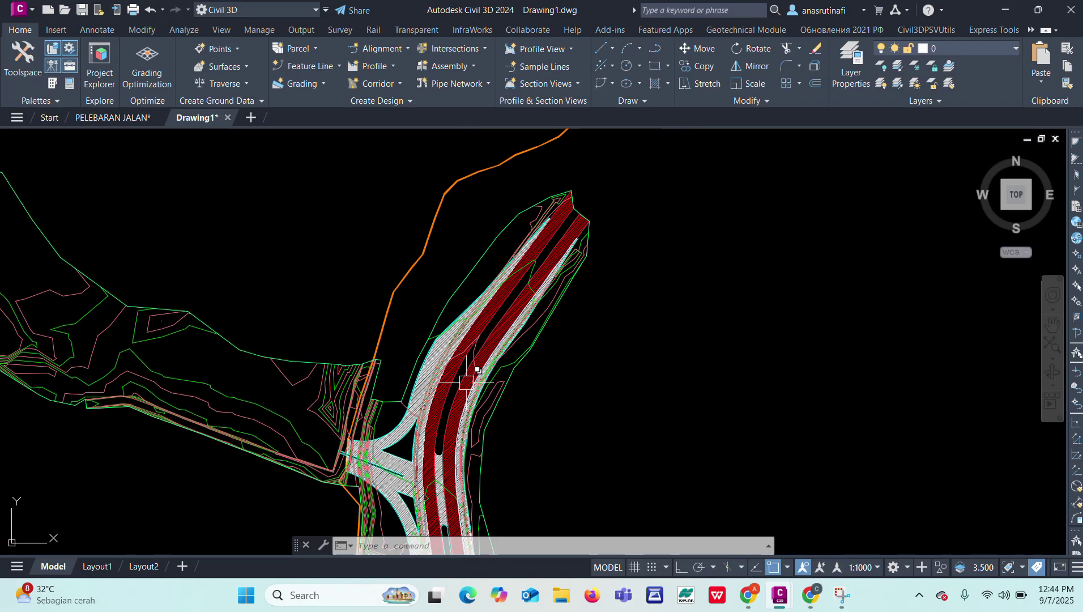
- Inspect the EG GABUNGAN HC & MTY surface around the curved road in the Object Viewer, and return to the drawing
scroll(590, 285, "up", 6)
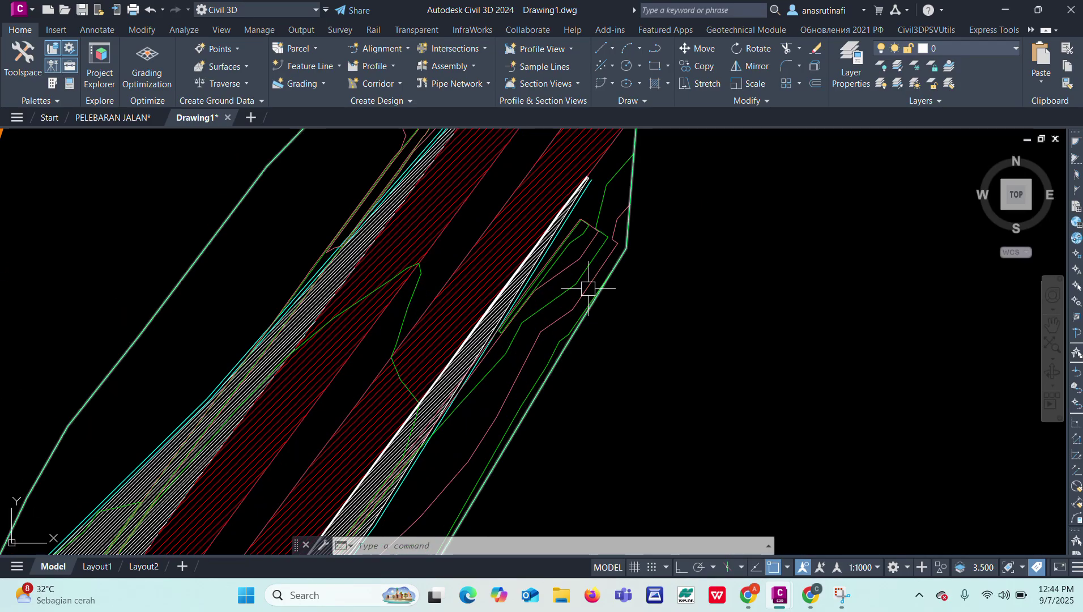
left_click(575, 269)
right_click(576, 262)
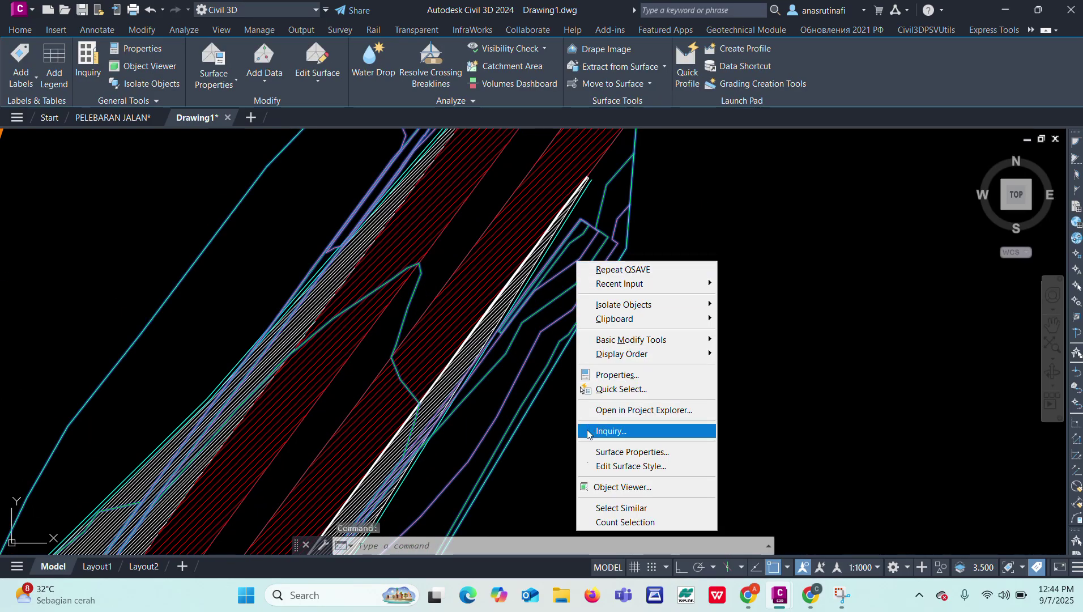
left_click(590, 488)
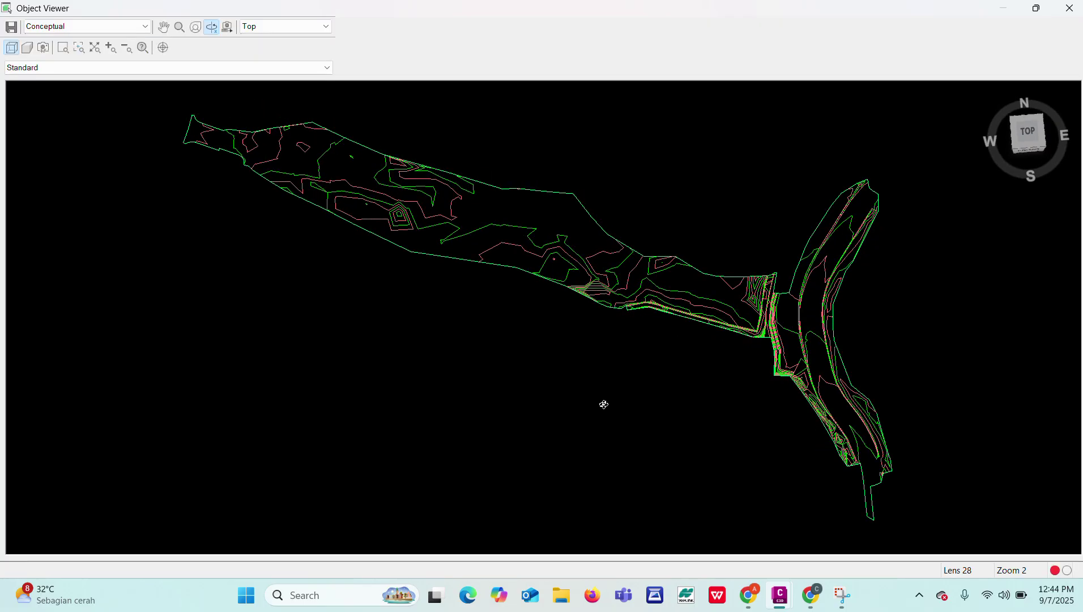
scroll(840, 350, "up", 3)
middle_click_drag(841, 351, 301, 367)
scroll(424, 258, "up", 2)
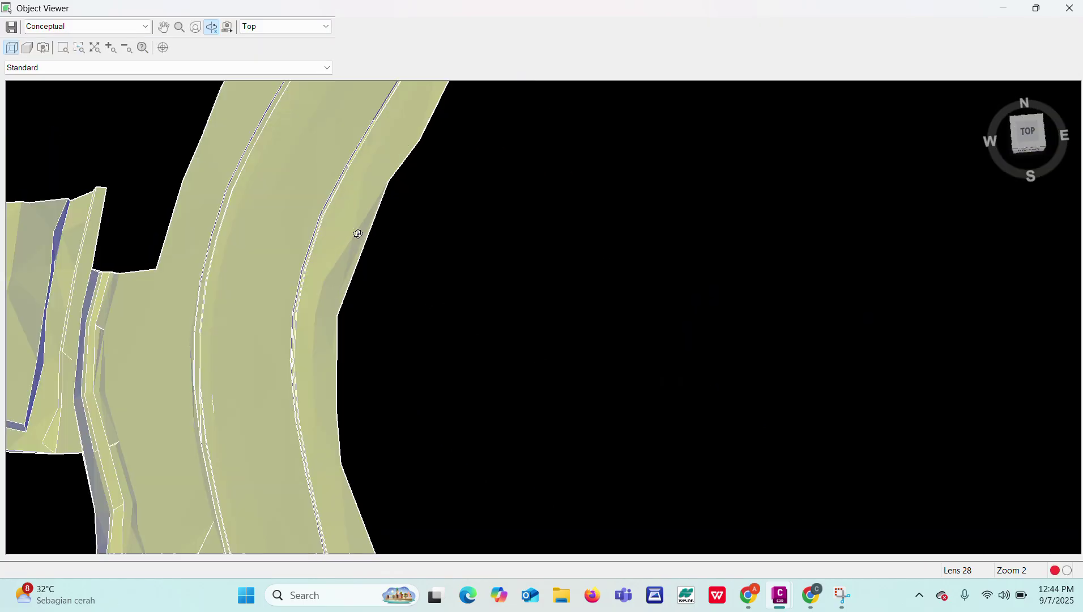
middle_click_drag(357, 234, 374, 434)
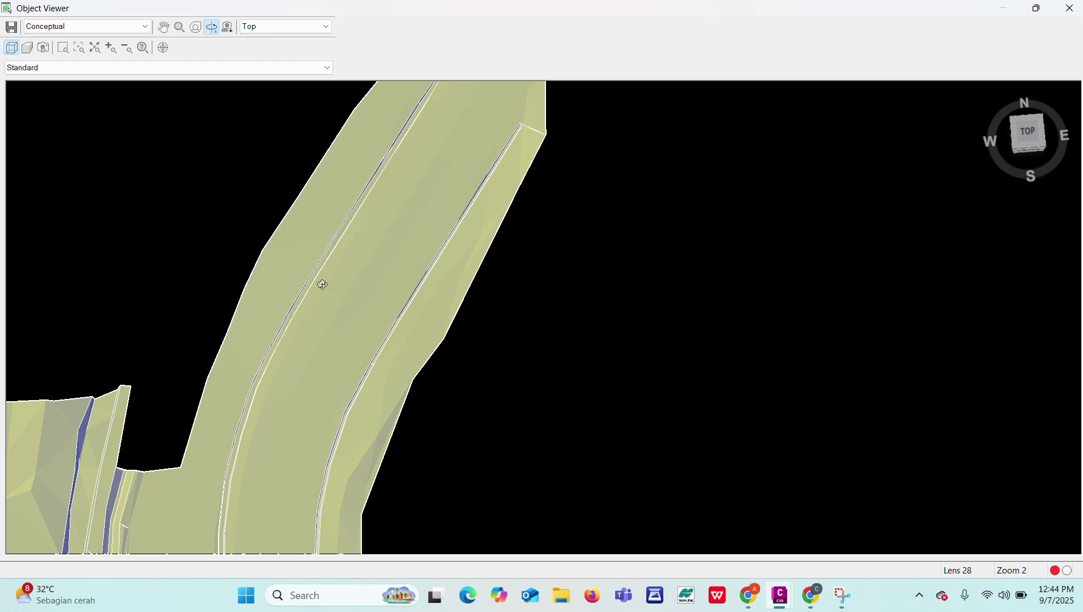
scroll(426, 246, "down", 2)
scroll(449, 323, "up", 2)
left_click_drag(450, 257, 426, 247)
key("Escape")
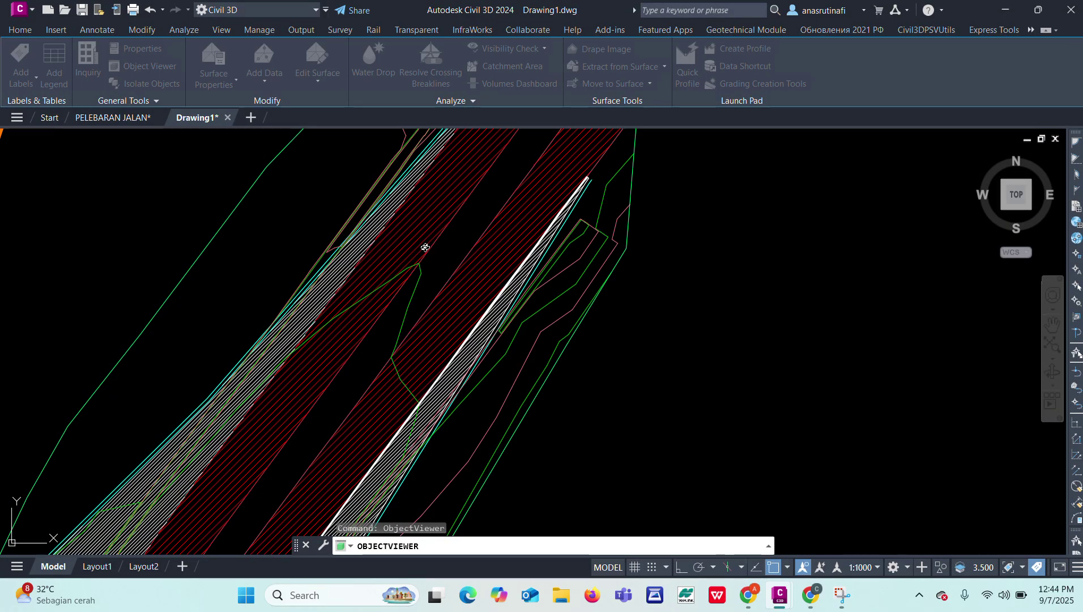
- Delete the white hatch filling the widening strip along the road's eastern edge
scroll(510, 310, "up", 4)
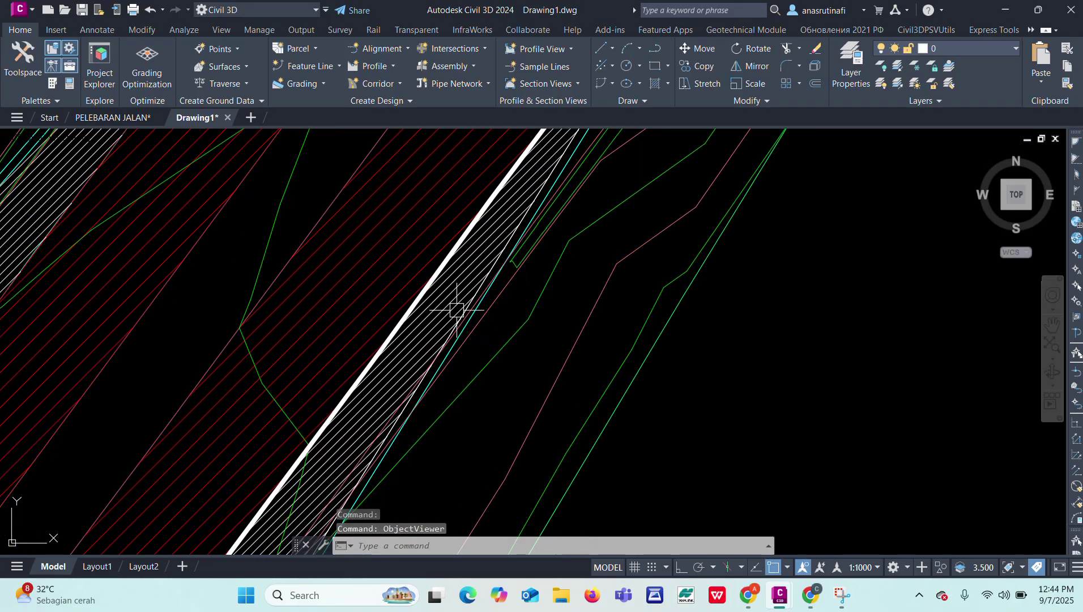
left_click(447, 301)
key("Delete")
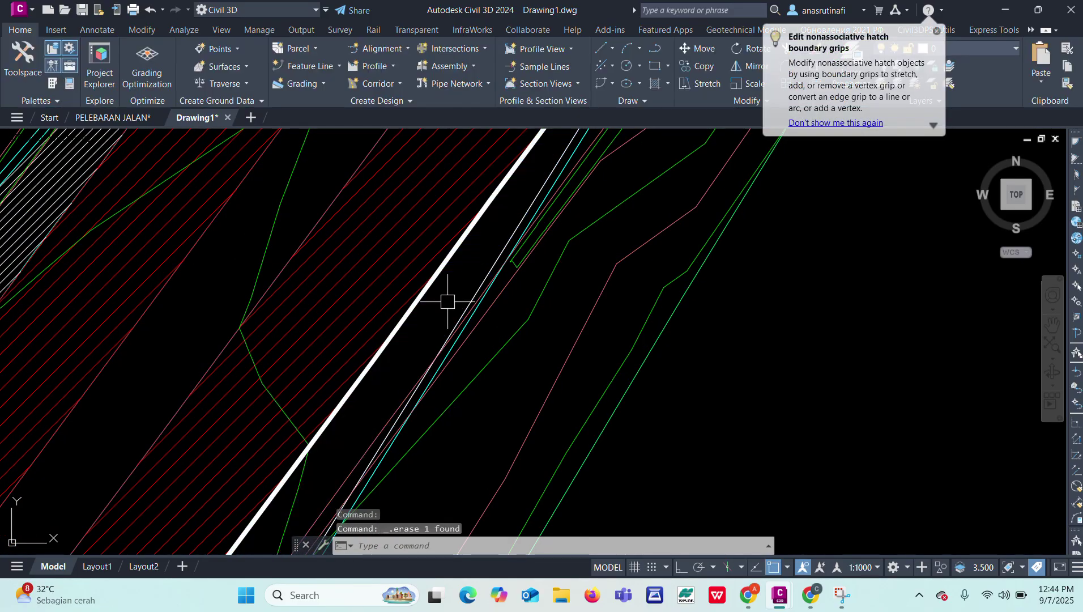
- Select the thick white boundary polyline on the BATAS AREA KERJA layer and examine its extent from the northern to the southern end
scroll(464, 308, "down", 4)
scroll(490, 250, "up", 4)
left_click(488, 244)
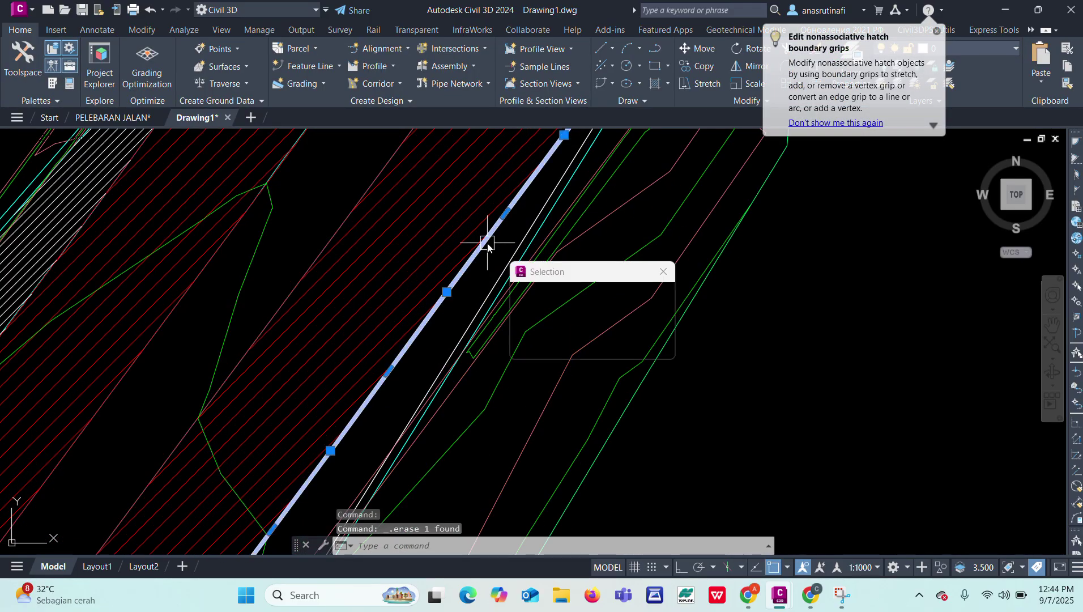
left_click(530, 294)
scroll(516, 272, "down", 10)
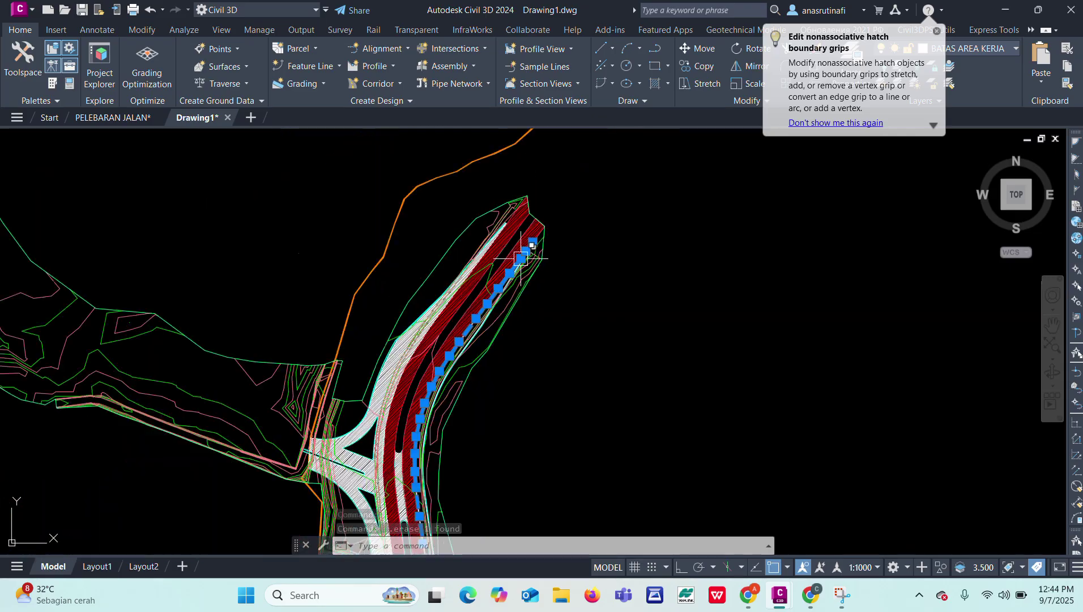
scroll(510, 255, "up", 5)
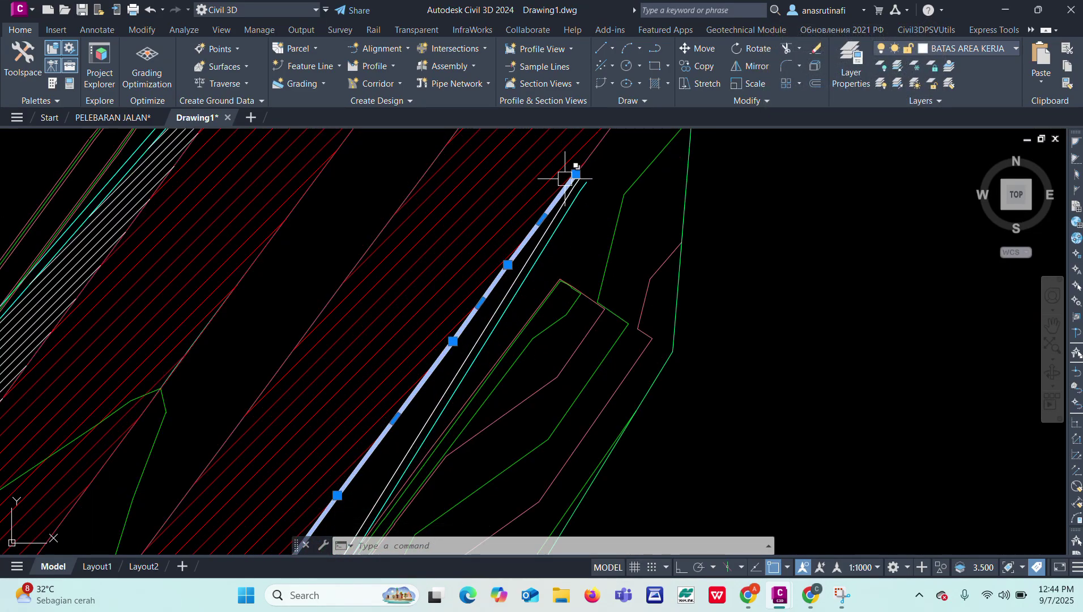
scroll(538, 209, "down", 5)
scroll(479, 408, "up", 5)
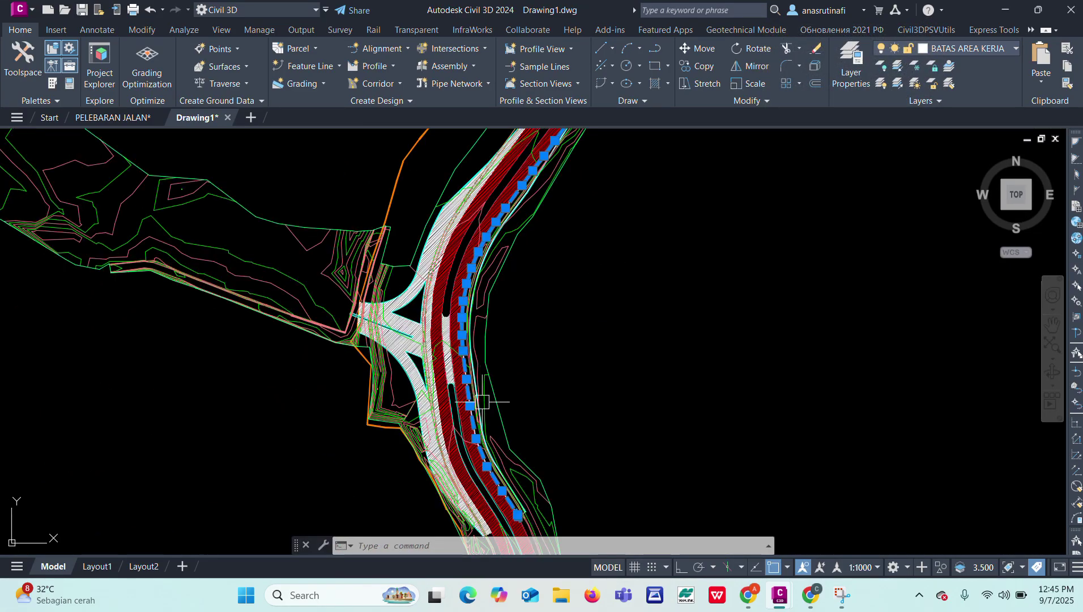
scroll(486, 458, "up", 3)
scroll(476, 498, "down", 3)
scroll(468, 488, "up", 5)
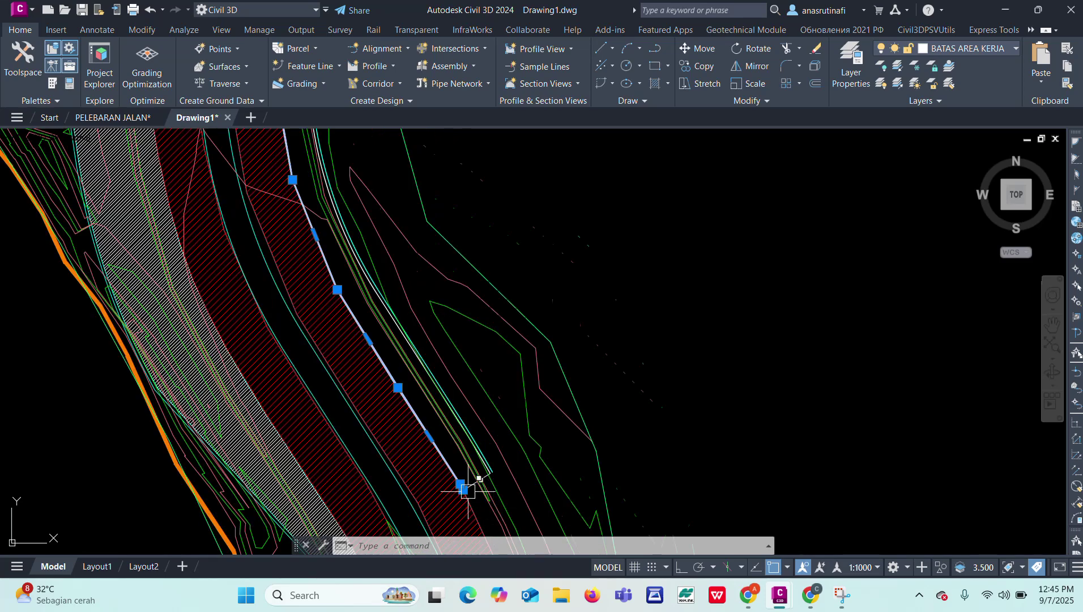
key("Delete")
key("Escape")
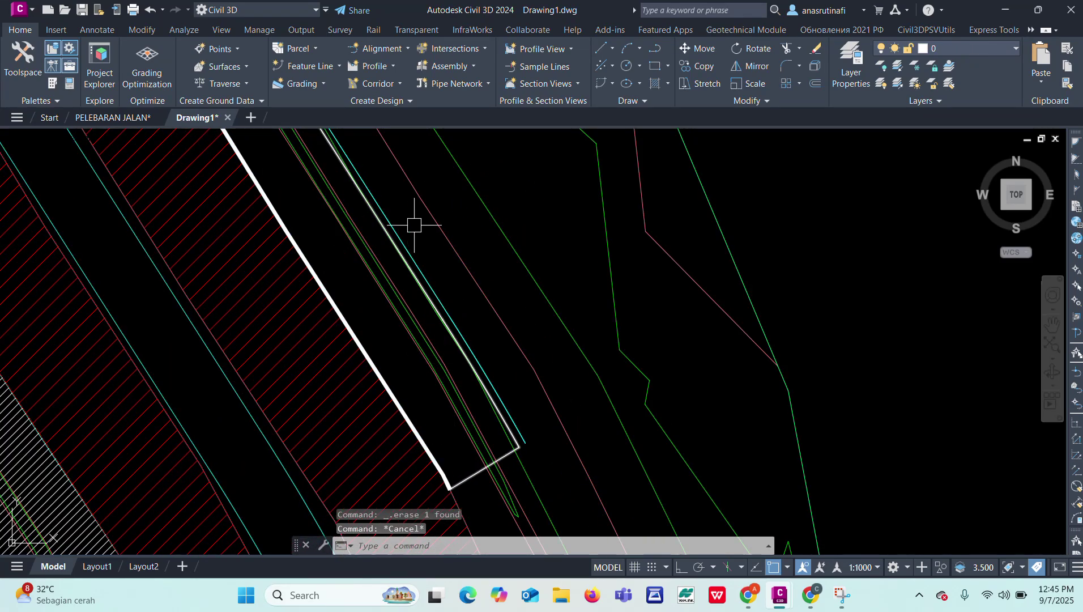
left_click(394, 48)
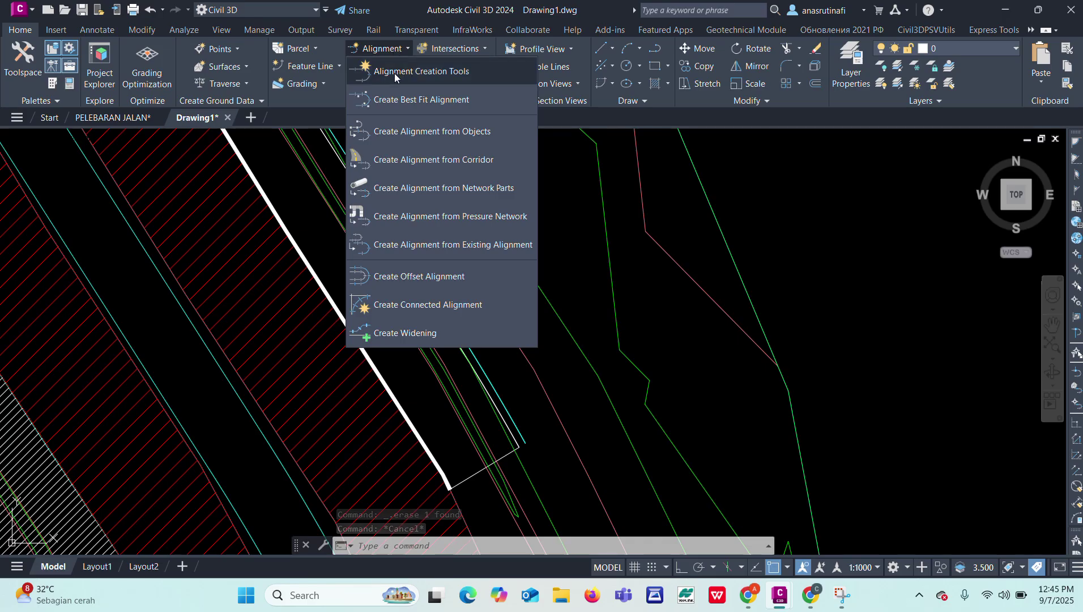
left_click(411, 131)
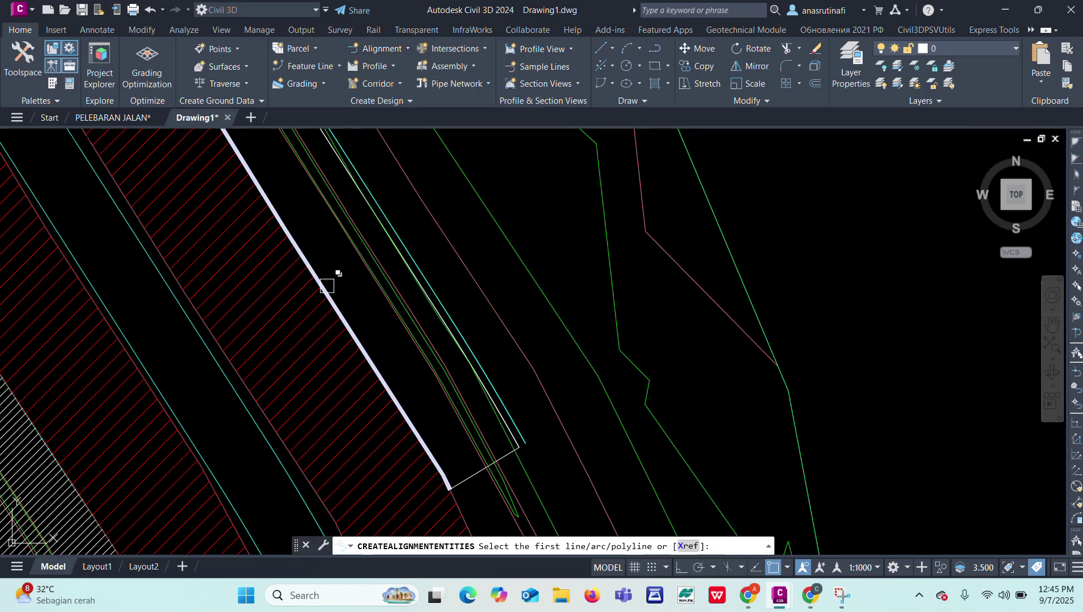
scroll(334, 278, "up", 2)
left_click(333, 287)
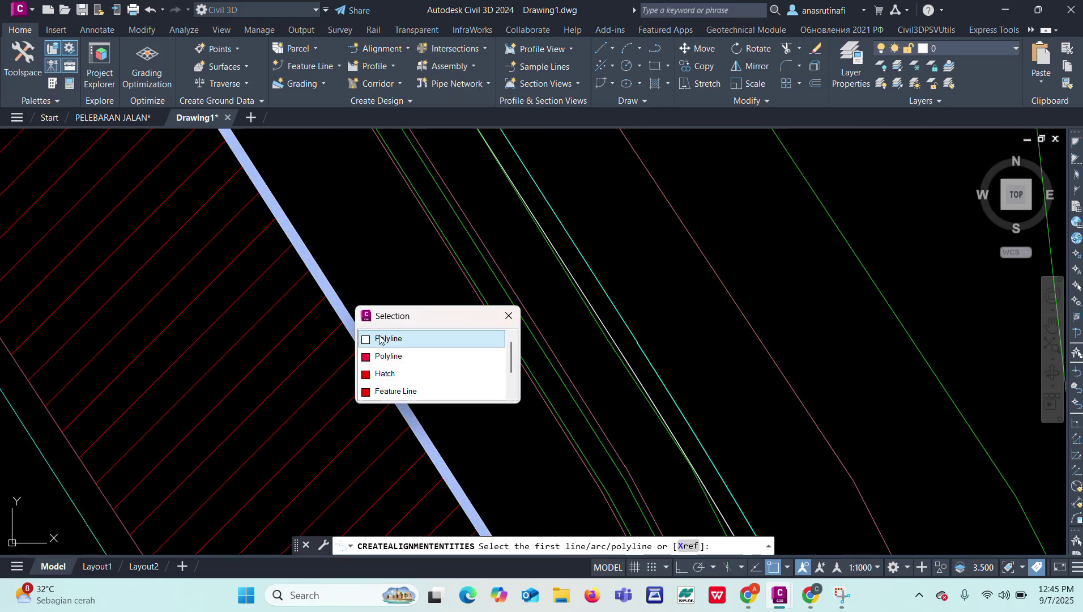
left_click(383, 340)
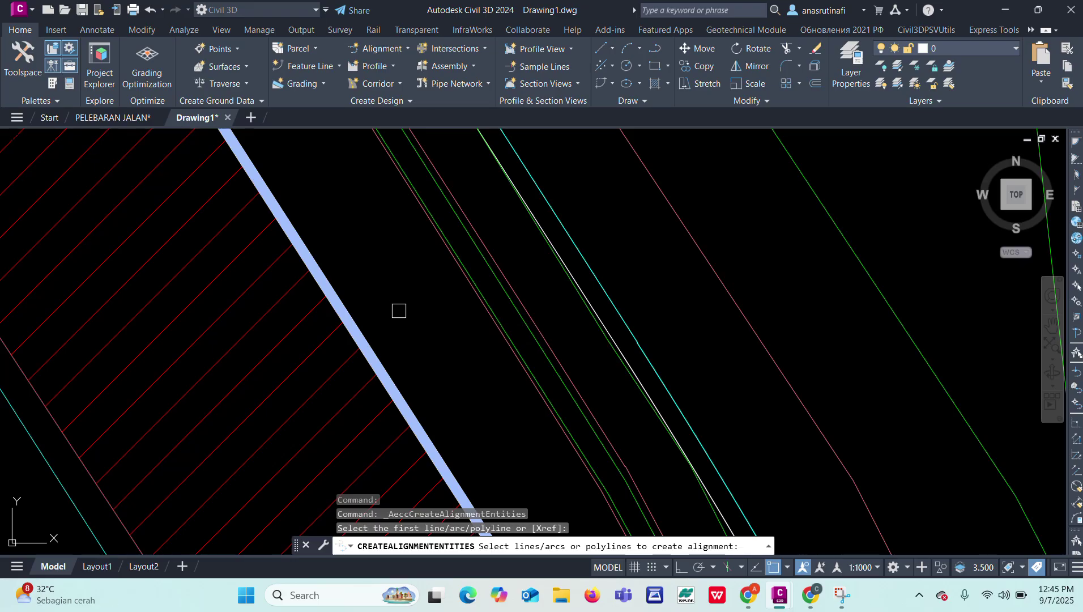
scroll(399, 311, "down", 4)
key("Escape")
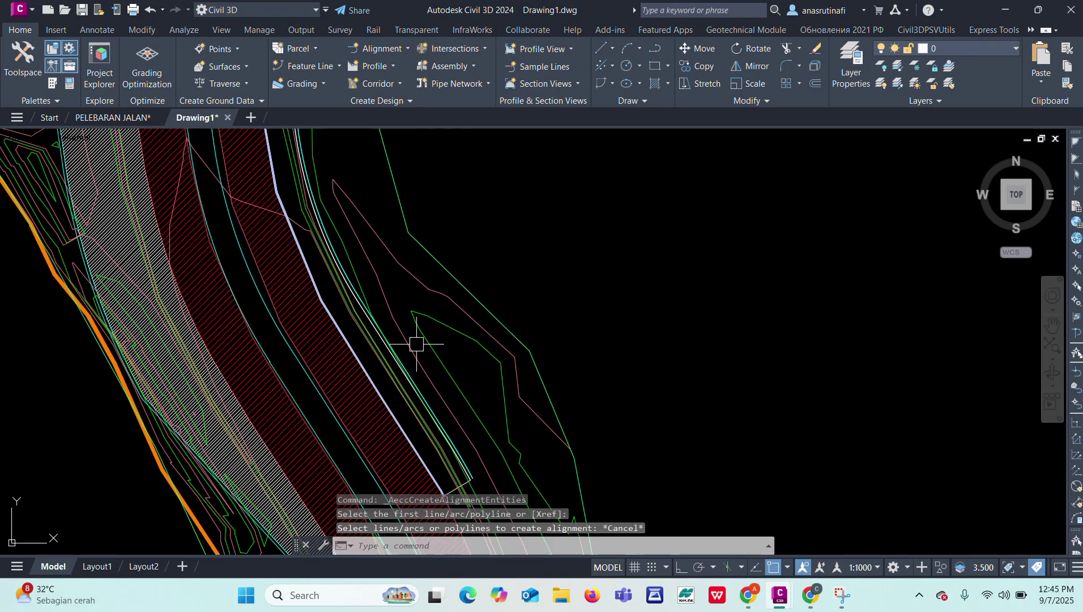
- Start creating an alignment from the thick boundary polyline along the road's eastern edge, accepting its default direction
left_click(380, 48)
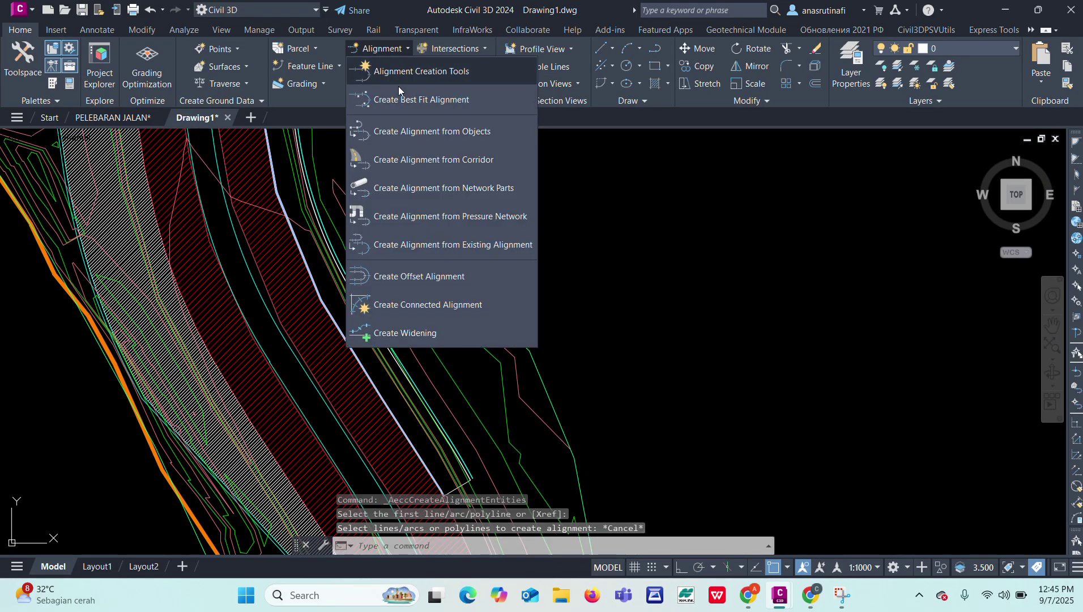
left_click(413, 133)
scroll(388, 346, "down", 4)
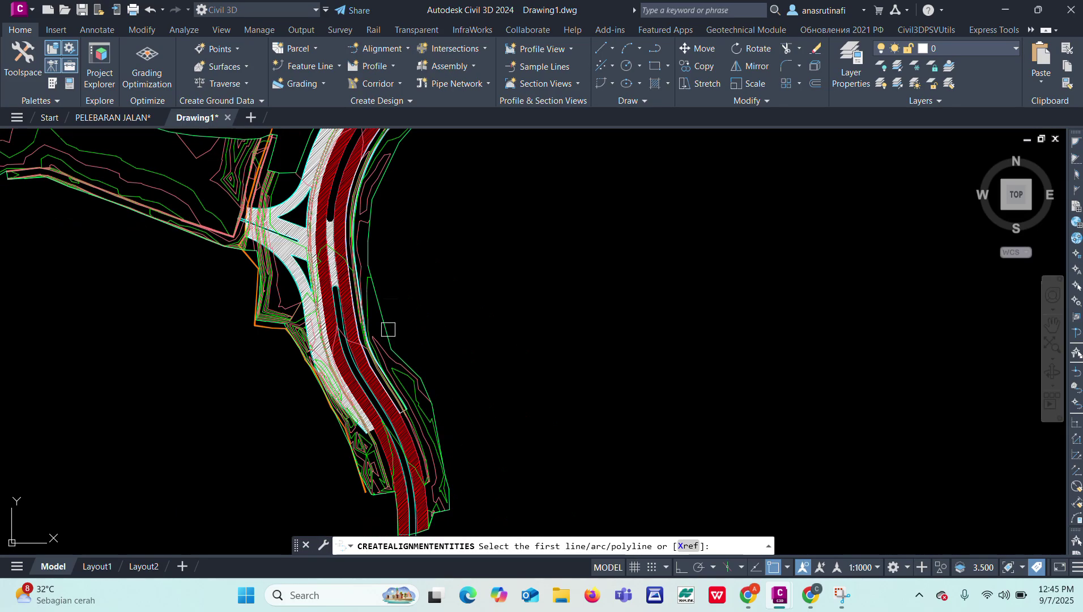
scroll(394, 237, "up", 8)
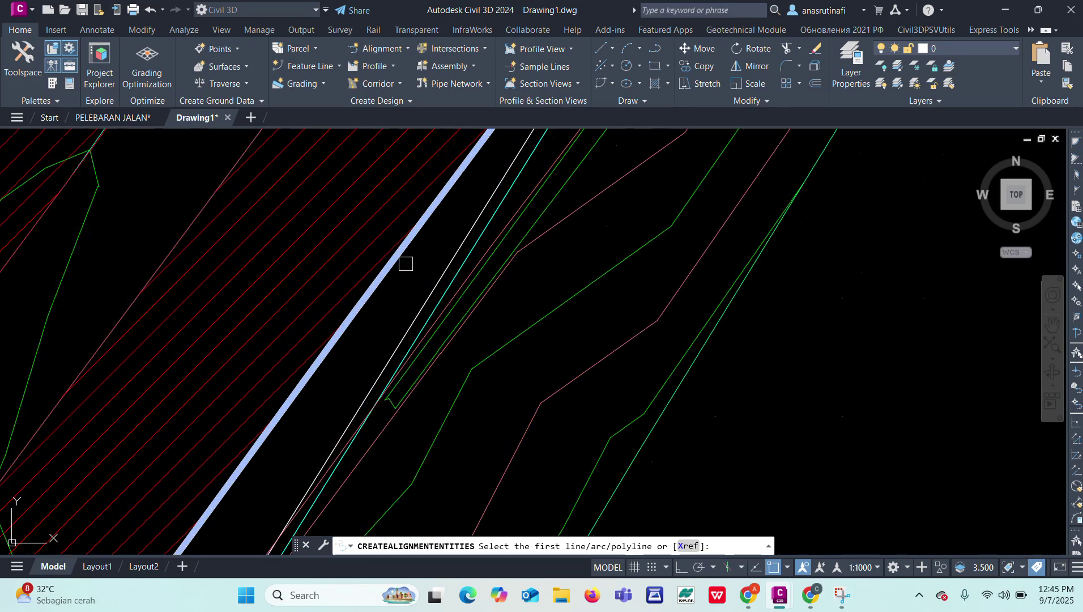
scroll(406, 265, "up", 2)
left_click(396, 233)
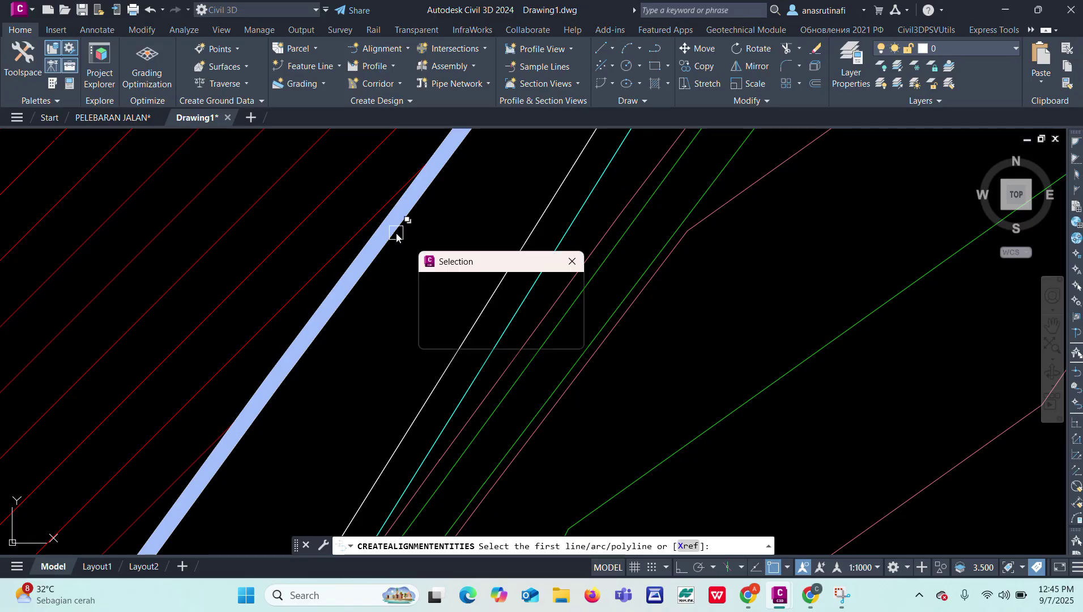
left_click(443, 289)
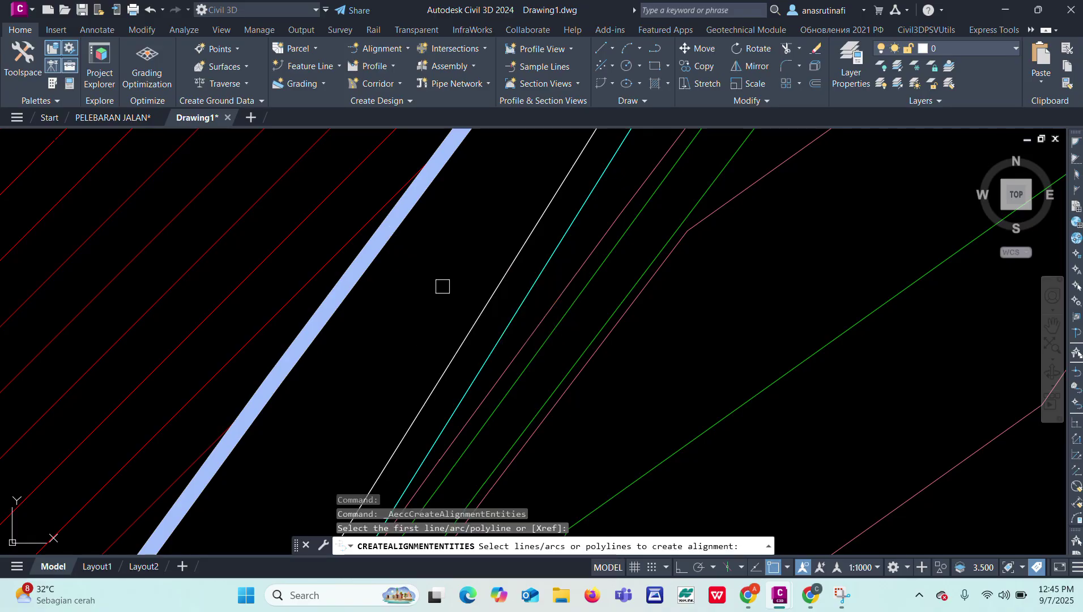
key("Return")
key("Return")
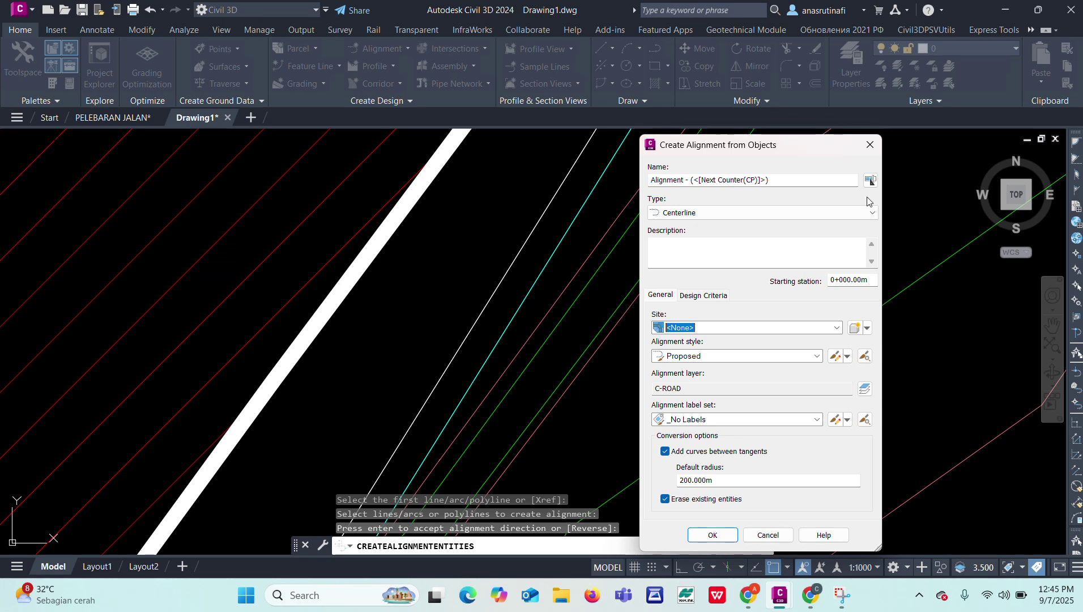
- Name the new alignment "Alignment - pelebaran 1"
left_click(785, 180)
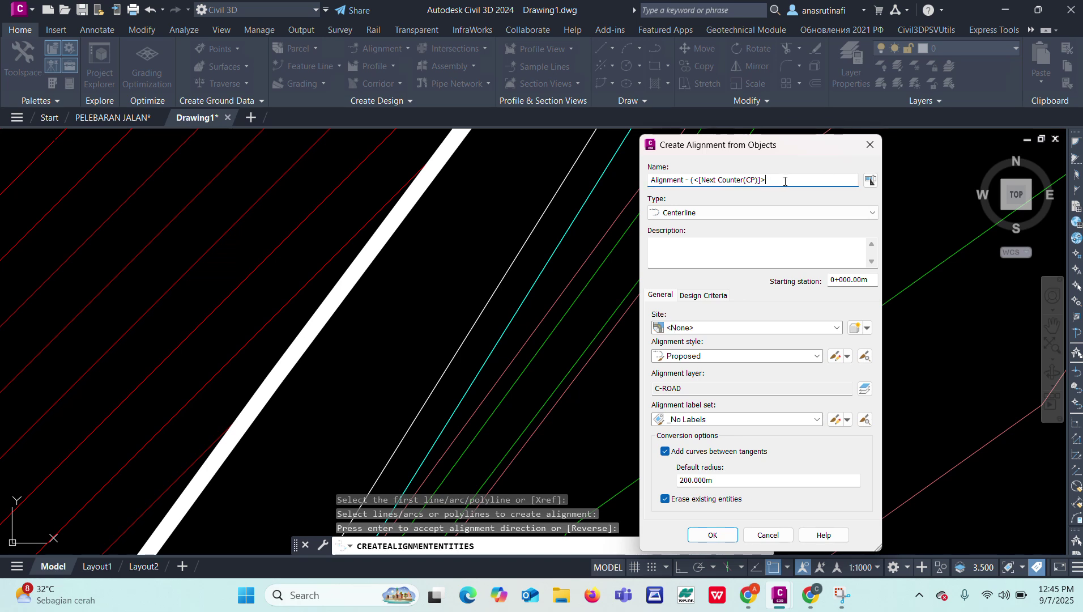
key("BackSpace")
key("BackSpace")
key("BackSpace")
key("BackSpace")
key("BackSpace")
key("BackSpace")
key("BackSpace")
key("BackSpace")
key("BackSpace")
key("BackSpace")
key("BackSpace")
key("BackSpace")
key("BackSpace")
- Create the alignment with the alignment ANAS style and the Major and Minor only label set, without adding curves between tangents
left_click(818, 356)
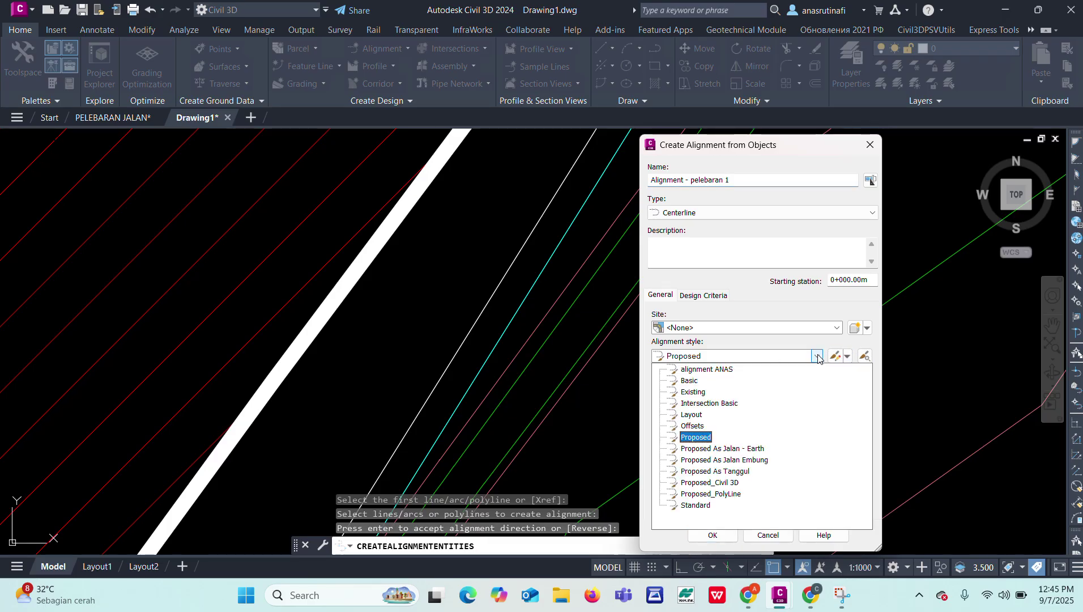
left_click(688, 370)
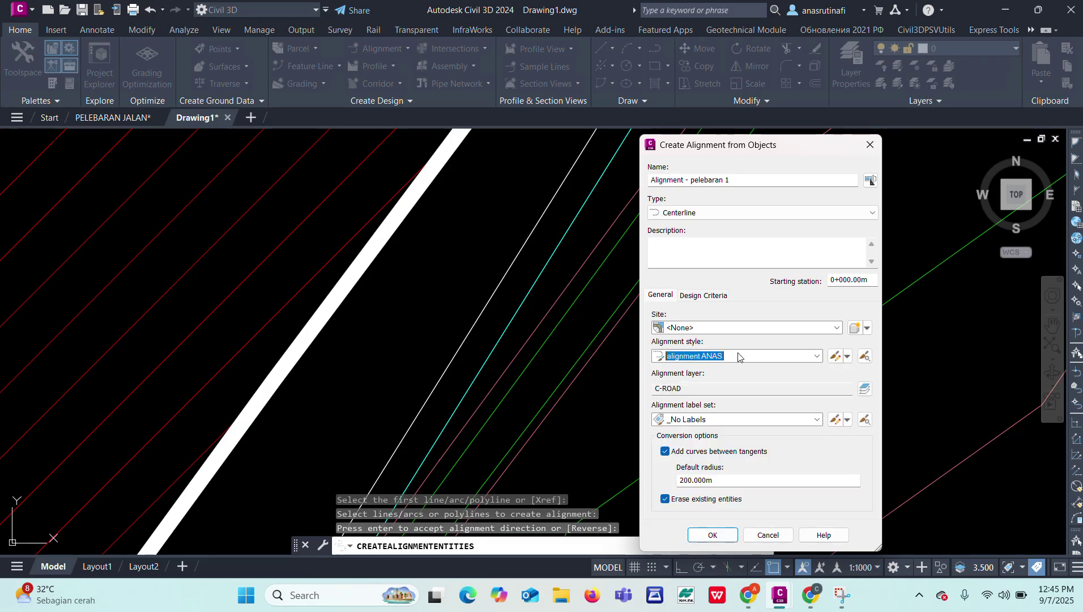
left_click(760, 420)
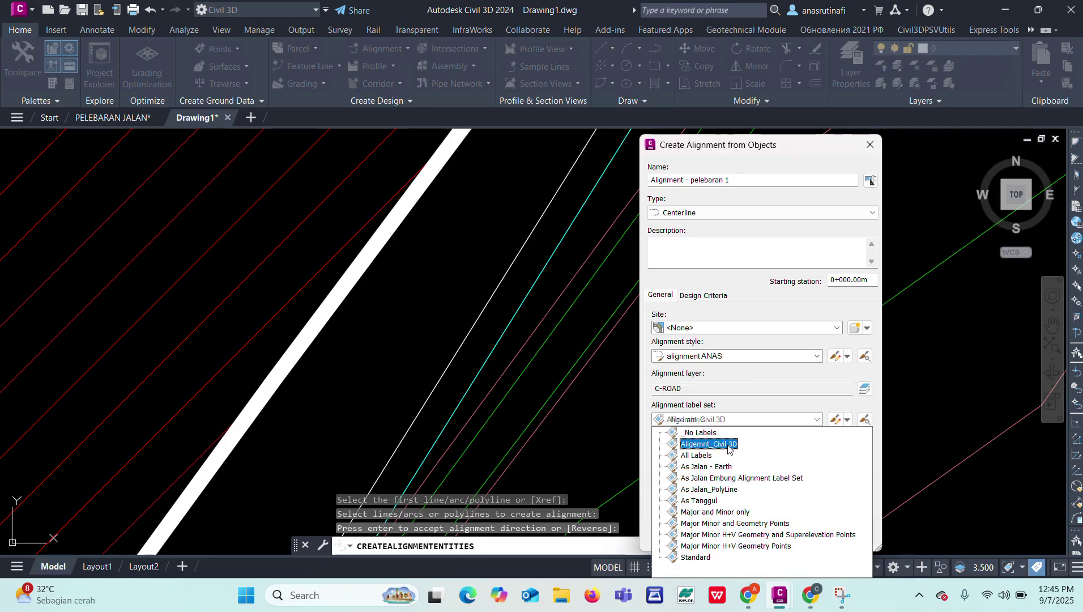
left_click(729, 512)
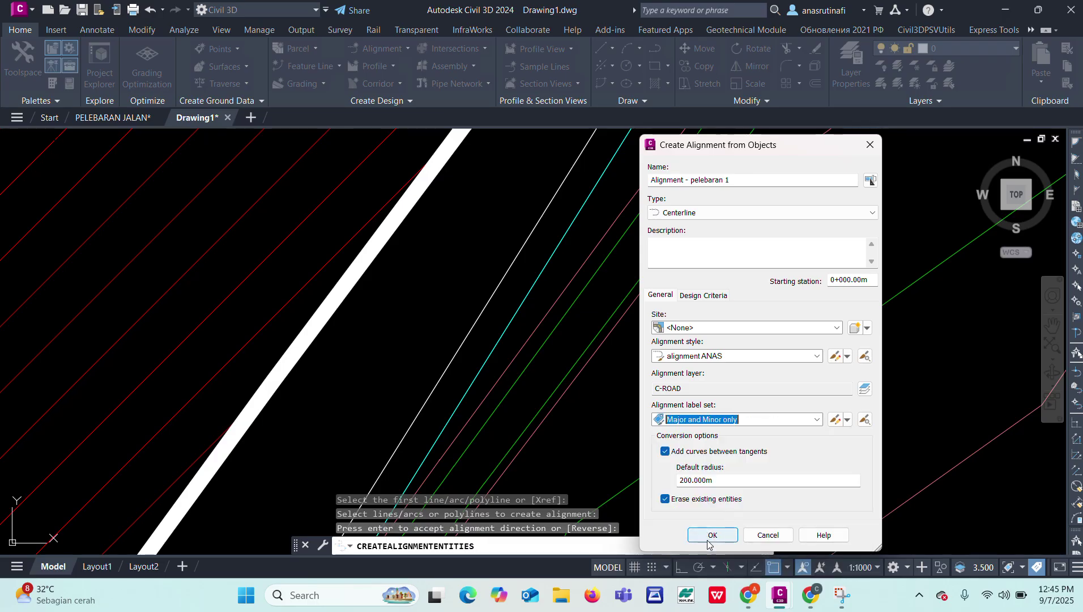
left_click(667, 452)
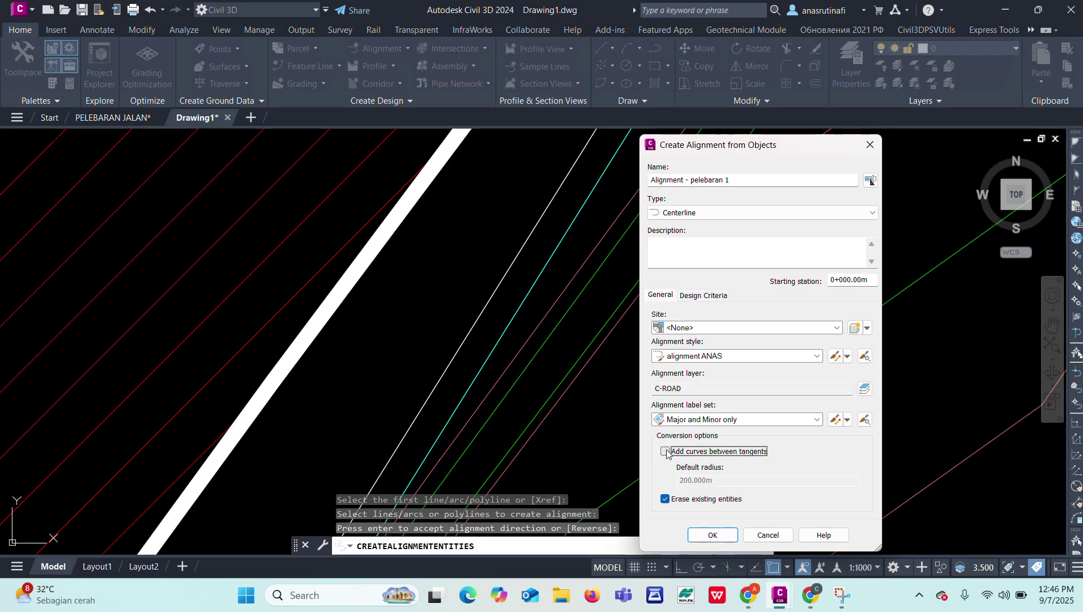
left_click(717, 539)
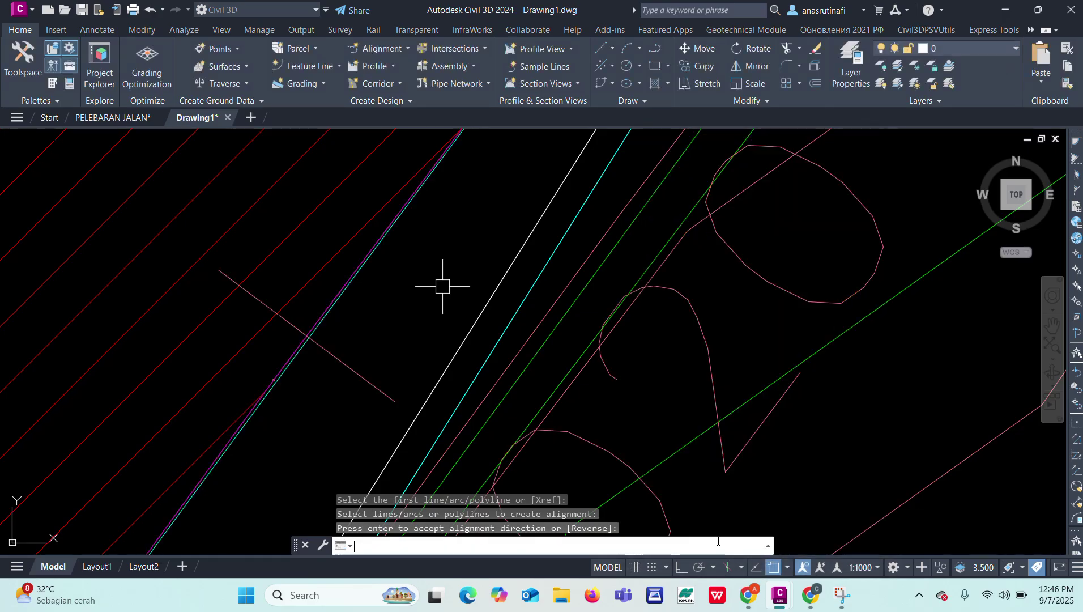
- Examine the new alignment and its station labels from the northern start to the southern end
scroll(594, 402, "down", 8)
scroll(634, 317, "down", 3)
scroll(640, 259, "up", 5)
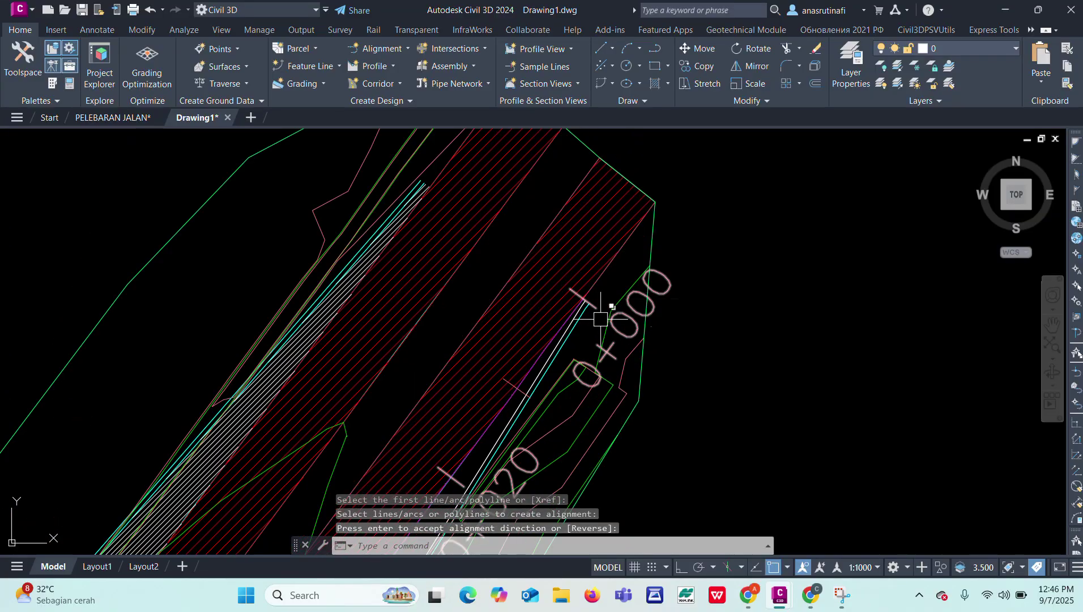
scroll(622, 261, "down", 3)
scroll(623, 262, "down", 4)
scroll(544, 400, "up", 6)
scroll(490, 387, "down", 5)
scroll(530, 354, "up", 7)
scroll(527, 374, "up", 1)
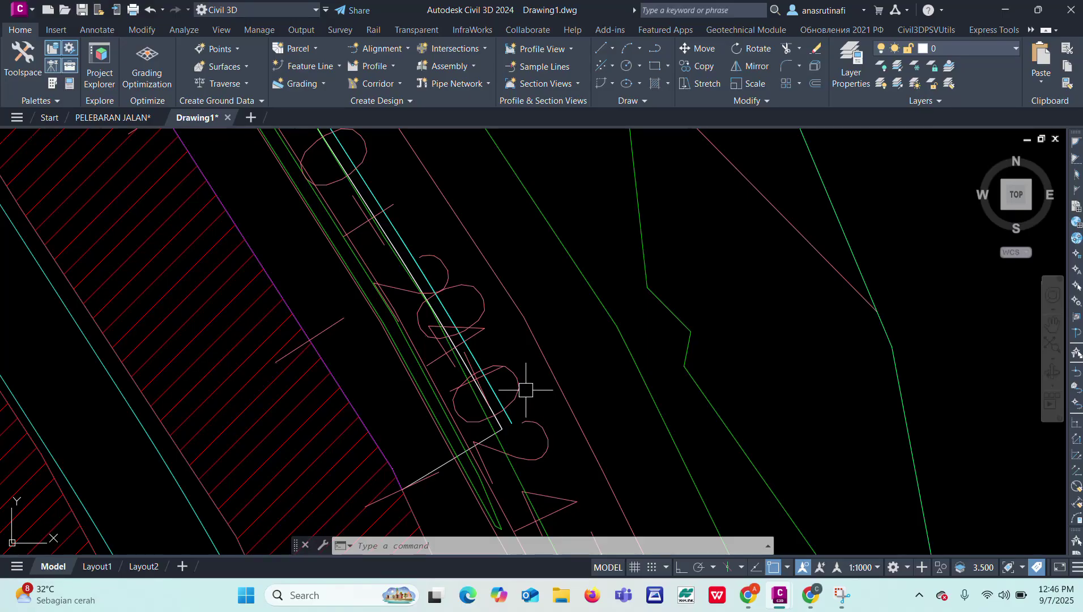
- Set the major station increment to 10 m in the widening alignment's label group
left_click(523, 387)
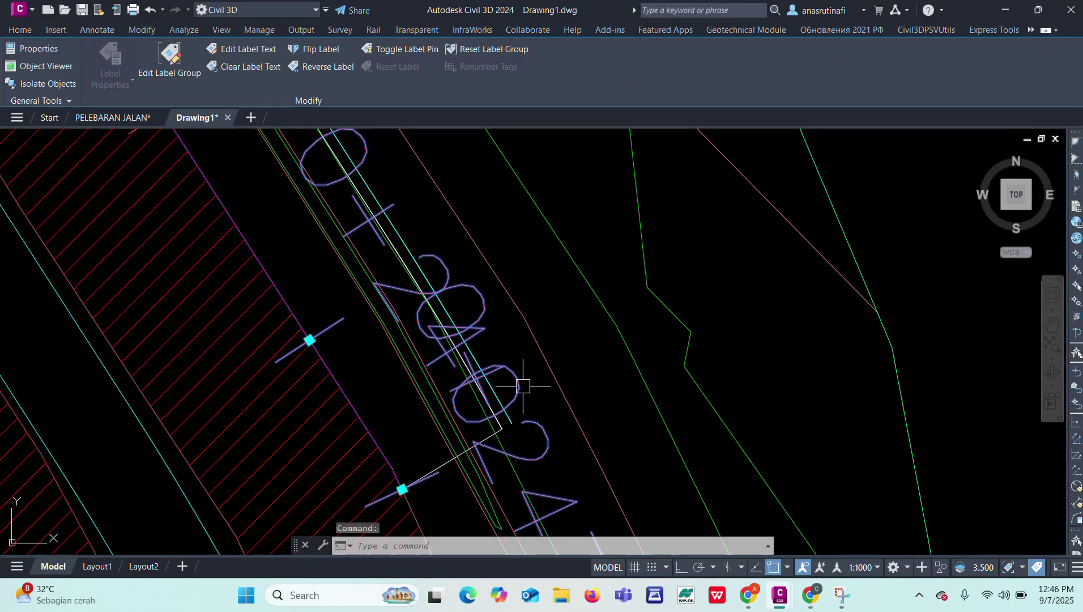
left_click(169, 63)
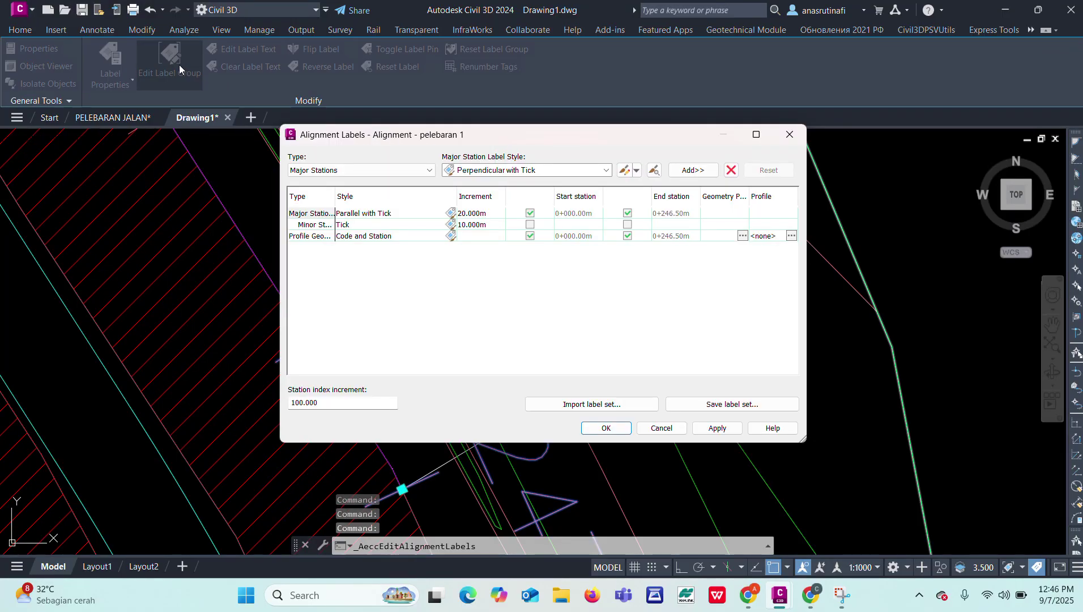
left_click(495, 214)
left_click(496, 214)
type("10")
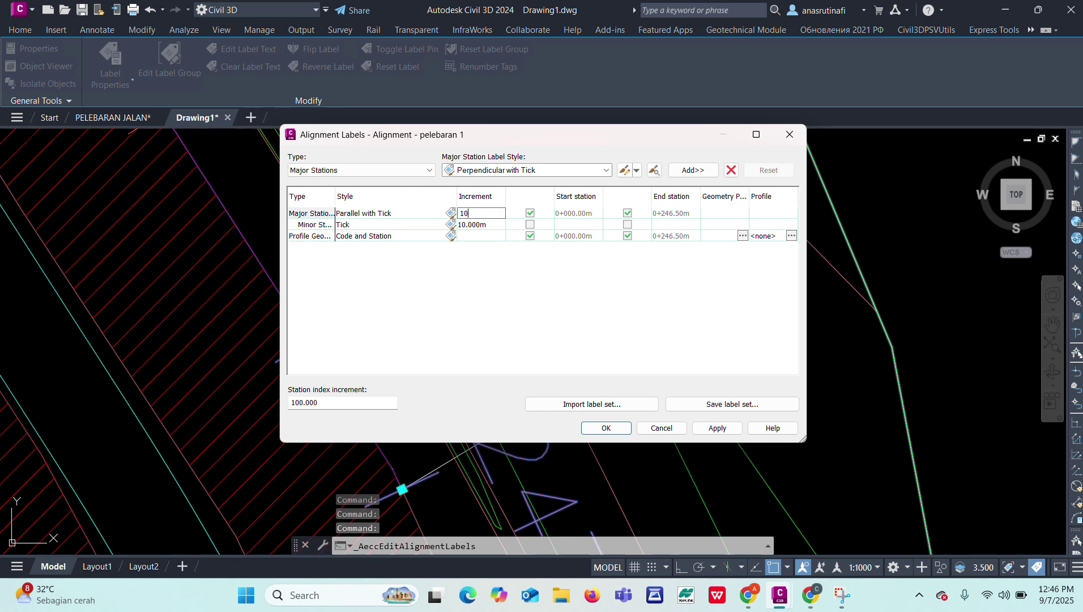
left_click(483, 226)
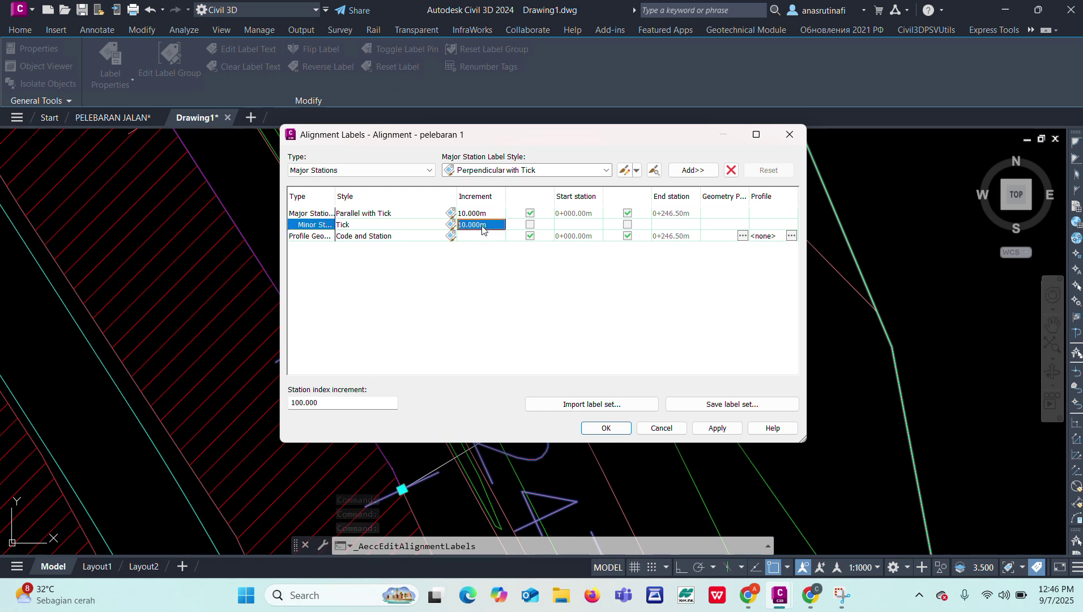
- Change the major station label style to Parallel with Tick ANAS
left_click(452, 214)
left_click(451, 213)
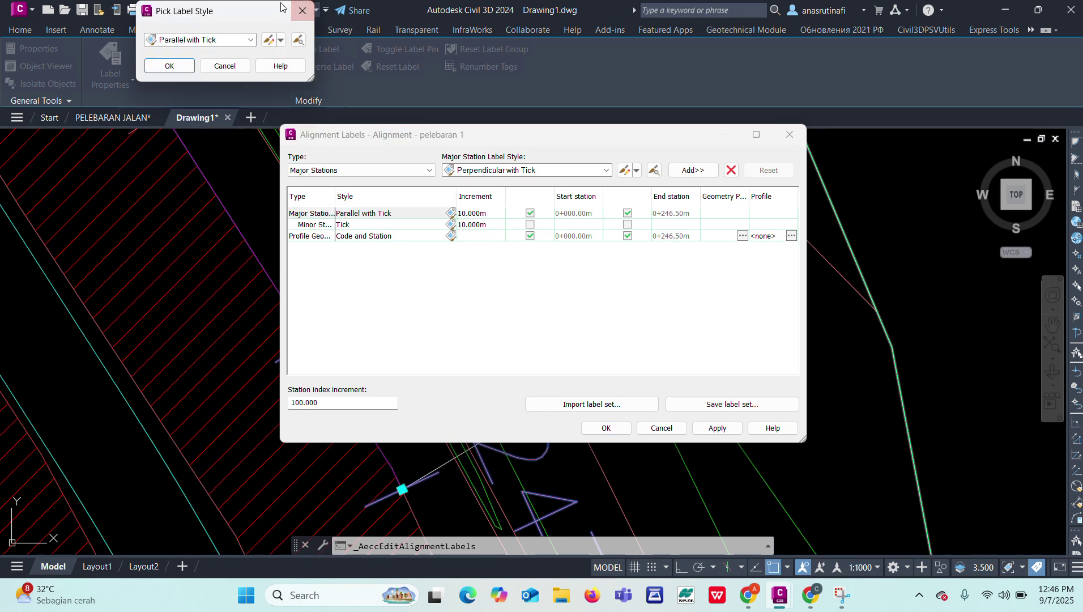
left_click(228, 40)
left_click(226, 66)
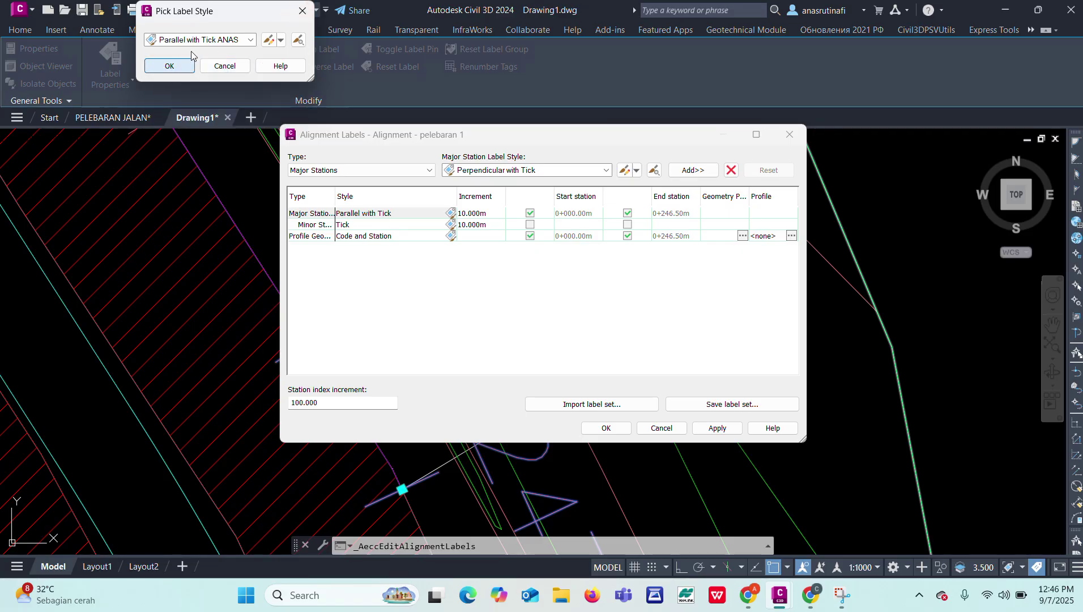
left_click(166, 63)
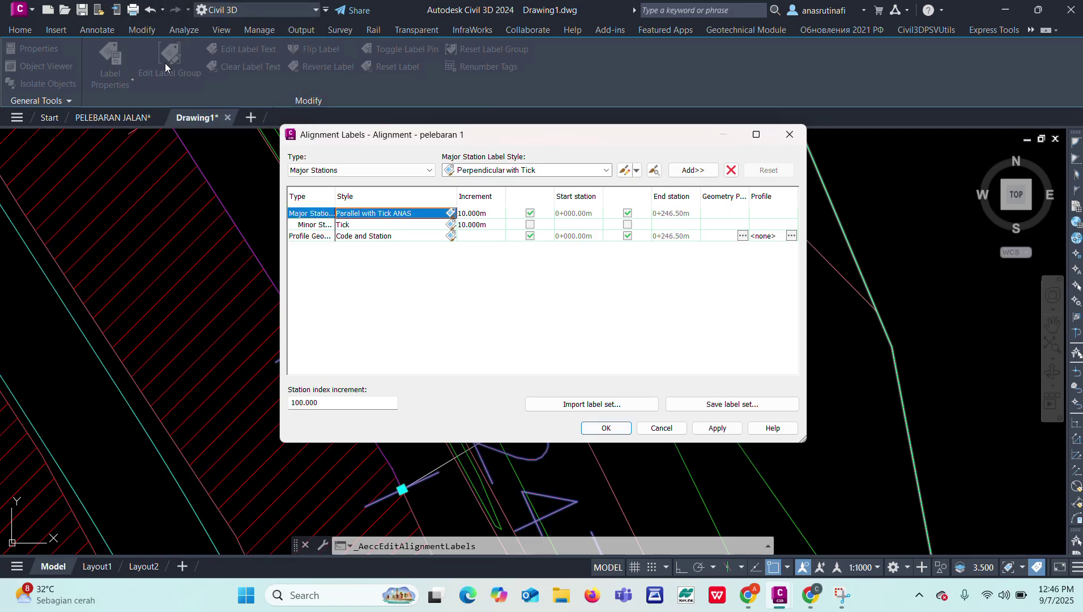
- Change the minor station label style to Tick ANAS and apply the label group changes to the alignment
left_click(451, 224)
left_click(213, 43)
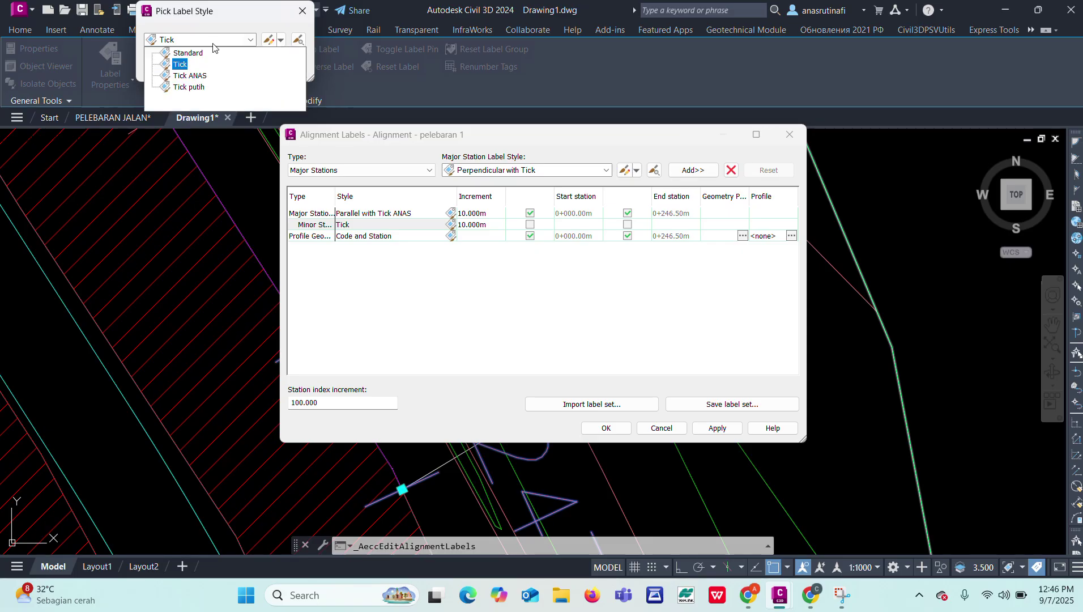
left_click(197, 76)
left_click(152, 65)
left_click(606, 428)
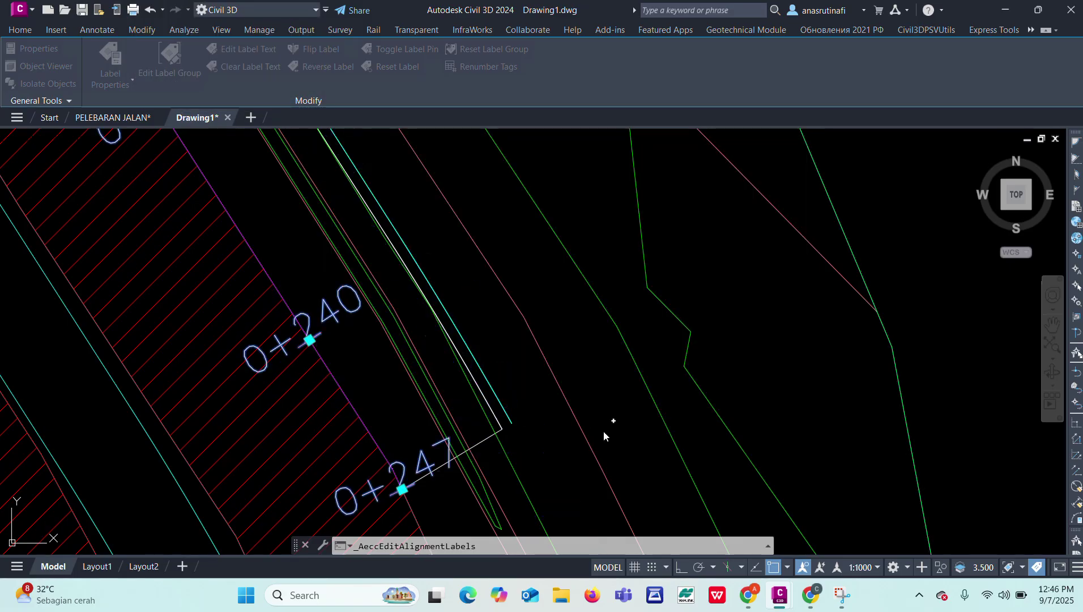
key("Escape")
key("Escape")
- Examine the restyled station labels along the whole widening alignment, including its northern and southern ends
scroll(527, 431, "down", 5)
scroll(370, 304, "up", 2)
middle_click_drag(369, 303, 412, 422)
scroll(412, 422, "down", 2)
scroll(418, 433, "down", 2)
middle_click_drag(362, 260, 369, 386)
scroll(374, 424, "down", 2)
scroll(363, 213, "up", 8)
scroll(380, 339, "down", 8)
middle_click_drag(397, 340, 296, 511)
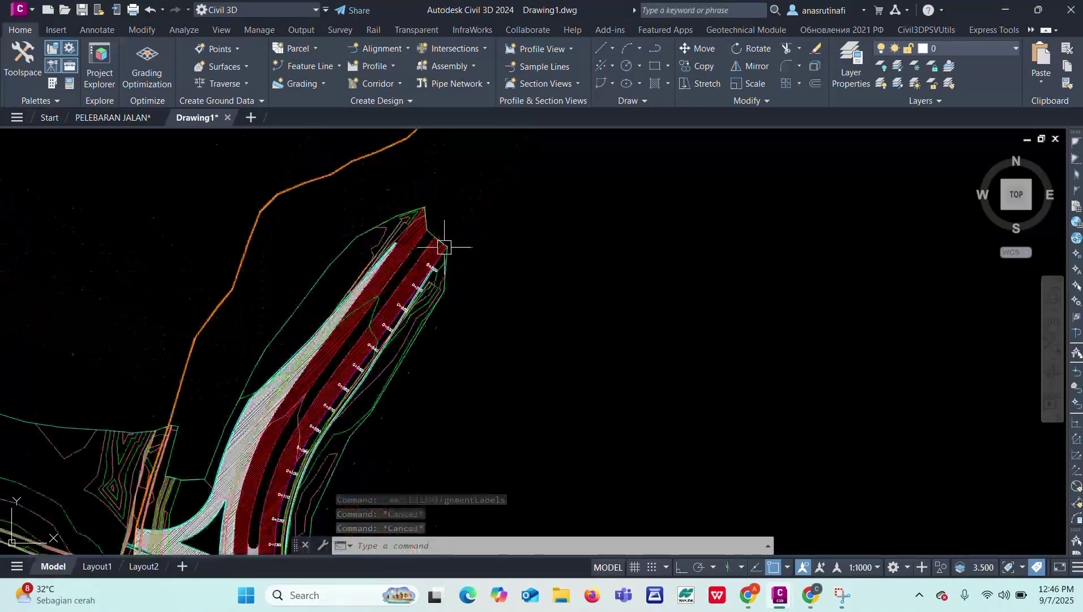
scroll(436, 264, "up", 4)
scroll(431, 267, "down", 5)
scroll(433, 340, "down", 3)
scroll(387, 387, "up", 10)
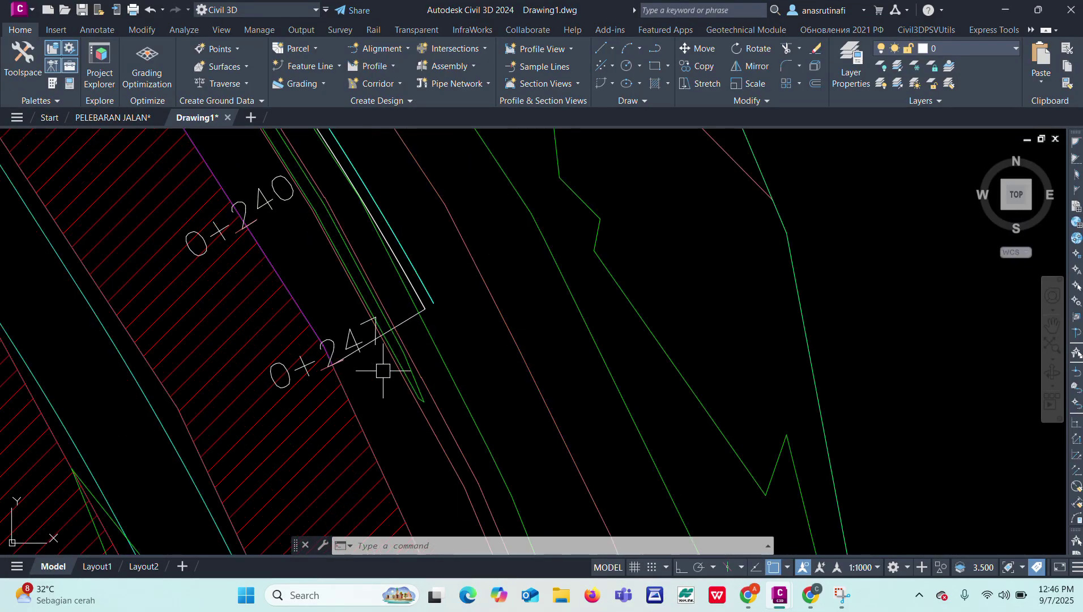
scroll(383, 371, "down", 8)
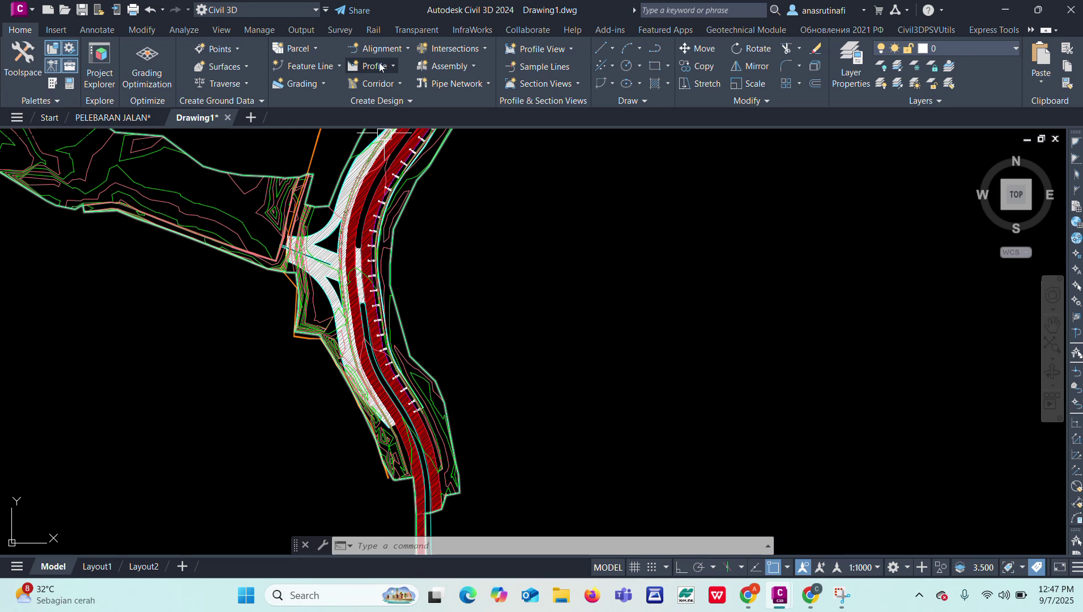
- Sample a surface profile of EG GABUNGAN HC & MTY along Alignment - pelebaran 1 and proceed to drawing it in a profile view
left_click(382, 67)
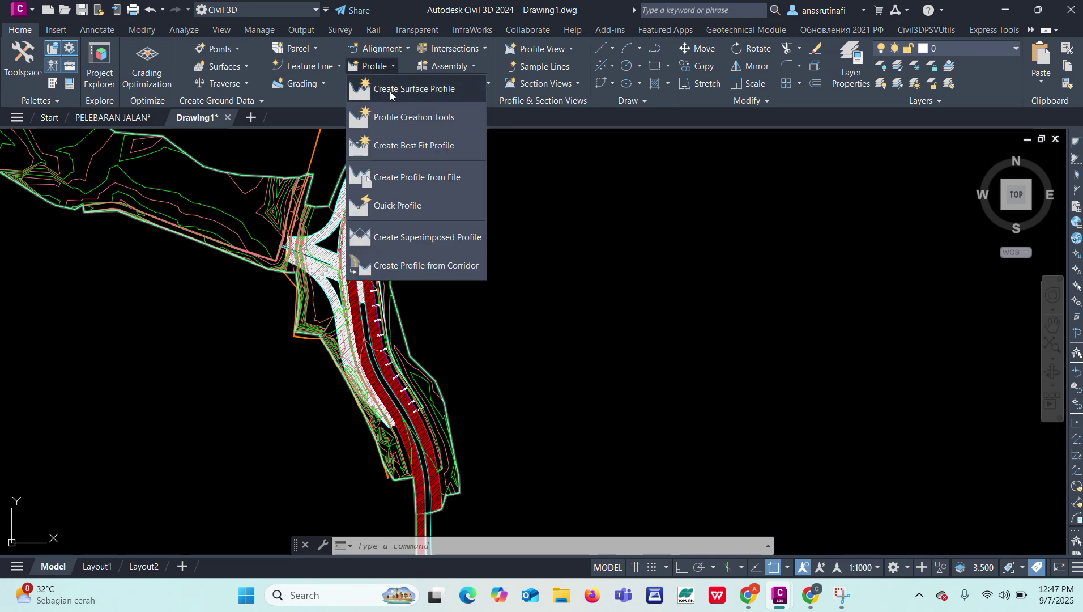
left_click(391, 91)
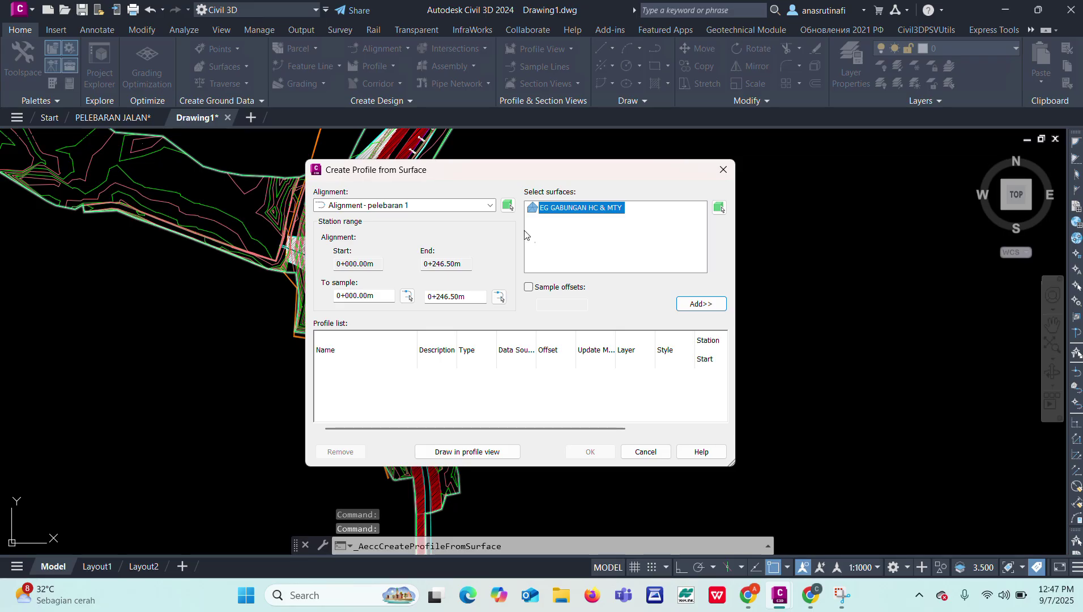
left_click(473, 205)
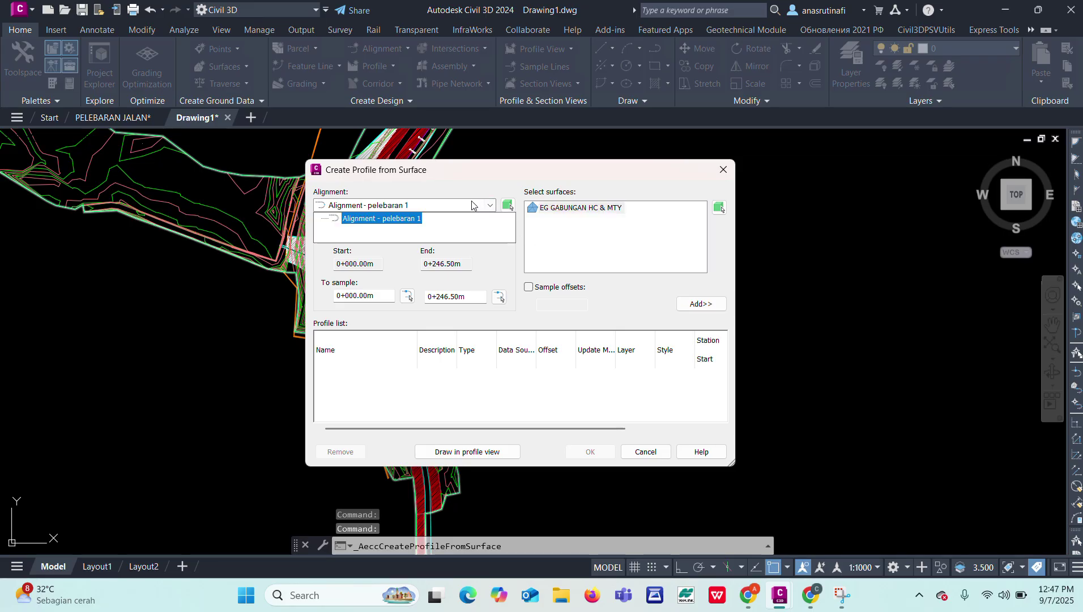
left_click(399, 226)
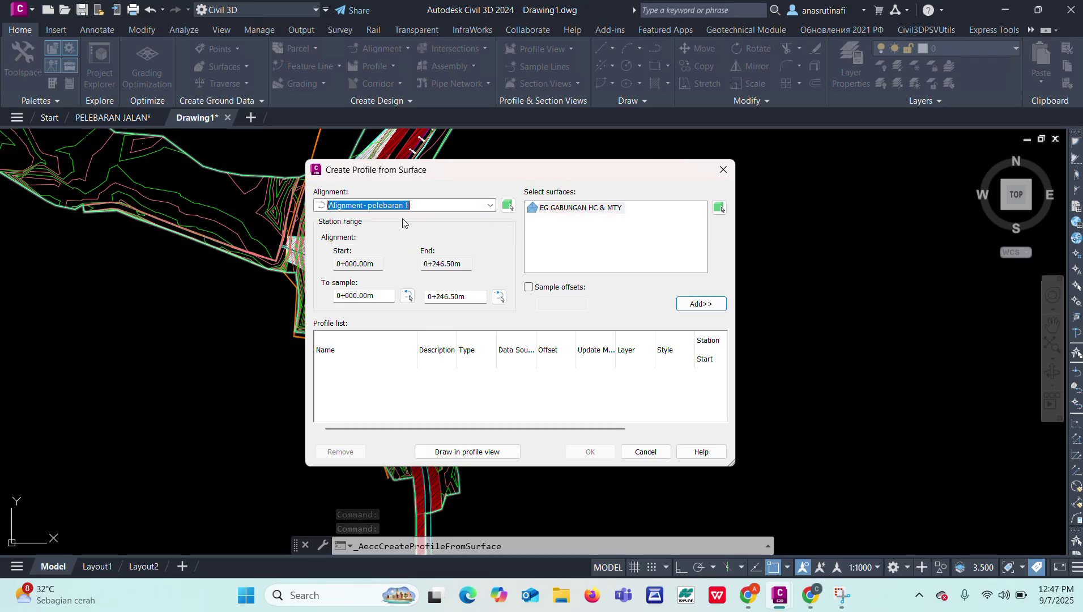
left_click(595, 208)
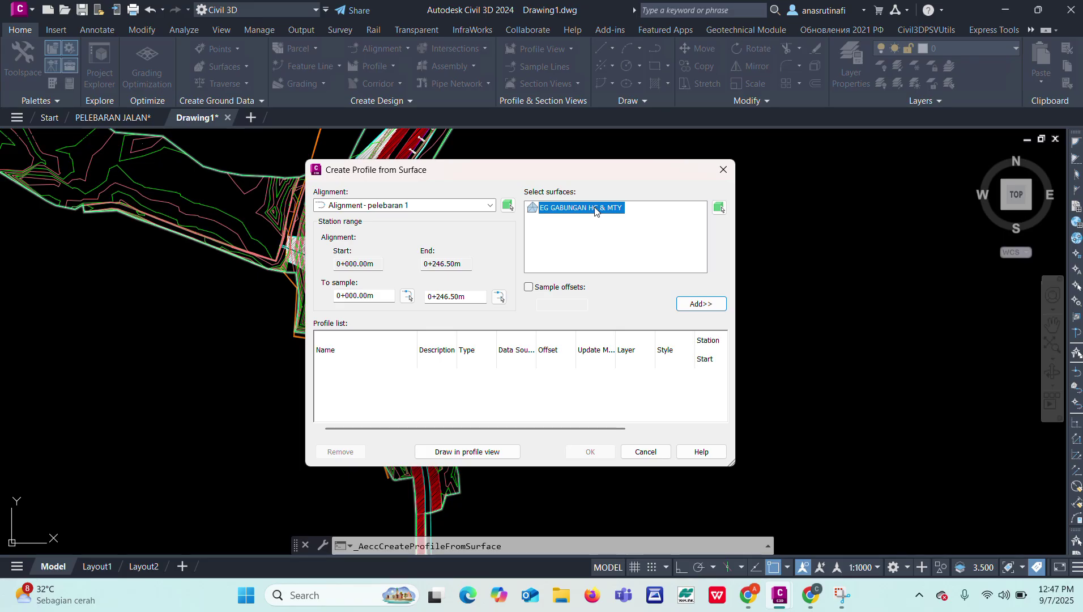
left_click(703, 305)
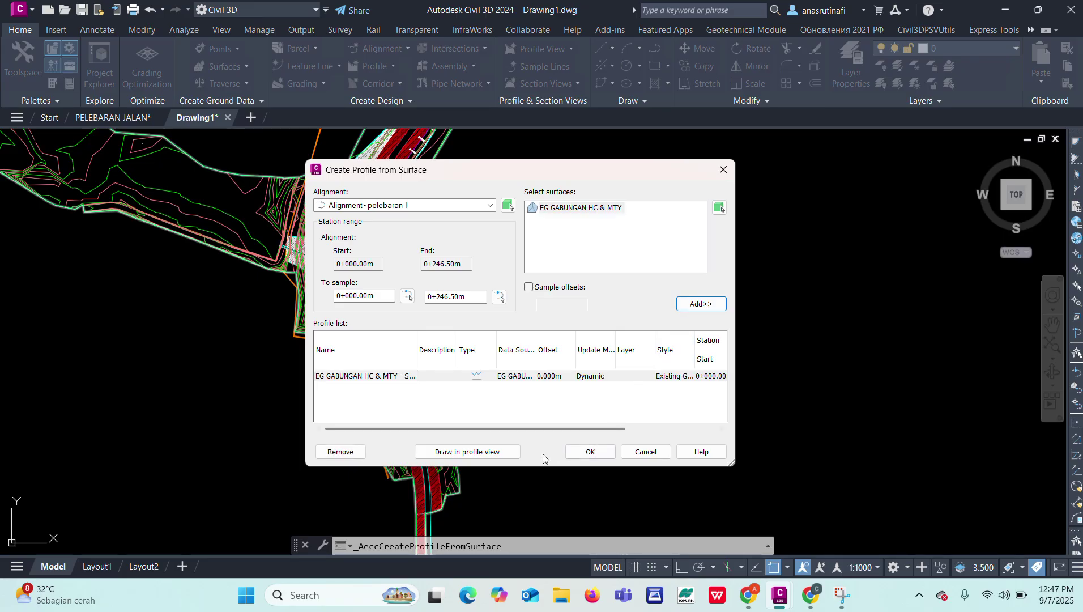
left_click(477, 452)
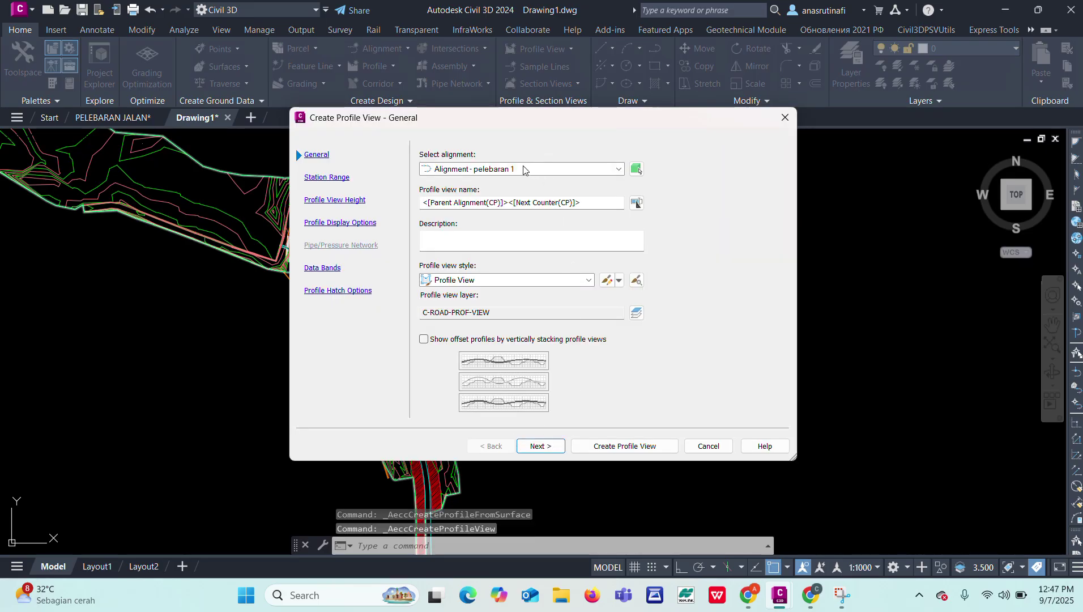
- Name the profile view "profile pelebaran jl 1"
left_click(592, 203)
key("BackSpace")
key("BackSpace")
key("BackSpace")
key("BackSpace")
key("BackSpace")
key("BackSpace")
key("BackSpace")
key("BackSpace")
key("BackSpace")
key("BackSpace")
key("BackSpace")
key("BackSpace")
key("BackSpace")
key("BackSpace")
key("BackSpace")
key("BackSpace")
key("BackSpace")
key("BackSpace")
key("BackSpace")
key("BackSpace")
key("BackSpace")
type("profile pelebaran jl 1")
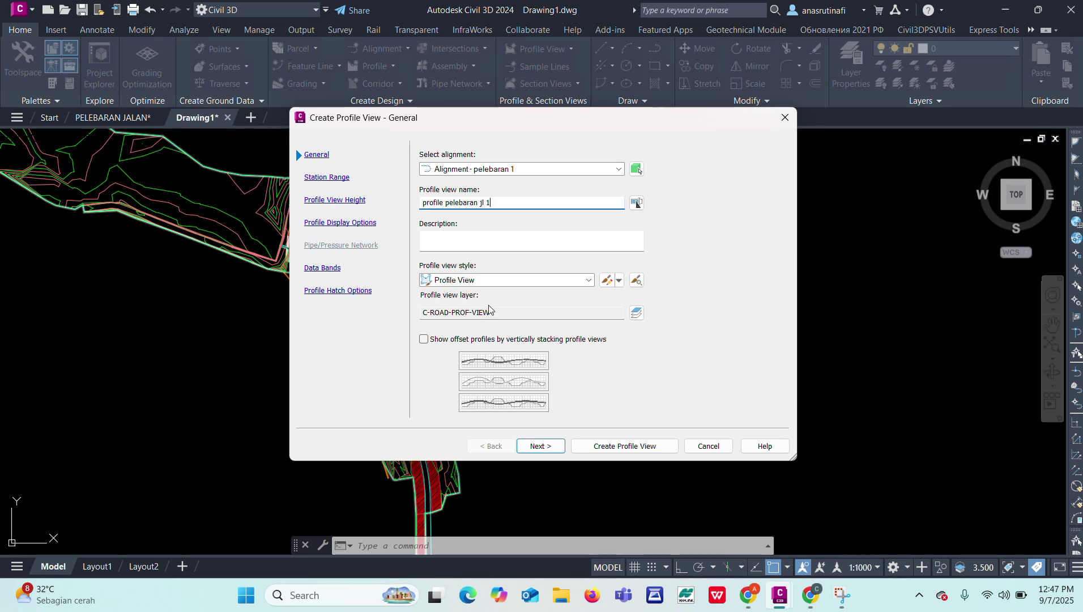
- Set the profile view style to PROFILE_ANS and advance to the data band settings, keeping the default station range, height and display options
left_click(502, 280)
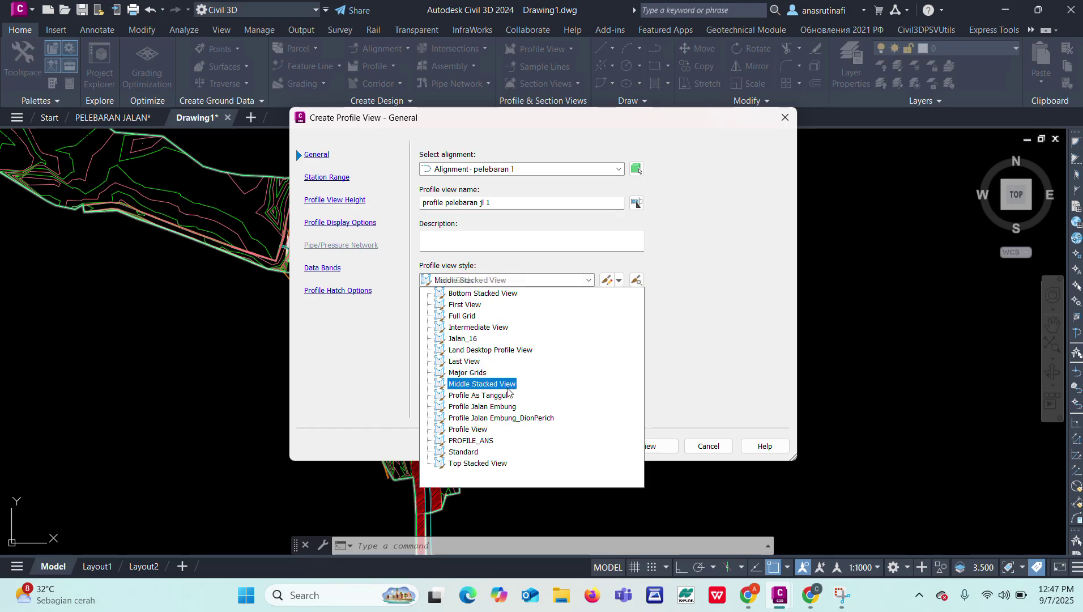
left_click(472, 440)
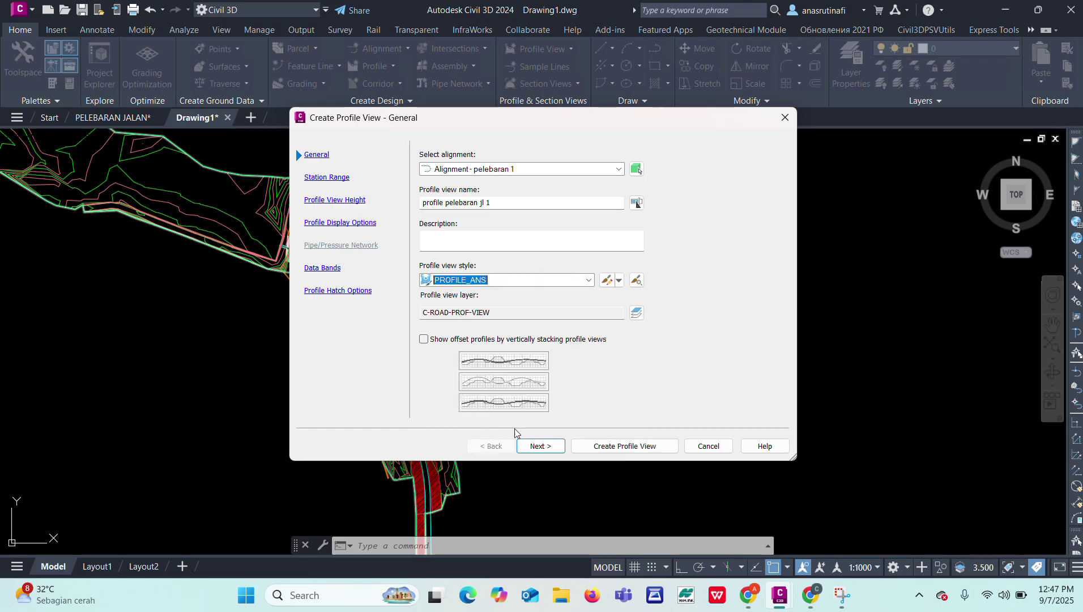
left_click(549, 447)
left_click(546, 448)
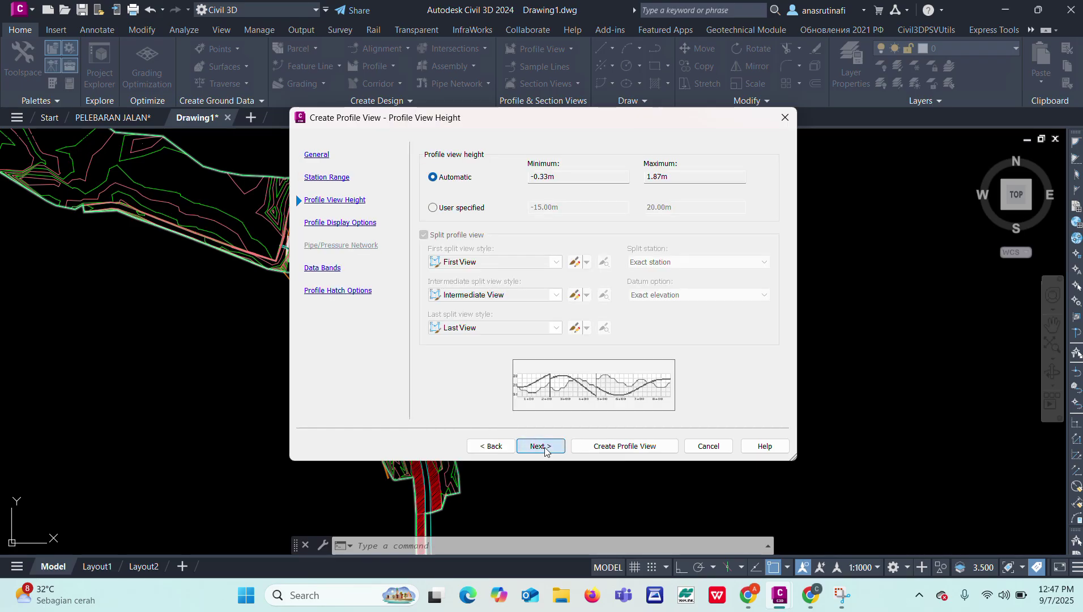
left_click(545, 449)
left_click(546, 449)
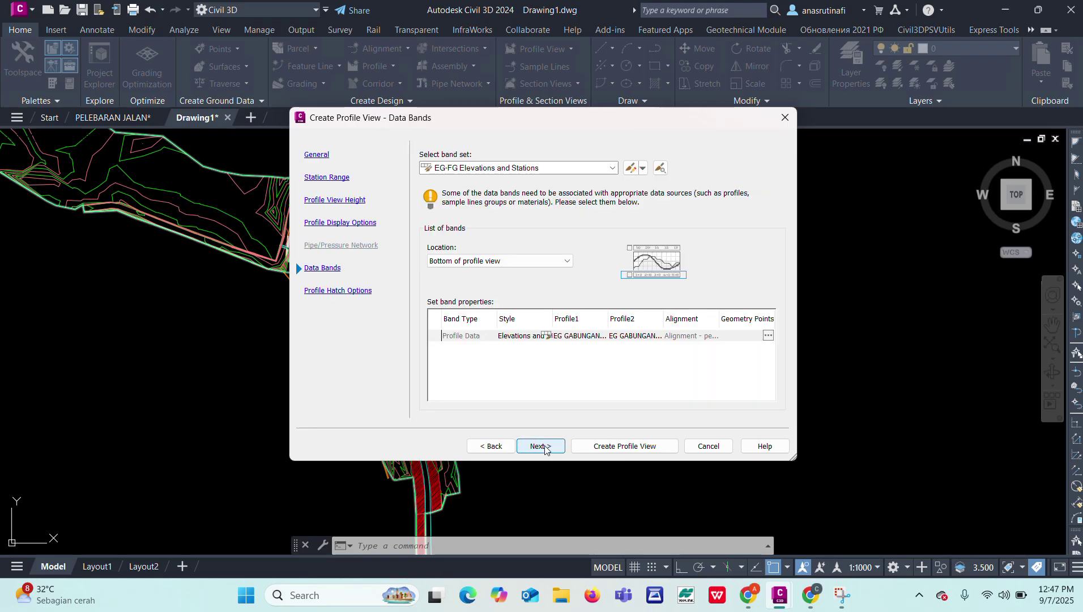
- Use the ANAS SHOP DRAWING band set and place the profile view in the empty area east of the road
left_click(556, 169)
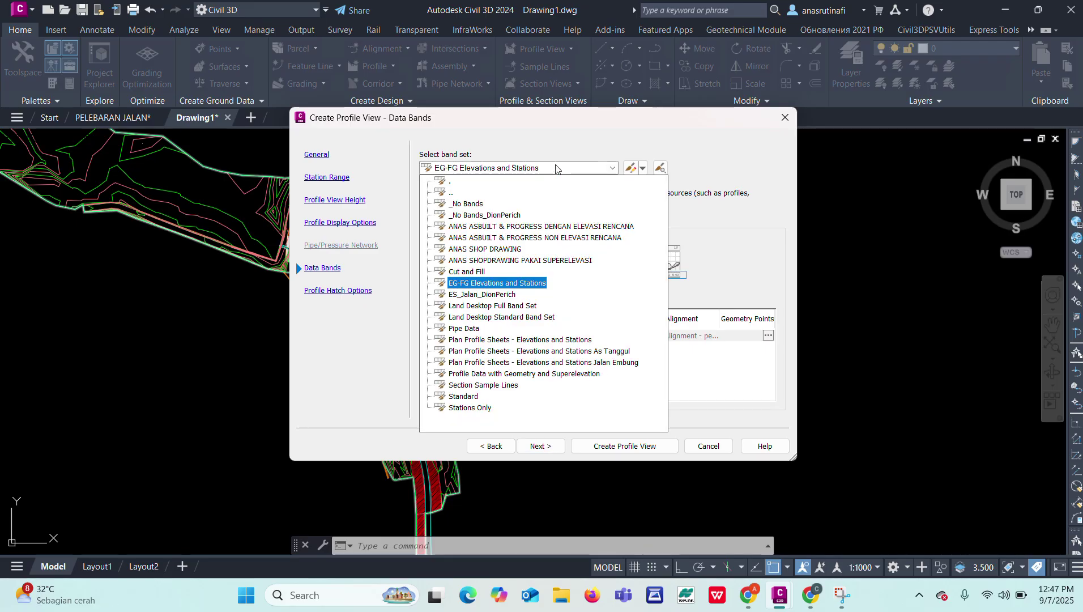
left_click(506, 251)
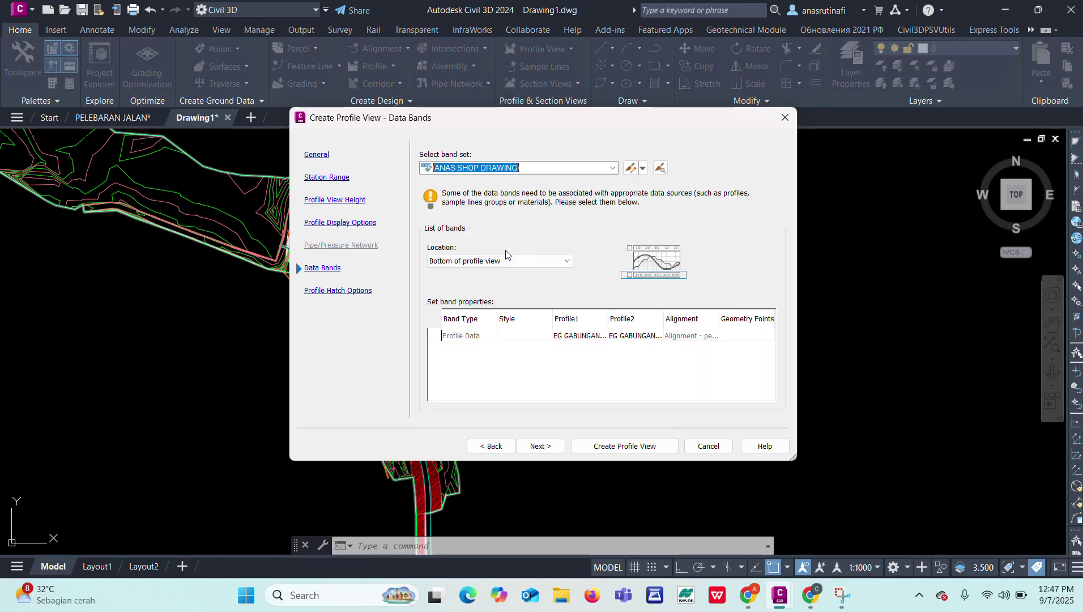
left_click(540, 446)
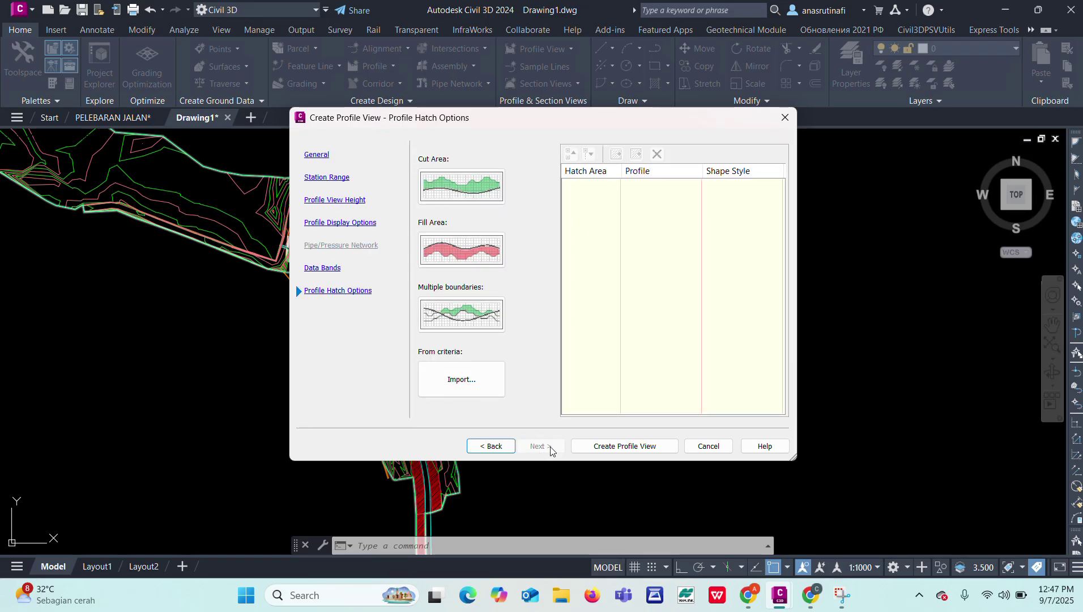
left_click(607, 446)
scroll(488, 280, "down", 4)
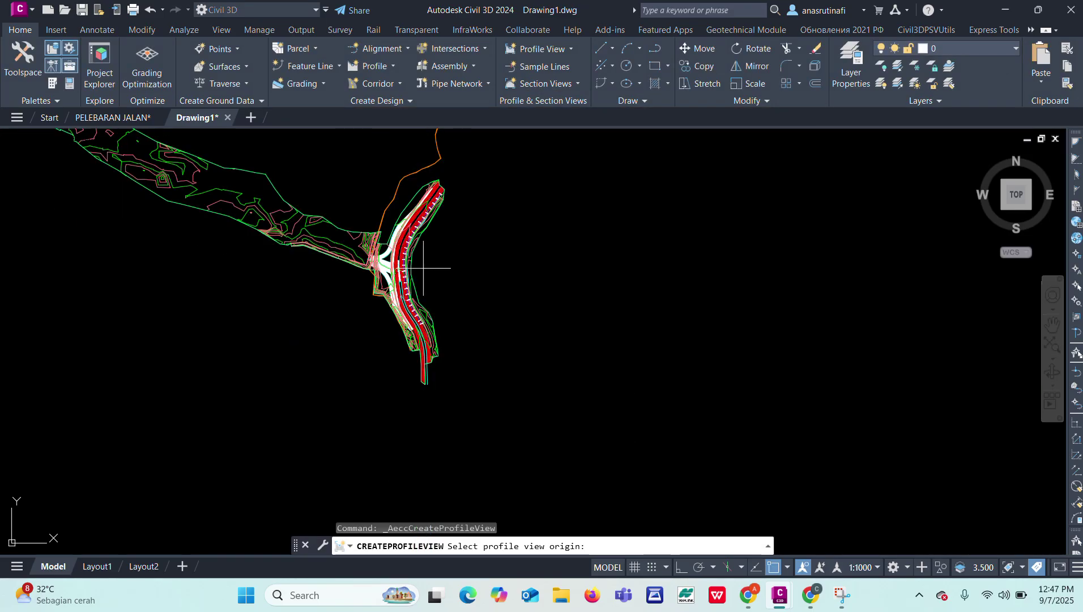
scroll(553, 273, "up", 2)
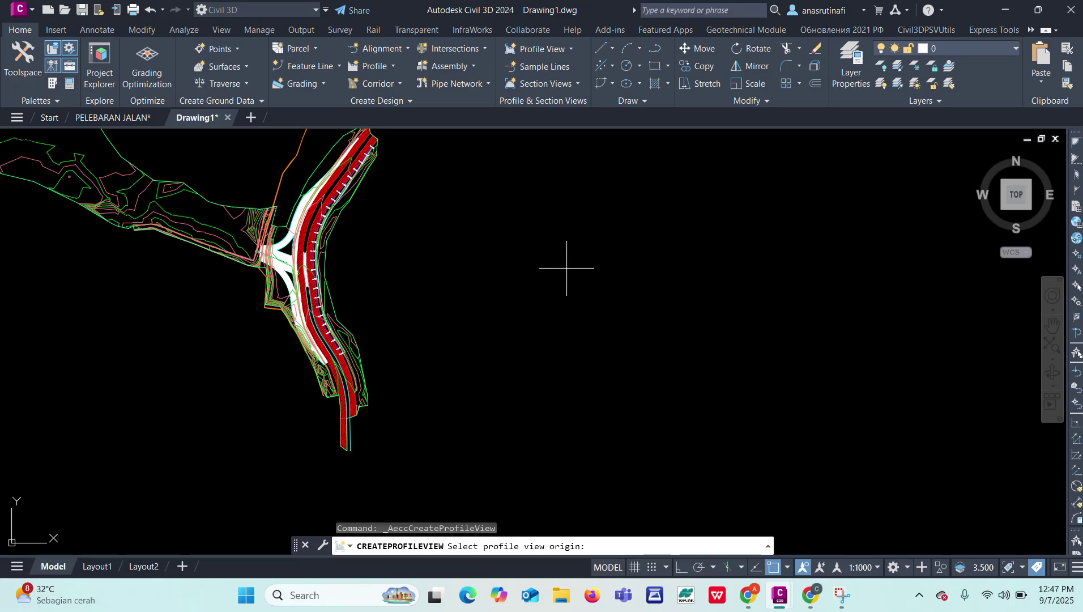
left_click(571, 266)
- Examine the new profile view's ground line, stations and elevation bands from its start to its end
scroll(617, 266, "up", 5)
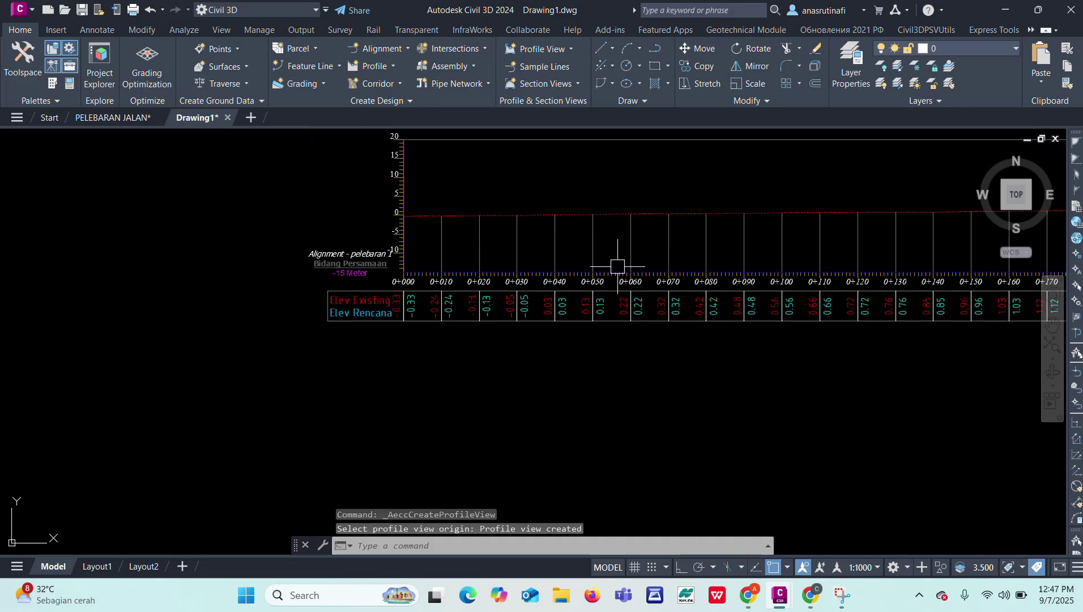
scroll(317, 324, "down", 8)
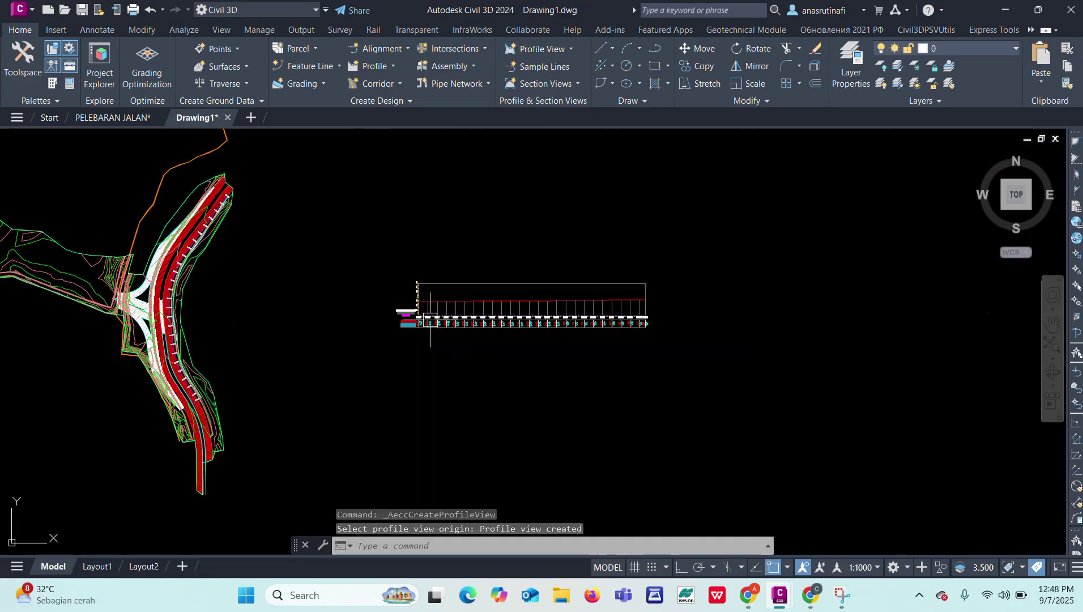
scroll(575, 322, "up", 2)
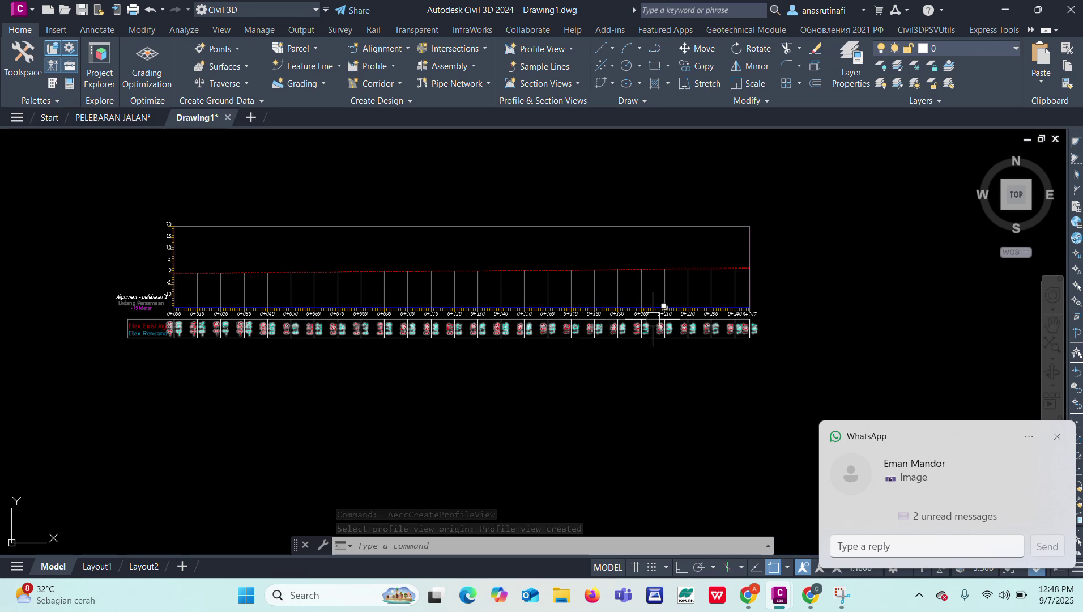
left_click(1057, 436)
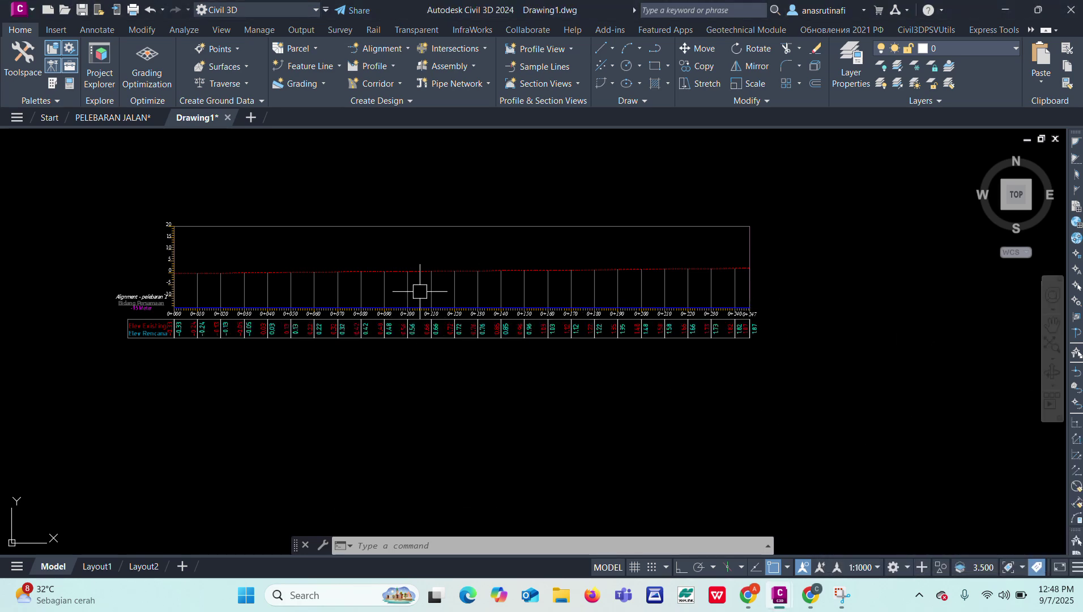
scroll(163, 313, "up", 6)
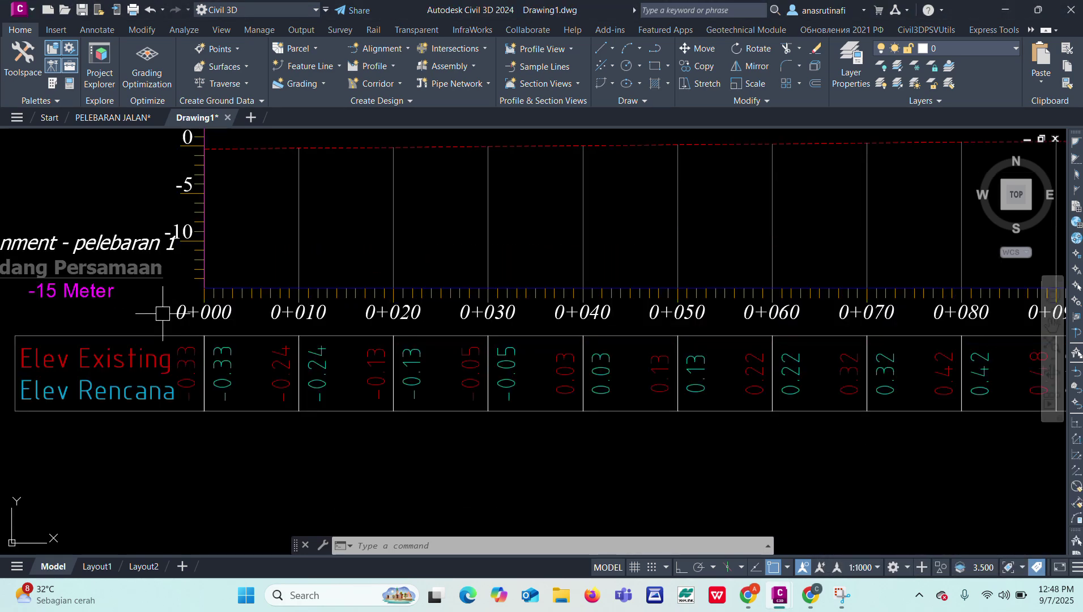
scroll(442, 311, "down", 3)
scroll(448, 321, "down", 3)
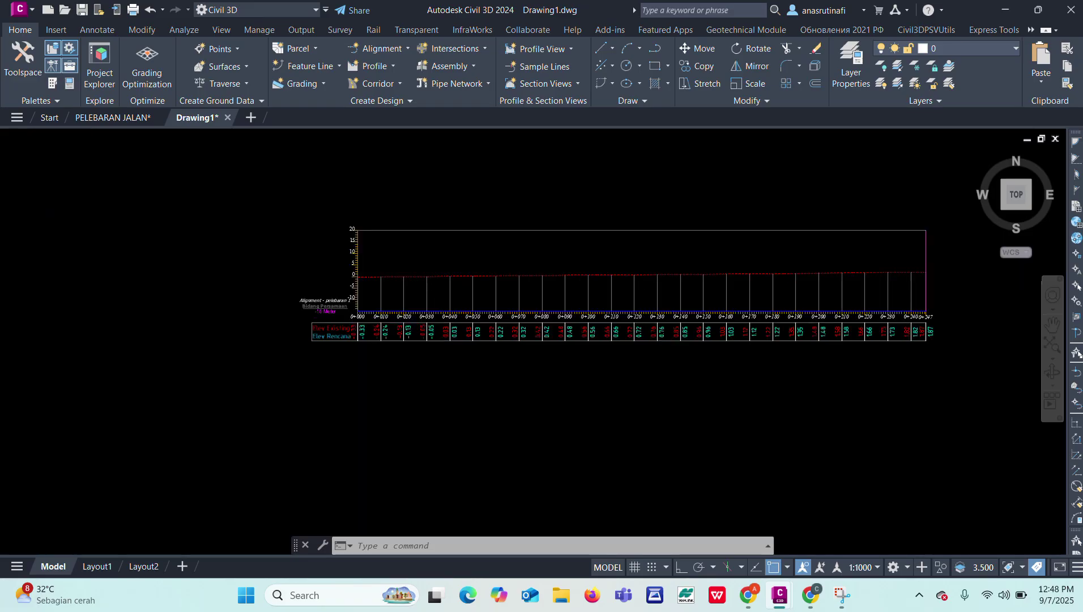
scroll(448, 320, "up", 2)
scroll(345, 319, "up", 2)
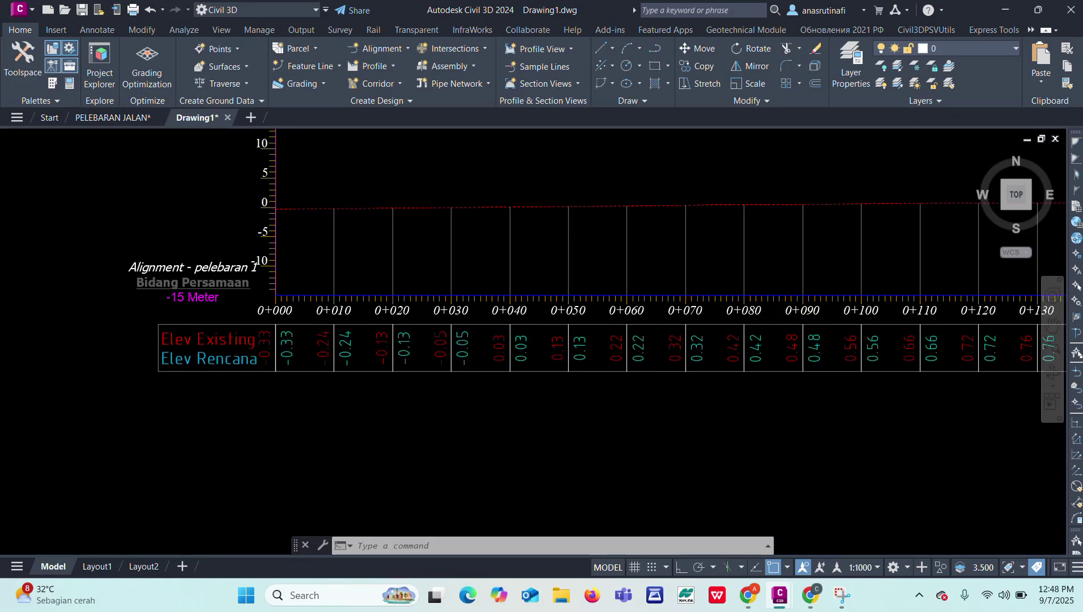
middle_click_drag(288, 268, 322, 300)
scroll(365, 345, "down", 5)
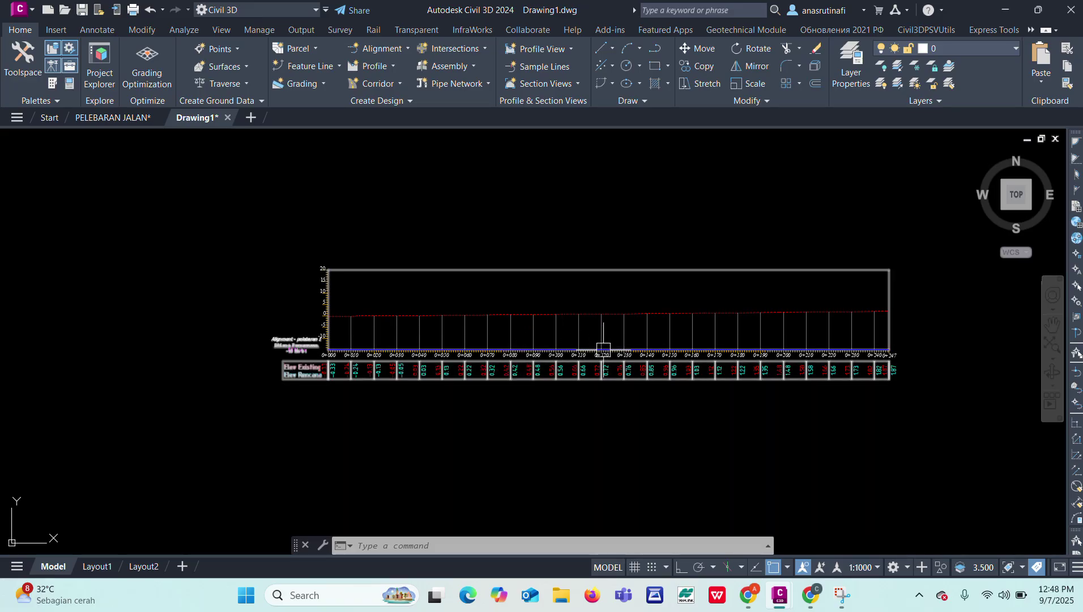
scroll(603, 349, "down", 6)
scroll(546, 347, "up", 4)
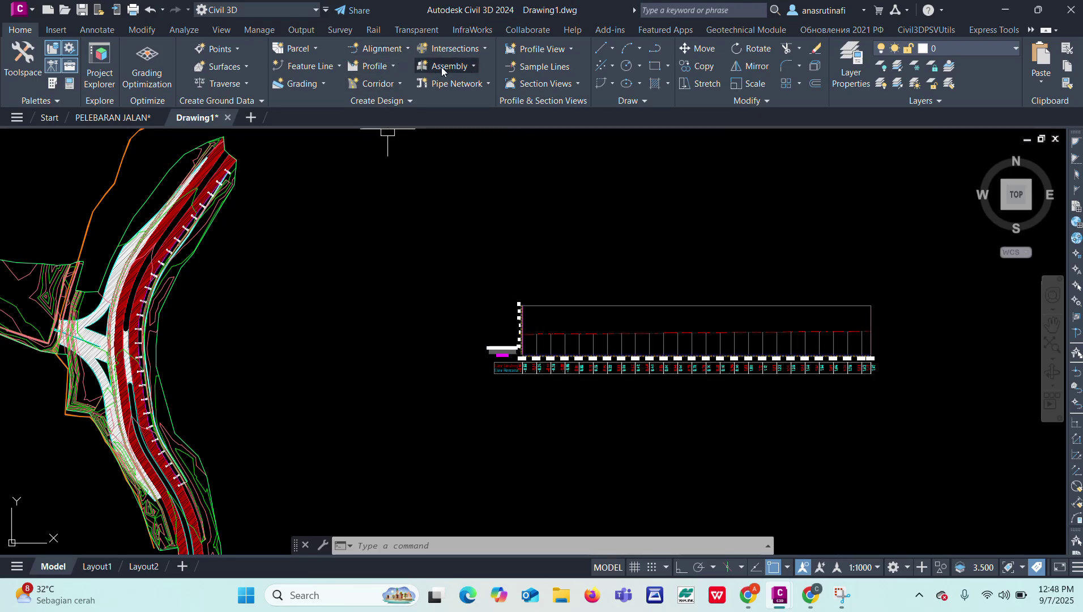
- Create an assembly named "pelebaran 1" and place its baseline in the empty space northwest of the profile view
left_click(453, 87)
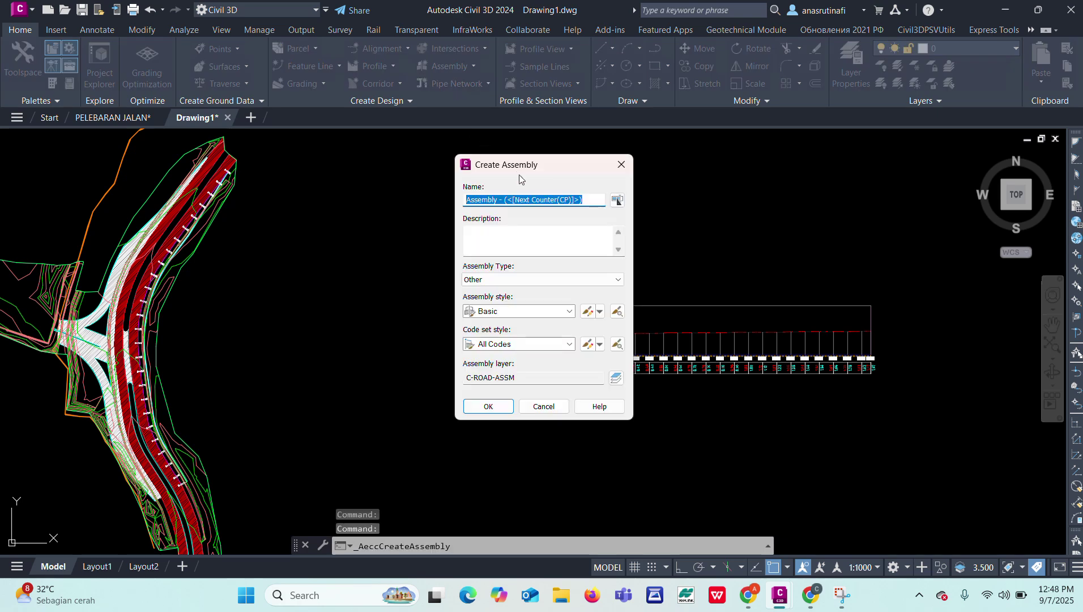
left_click_drag(592, 202, 452, 215)
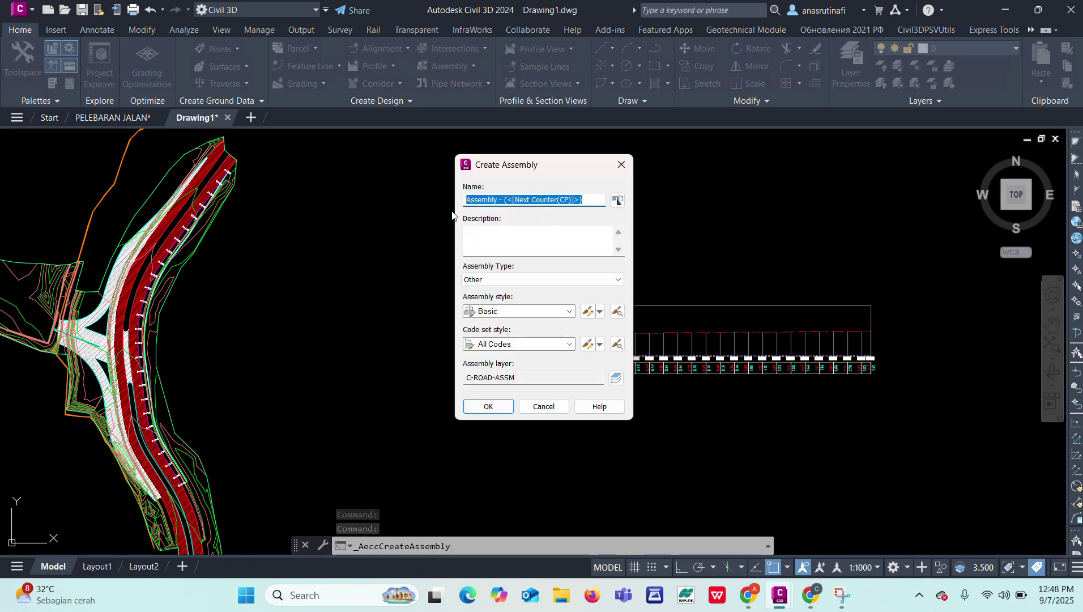
type("pelebaran 1")
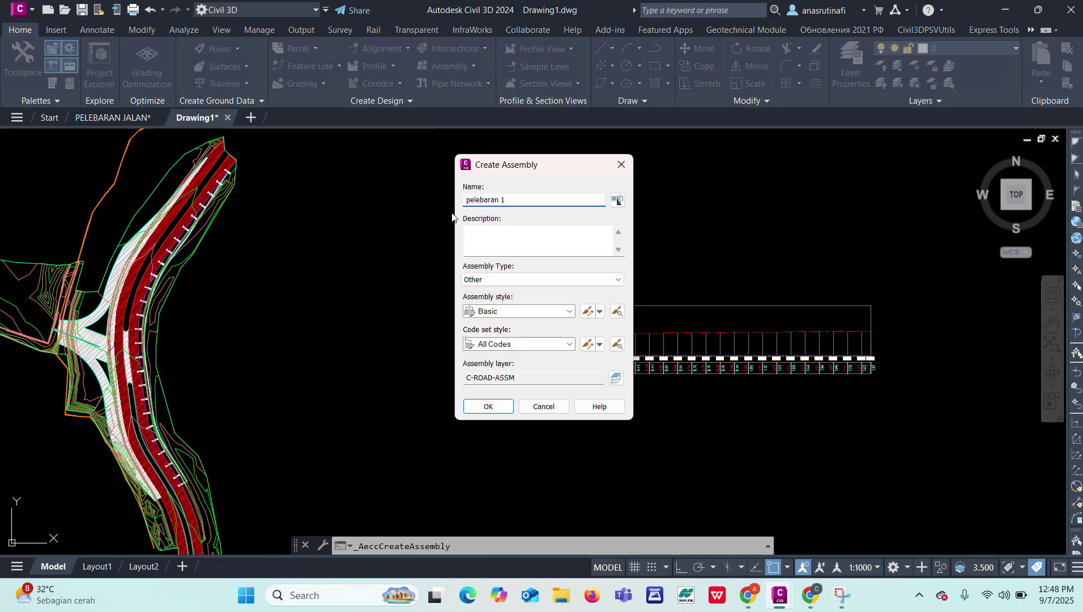
left_click(489, 406)
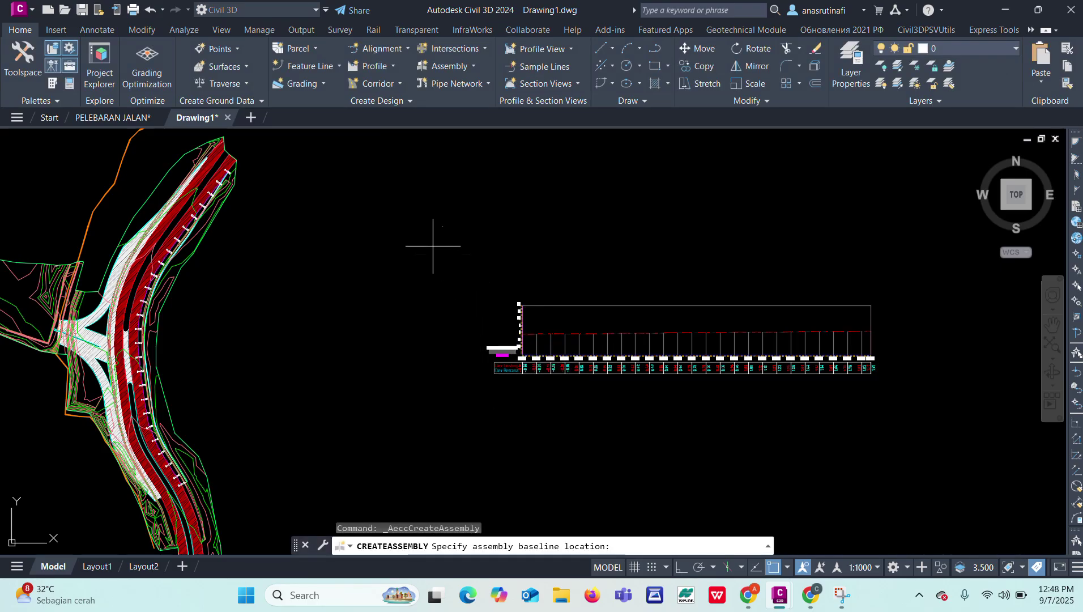
scroll(480, 258, "up", 5)
left_click(502, 226)
- Examine the widening area along the alignment's first stations and the assembly baseline marker up close
scroll(551, 386, "down", 12)
scroll(368, 315, "up", 5)
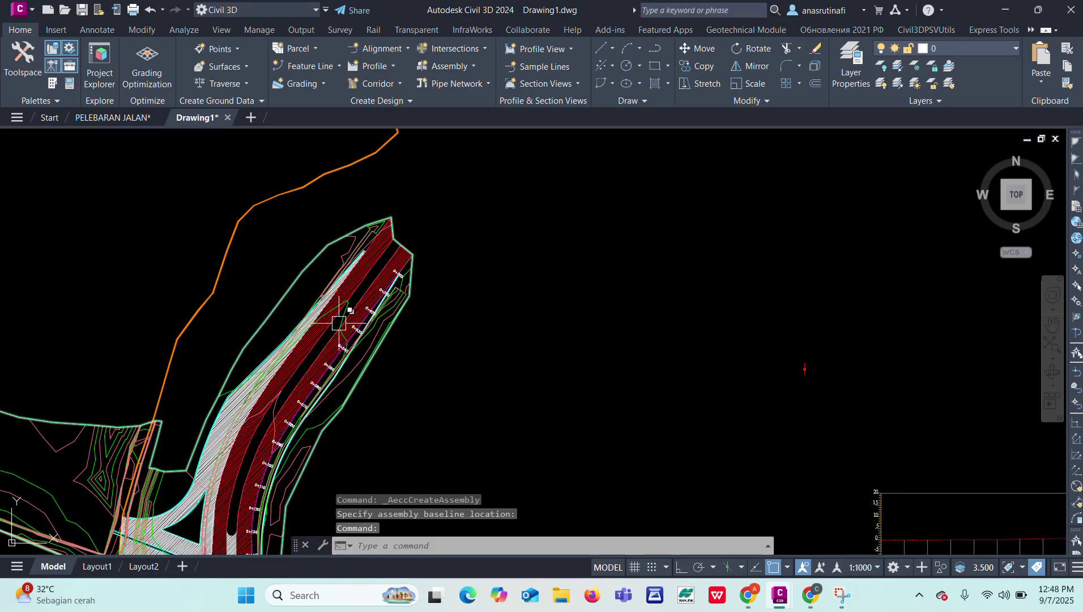
scroll(339, 323, "up", 6)
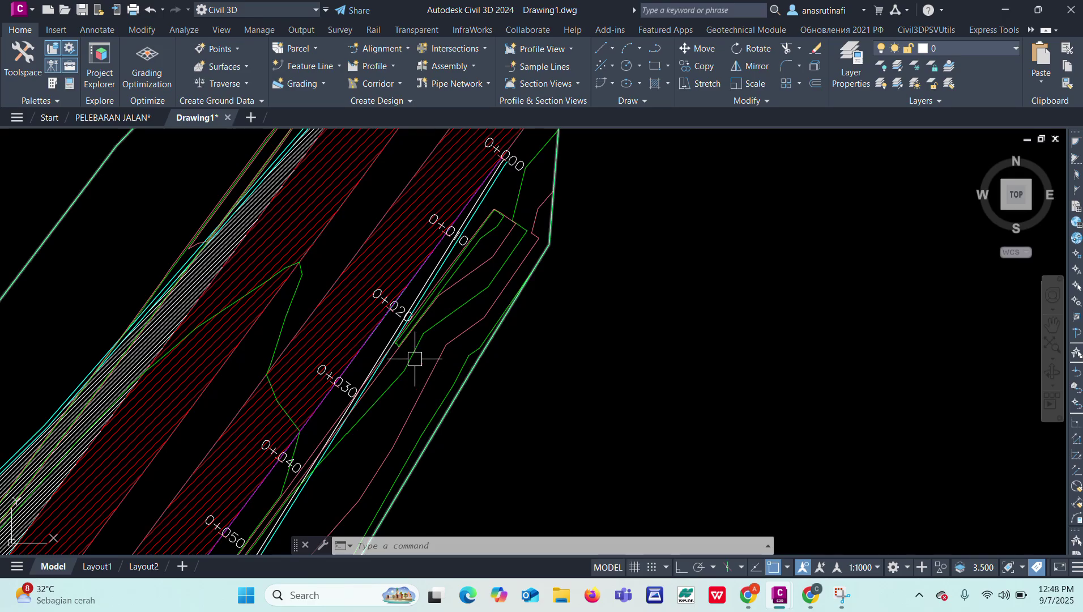
scroll(391, 306, "down", 5)
scroll(398, 303, "down", 5)
scroll(575, 326, "up", 14)
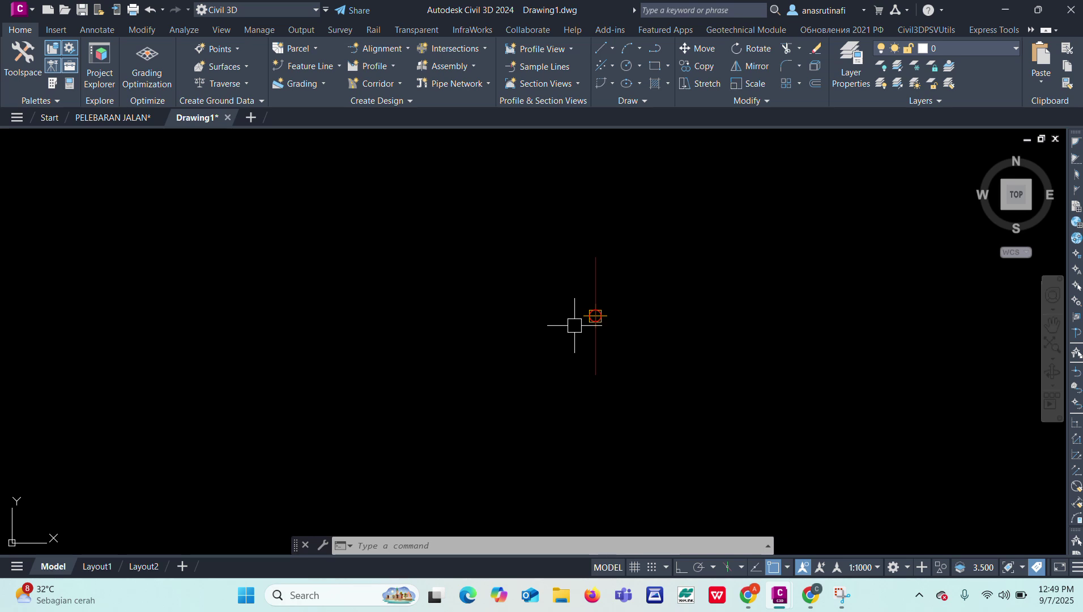
scroll(595, 315, "up", 4)
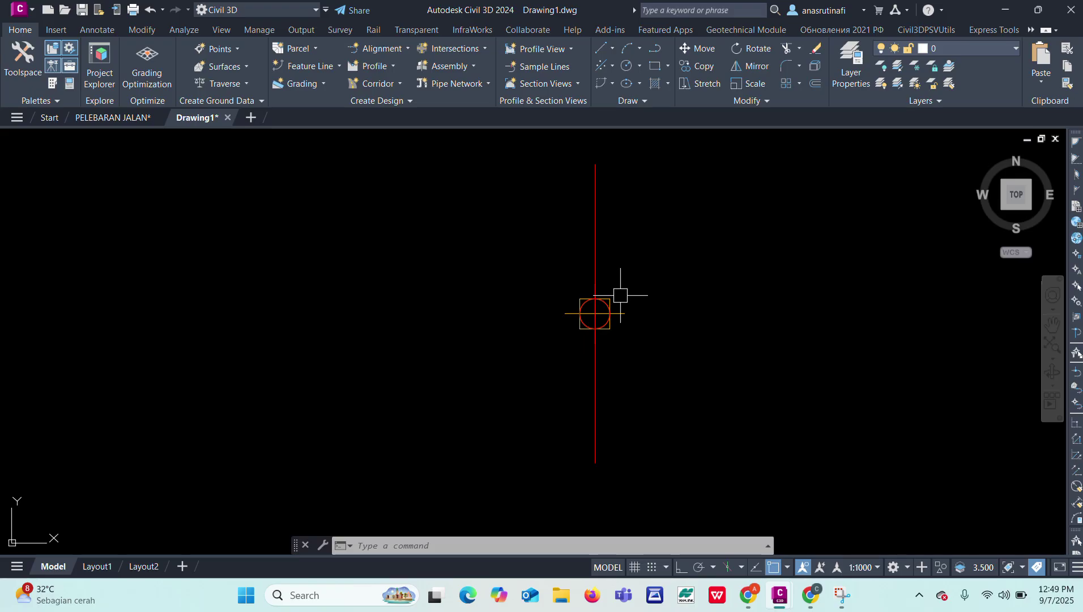
left_click(595, 282)
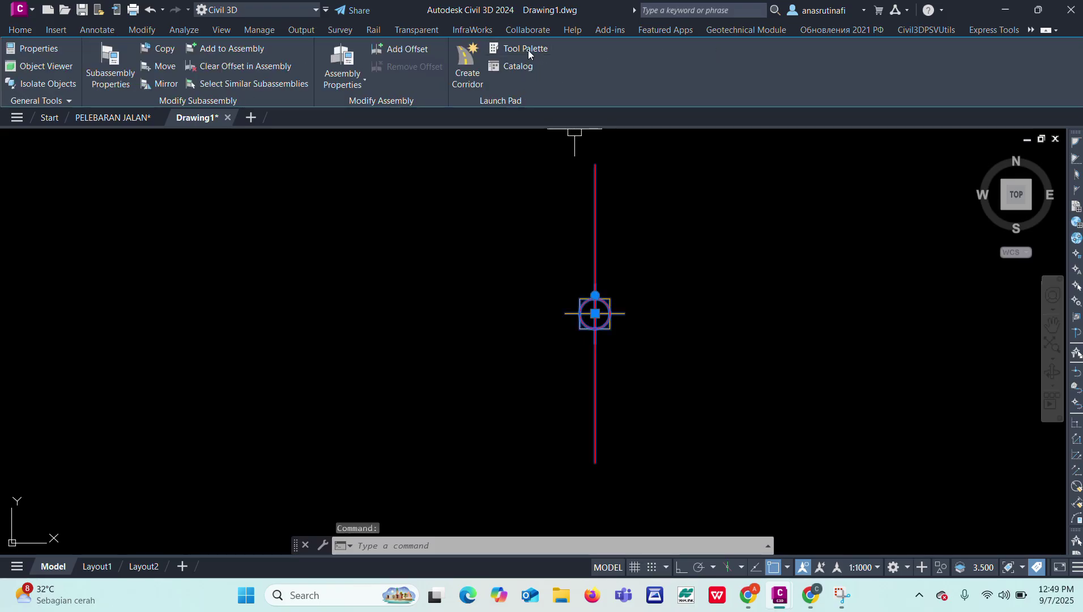
left_click(528, 50)
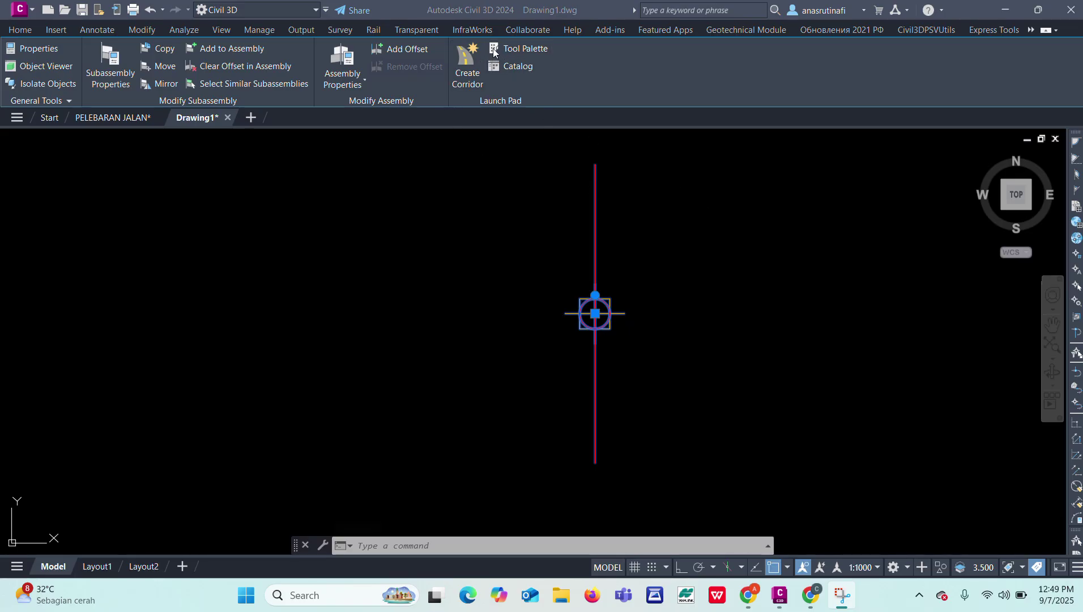
left_click(786, 371)
key("Escape")
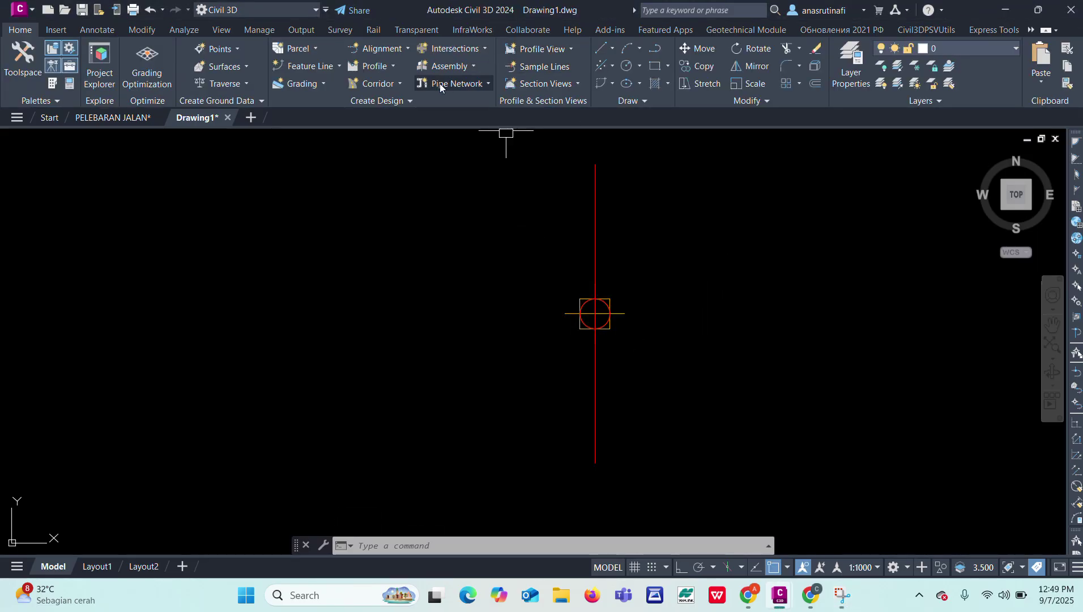
- Show the tool palettes and start adding a LaneSuperelevationAOR subassembly from the metric lane subassemblies
left_click(444, 545)
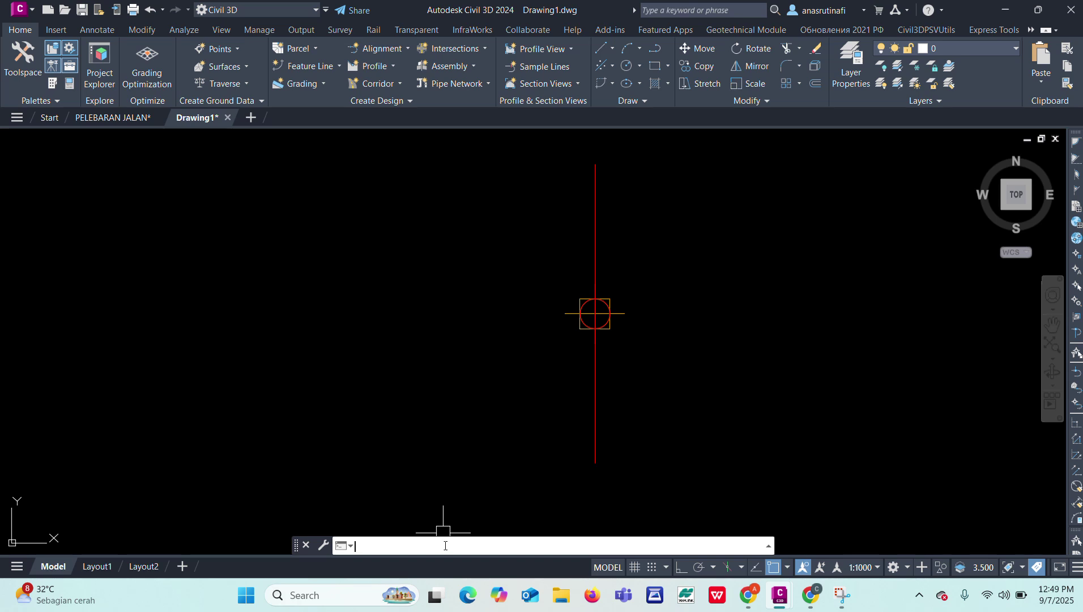
type("too")
left_click(387, 409)
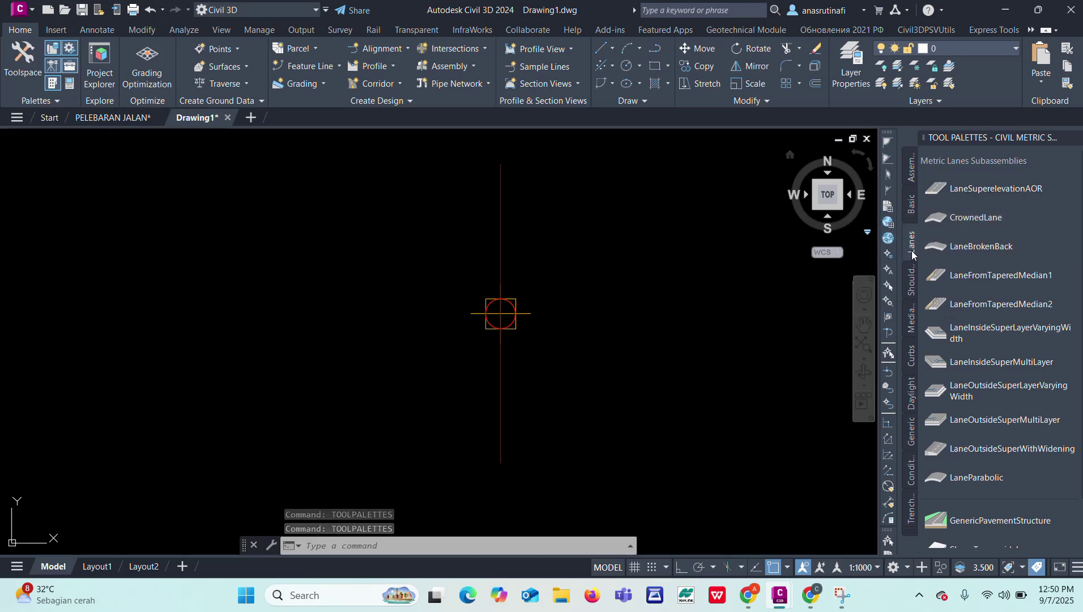
left_click(964, 192)
- Set the LaneSuperelevationAOR lane's side to Left and its width to 4 m
scroll(325, 352, "down", 4)
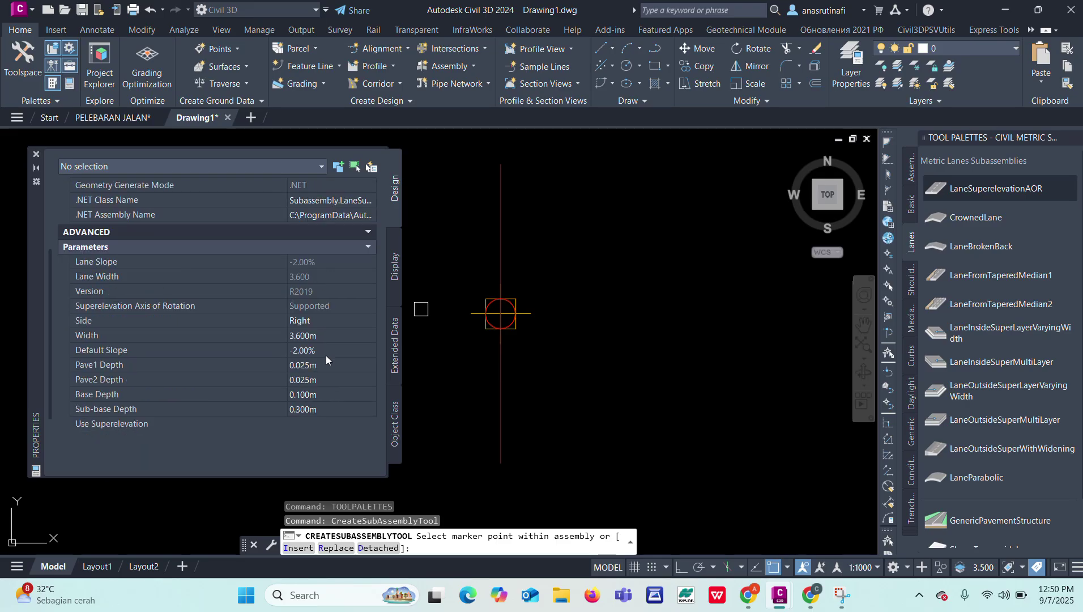
scroll(327, 363, "down", 1)
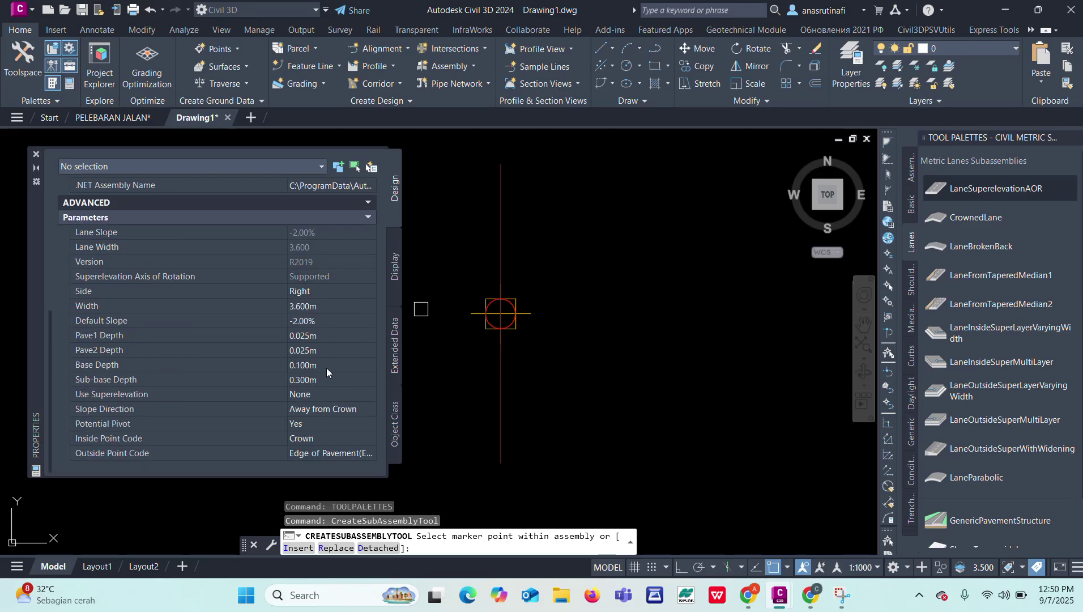
left_click(340, 286)
left_click(341, 289)
left_click(300, 316)
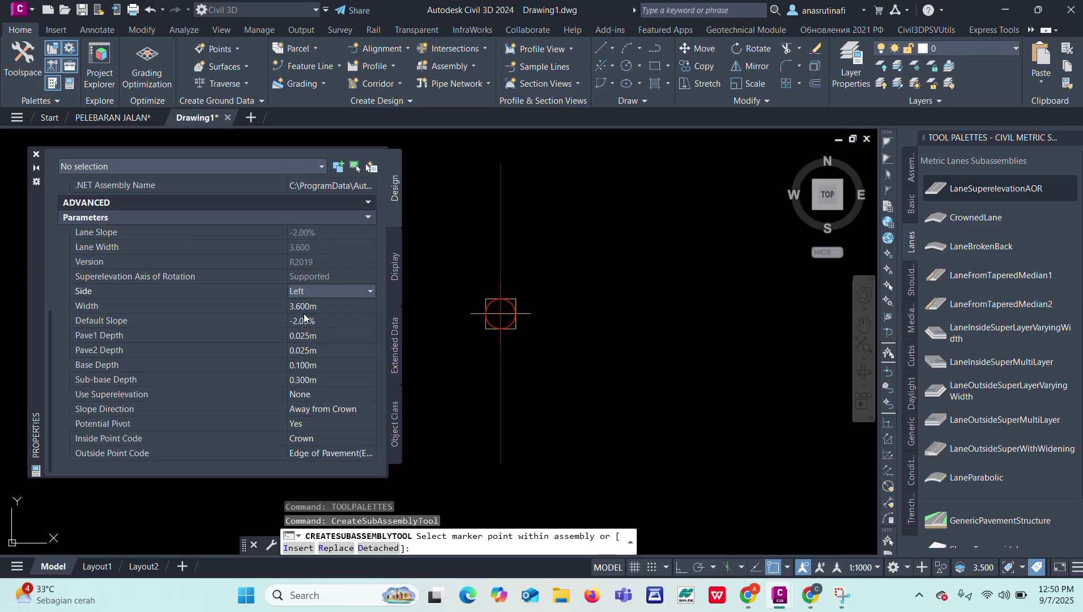
left_click(336, 308)
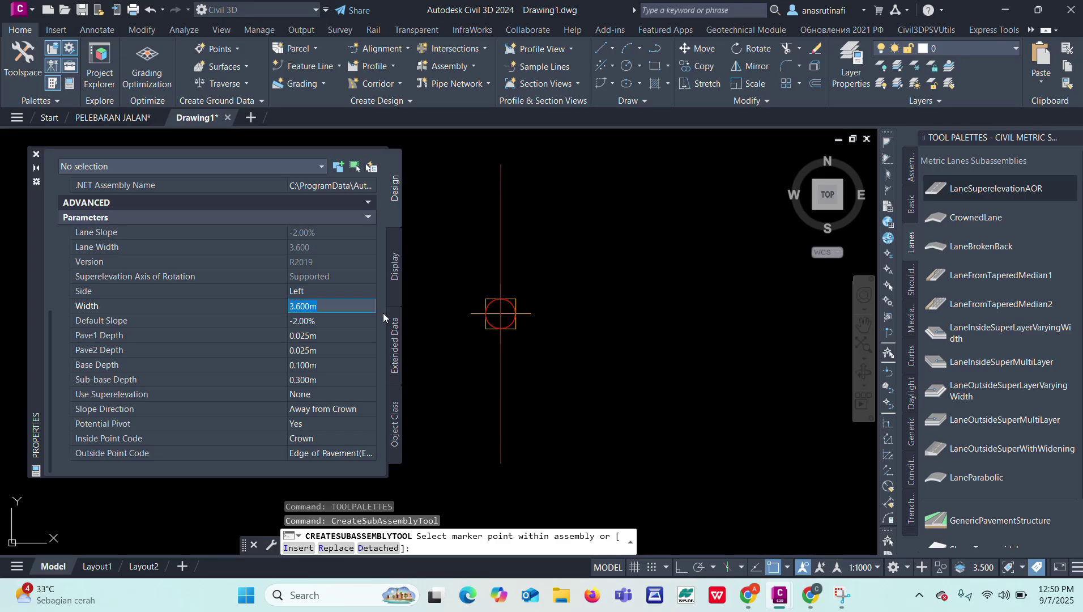
type("4")
left_click(326, 320)
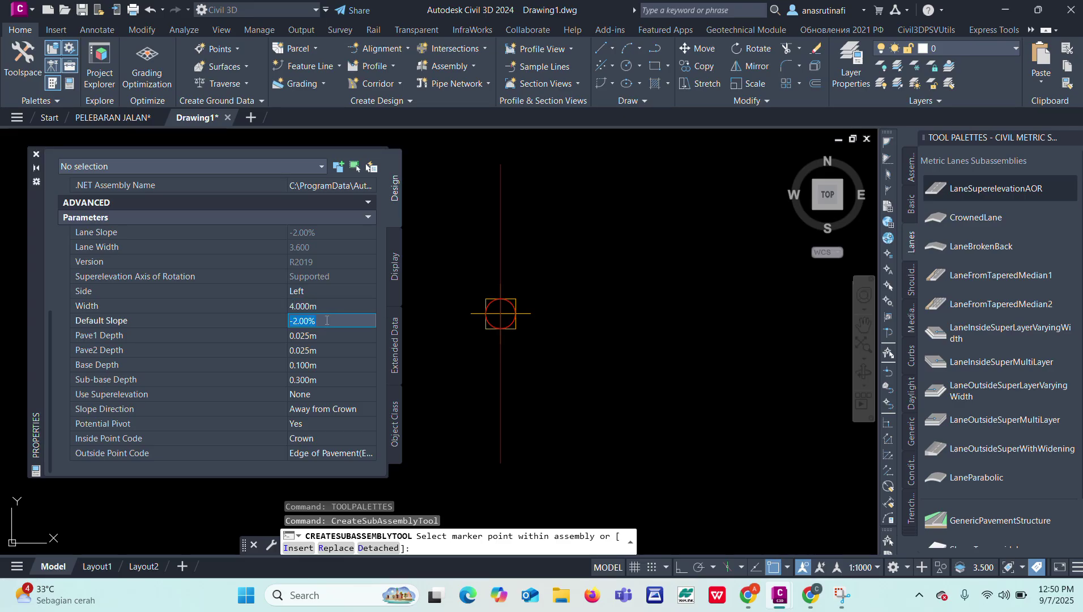
- Set the lane's layer depths to Pave1 0, Pave2 0.2 m, base 0.1 m and sub-base 0.2 m
left_click(331, 338)
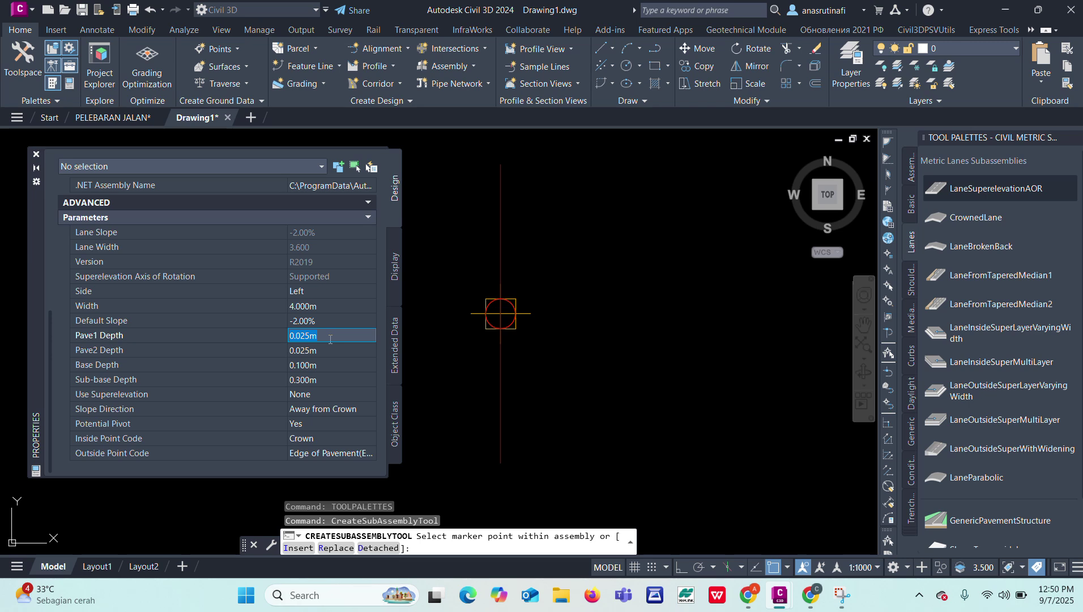
type("0")
left_click(327, 349)
type("00")
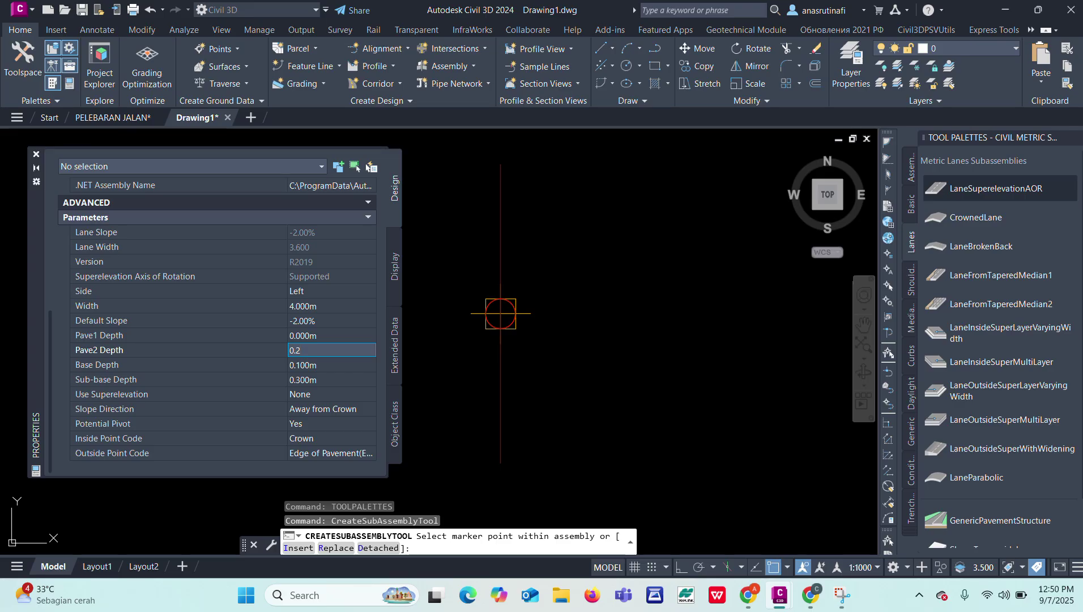
left_click(325, 370)
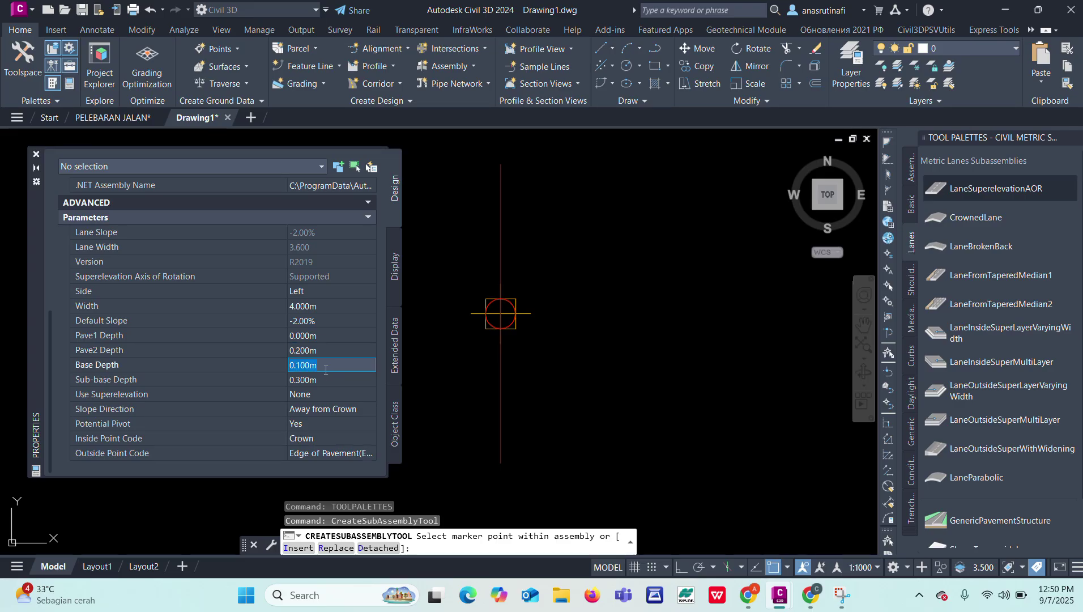
type("0.1")
left_click(327, 380)
type("0.2")
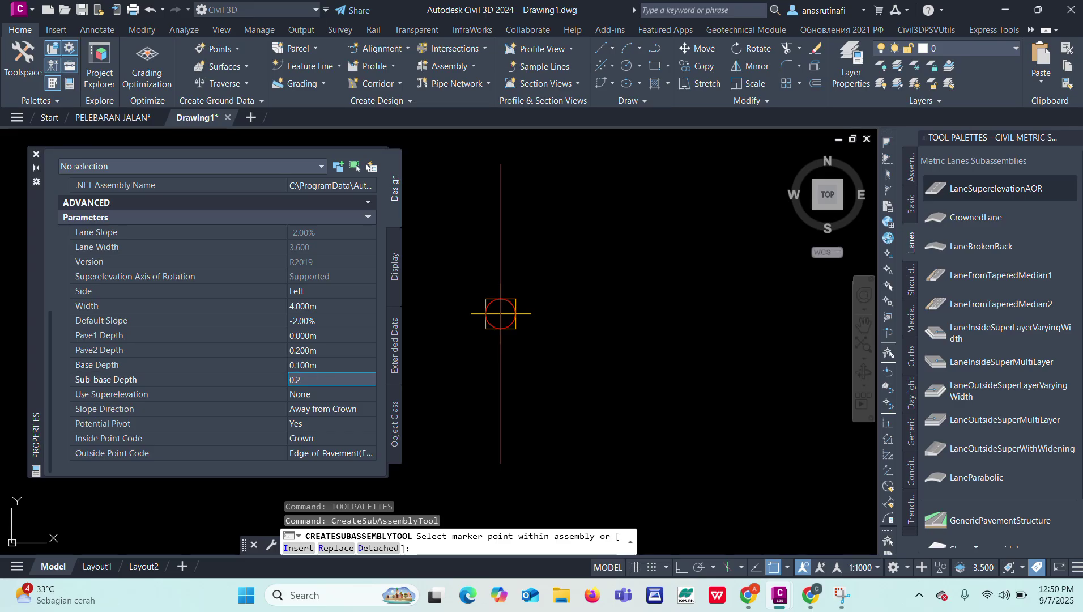
- Set the lane's superelevation use to Left Lane Outside and attach the lane to the assembly baseline marker
left_click(359, 396)
left_click(369, 394)
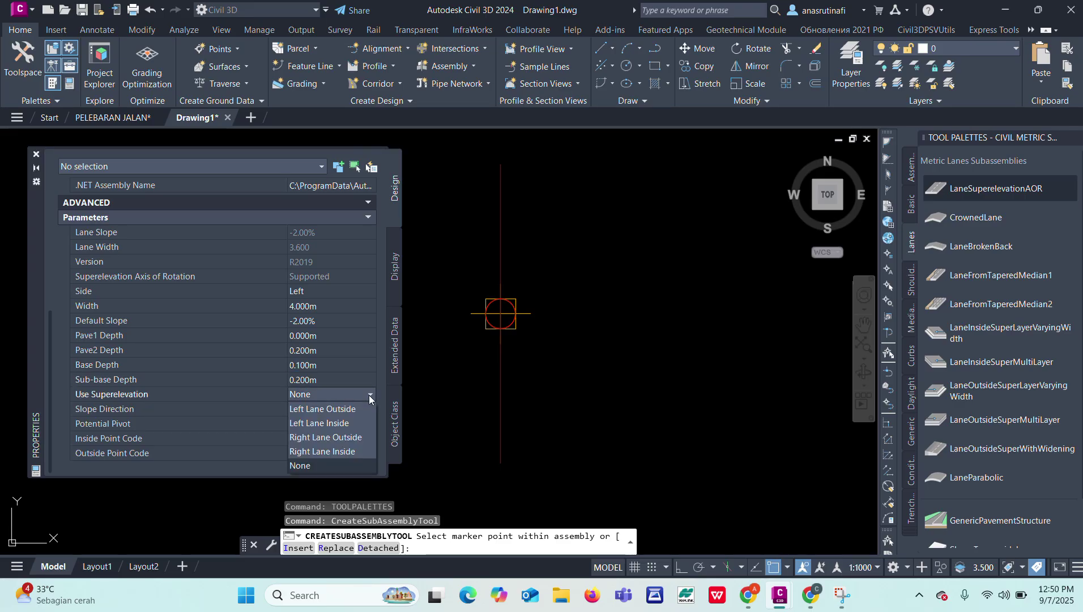
left_click(329, 410)
scroll(499, 309, "up", 4)
scroll(641, 287, "down", 3)
right_click(642, 287)
left_click(675, 298)
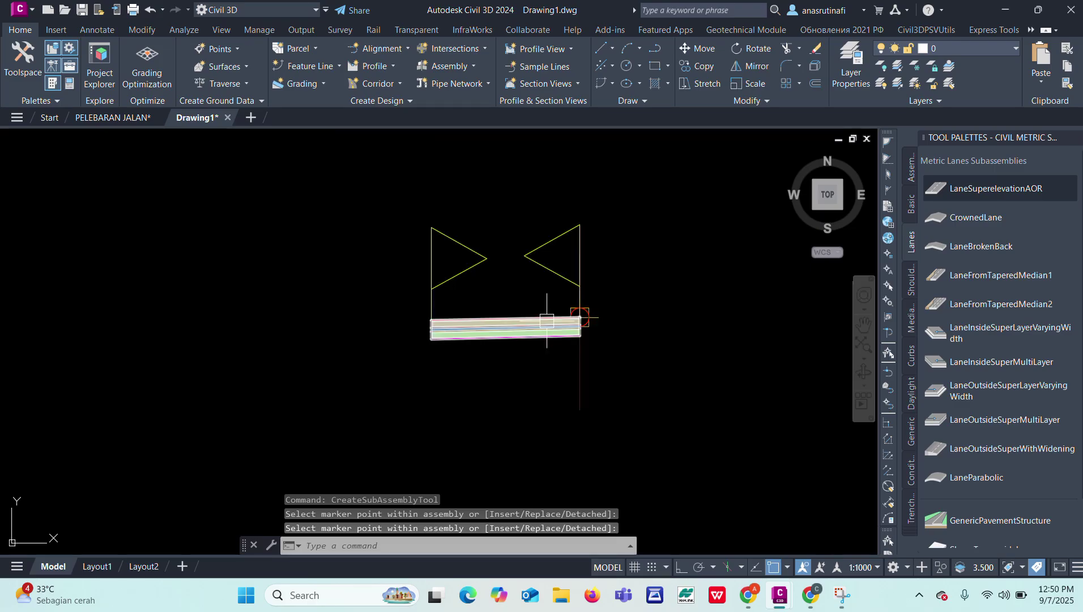
mouse_move(542, 324)
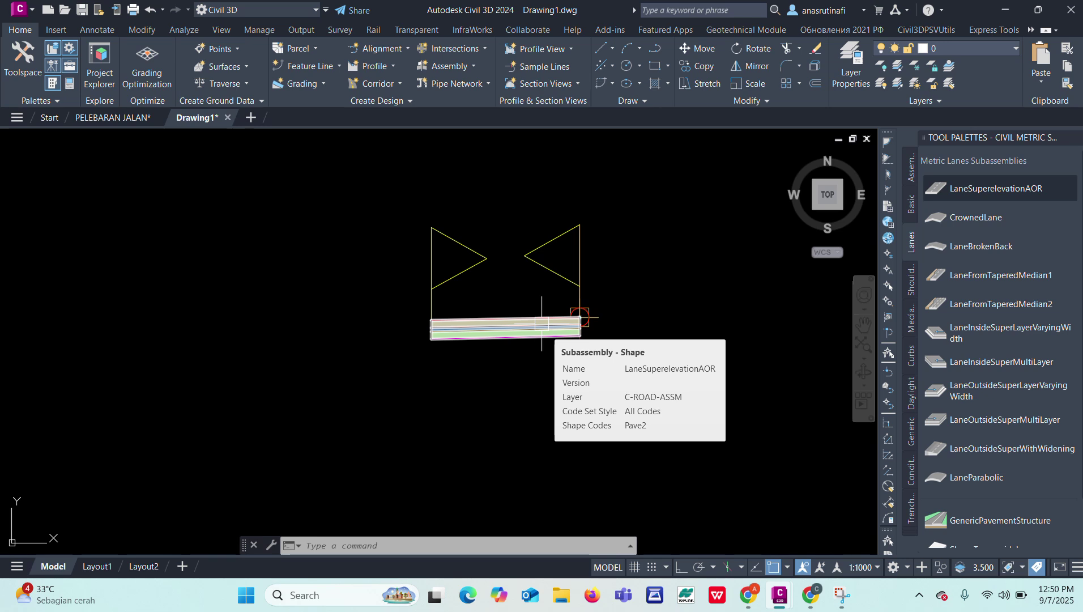
scroll(560, 333, "down", 4)
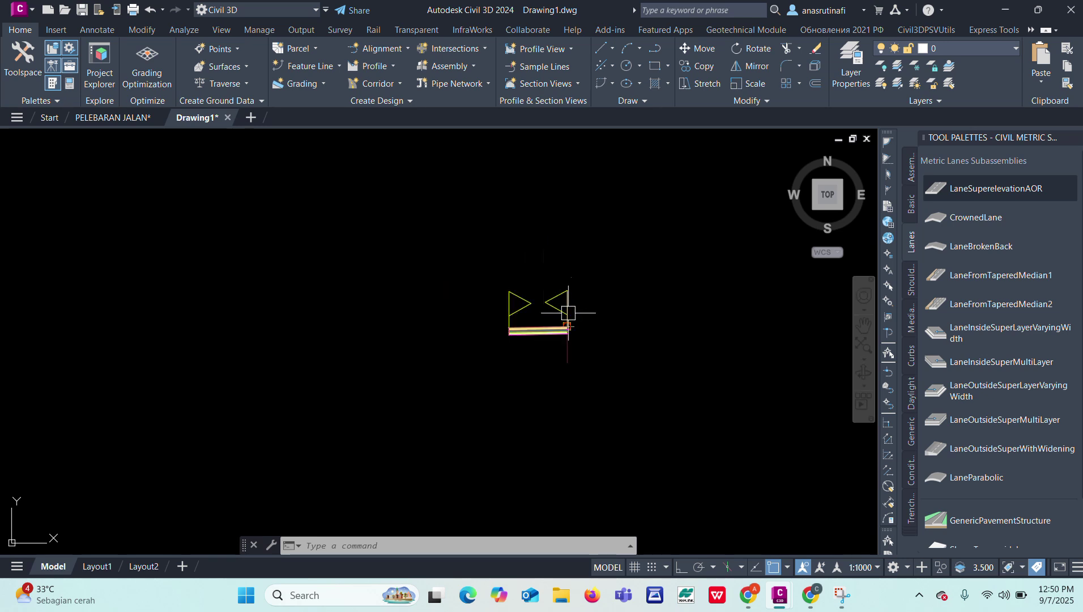
- Start a new corridor and name it PELEBARAN JL 1
left_click(390, 86)
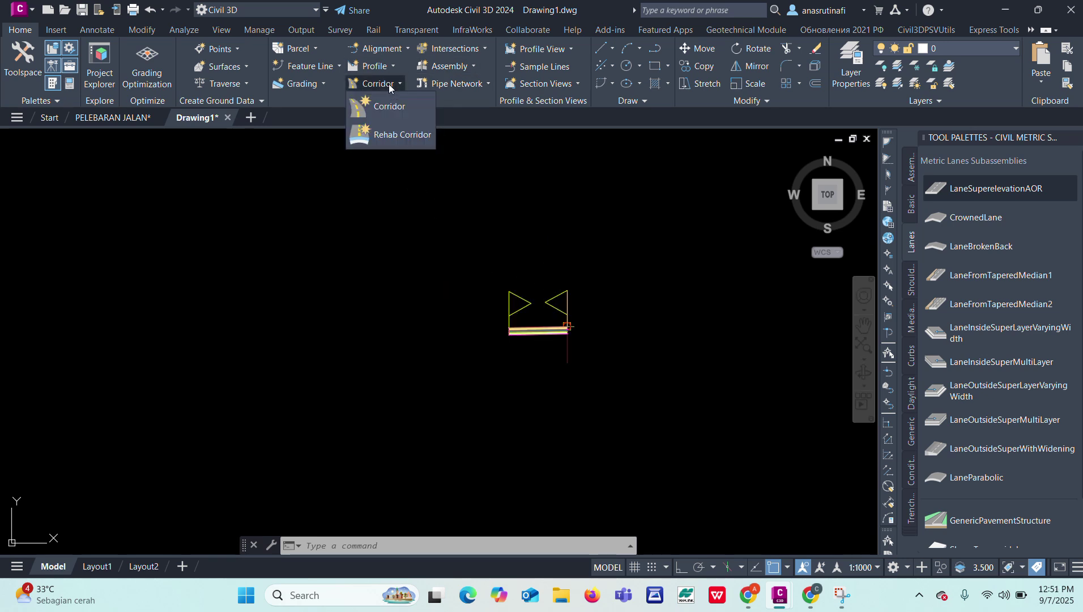
left_click(389, 106)
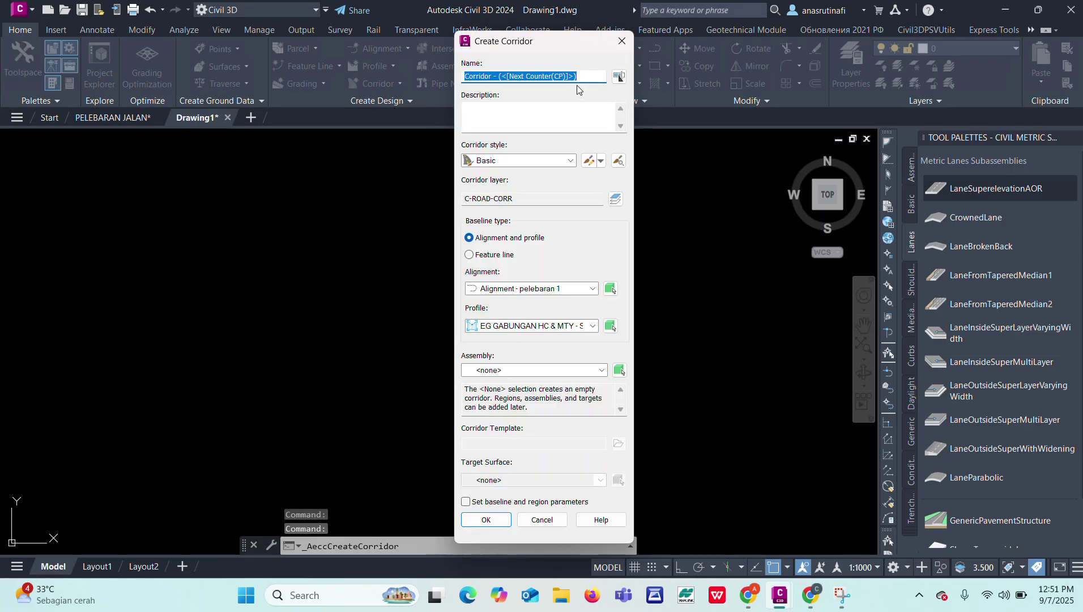
left_click(591, 77)
key("BackSpace")
key("BackSpace")
key("BackSpace")
key("BackSpace")
key("BackSpace")
key("BackSpace")
key("BackSpace")
key("BackSpace")
key("BackSpace")
key("BackSpace")
key("BackSpace")
key("BackSpace")
key("BackSpace")
key("BackSpace")
key("BackSpace")
key("BackSpace")
key("BackSpace")
key("BackSpace")
key("BackSpace")
key("BackSpace")
type("PELEBARAN JL 1")
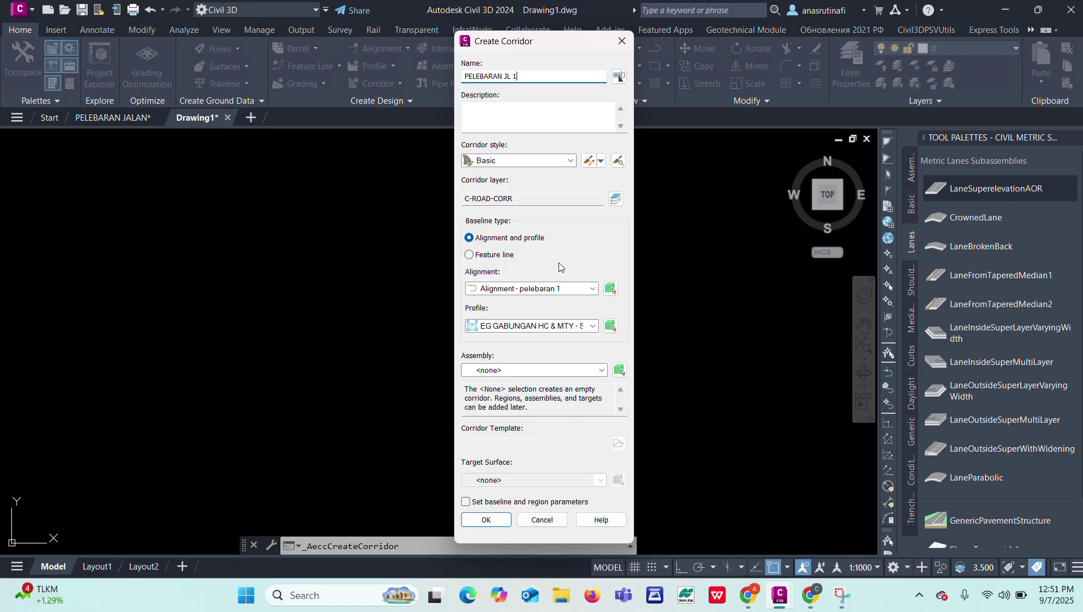
- Assign alignment pelebaran 1, profile EG GABUNGAN HC & MTY - Surface (1) and assembly pelebaran 1 to the corridor, and proceed to its region parameters
left_click(576, 291)
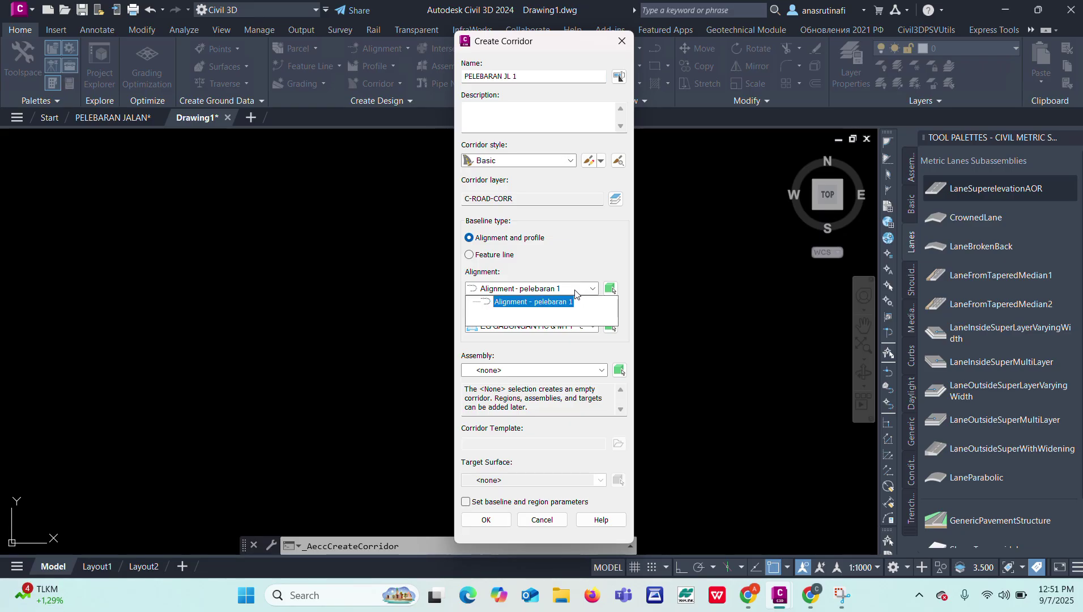
left_click(547, 302)
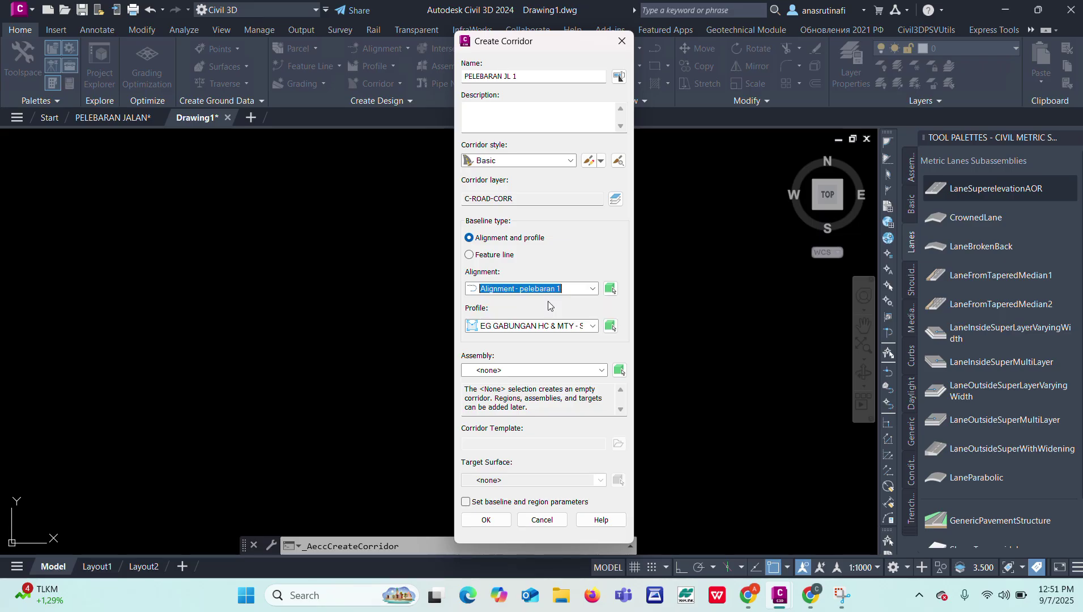
left_click(594, 326)
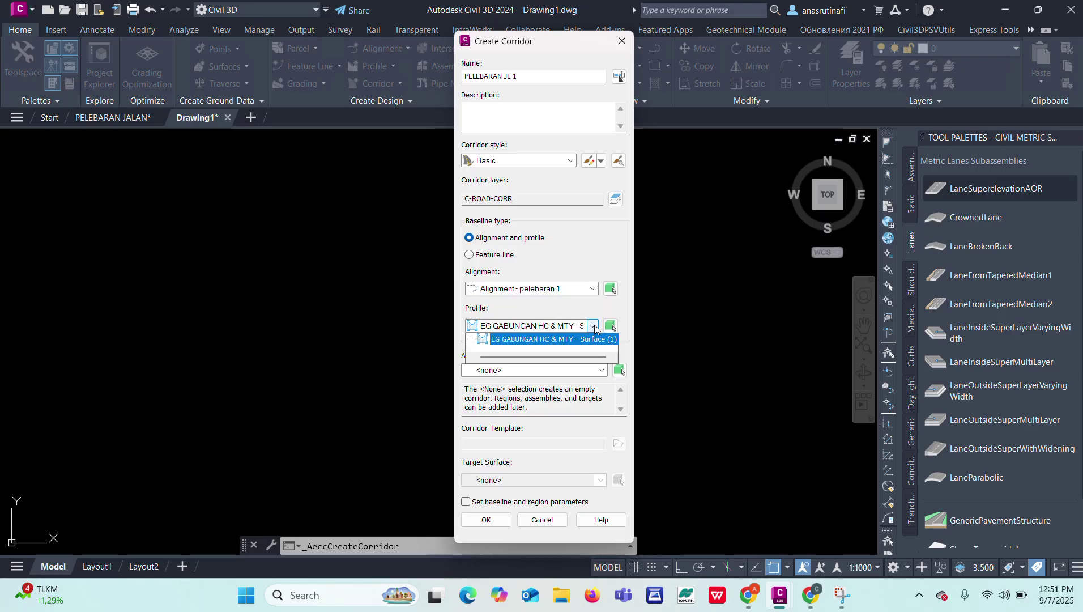
left_click(539, 340)
left_click(547, 370)
left_click(512, 396)
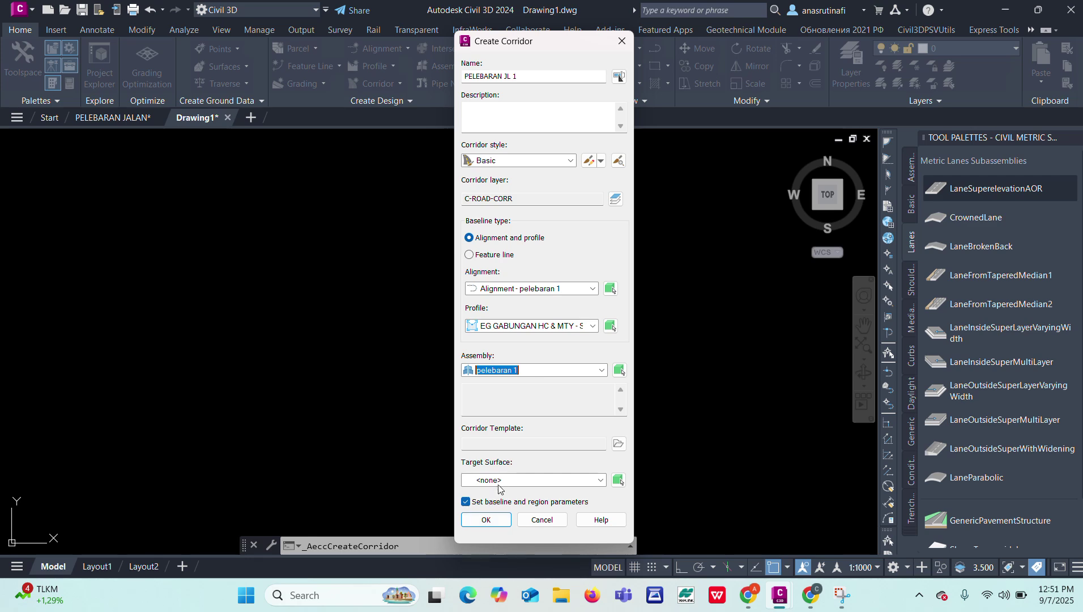
left_click(497, 521)
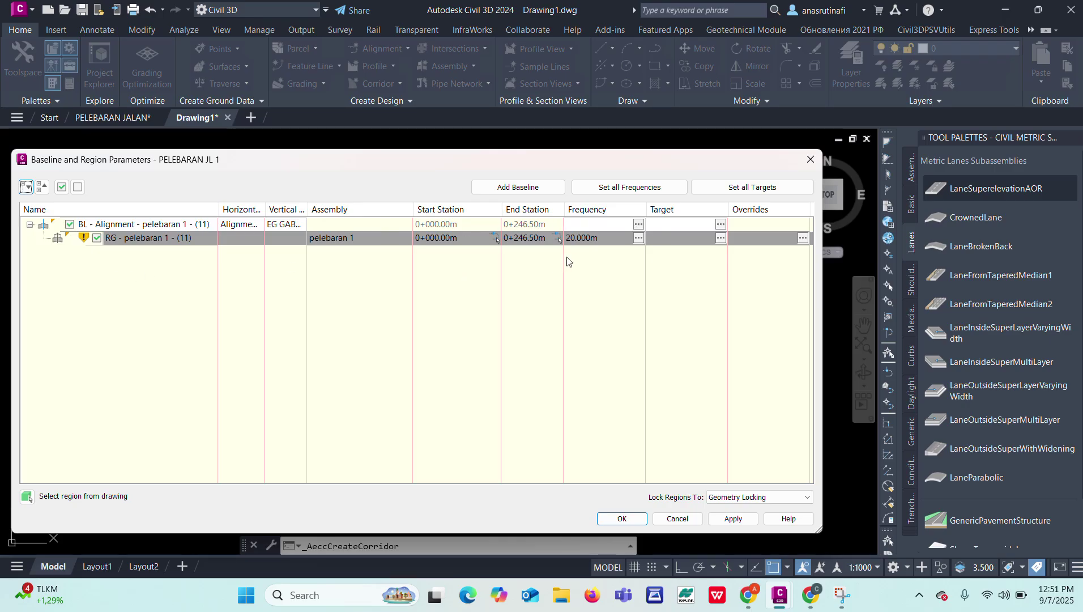
- Set the region's assembly frequency to 5 m along tangents, spirals and vertical curves
left_click(638, 238)
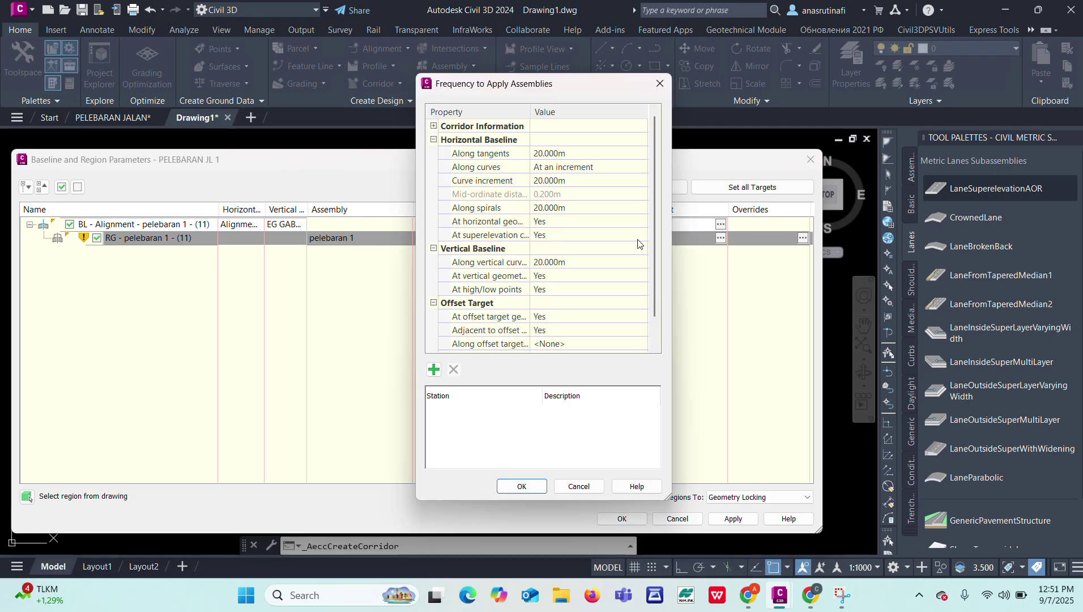
left_click(579, 155)
type("5")
key("Return")
left_click(576, 214)
type("5")
key("Return")
left_click(574, 264)
type("5")
key("Return")
scroll(576, 282, "down", 1)
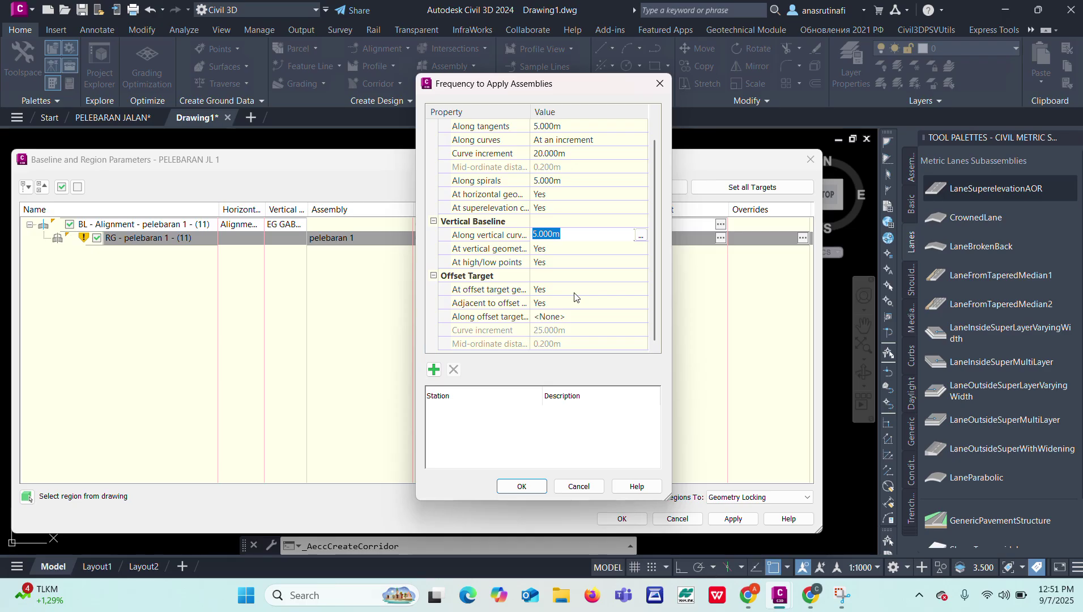
left_click(522, 486)
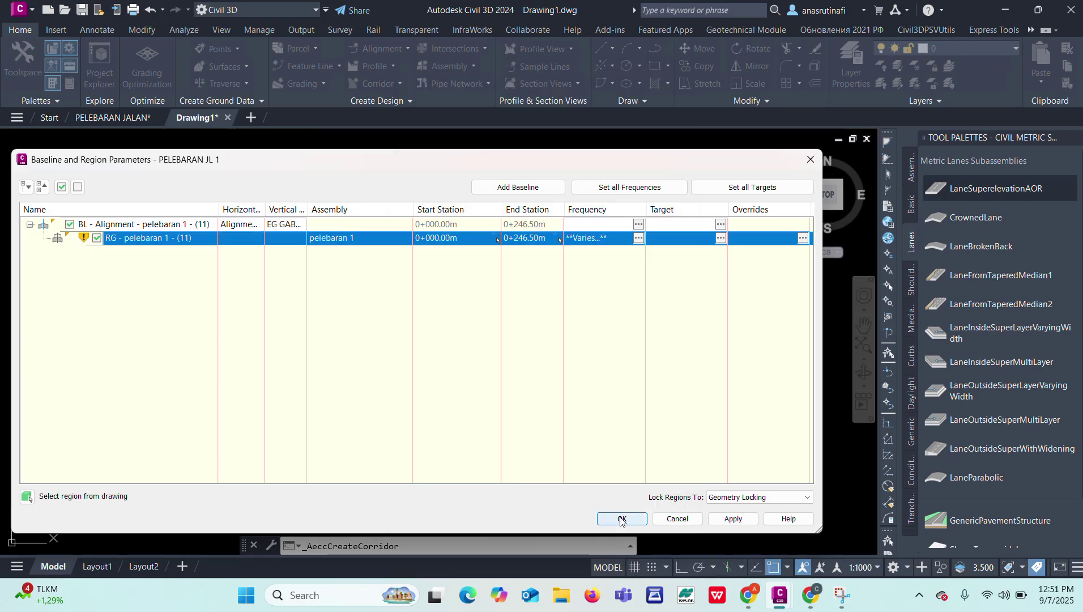
- Set the region's curve increment to 5 m and build the corridor
left_click(639, 238)
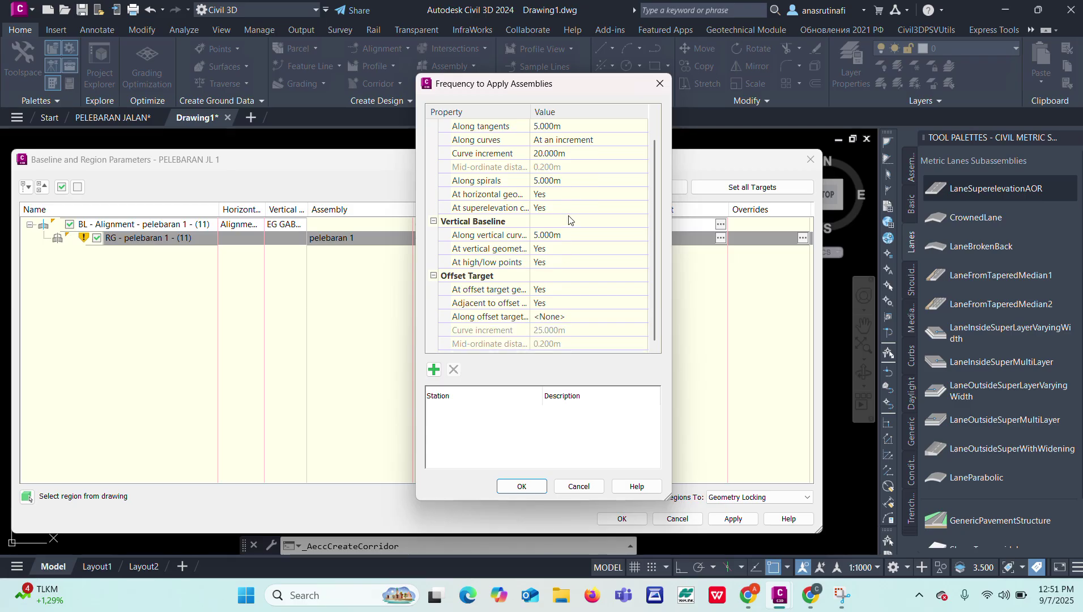
left_click(566, 154)
type("5")
left_click(533, 491)
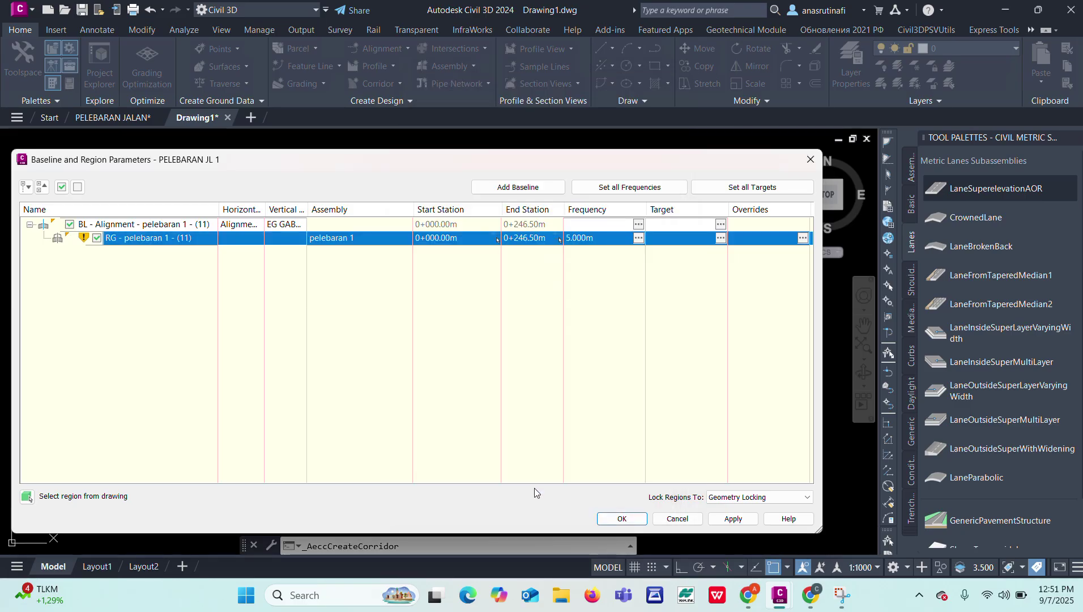
left_click(622, 519)
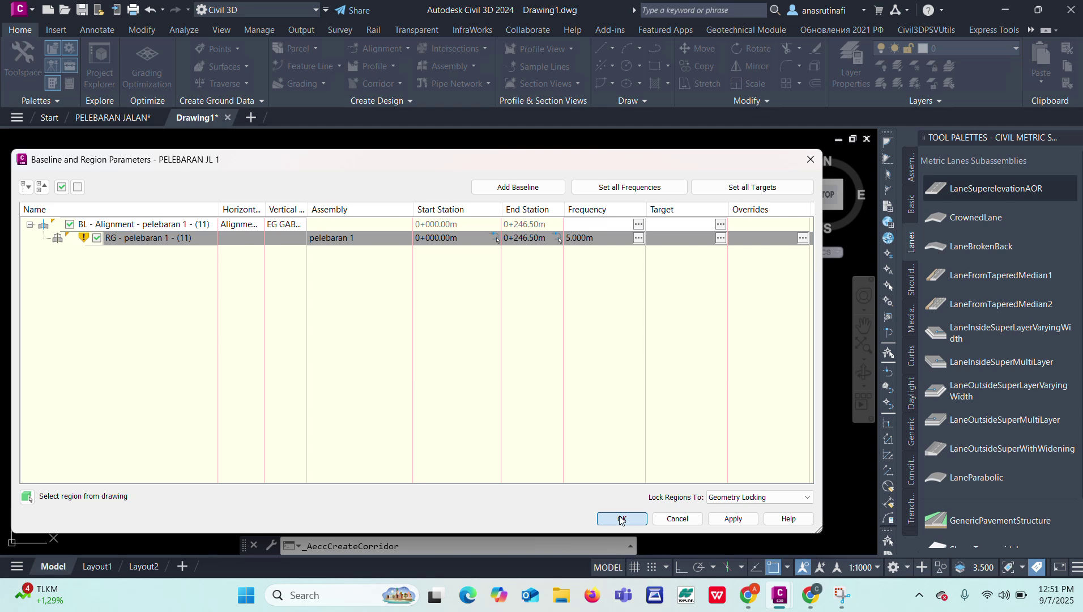
left_click(450, 261)
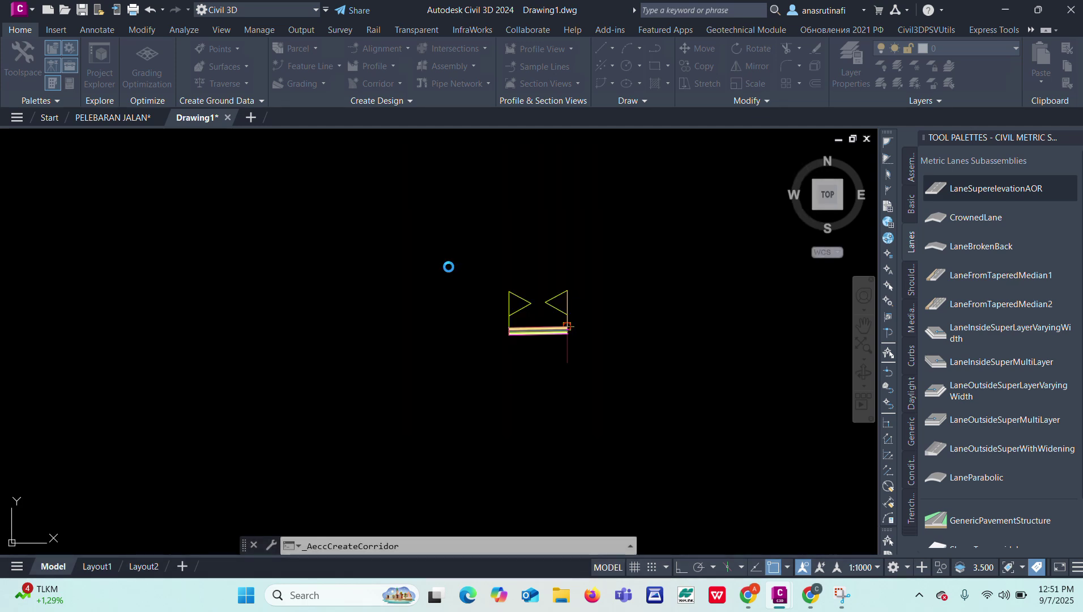
- Examine the new corridor's sections and edges along the first stations of the widening alignment
scroll(567, 281, "down", 10)
scroll(406, 342, "up", 7)
scroll(415, 255, "up", 6)
scroll(491, 250, "down", 3)
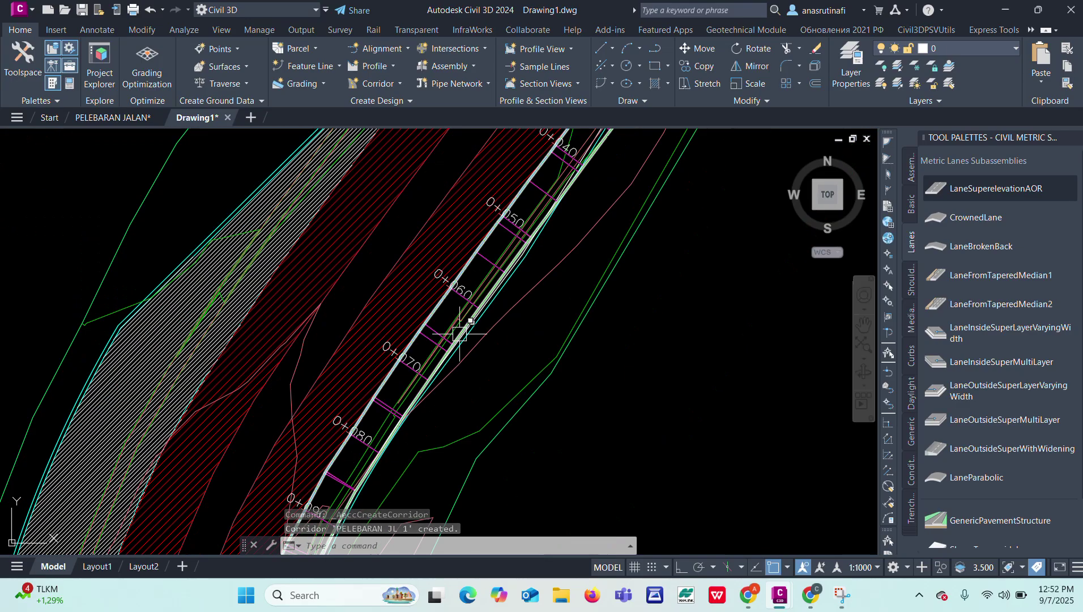
scroll(459, 326, "up", 3)
key("Escape")
scroll(508, 254, "down", 3)
scroll(496, 290, "up", 3)
scroll(536, 250, "down", 3)
scroll(526, 277, "up", 3)
left_click(520, 283)
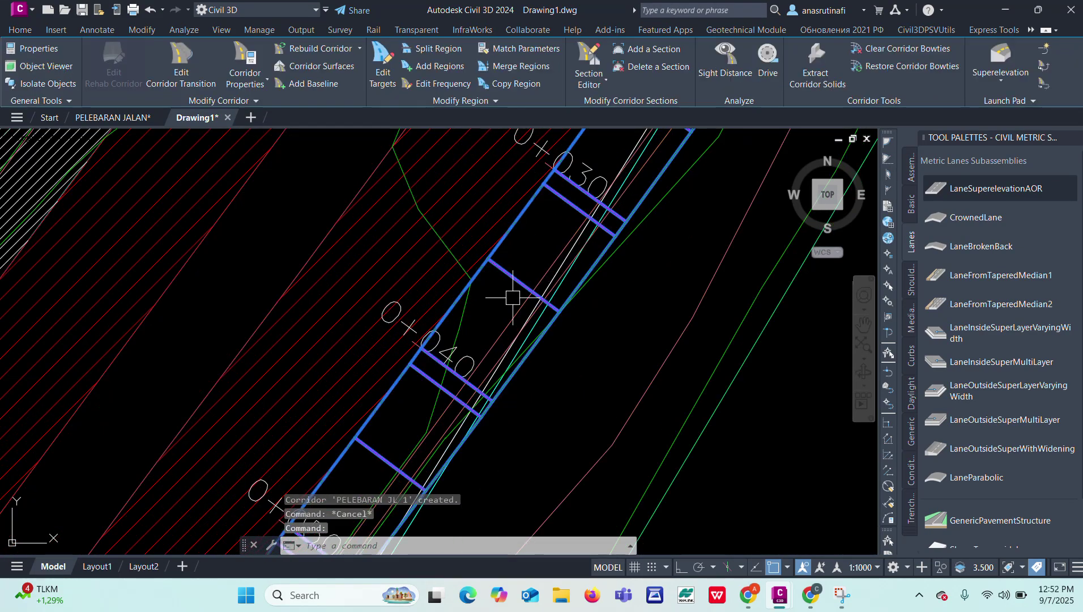
scroll(581, 223, "down", 3)
scroll(621, 161, "up", 3)
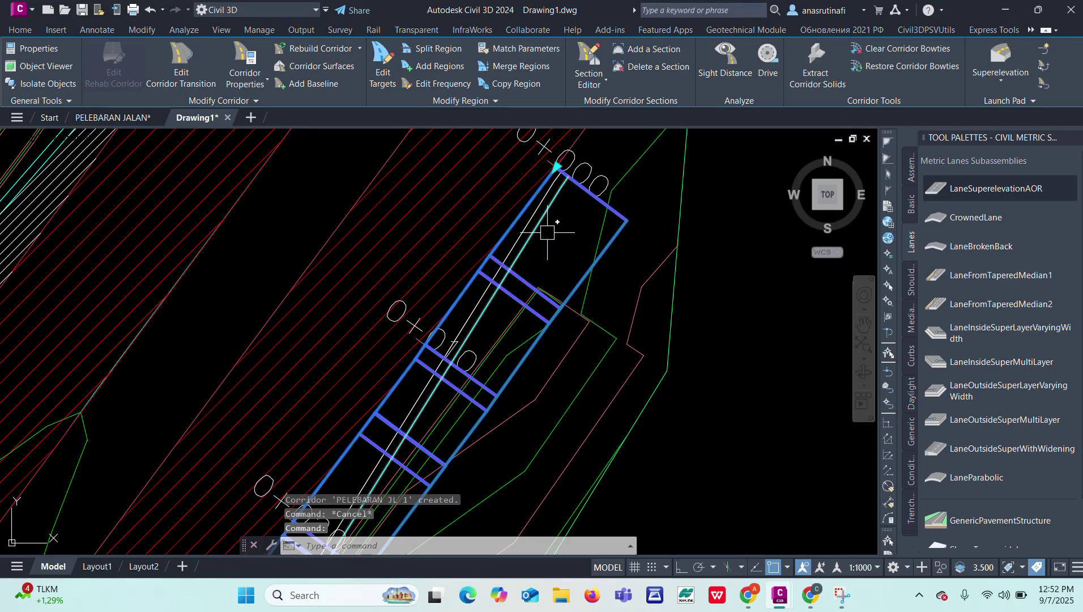
scroll(554, 231, "down", 2)
scroll(470, 329, "up", 5)
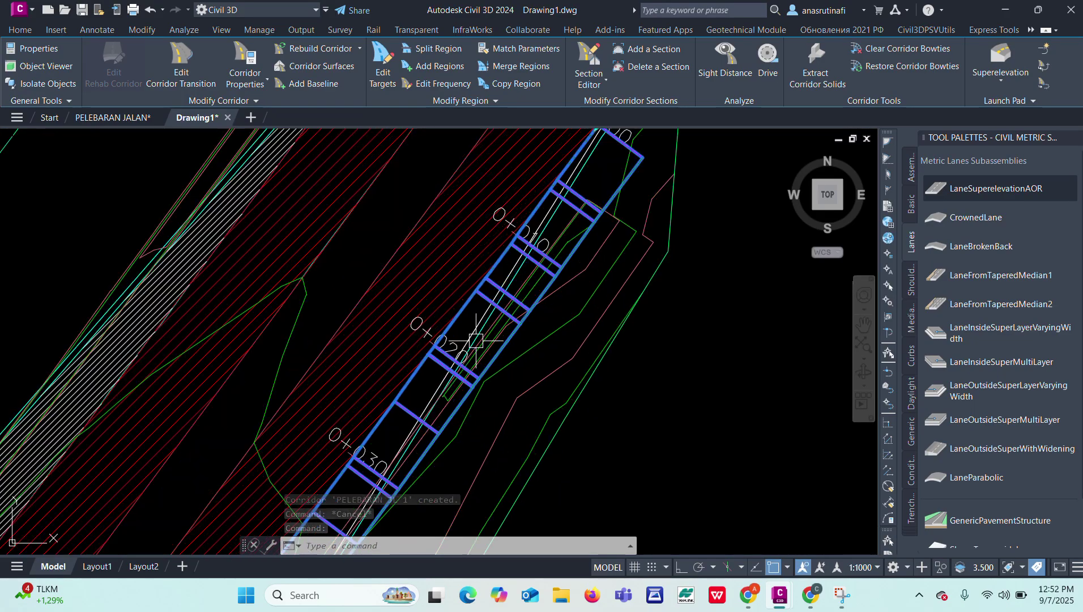
- Examine the polylines crossing the corridor near station 0+020 up close, leaving them unselected
key("Escape")
left_click(460, 309)
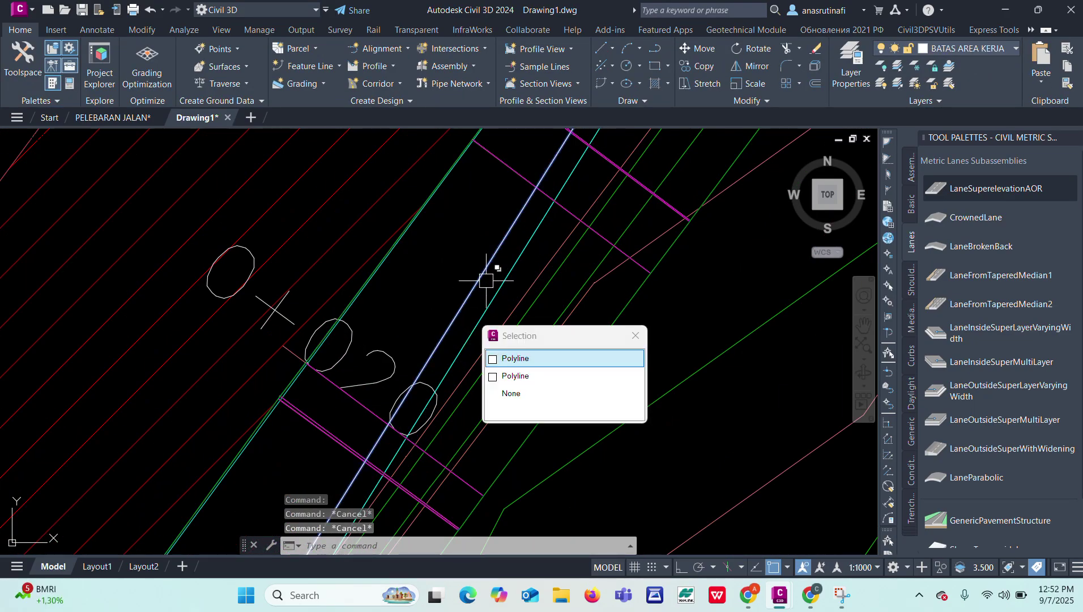
scroll(506, 266, "down", 5)
scroll(448, 431, "up", 5)
scroll(500, 314, "down", 2)
scroll(423, 428, "up", 2)
scroll(476, 346, "up", 2)
key("Escape")
- Change the style of the existing-ground surface EG GABUNGAN HC & MTY to Border Only ANAS
scroll(476, 355, "down", 3)
scroll(461, 391, "down", 2)
scroll(512, 375, "up", 2)
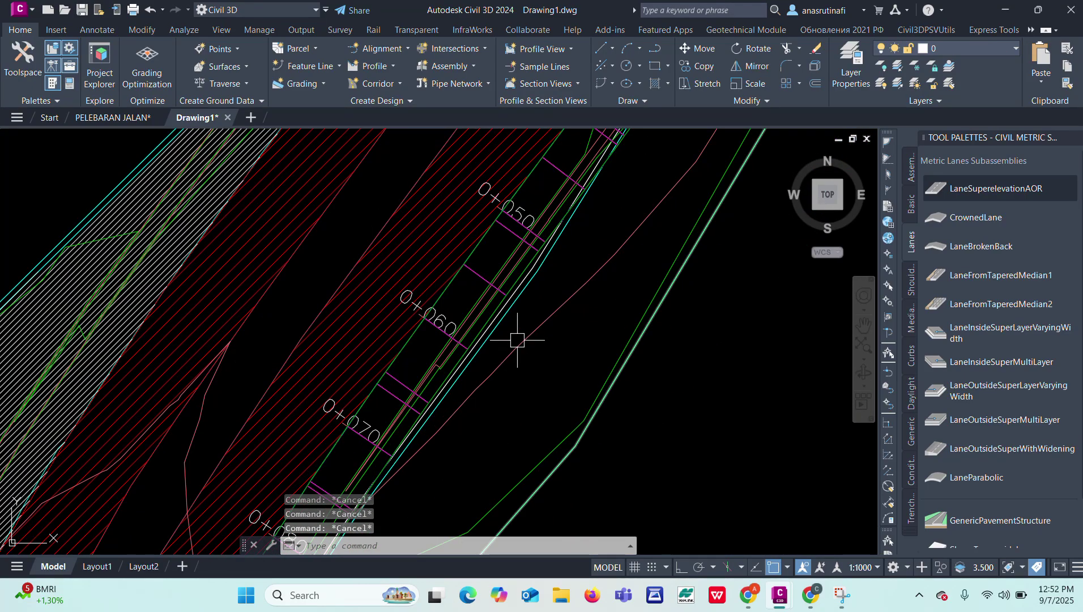
scroll(527, 343, "down", 2)
left_click(546, 327)
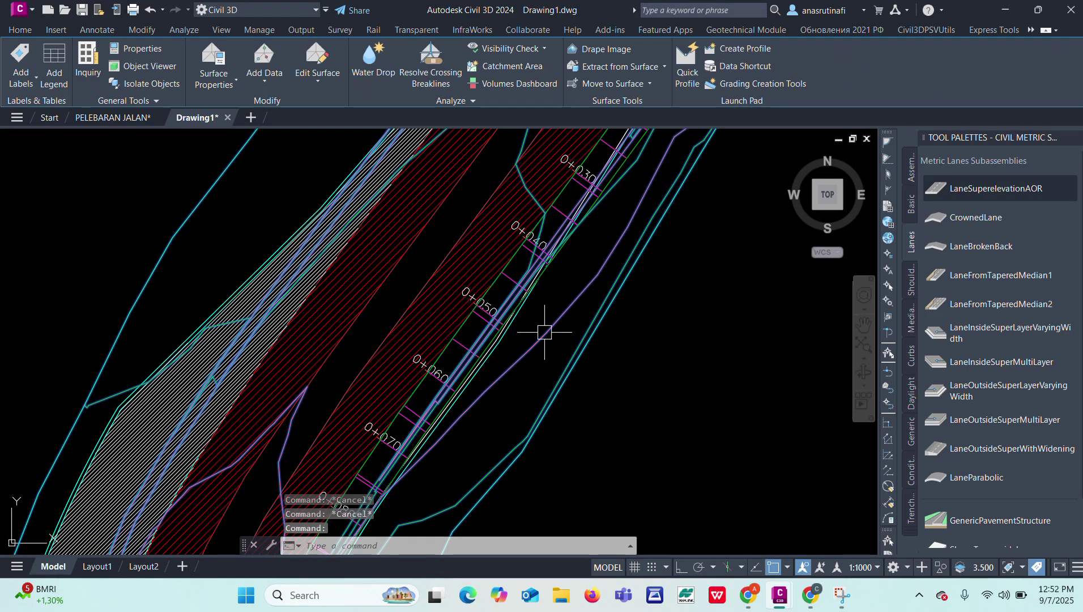
left_click(214, 82)
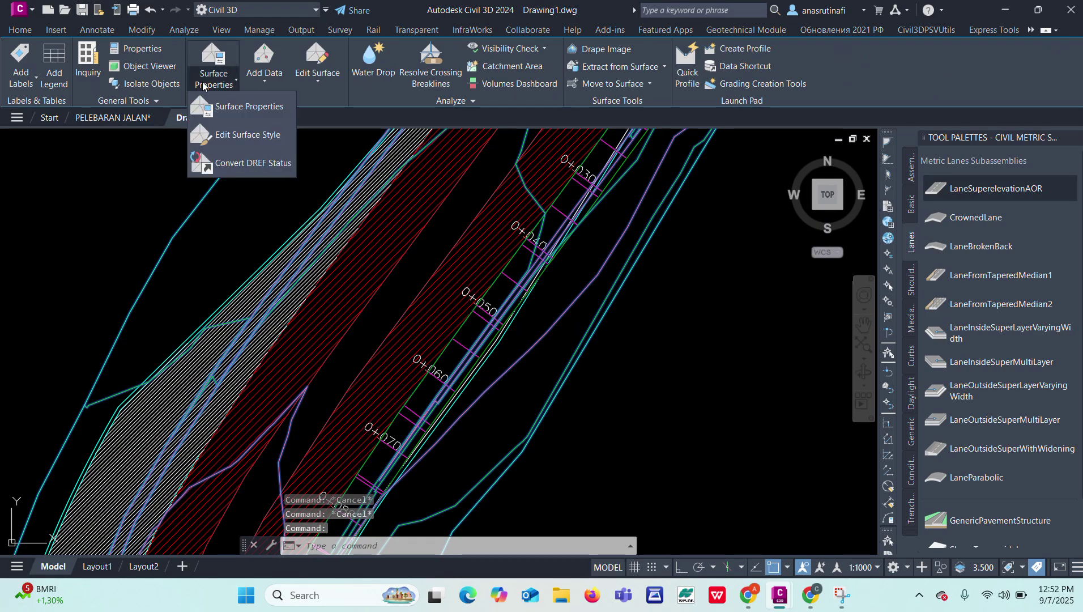
left_click(233, 112)
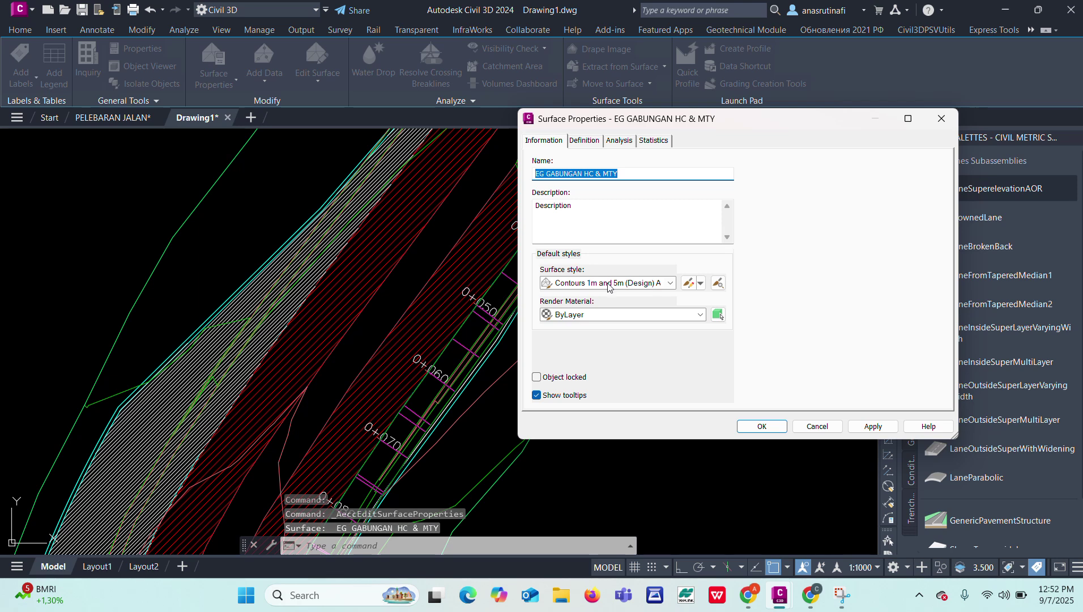
left_click(609, 284)
left_click(604, 320)
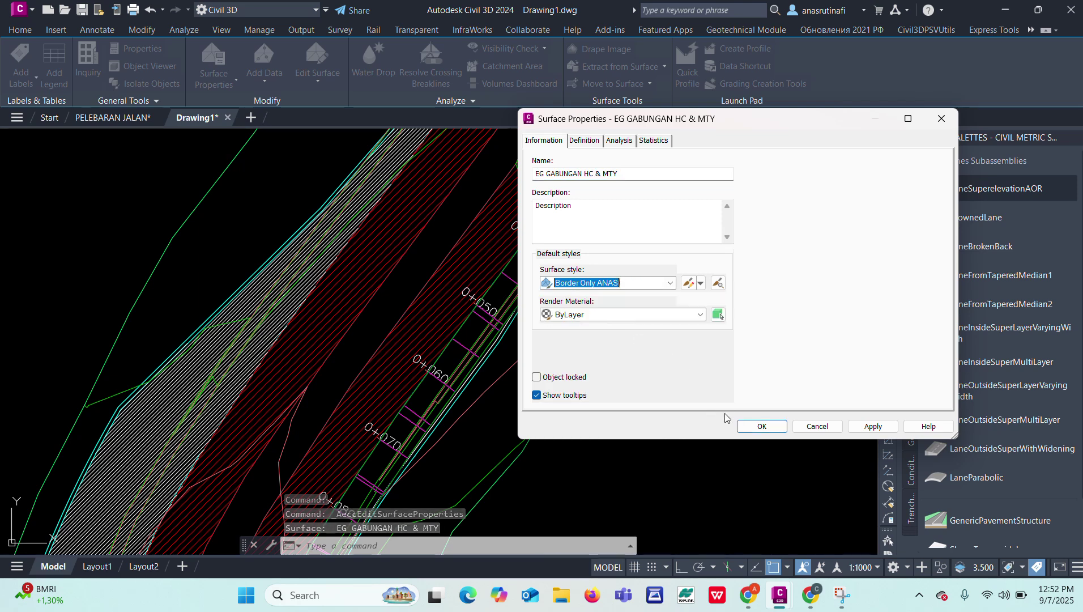
left_click(748, 426)
key("Escape")
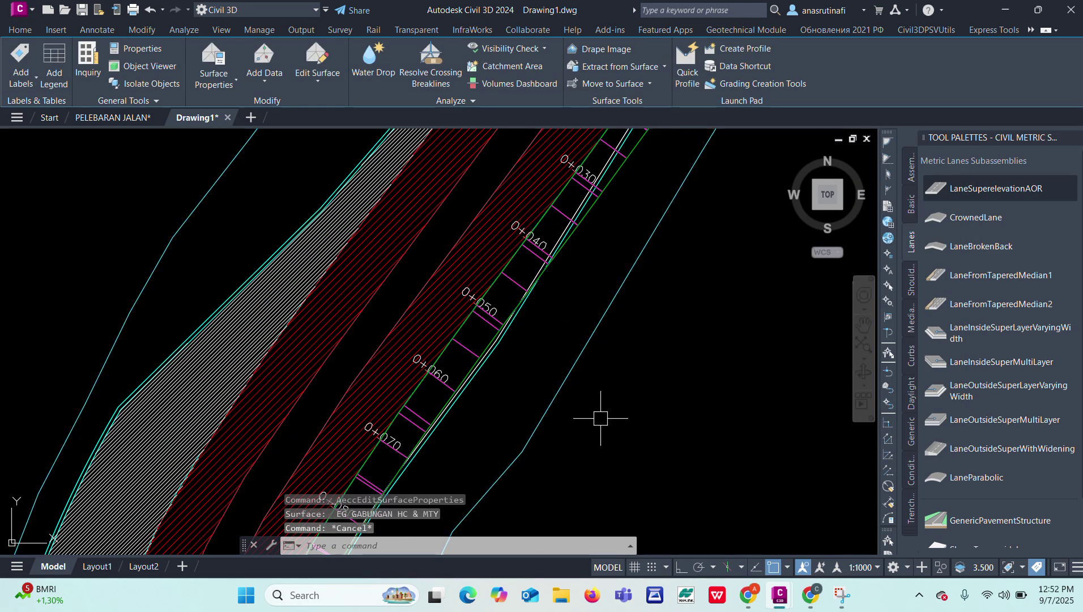
key("Escape")
- Examine the corridor's outer edge against the neighbouring boundary lines from the first stations to the end near 0+240
scroll(491, 411, "down", 8)
scroll(515, 244, "up", 12)
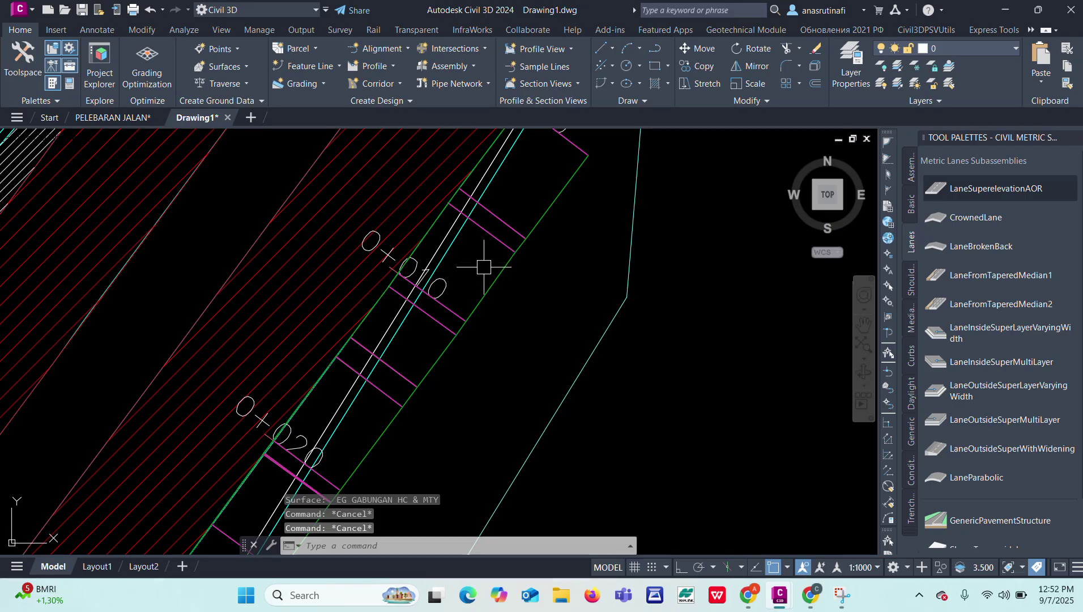
left_click(492, 229)
scroll(459, 289, "down", 5)
scroll(389, 369, "down", 3)
scroll(358, 467, "up", 10)
scroll(396, 374, "up", 10)
scroll(358, 376, "down", 14)
scroll(408, 295, "up", 5)
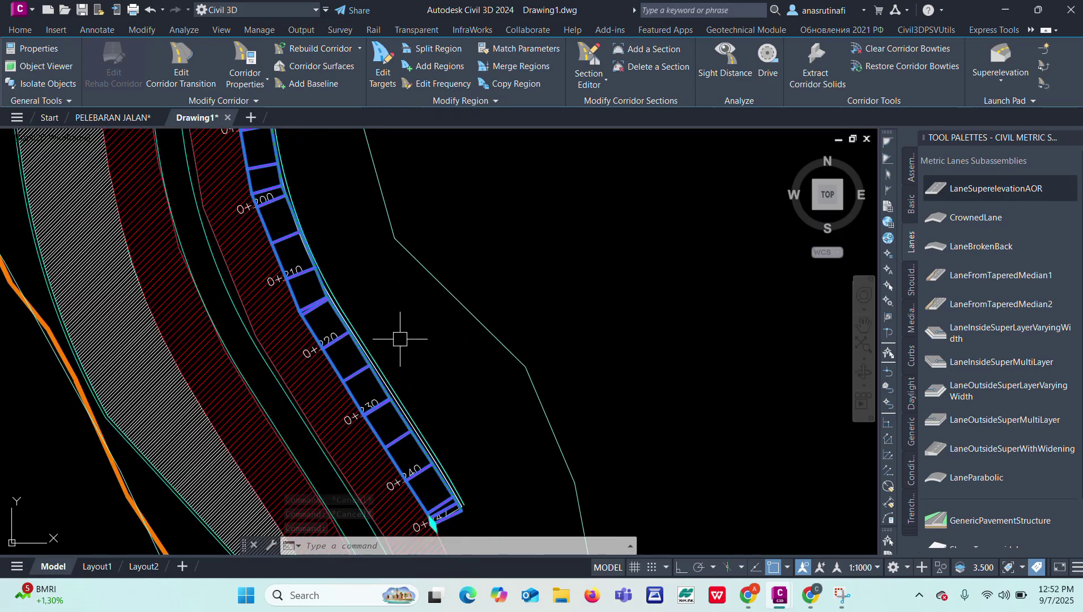
scroll(385, 390, "up", 6)
key("Escape")
key("Escape")
scroll(361, 396, "down", 4)
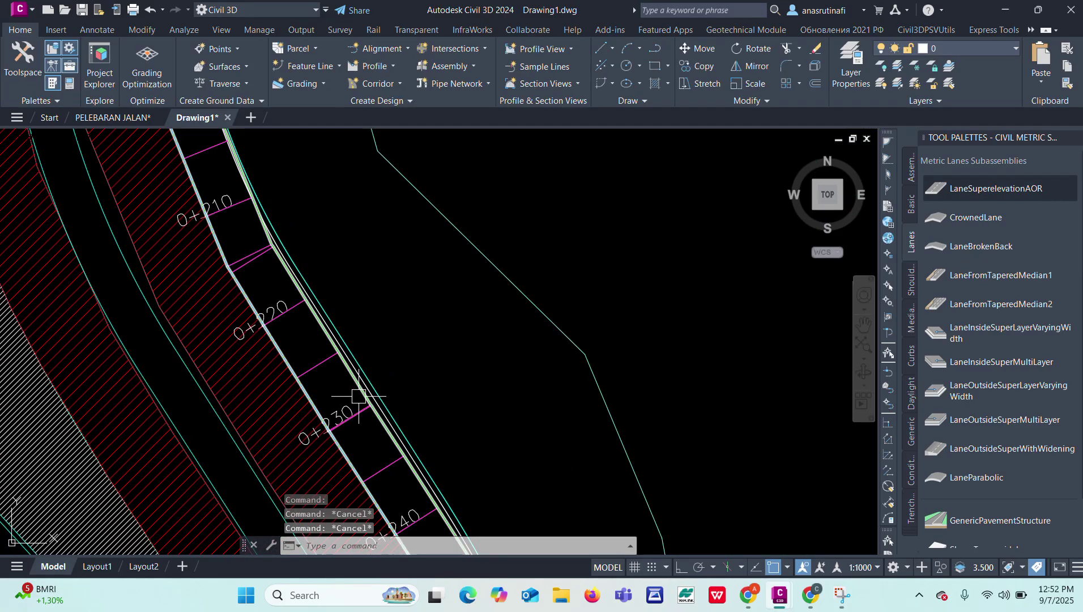
scroll(358, 396, "up", 4)
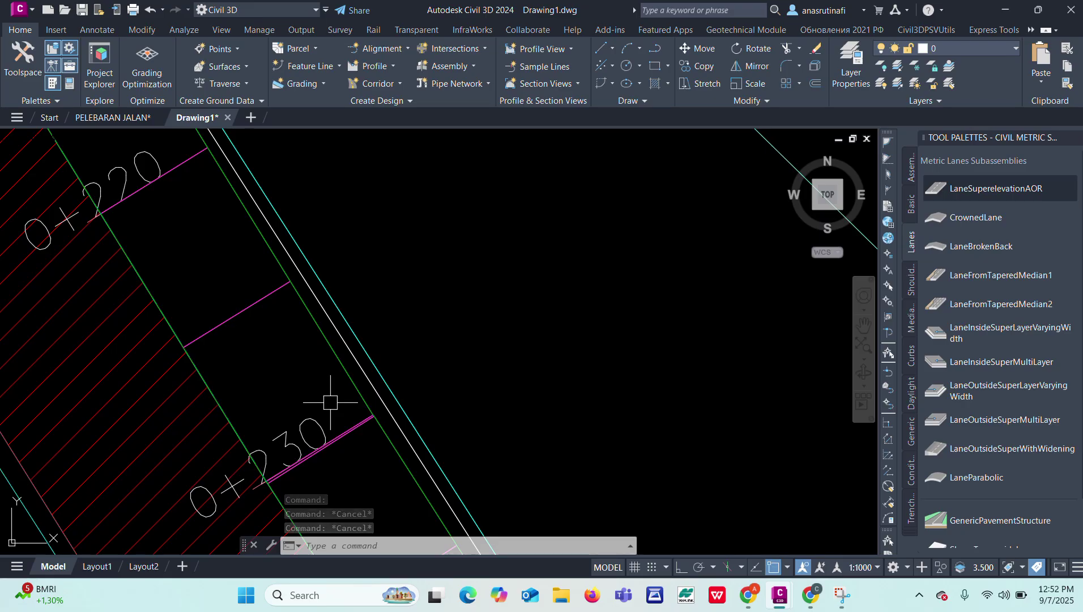
scroll(328, 387, "down", 5)
scroll(316, 378, "up", 4)
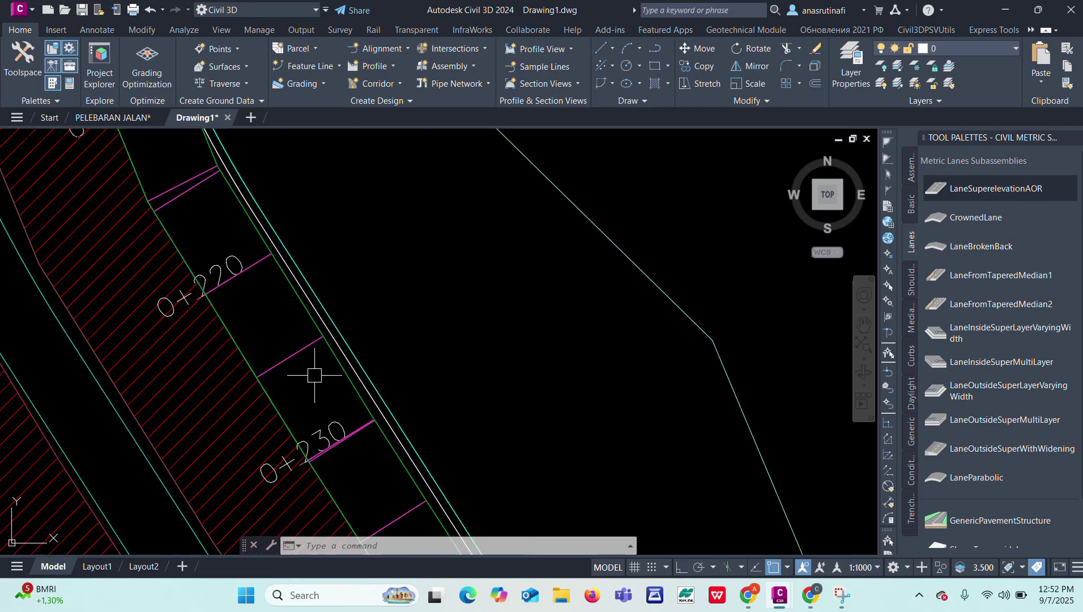
- Open the target mapping of the corridor's pelebaran 1 region and select the LaneSuperelevationAOR Width Target
left_click(303, 348)
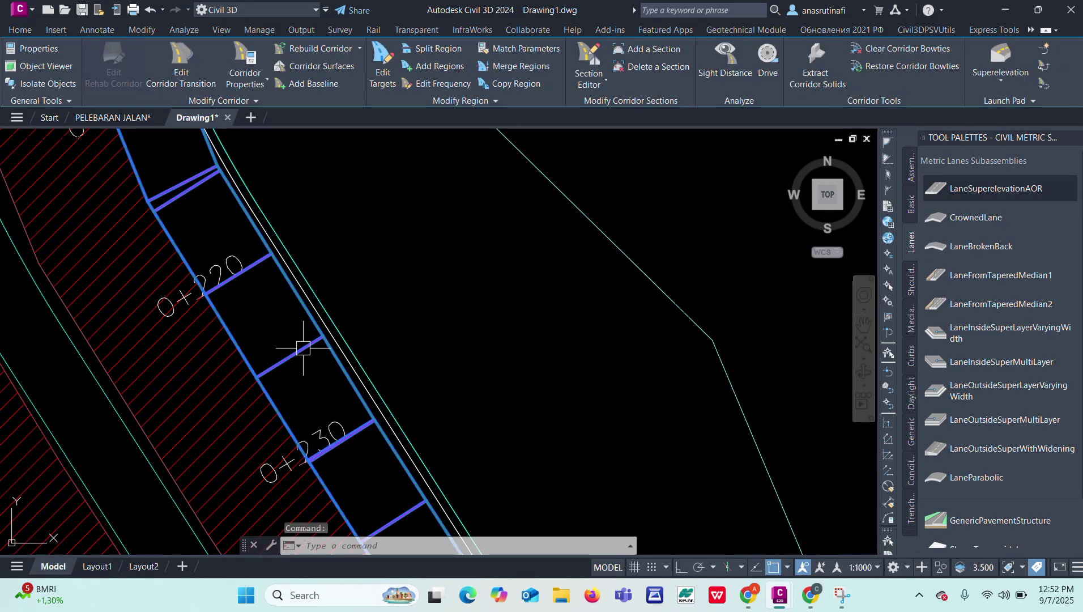
left_click(249, 85)
left_click(266, 107)
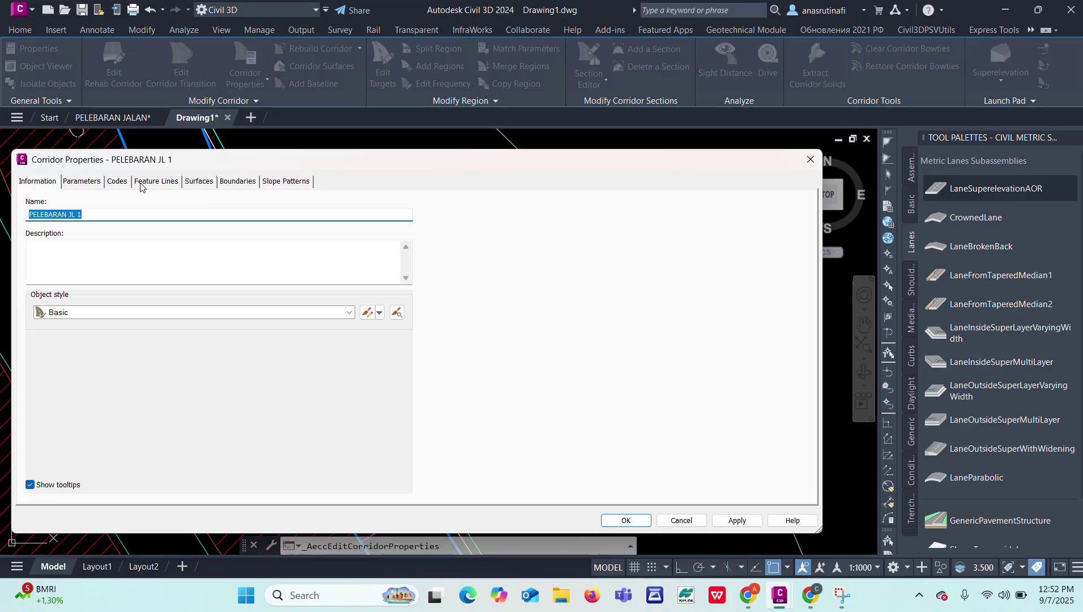
left_click(88, 182)
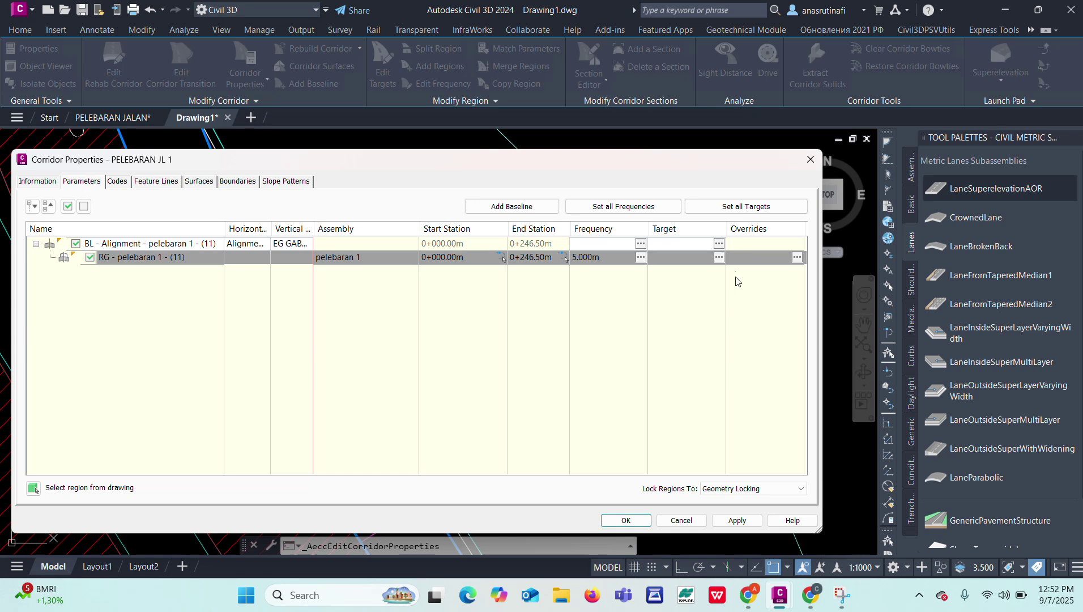
left_click(719, 257)
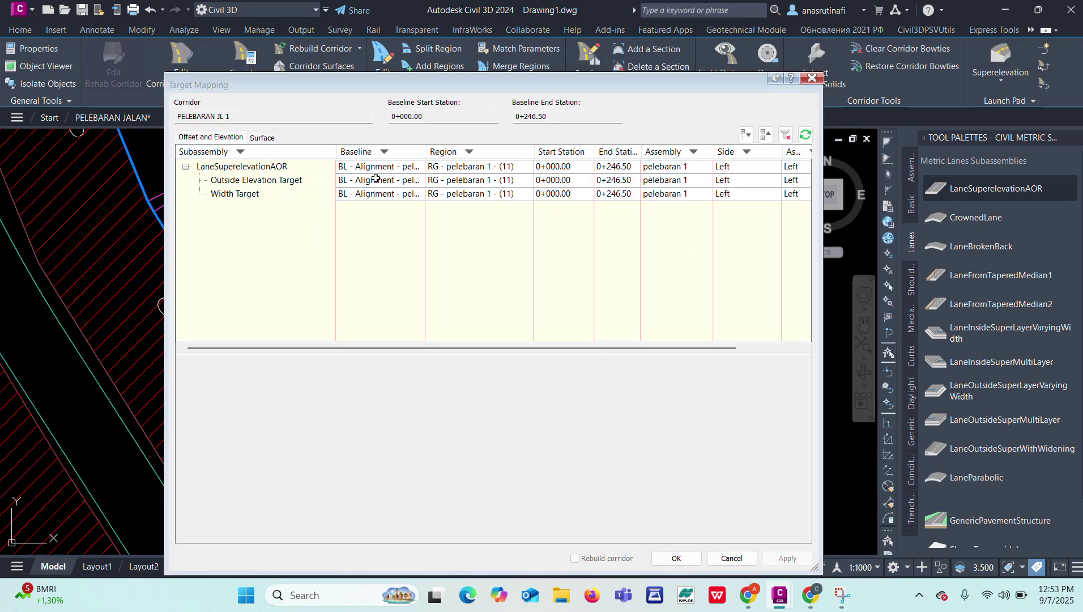
left_click(241, 198)
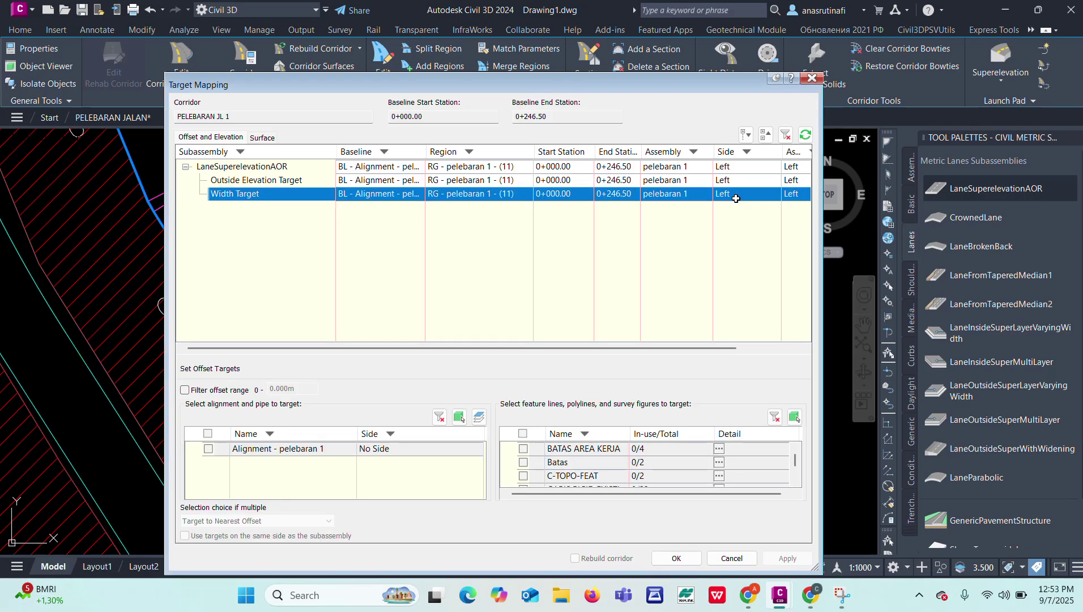
scroll(604, 451, "down", 1)
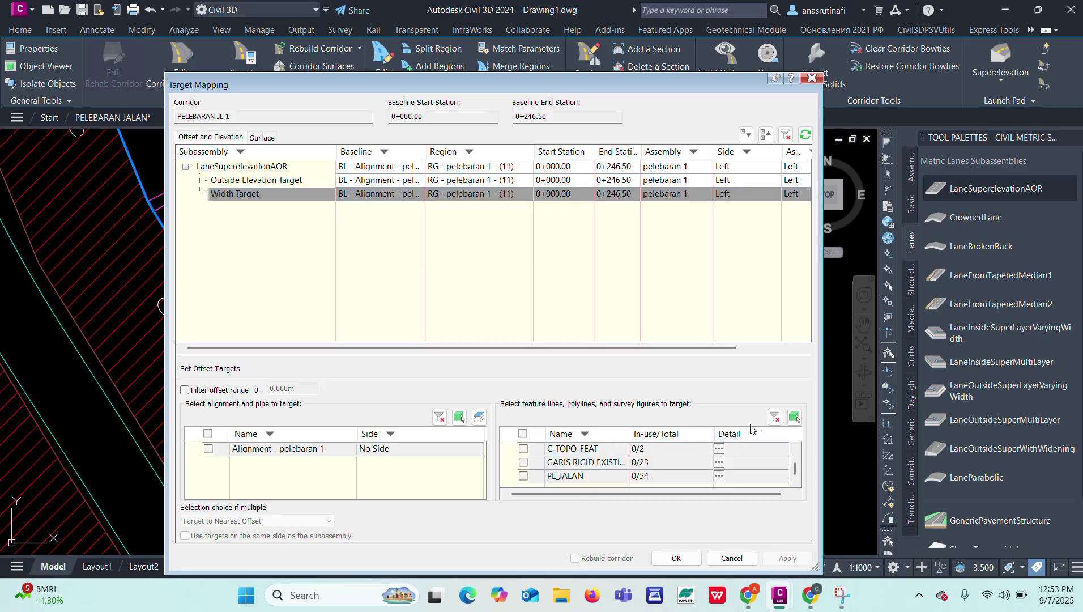
- Assign the white polyline between the corridor's outer edge and the cyan line as the lane's width target
left_click(793, 418)
scroll(354, 360, "up", 3)
scroll(363, 283, "down", 5)
scroll(381, 307, "up", 4)
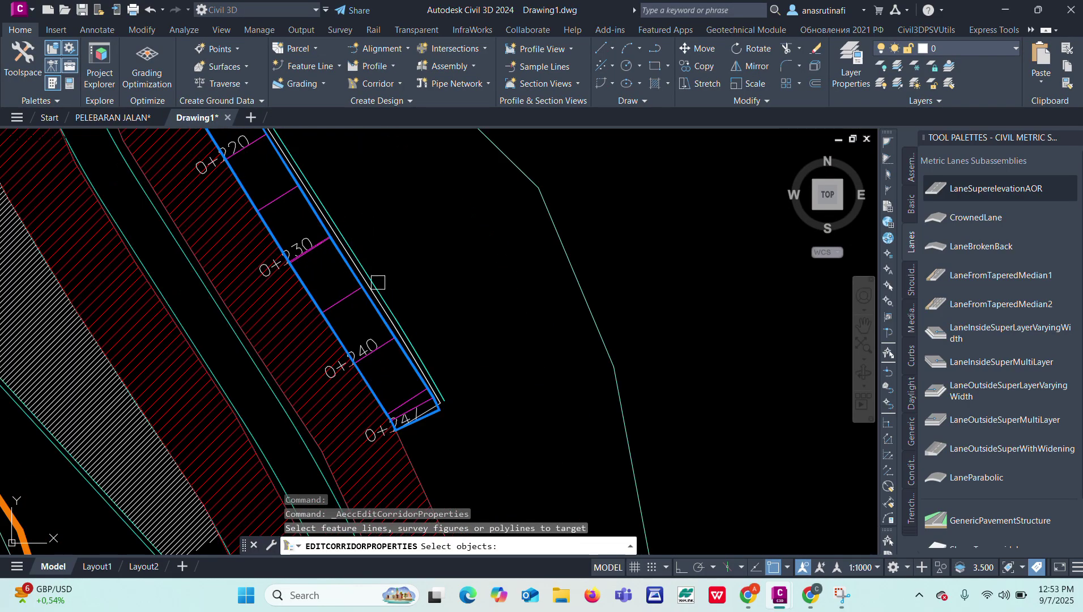
scroll(381, 307, "up", 3)
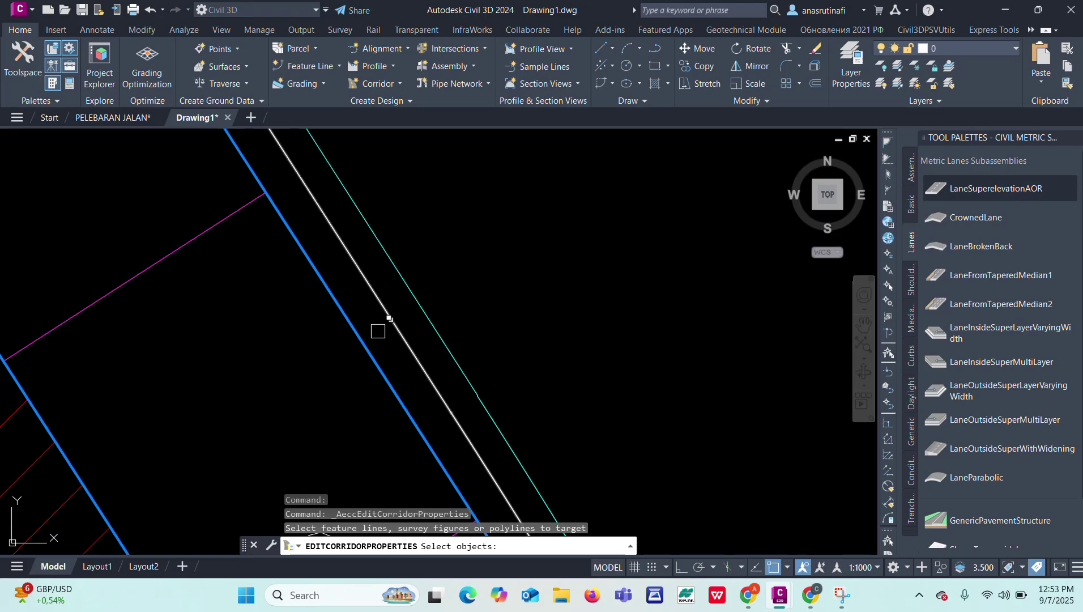
scroll(391, 331, "down", 2)
scroll(394, 332, "up", 2)
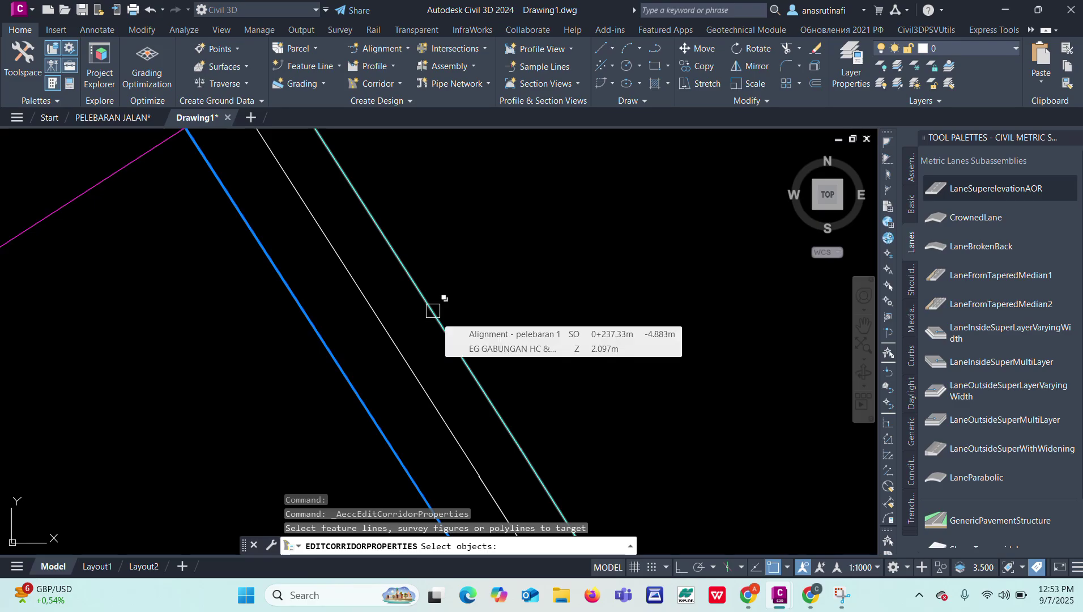
left_click(399, 353)
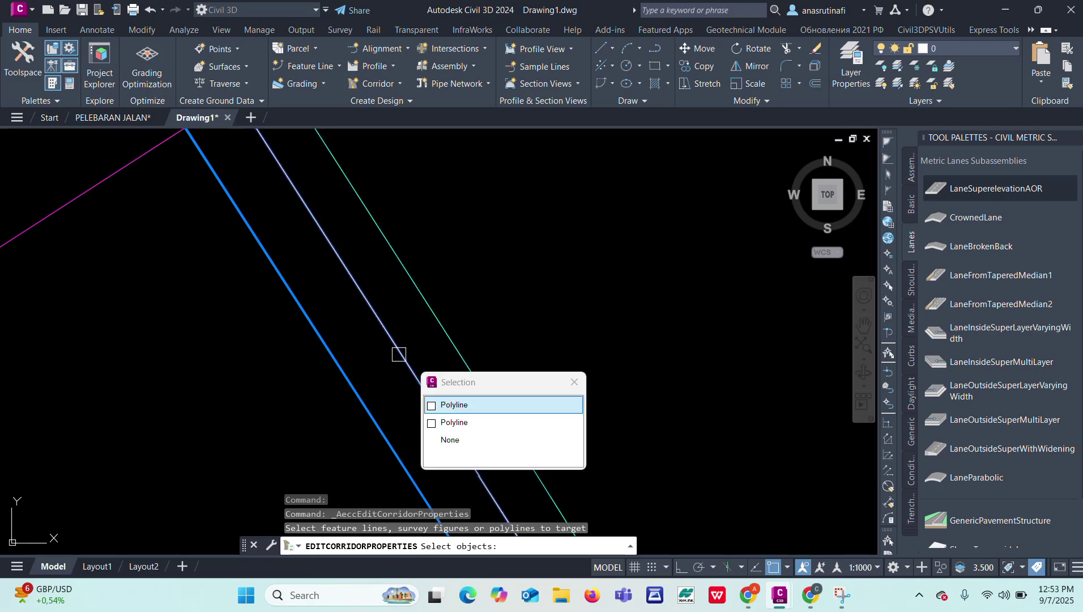
left_click(454, 403)
key("Return")
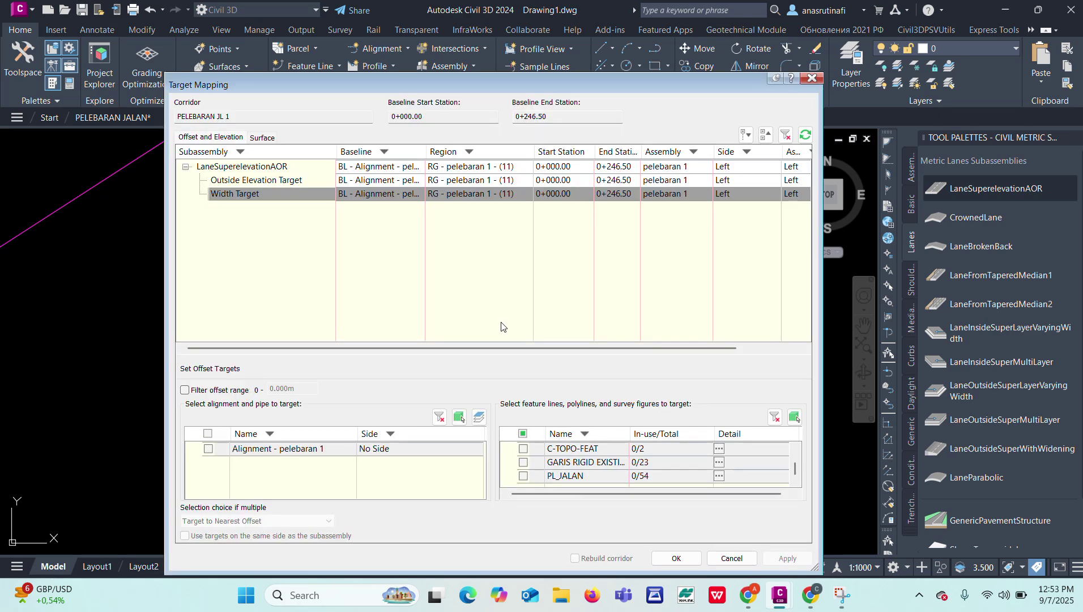
left_click(676, 558)
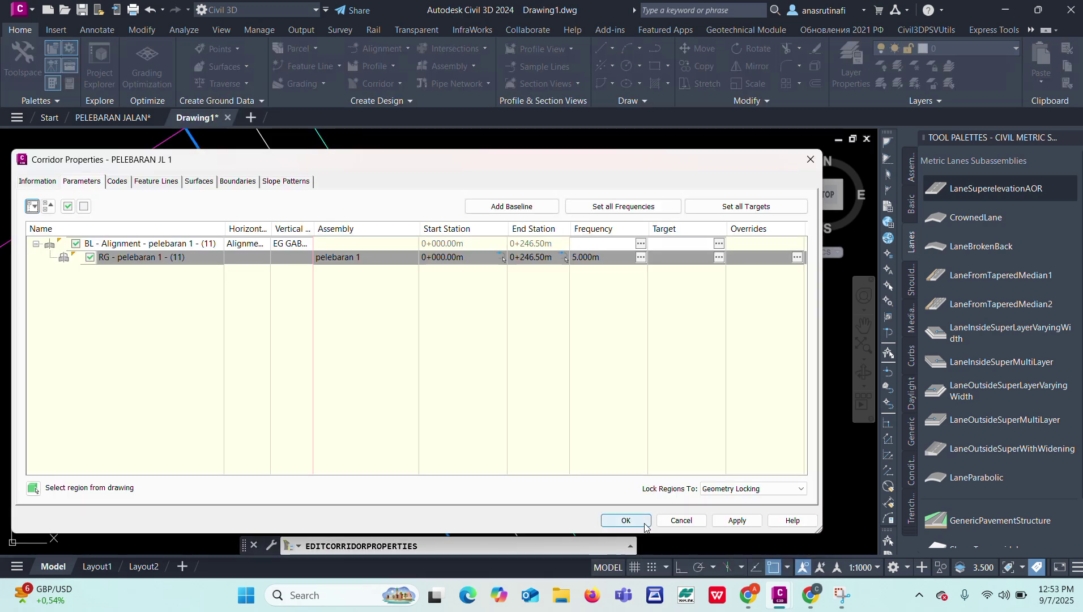
- Apply the new target by rebuilding corridor PELEBARAN JL 1, closing the event log and clearing the selection
left_click(628, 520)
left_click(431, 260)
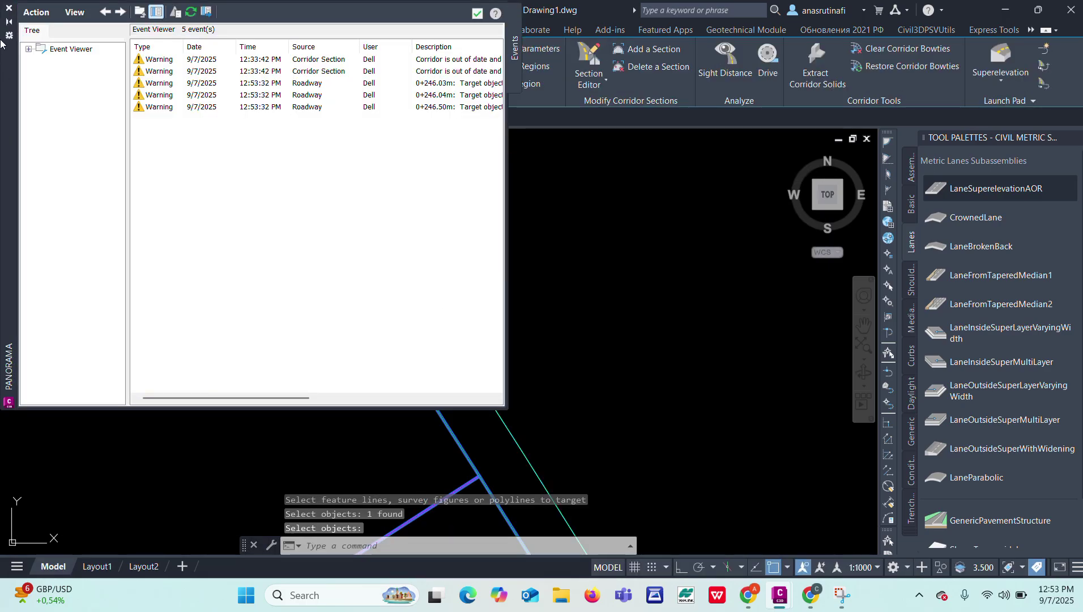
left_click(9, 9)
key("Escape")
key("Escape")
key("Escape")
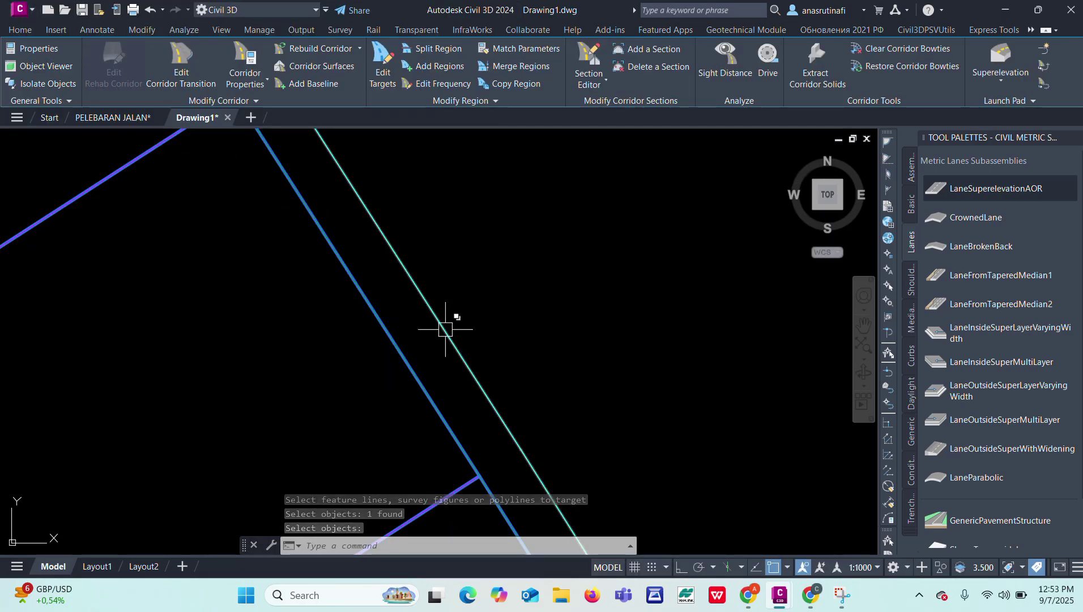
- Examine the rebuilt corridor's outer edge against the target polyline from its end back to the first stations
scroll(426, 359, "down", 5)
scroll(479, 407, "up", 5)
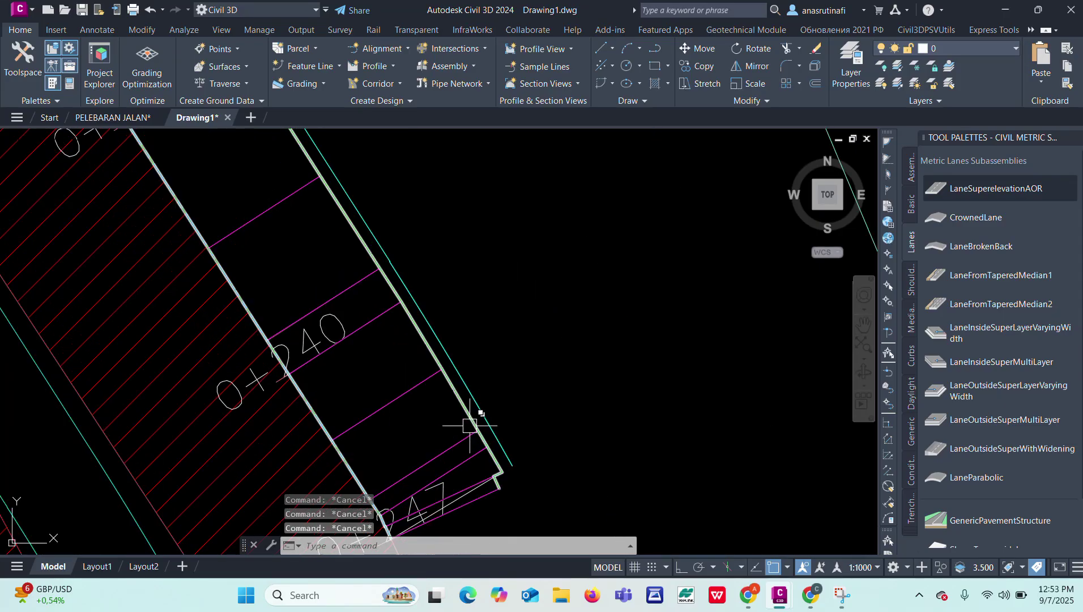
scroll(483, 454, "down", 5)
scroll(389, 309, "up", 5)
scroll(343, 317, "down", 5)
scroll(307, 339, "up", 5)
scroll(284, 250, "down", 5)
scroll(278, 291, "up", 5)
scroll(279, 291, "down", 5)
scroll(275, 182, "up", 5)
scroll(351, 170, "down", 3)
scroll(333, 192, "up", 5)
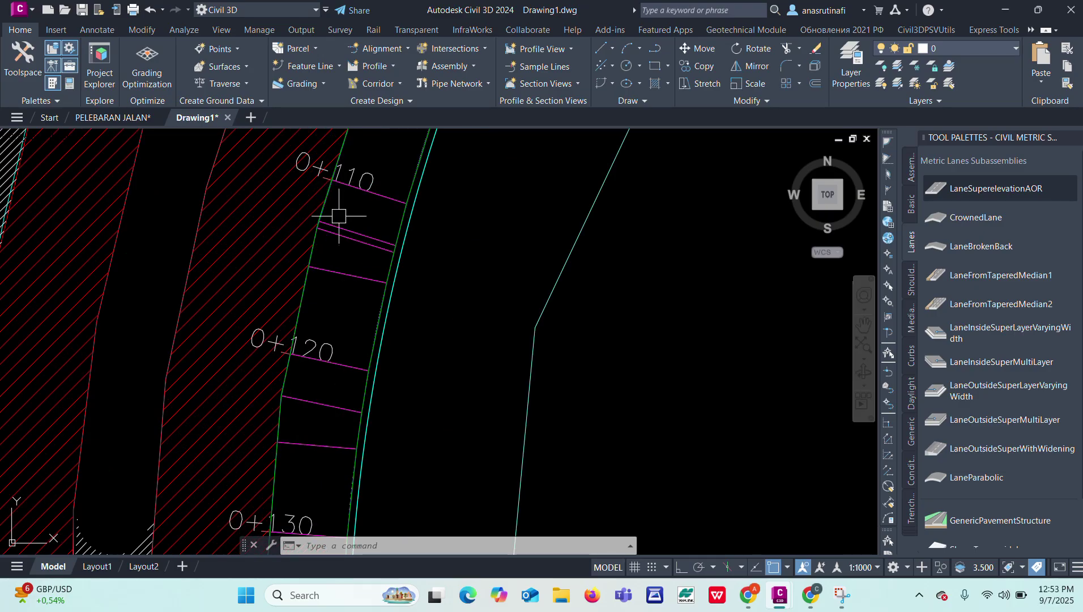
scroll(368, 243, "down", 5)
scroll(379, 224, "up", 5)
scroll(340, 342, "down", 5)
scroll(464, 170, "up", 5)
scroll(390, 324, "down", 5)
scroll(515, 220, "up", 5)
scroll(415, 356, "down", 2)
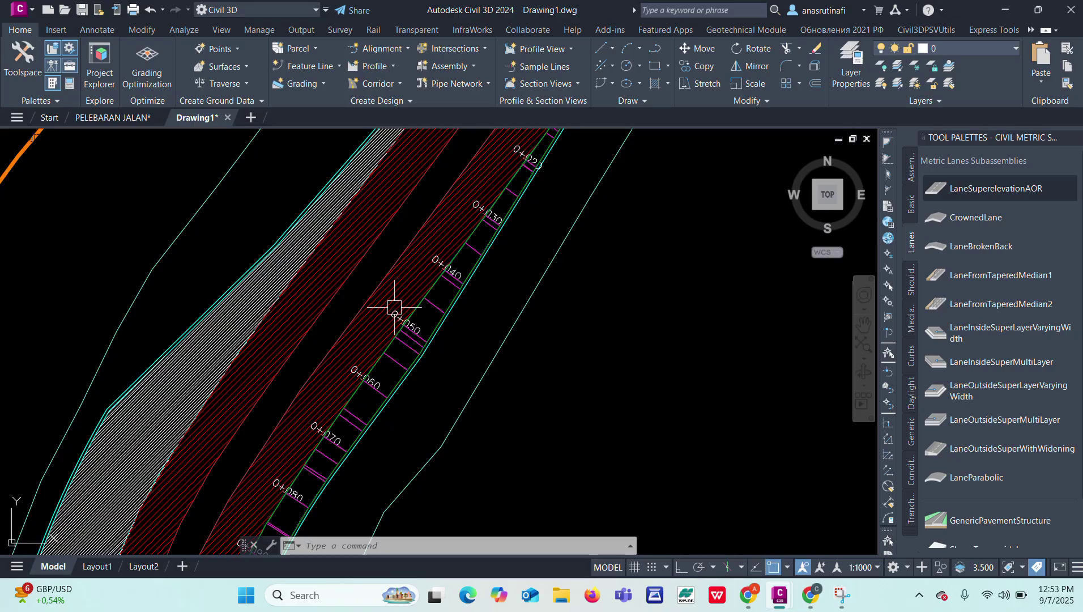
mouse_move(344, 207)
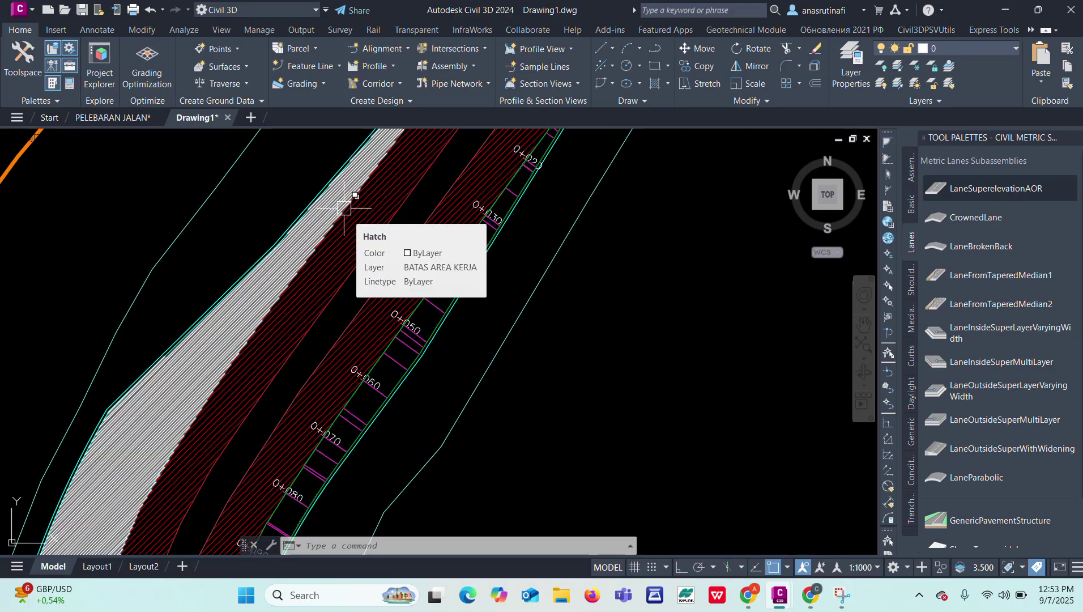
scroll(343, 208, "down", 5)
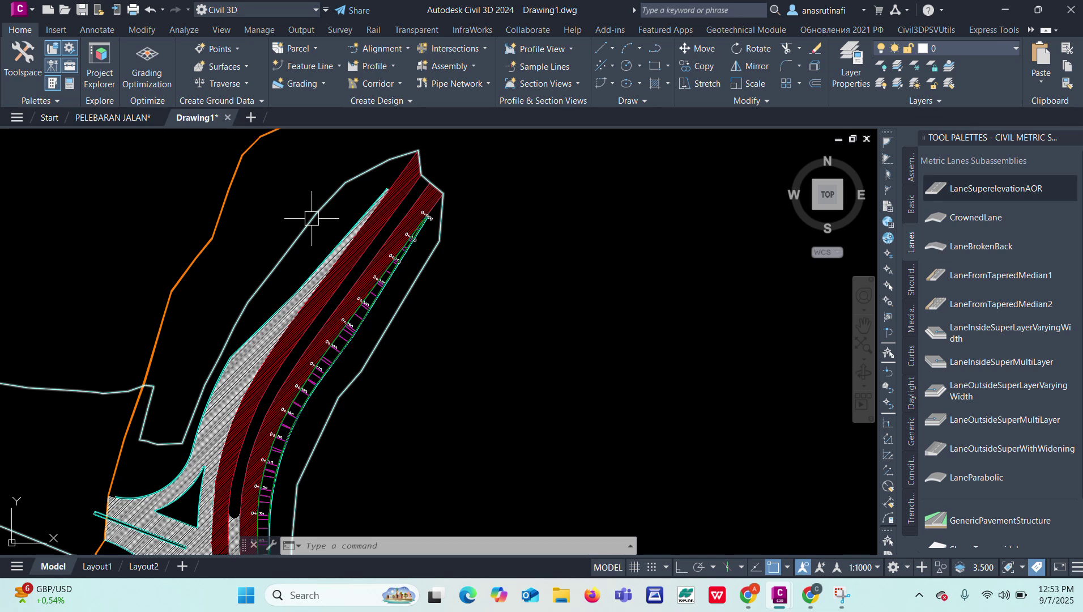
- Add a corridor surface named PELEBARAN JL 1 - FG in the properties of corridor PELEBARAN JL 1
scroll(347, 327, "up", 8)
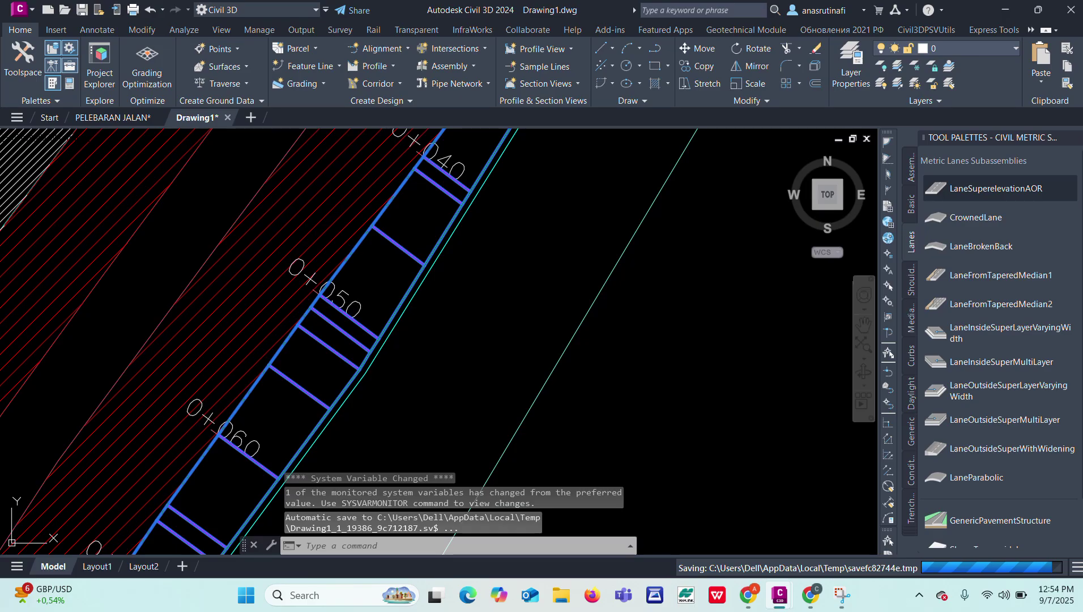
left_click(346, 329)
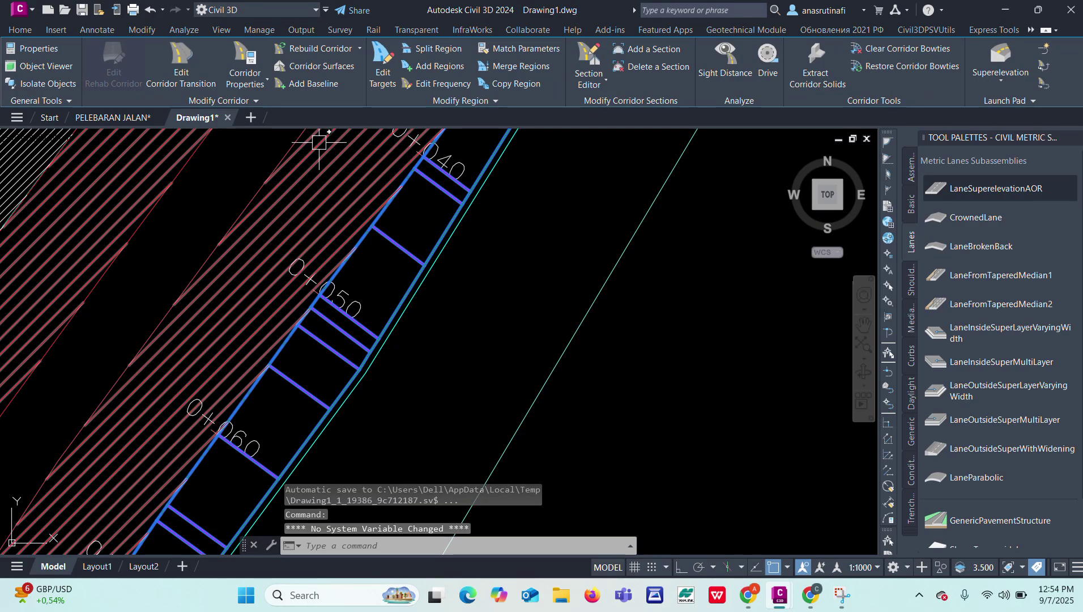
left_click(241, 77)
left_click(253, 107)
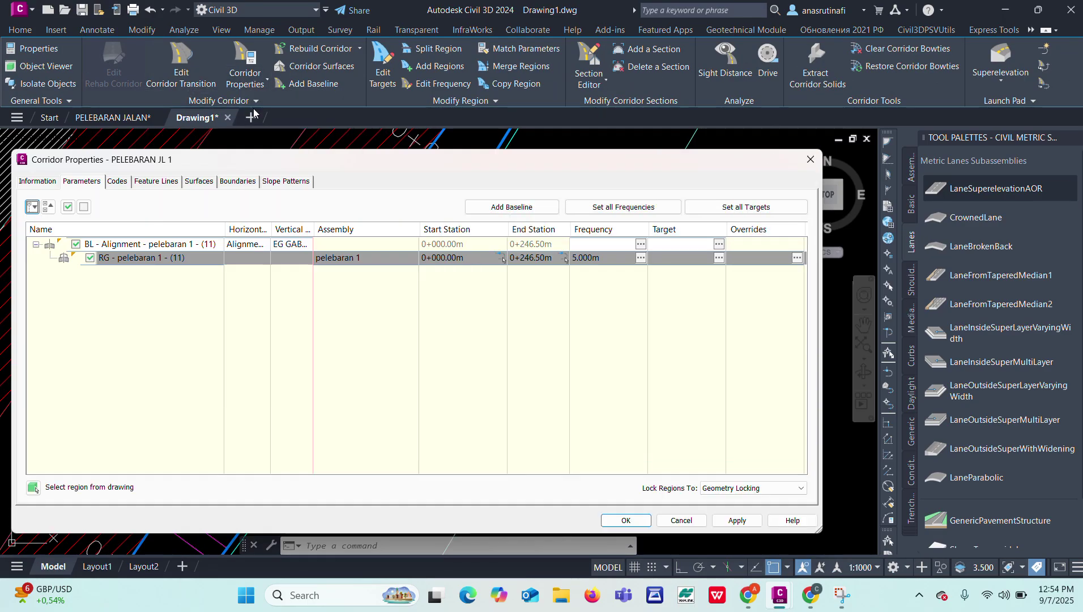
left_click(195, 182)
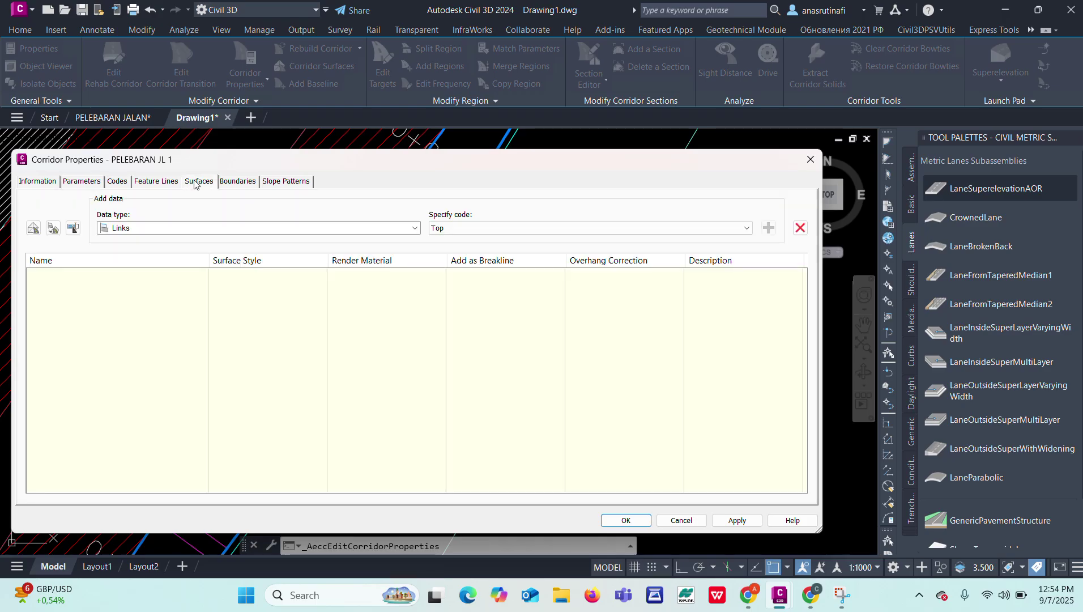
left_click(32, 232)
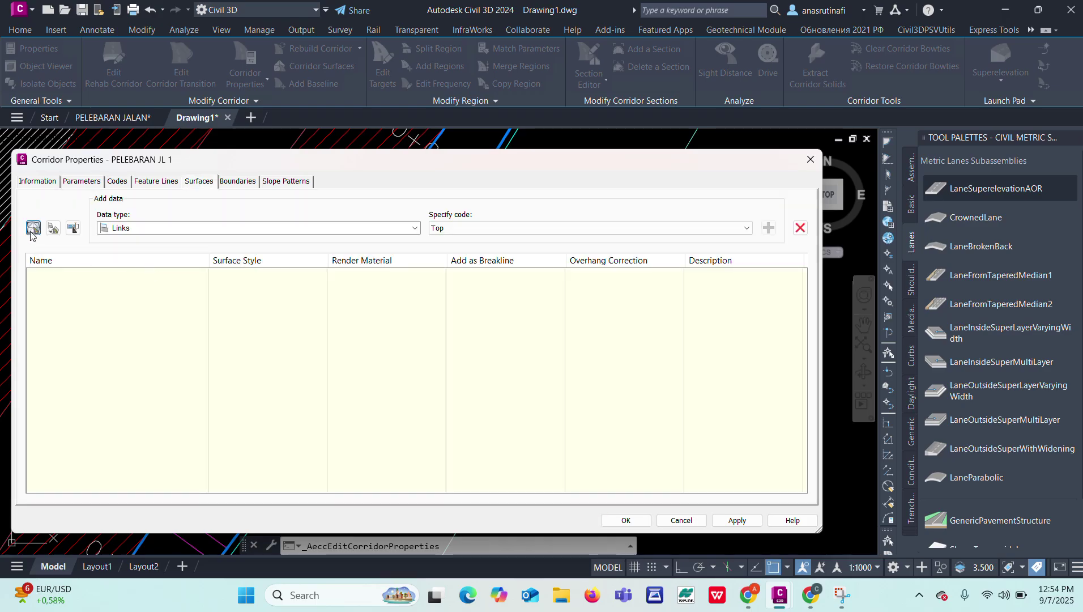
double_click(171, 278)
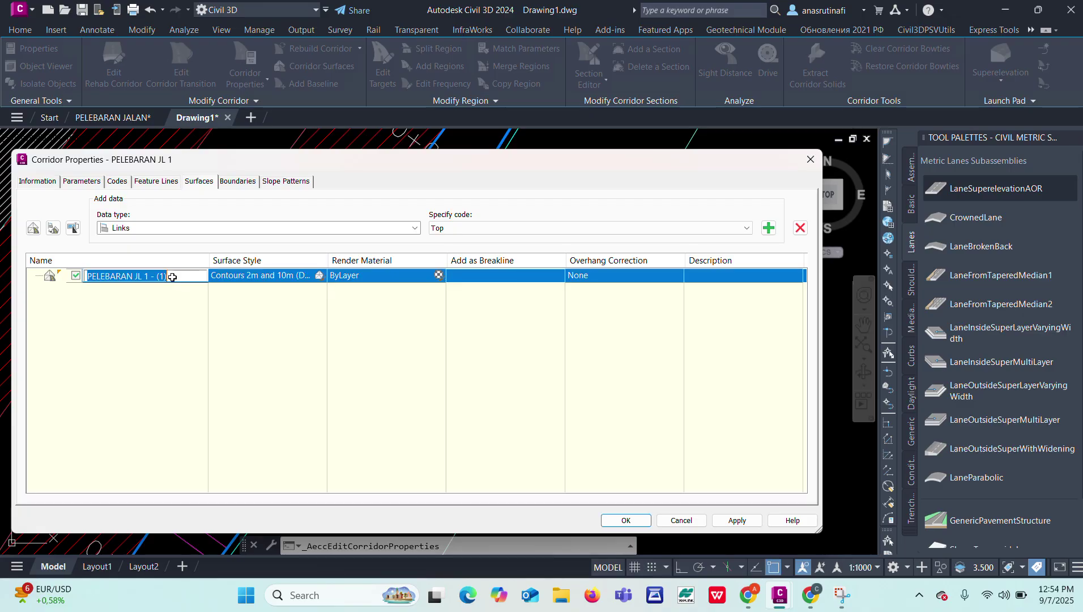
left_click(174, 278)
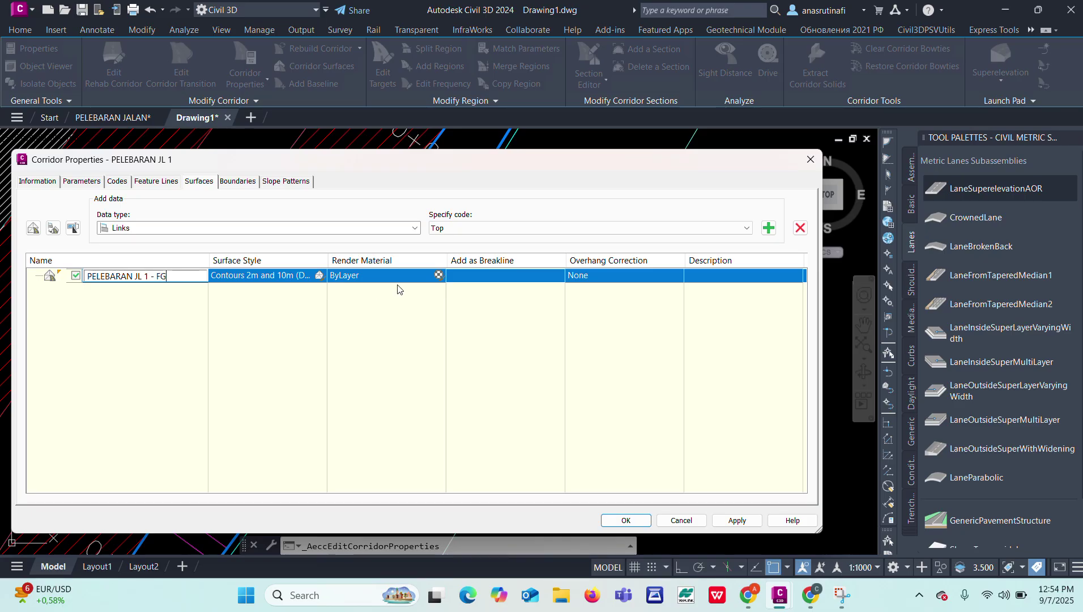
- Set the FG surface's overhang correction to Top Links and add the Top link code as breakline data
left_click(567, 278)
left_click(581, 277)
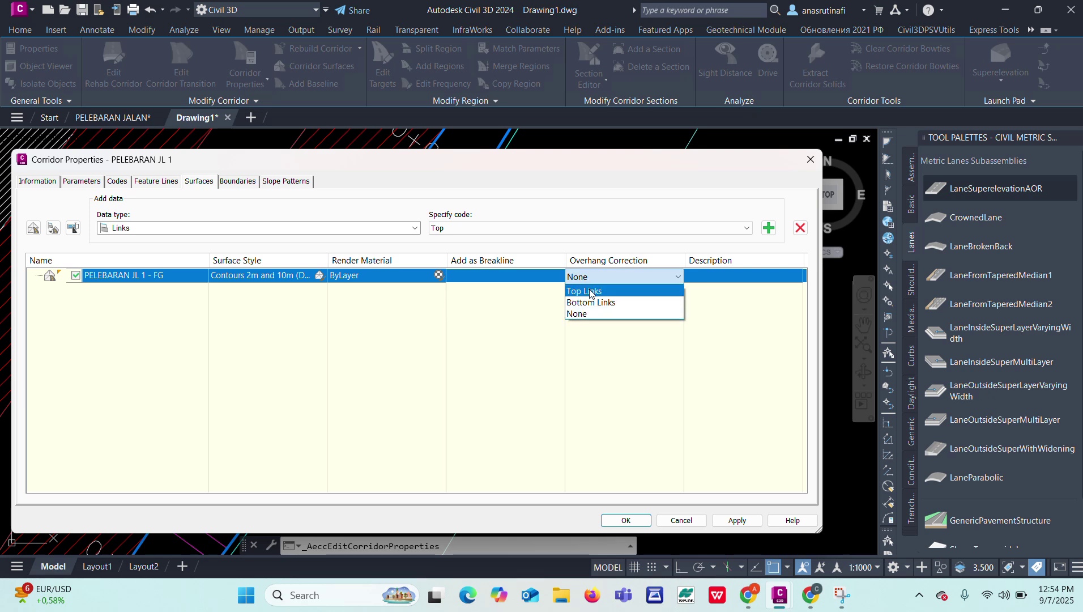
left_click(589, 292)
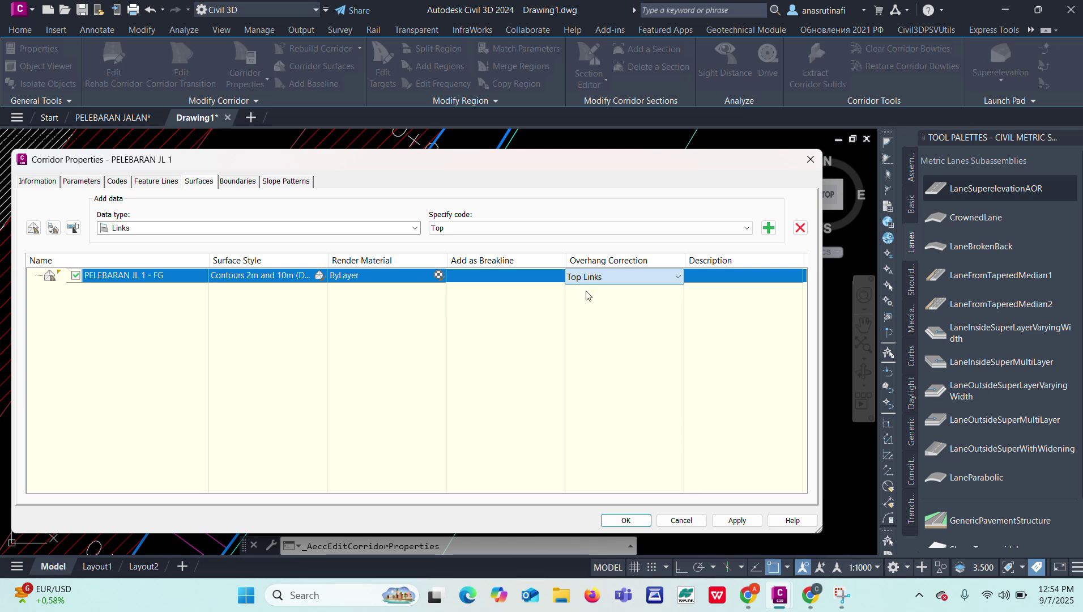
left_click(649, 230)
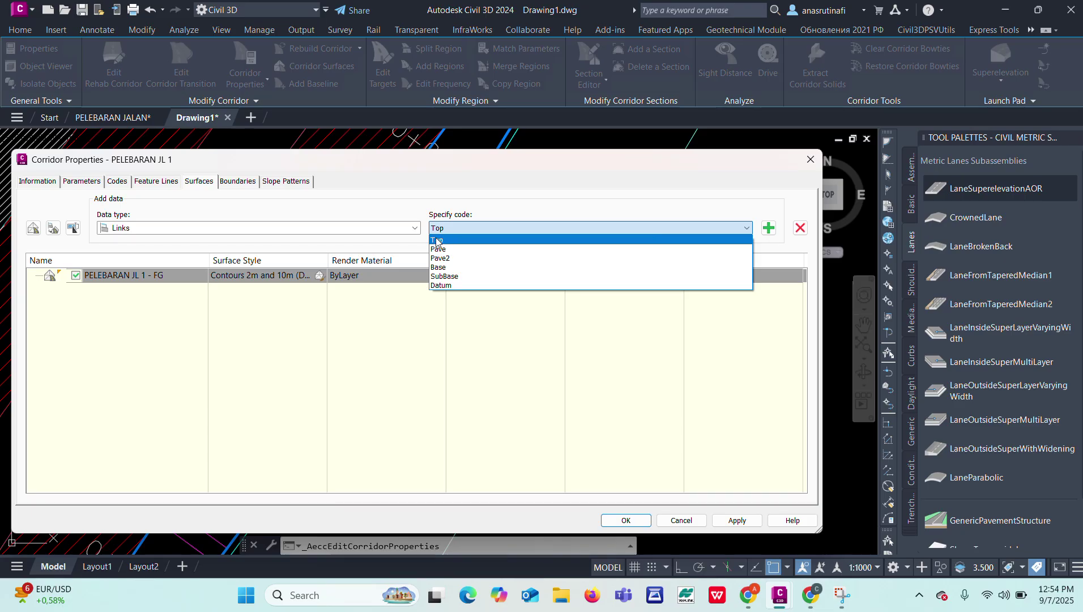
left_click(437, 241)
left_click(770, 229)
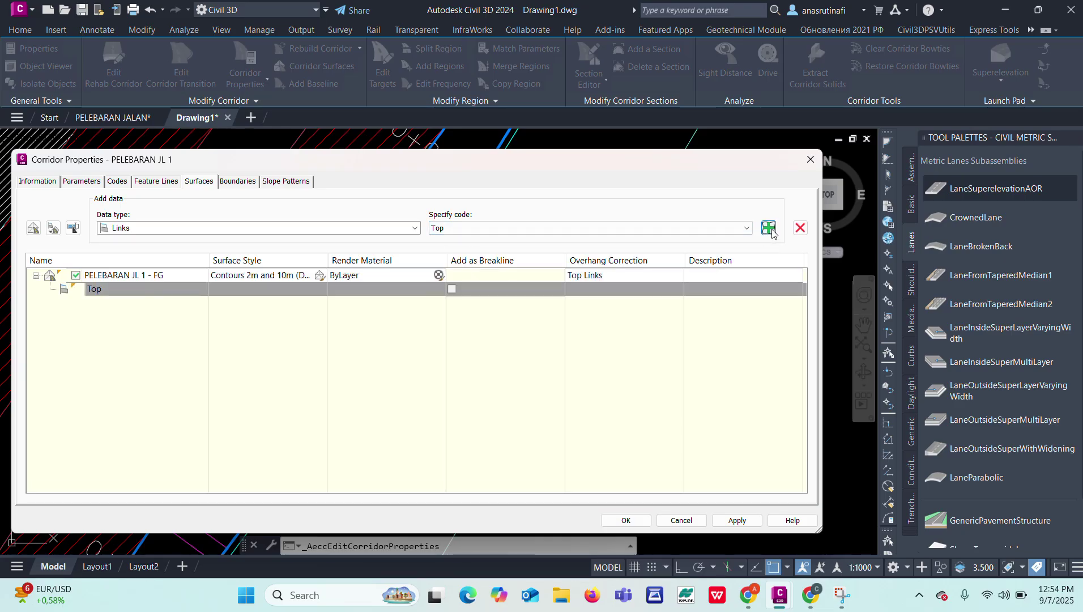
left_click(452, 289)
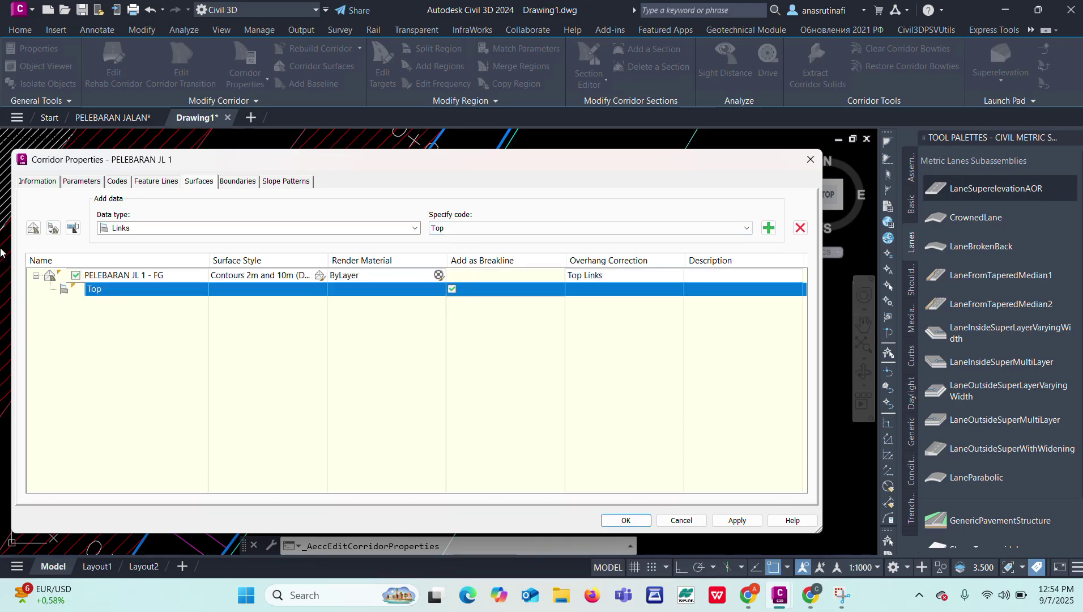
- Add a second corridor surface named PELEBARAN JL 1 - SG
left_click(33, 229)
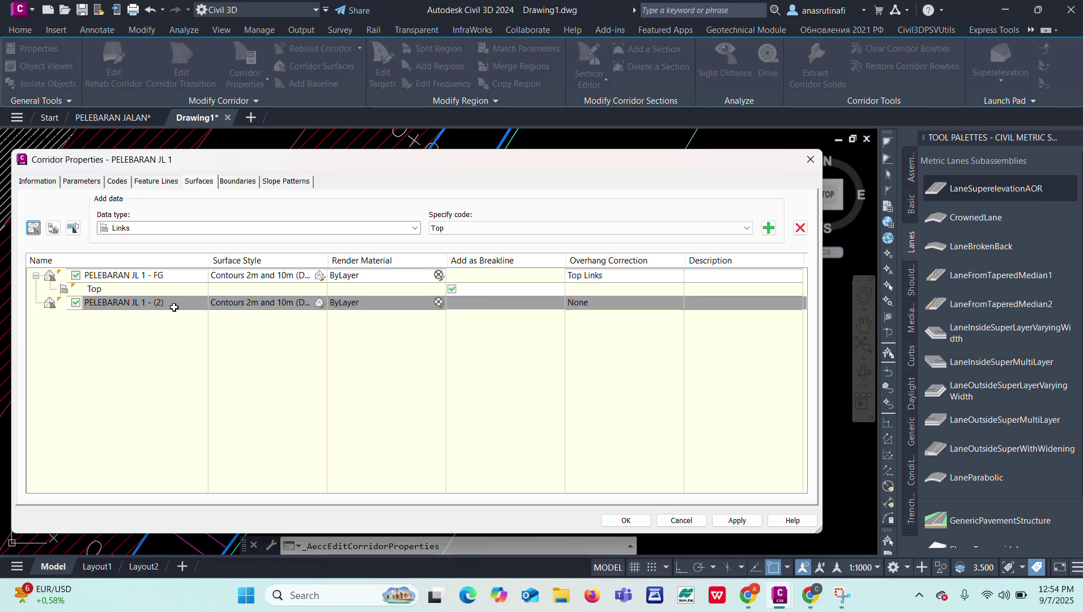
left_click(174, 307)
left_click(174, 305)
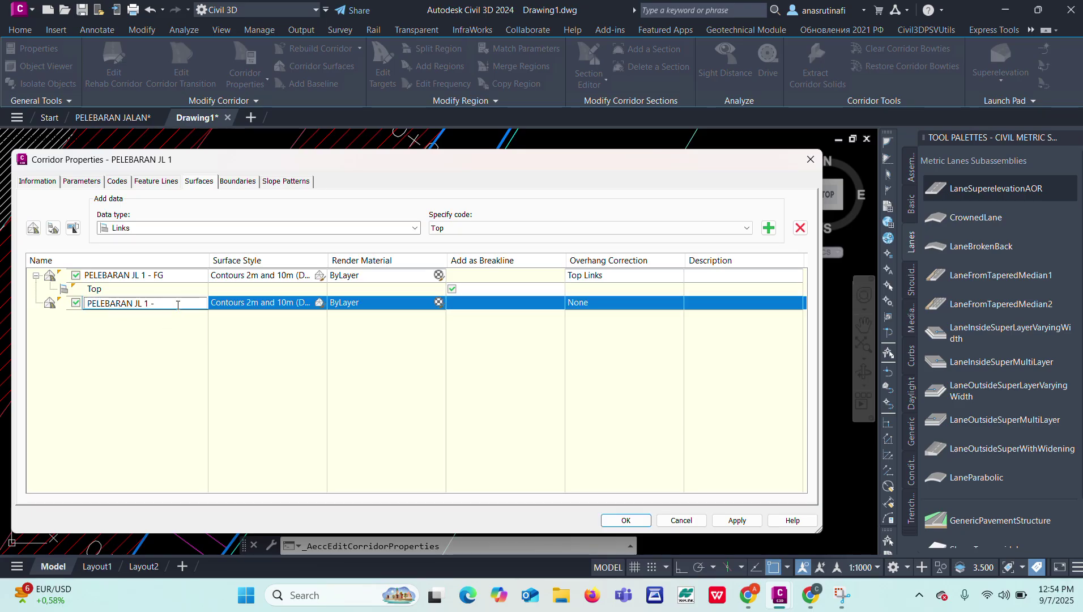
key("Return")
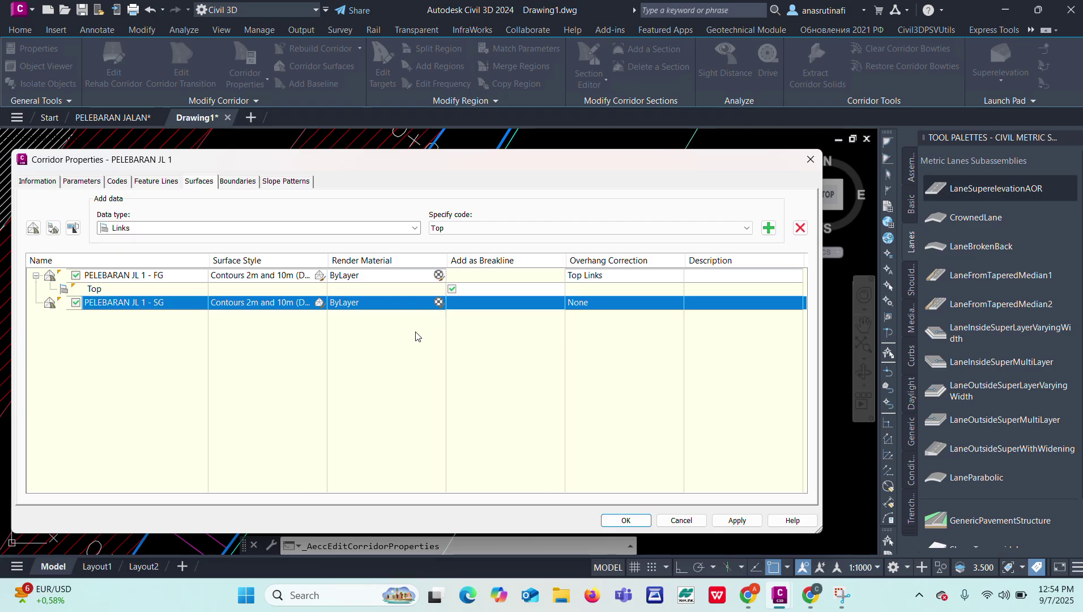
- Set the SG surface's overhang correction to Bottom Links and add the Datum link code as breakline data
left_click(601, 302)
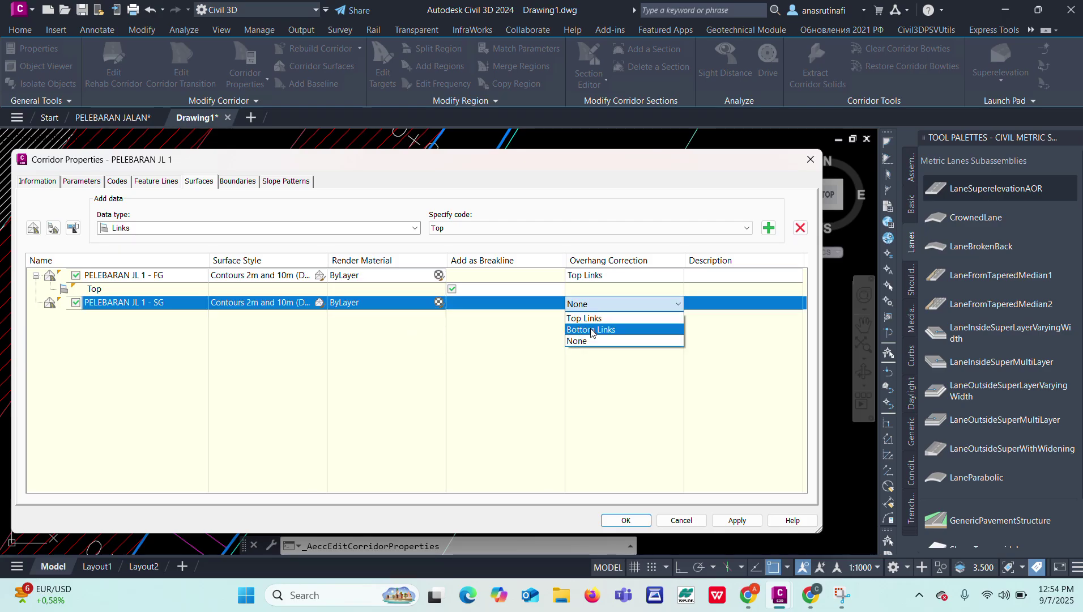
left_click(592, 330)
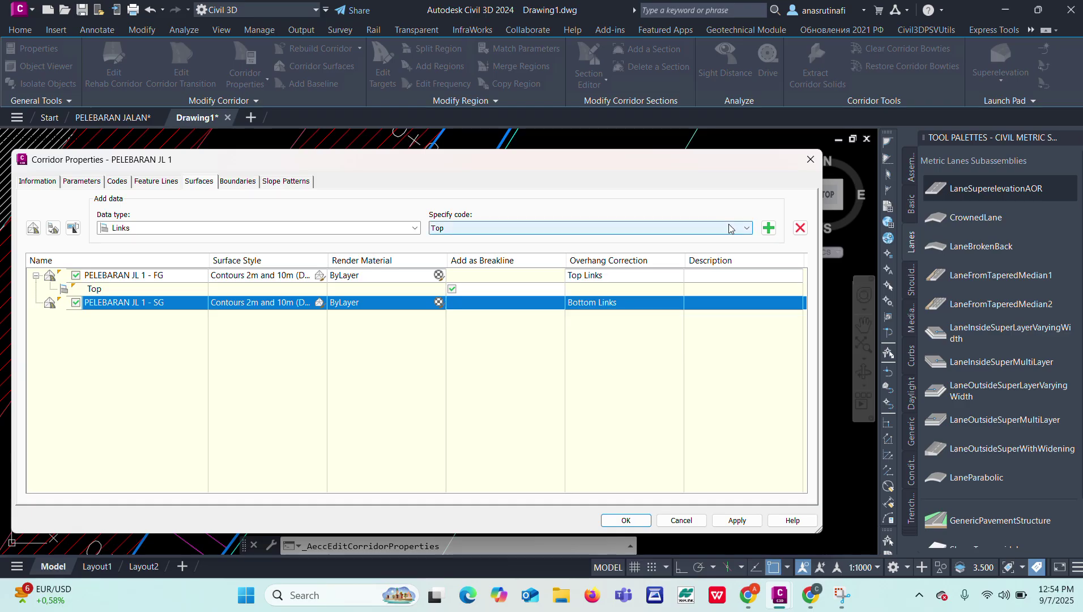
left_click(735, 229)
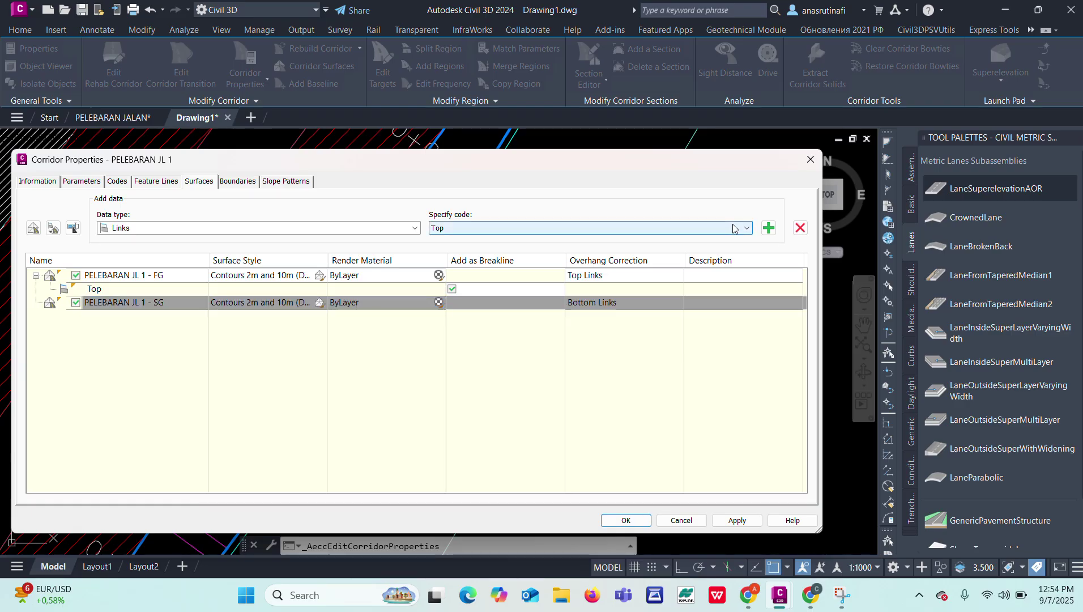
left_click(736, 229)
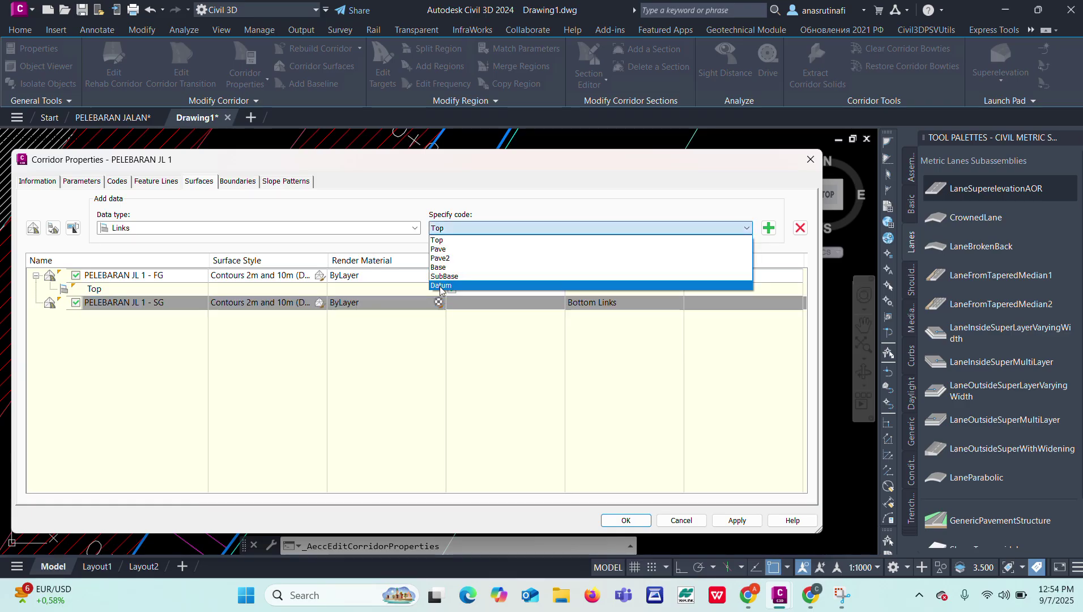
left_click(441, 285)
left_click(768, 228)
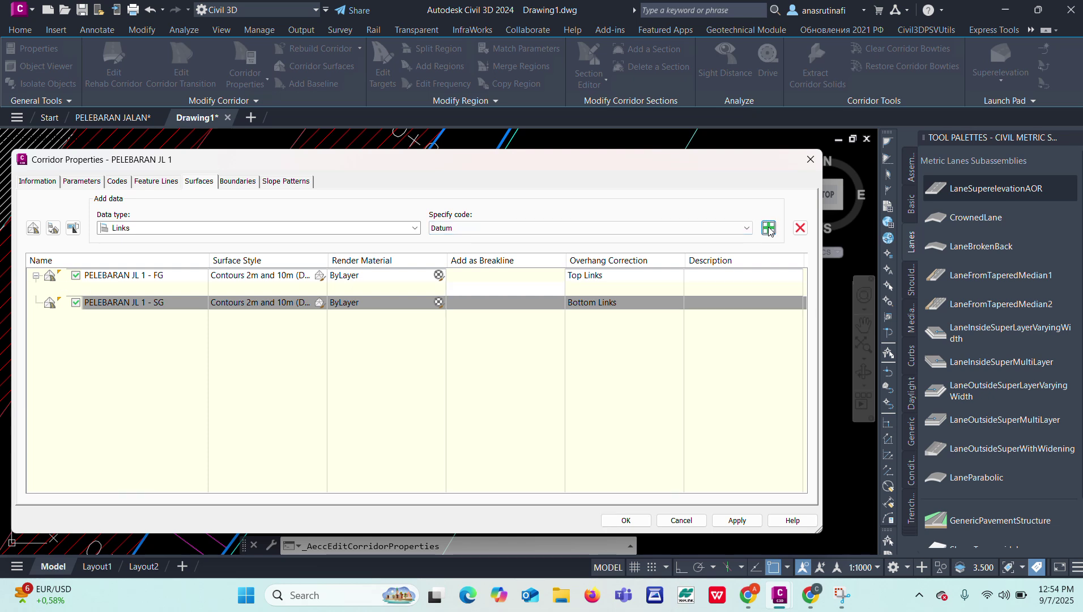
left_click(453, 302)
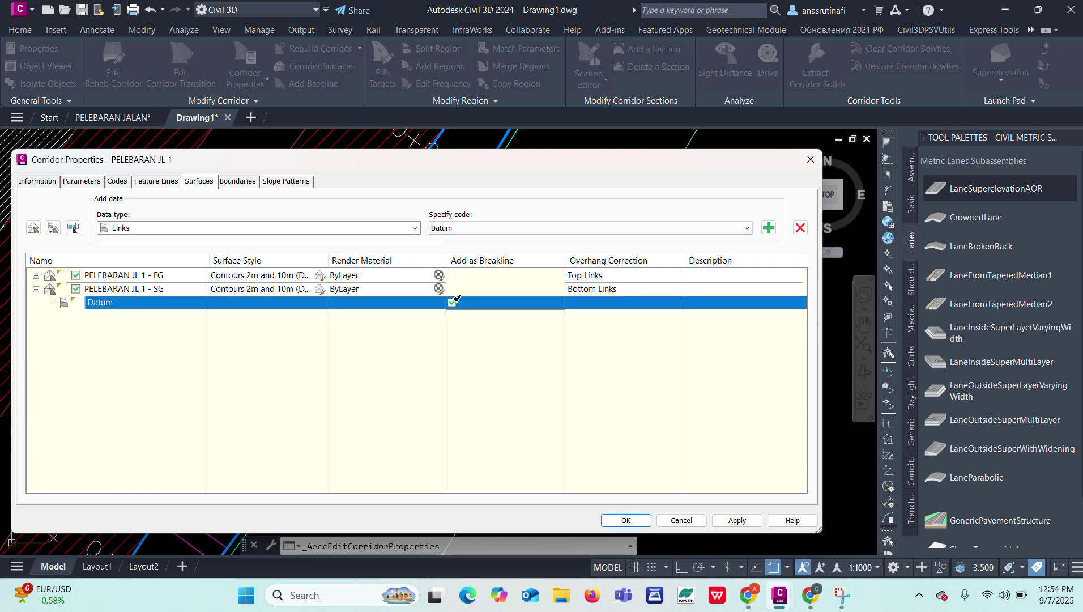
left_click(36, 277)
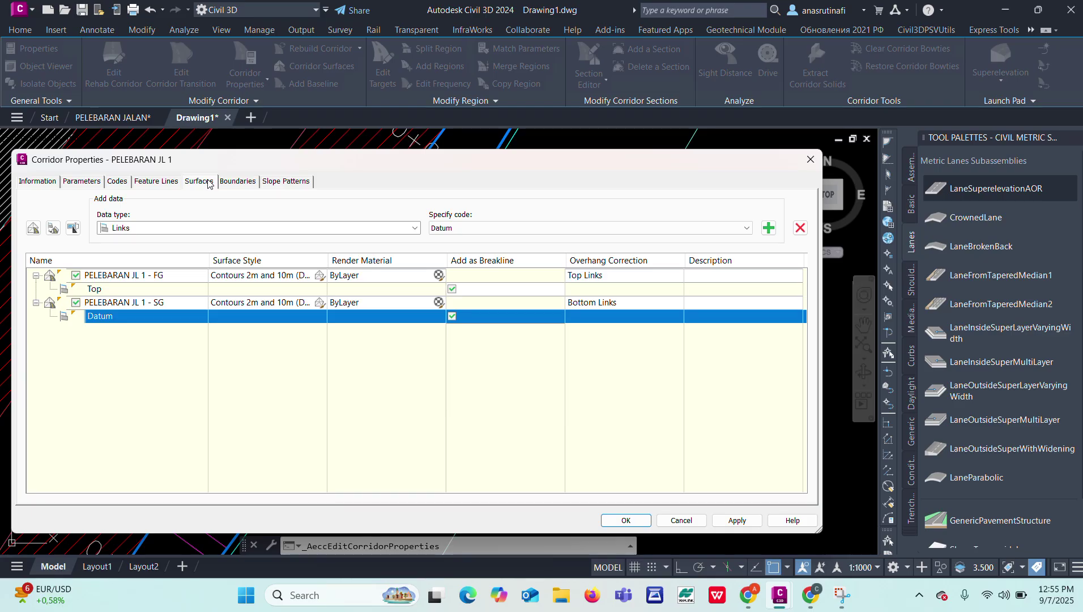
- Use the corridor extents as outer boundary for both the FG and the SG surface
left_click(235, 182)
left_click(111, 224)
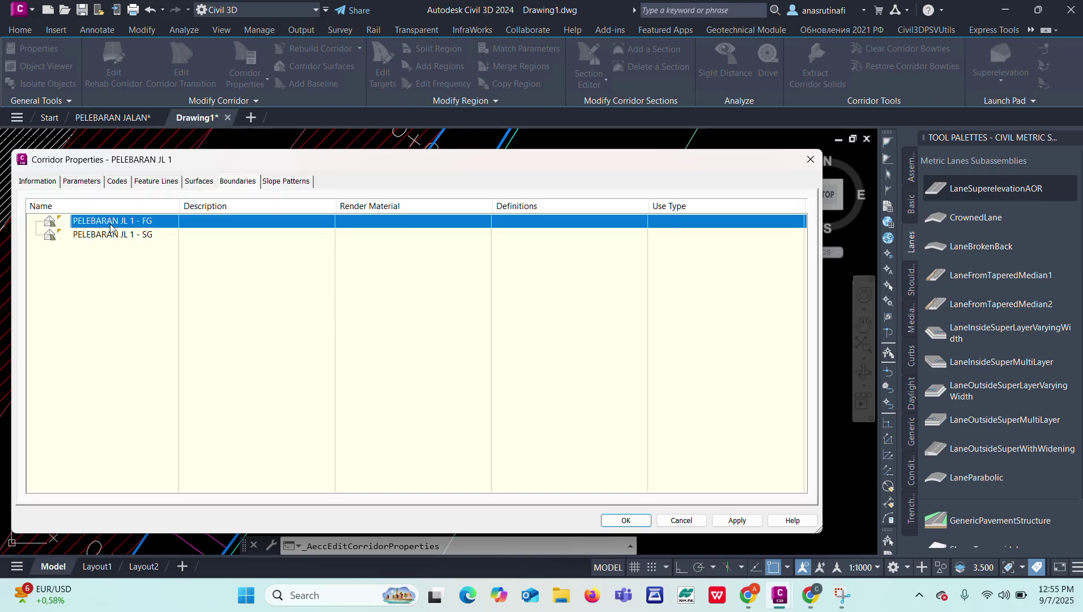
right_click(110, 224)
left_click(186, 233)
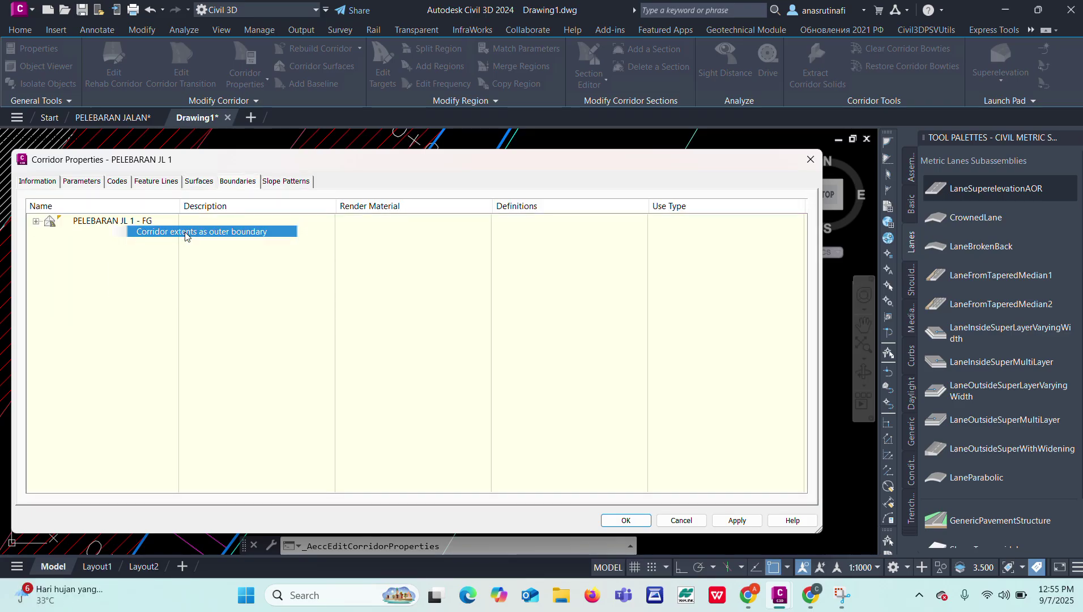
left_click(116, 248)
right_click(117, 248)
left_click(152, 256)
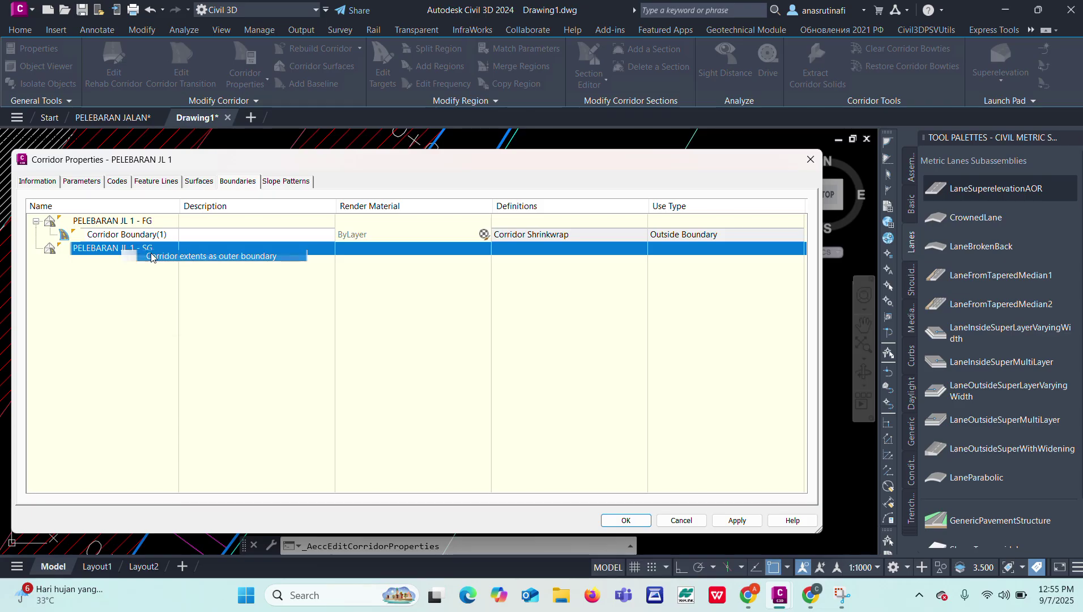
- Apply the surface and boundary settings by rebuilding the corridor, close the event log and clear the selection
left_click(735, 522)
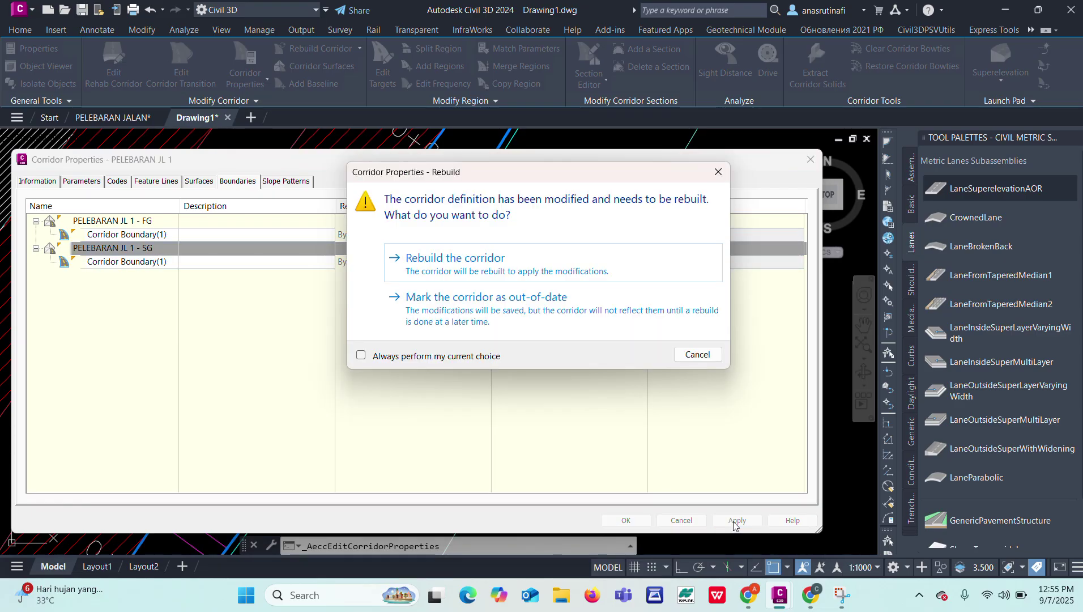
left_click(465, 296)
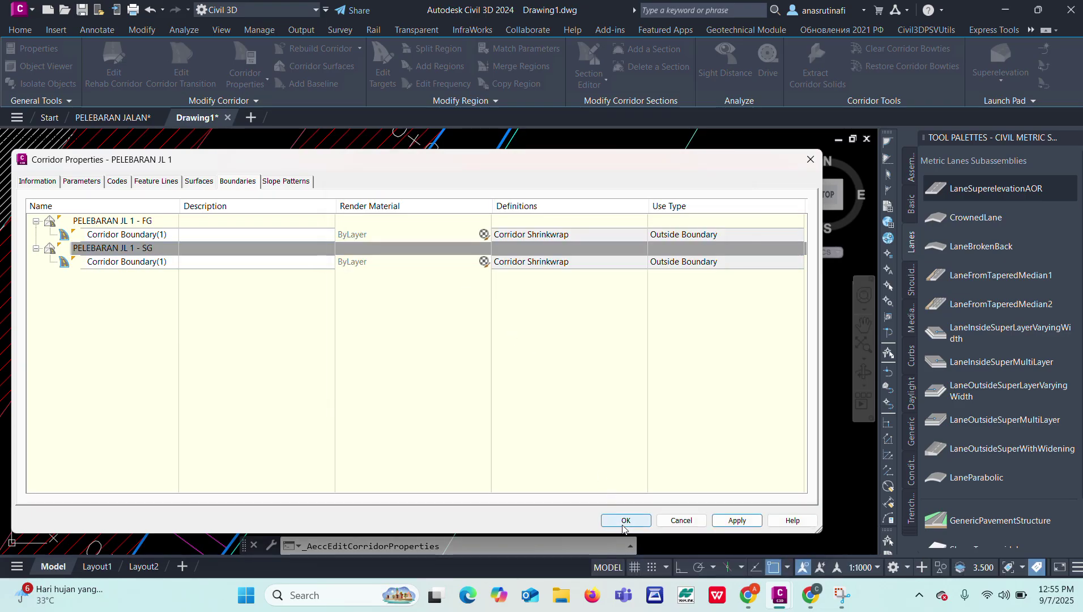
left_click(625, 521)
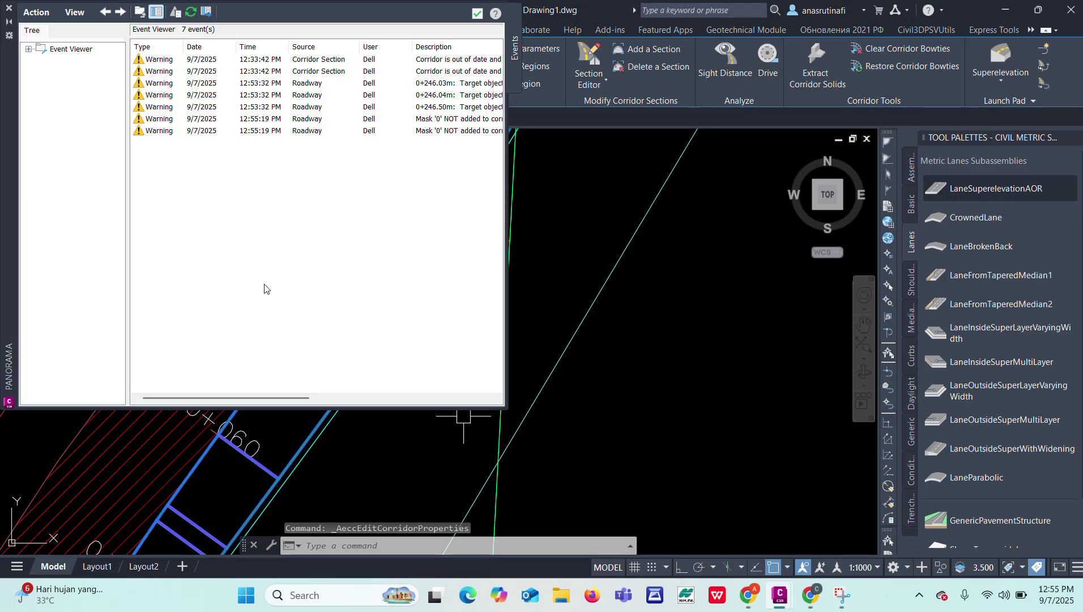
left_click(8, 8)
scroll(519, 285, "down", 6)
scroll(496, 326, "up", 3)
key("Escape")
key("Escape")
- Examine the new surface border lines beside the corridor and check which objects they belong to
scroll(477, 244, "up", 3)
scroll(455, 283, "up", 2)
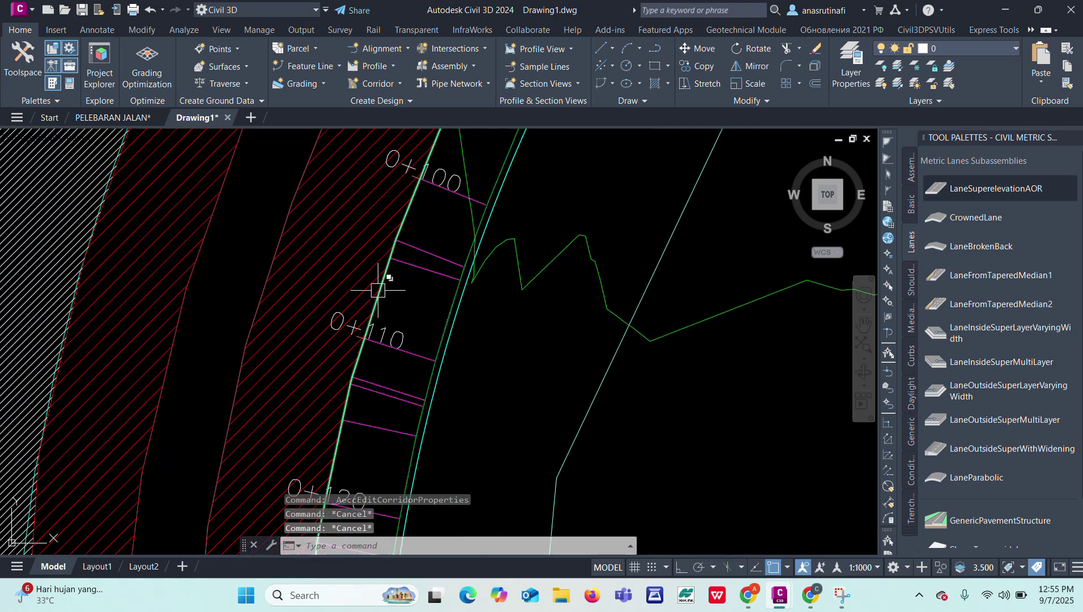
scroll(378, 306, "down", 4)
scroll(375, 342, "up", 5)
scroll(371, 353, "down", 4)
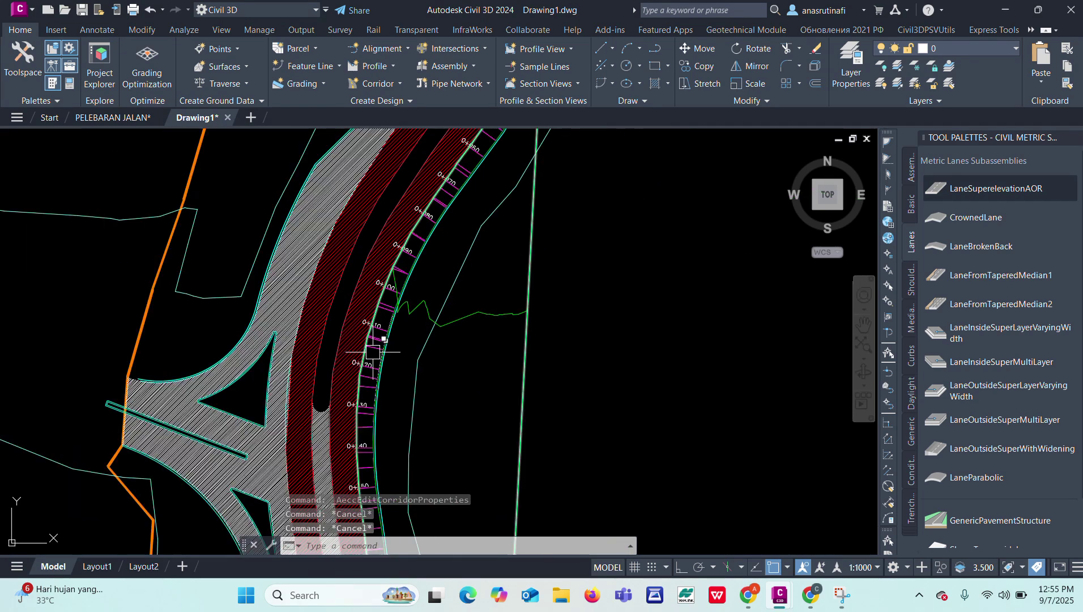
left_click(495, 312)
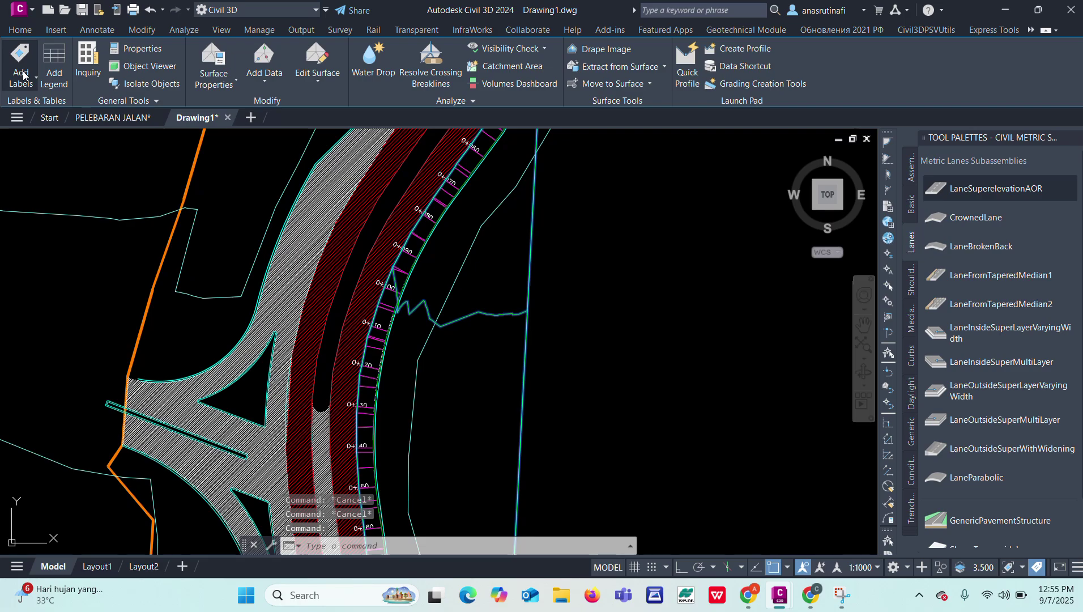
scroll(496, 295, "down", 3)
key("Escape")
key("Escape")
scroll(501, 317, "up", 2)
left_click(509, 310)
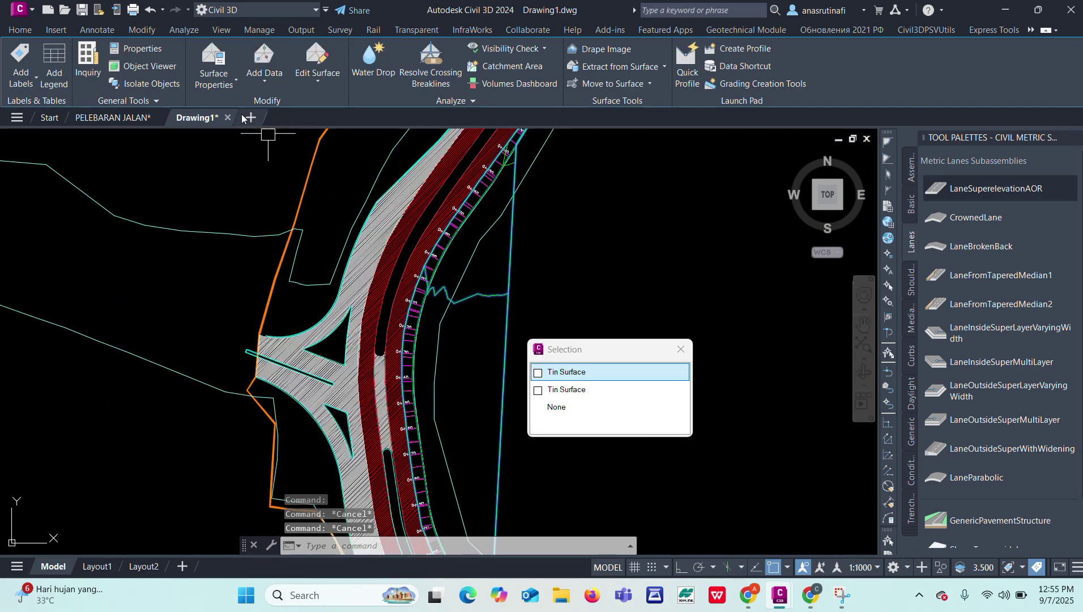
key("Escape")
- Change the surface style of the PELEBARAN JL 1 - SG surface in its surface properties
left_click(21, 29)
left_click(22, 57)
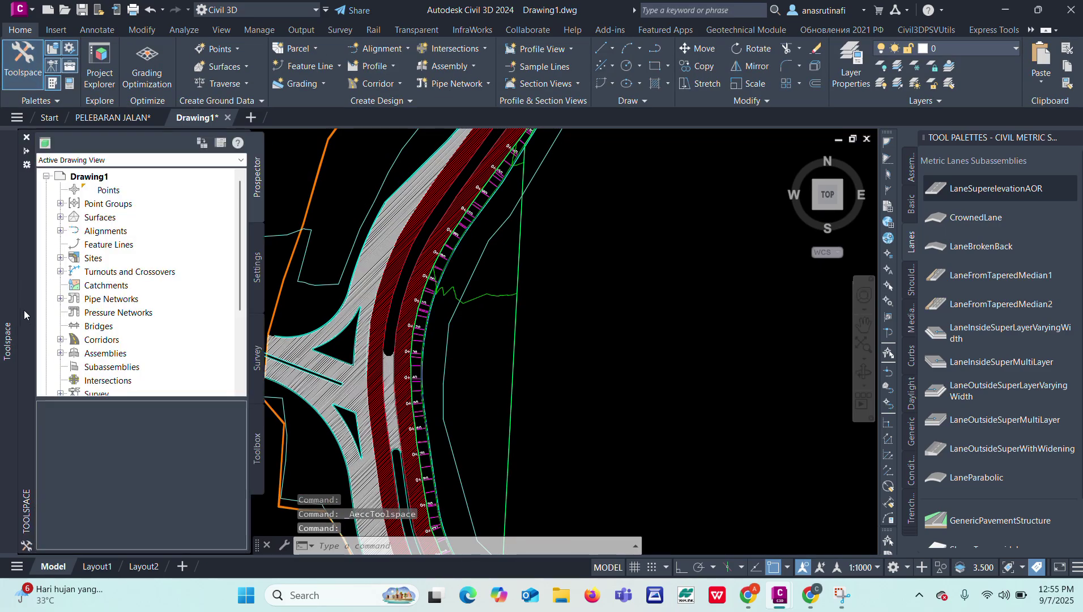
left_click(61, 217)
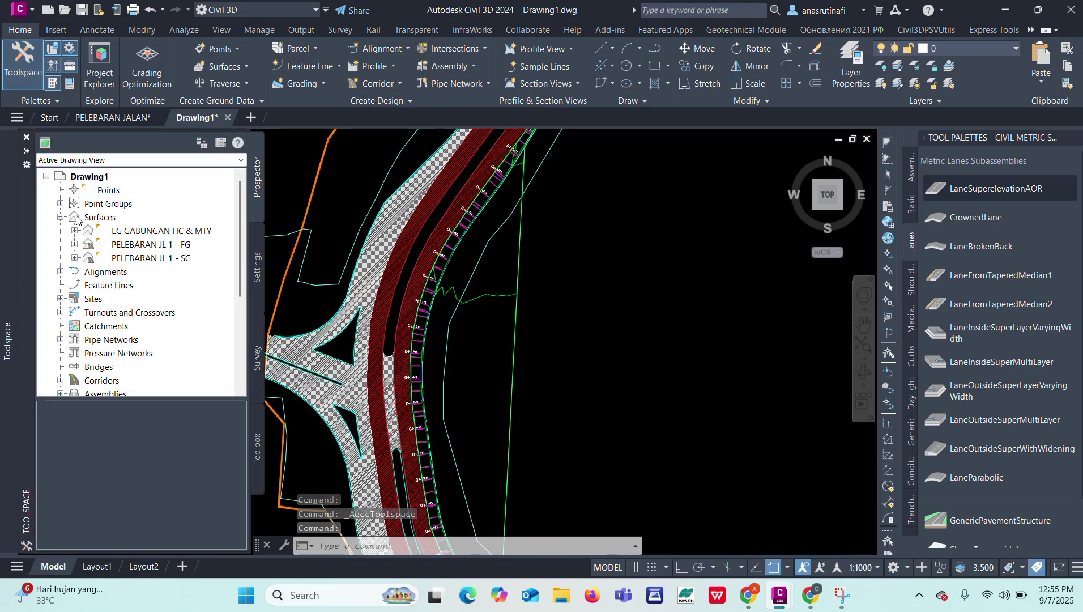
right_click(185, 248)
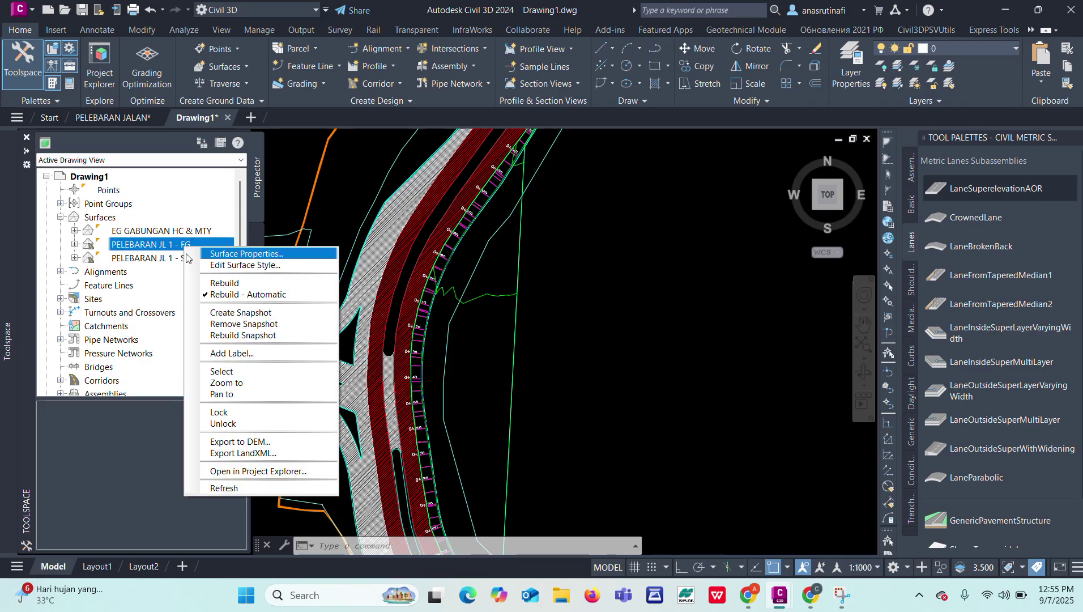
right_click(173, 257)
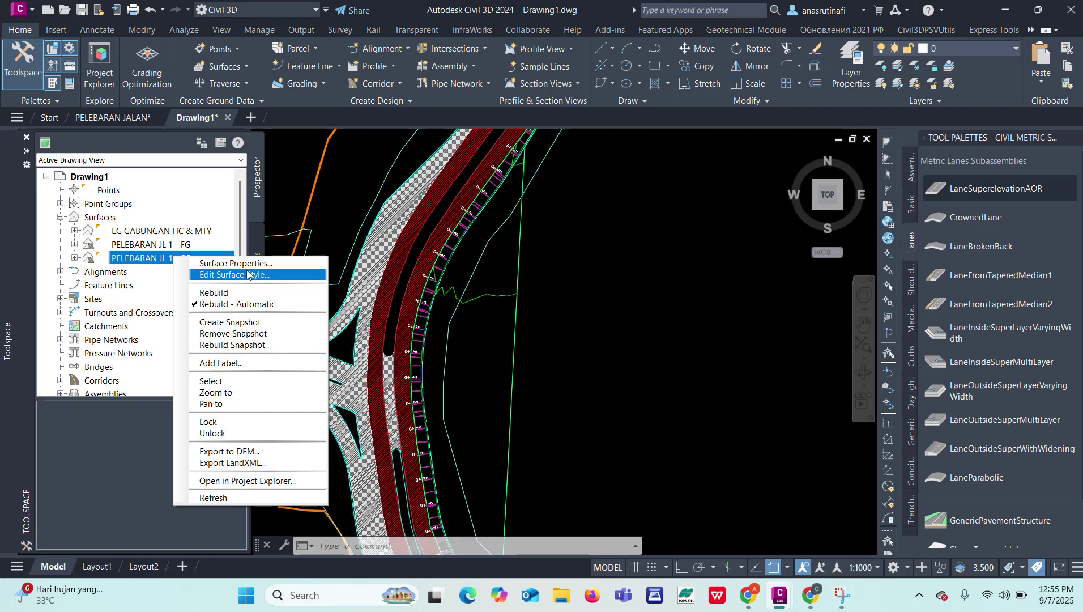
left_click(248, 264)
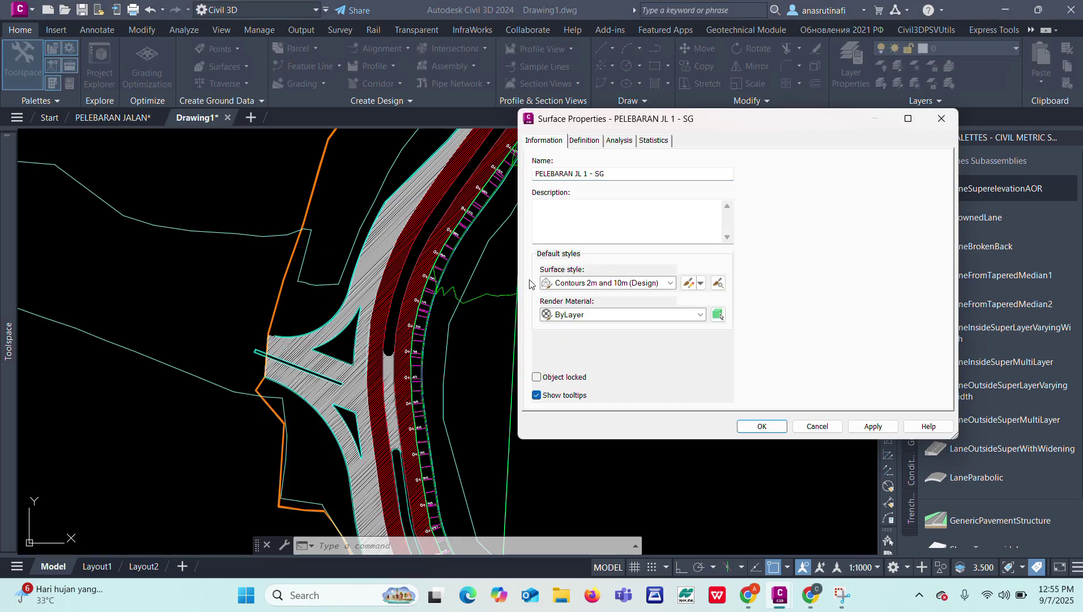
left_click(574, 283)
left_click(574, 294)
left_click(772, 426)
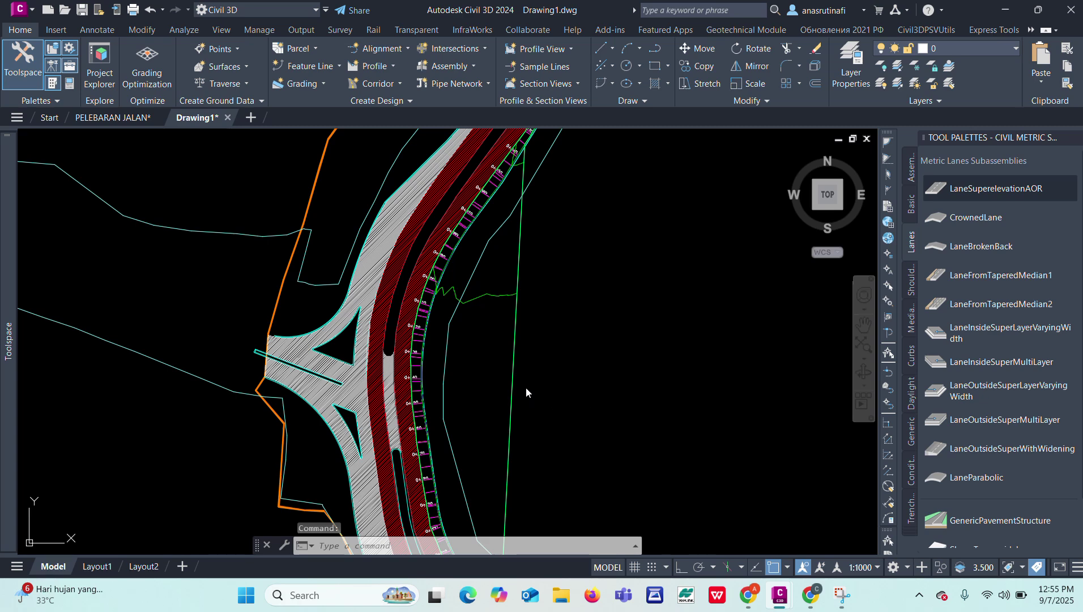
- Turn on the Triangles component in plan view for the PELEBARAN JL 1 - FG surface's style, Contours 2m and 10m (Design)
scroll(593, 331, "down", 6)
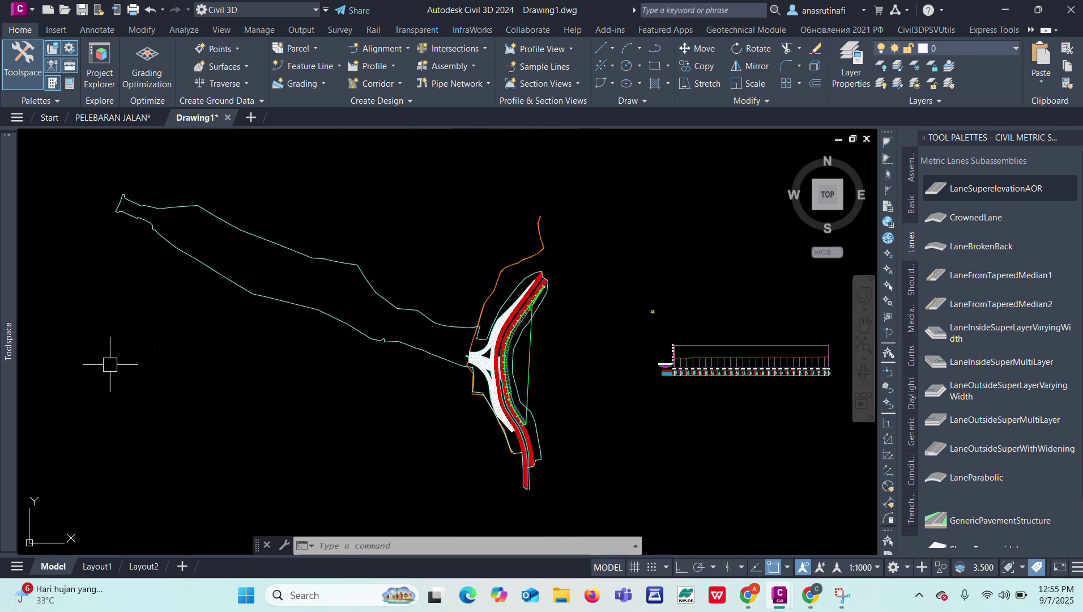
mouse_move(9, 336)
left_click(160, 247)
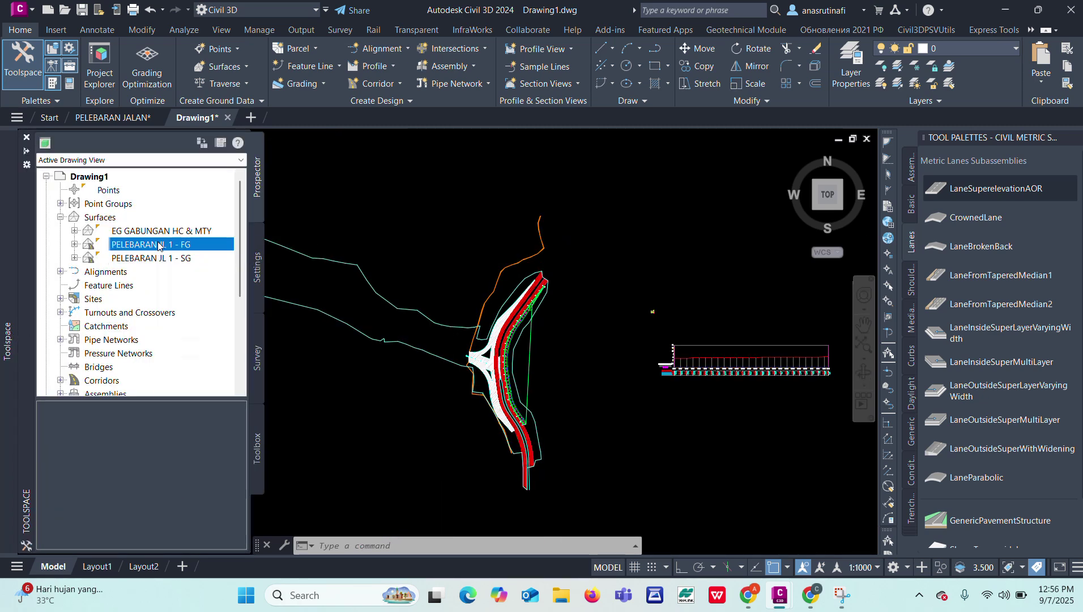
right_click(159, 244)
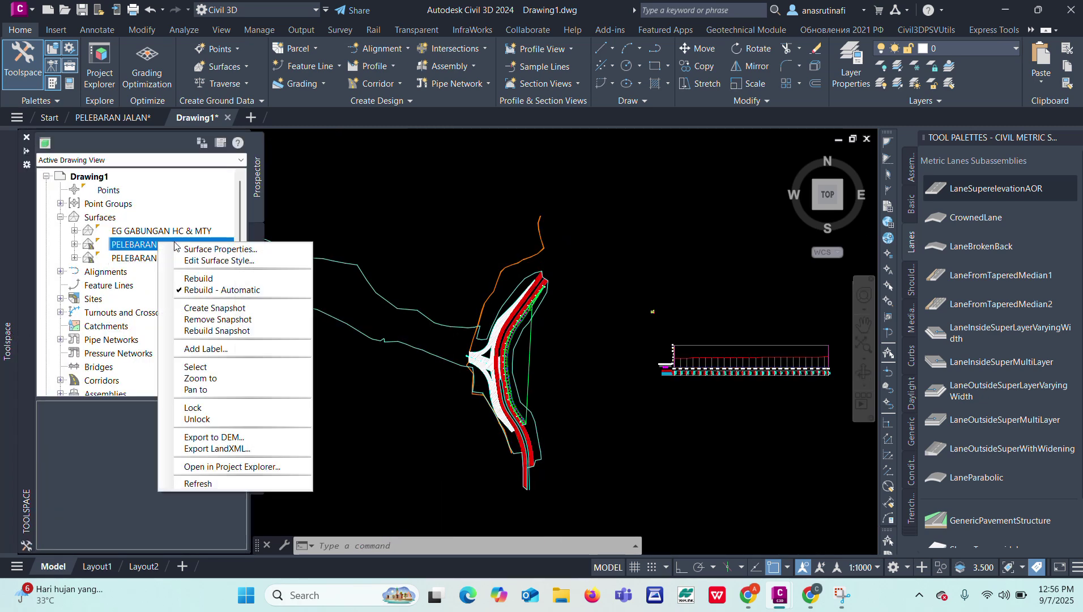
left_click(215, 261)
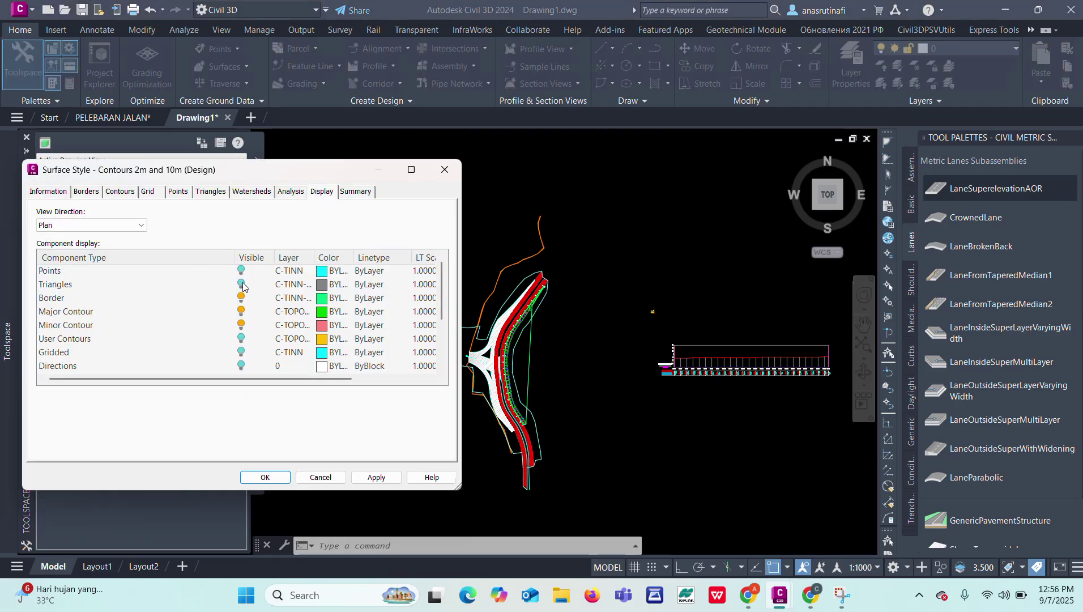
left_click(241, 284)
left_click(274, 475)
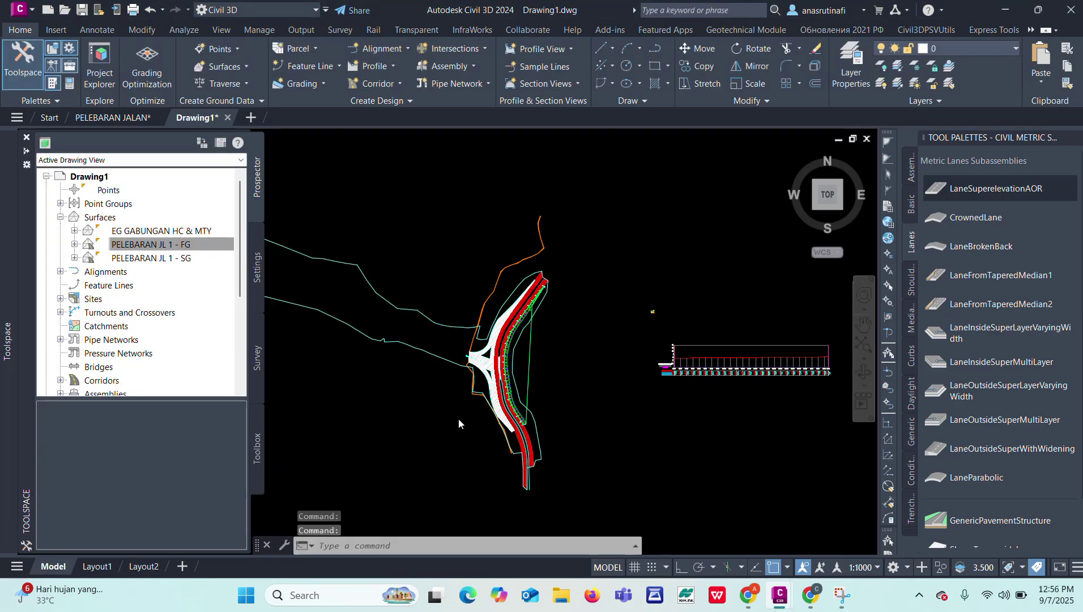
- Examine the FG surface's triangles beside the corridor and check which lines extend beyond the widening's outer edge
scroll(527, 360, "up", 4)
scroll(580, 358, "up", 3)
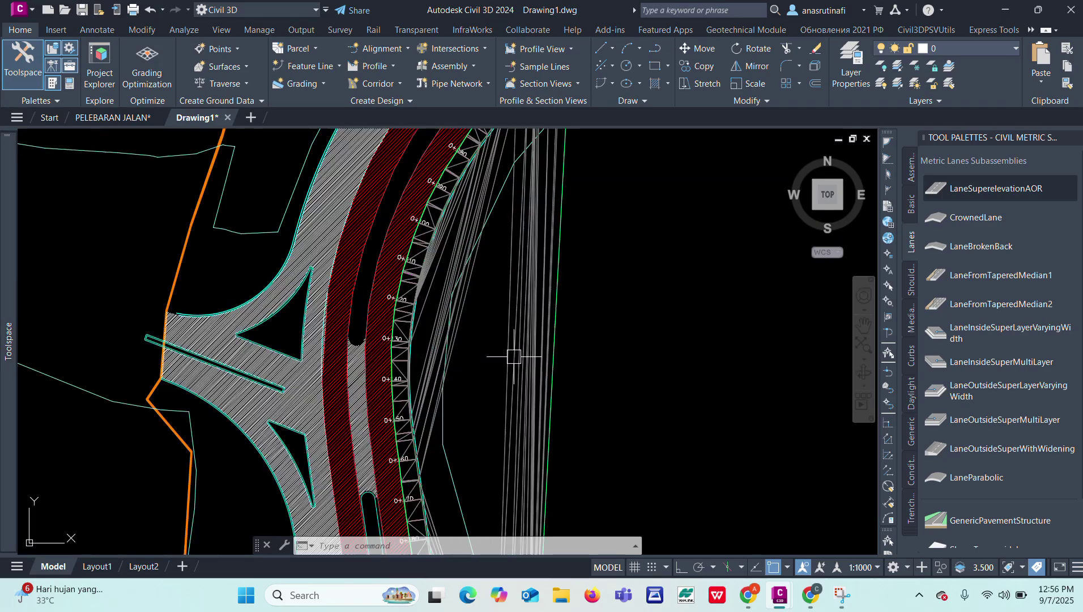
scroll(527, 333, "up", 3)
scroll(484, 344, "down", 3)
left_click(484, 344)
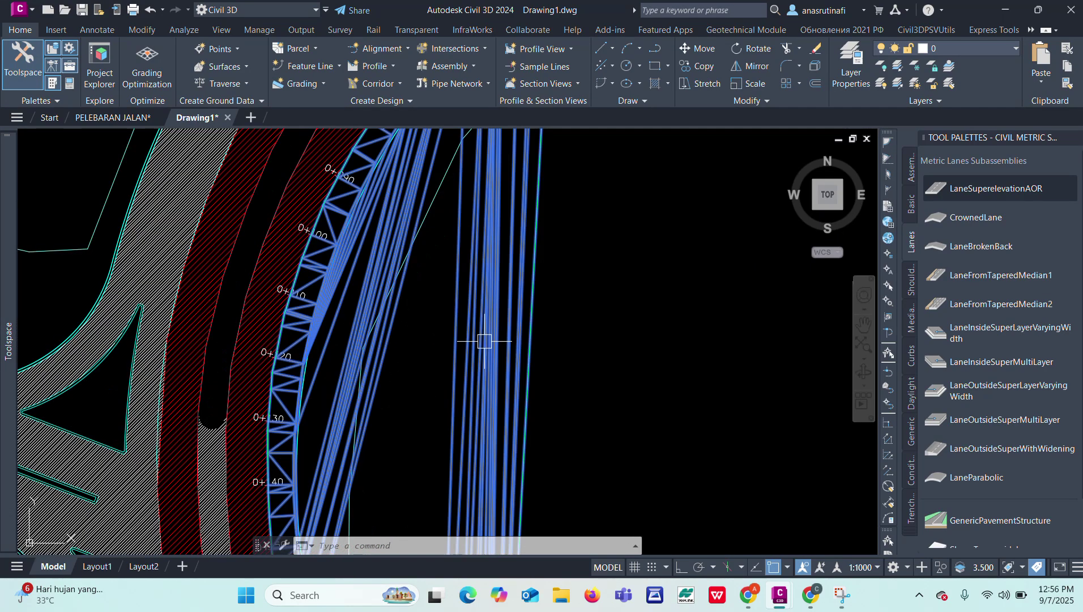
scroll(448, 354, "down", 3)
scroll(460, 243, "up", 5)
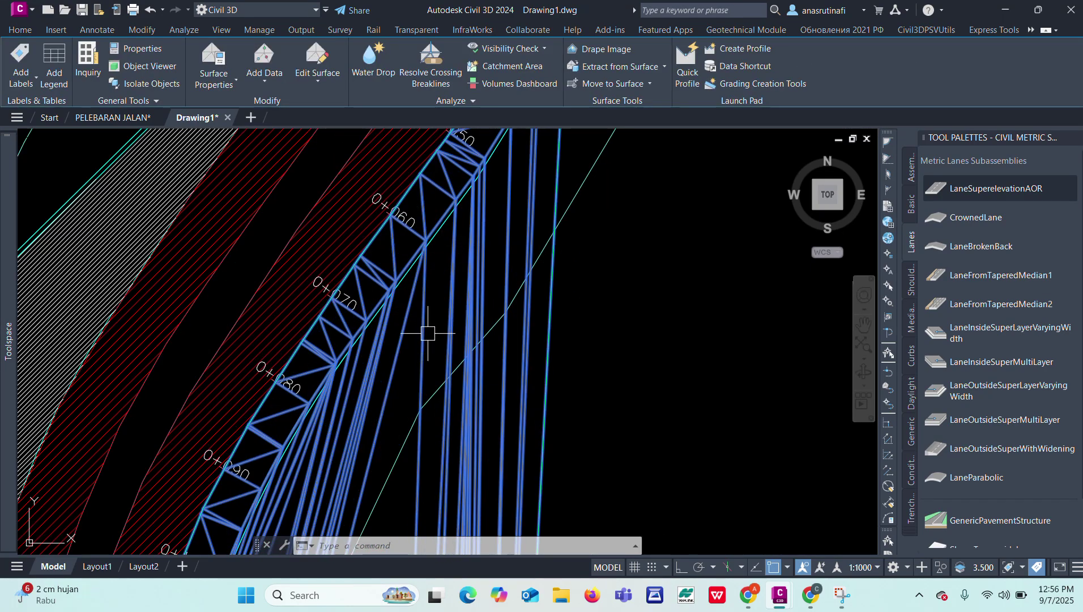
key("Escape")
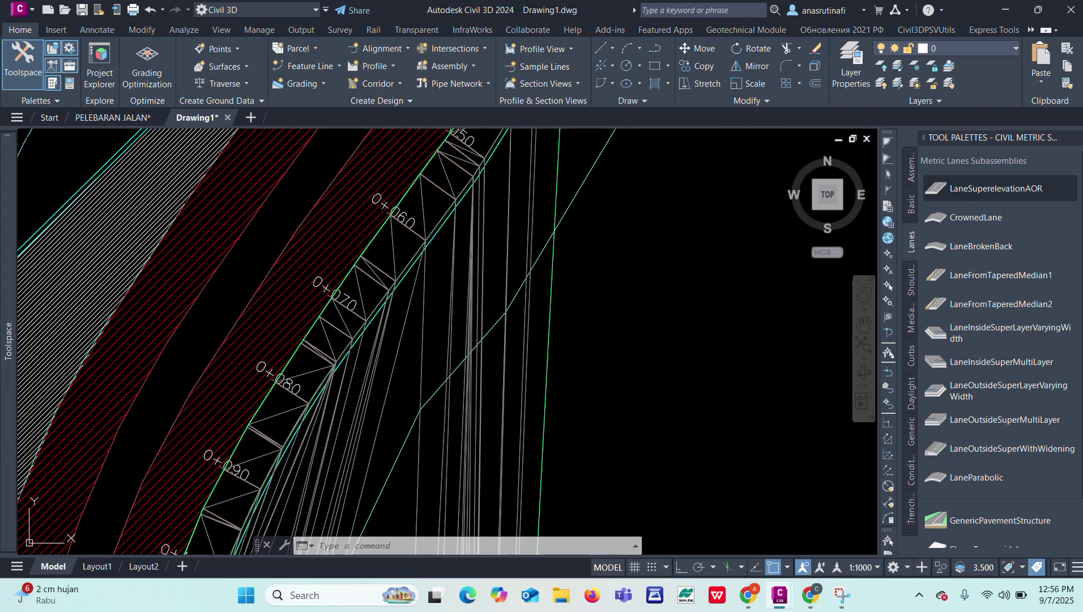
- Delete the long FG surface lines that span the empty area outside the corridor edge near stations 0+060 to 0+080
left_click(475, 416)
left_click(325, 77)
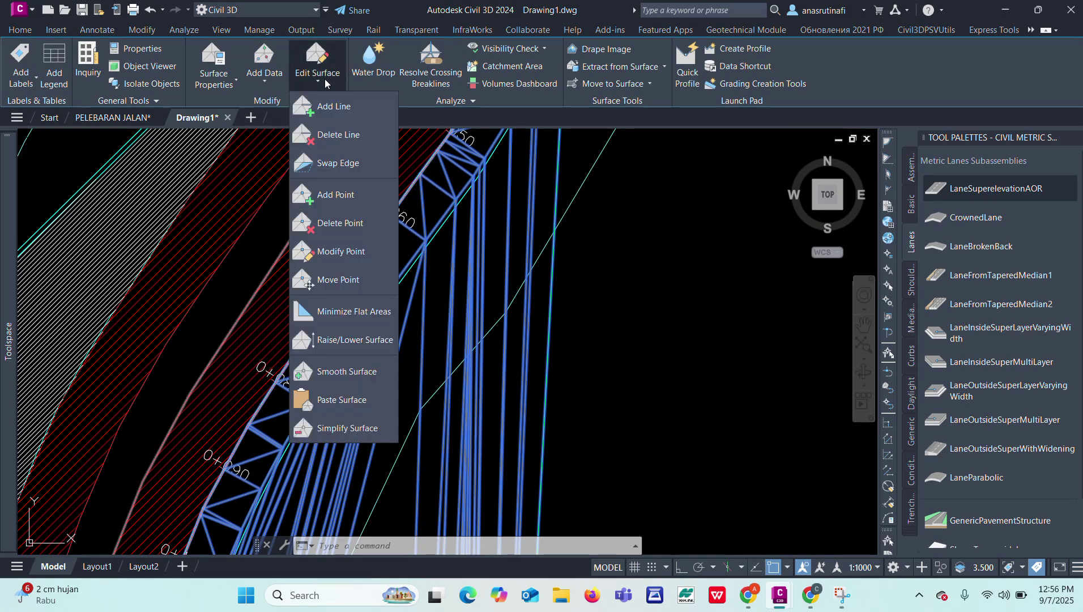
left_click(338, 135)
scroll(552, 309, "up", 3)
left_click(583, 339)
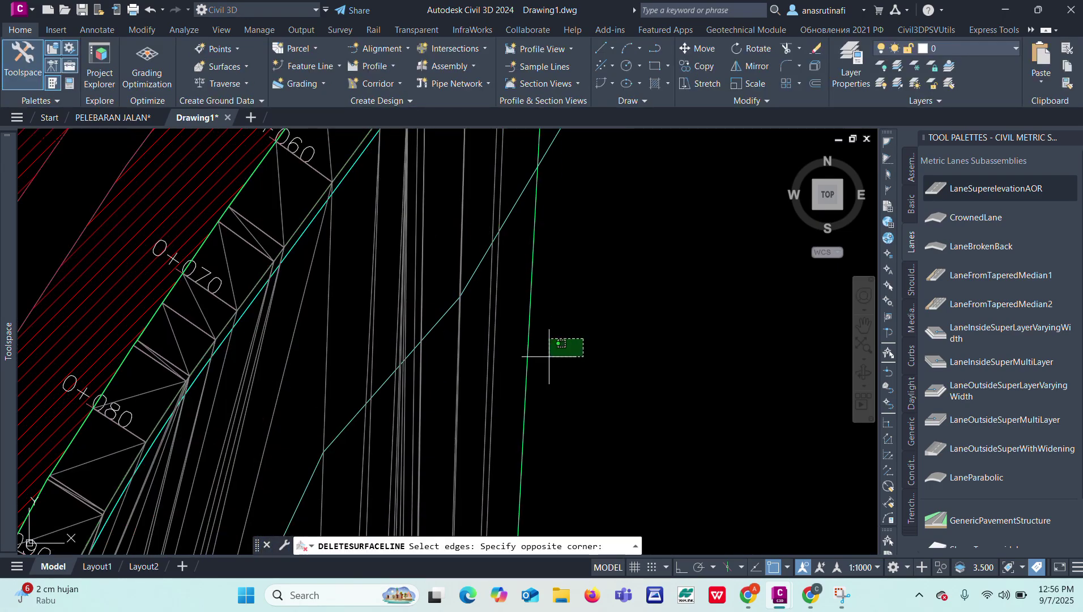
left_click(315, 375)
key("Return")
scroll(309, 184, "up", 2)
scroll(358, 289, "up", 1)
left_click(362, 327)
left_click(306, 355)
key("Return")
- Delete the remaining stray FG surface lines outside the corridor edge from station 0+070 onward and finish the Delete Line command
scroll(320, 322, "down", 3)
scroll(326, 253, "down", 2)
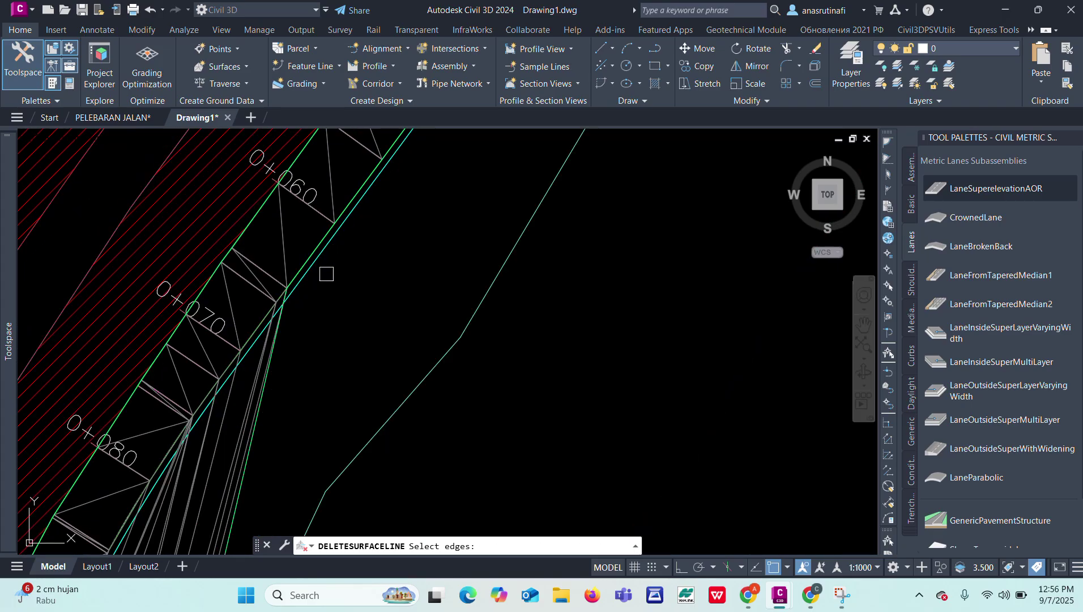
scroll(290, 354, "up", 2)
left_click(292, 356)
left_click(211, 360)
key("Return")
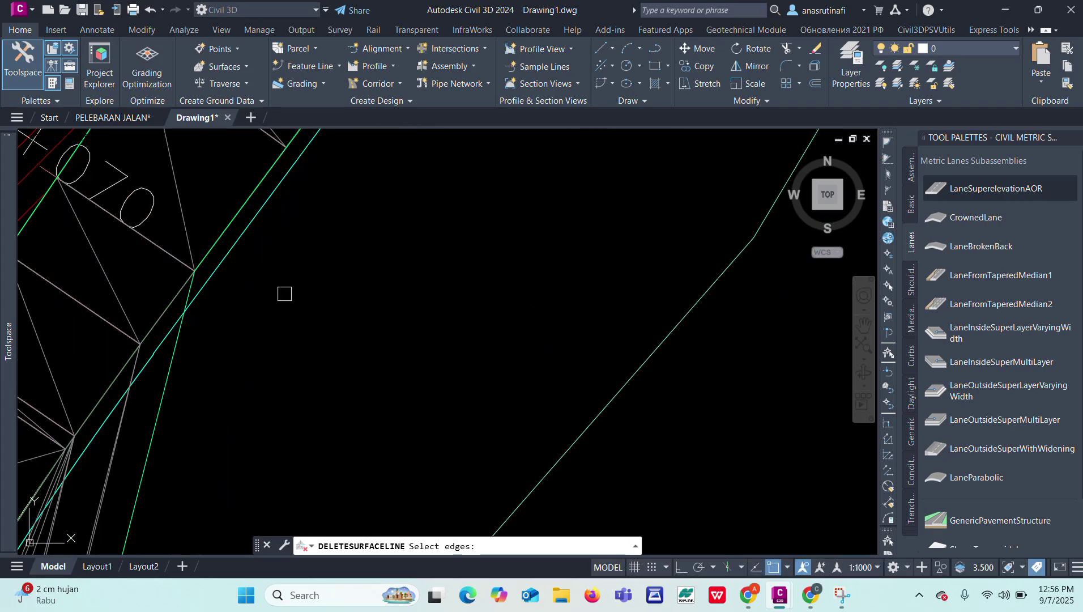
key("Return")
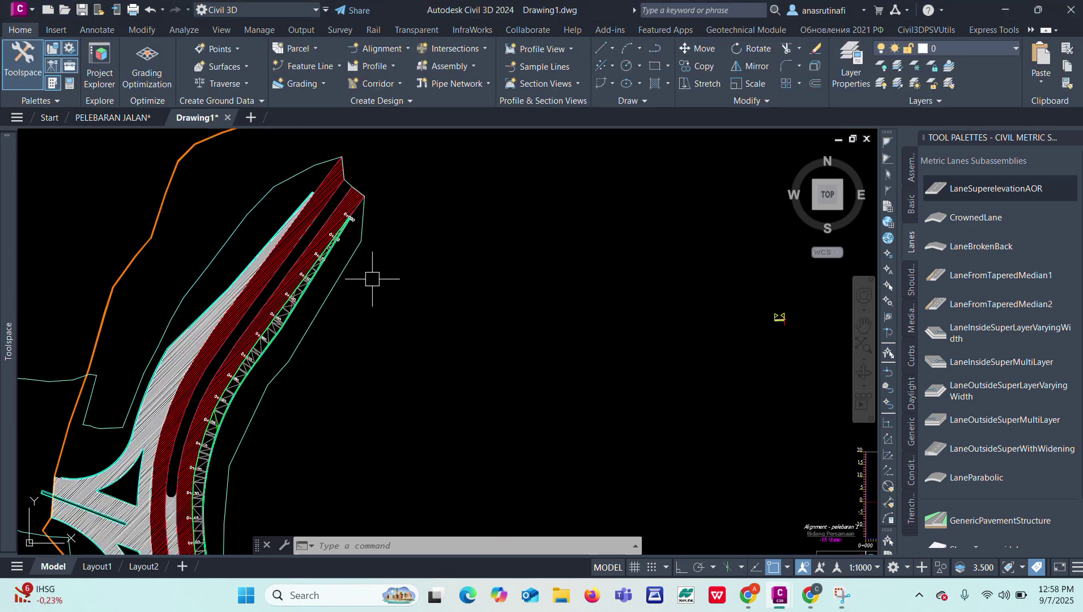
- Select the trimmed FG surface and inspect its shape in the Object Viewer
scroll(209, 396, "up", 3)
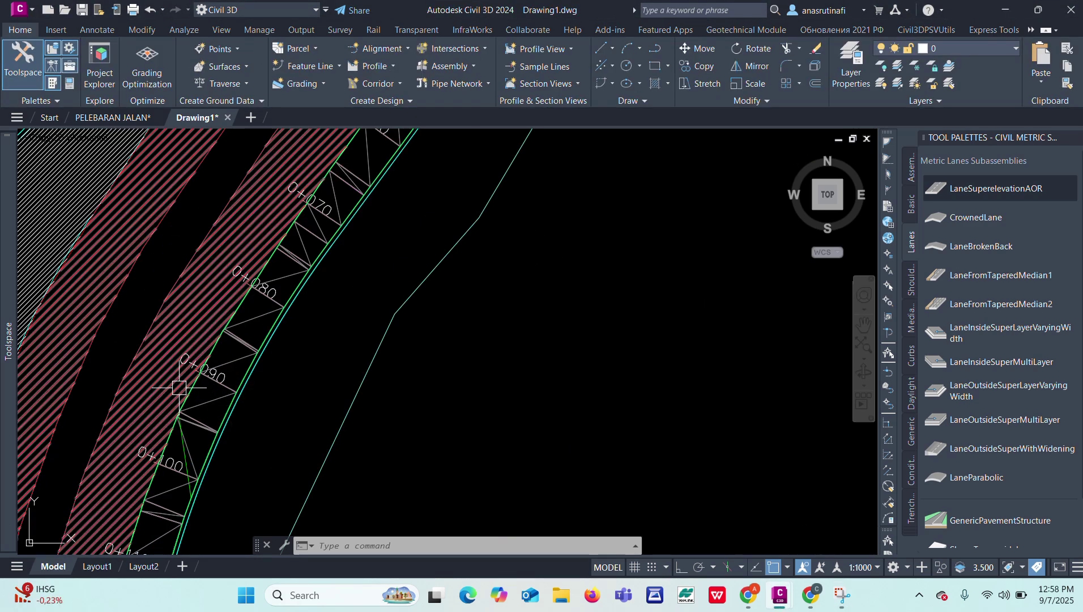
scroll(227, 334, "up", 6)
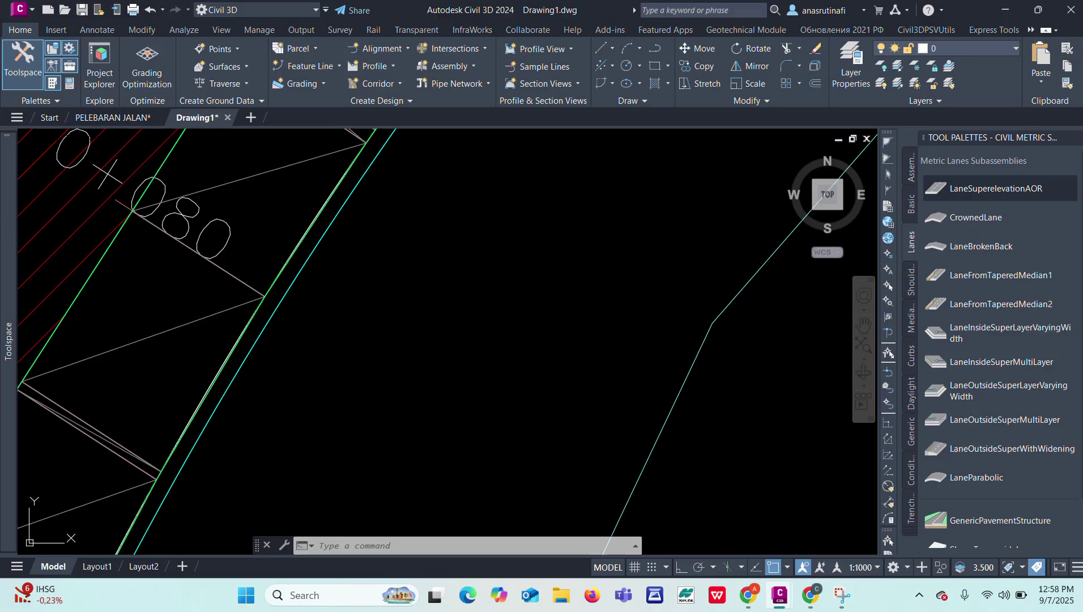
left_click(213, 314)
scroll(342, 324, "down", 5)
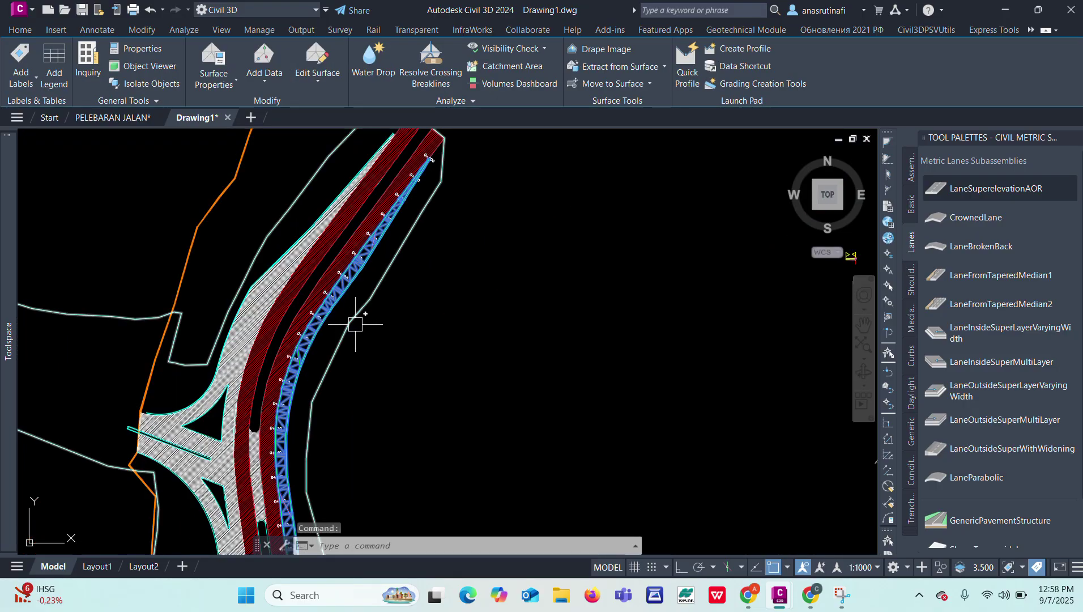
right_click(381, 324)
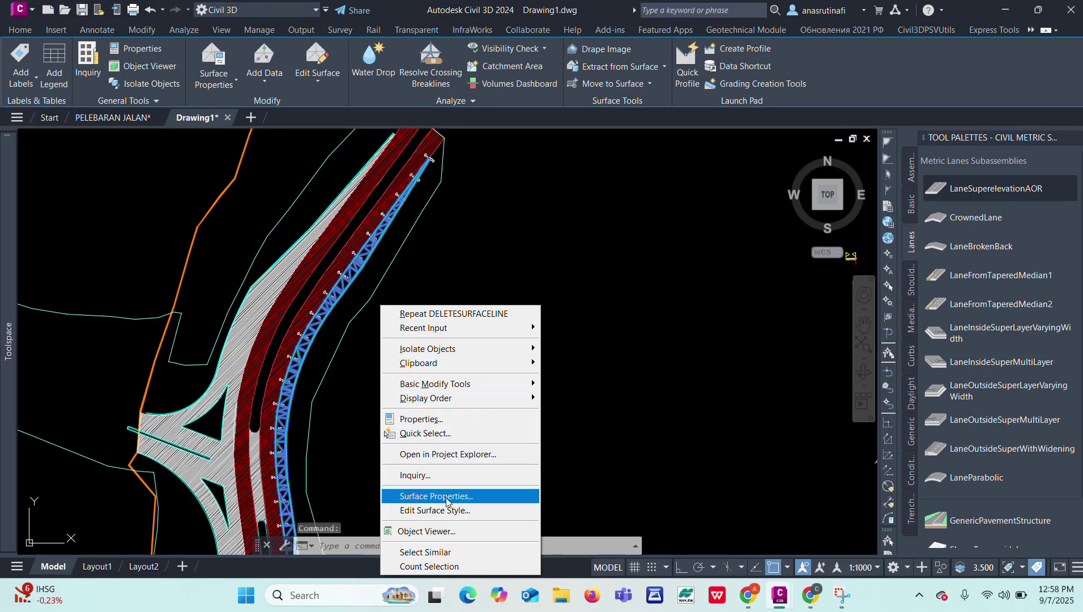
left_click(424, 533)
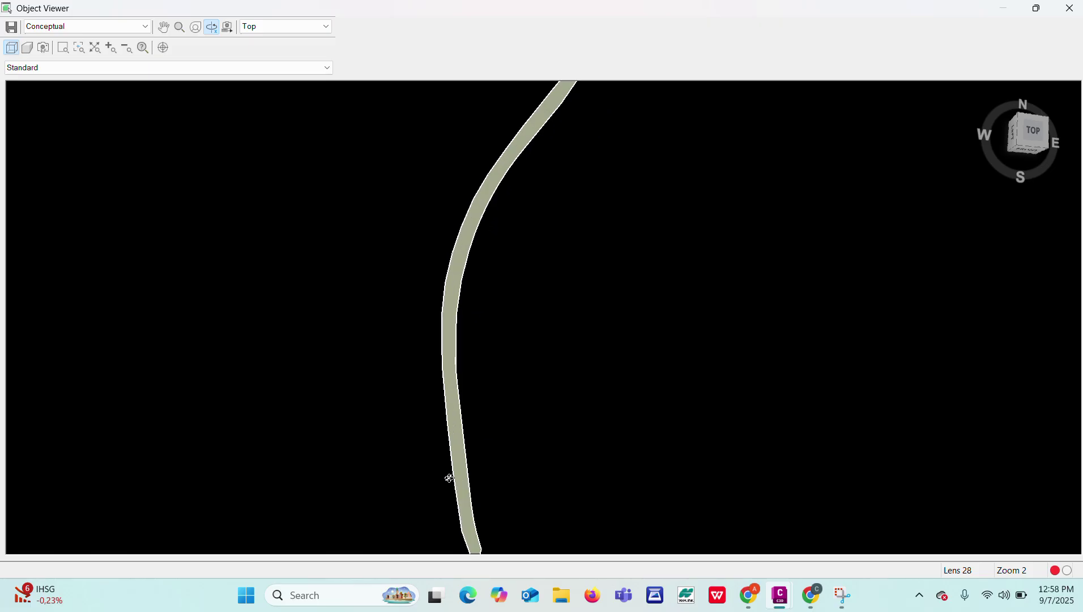
left_click_drag(456, 476, 469, 458)
key("Escape")
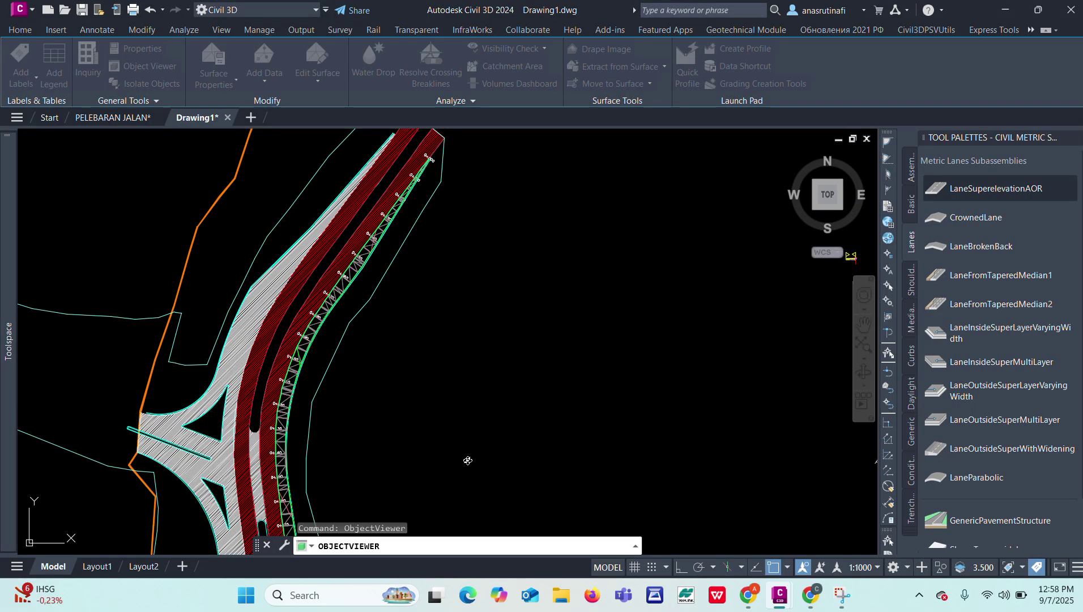
- Add a surface line to the FG surface along its outer edge, from the vertex at station 0+210 to the next edge vertex before 0+220
scroll(312, 387, "down", 4)
scroll(307, 474, "up", 5)
scroll(306, 395, "down", 4)
scroll(310, 404, "up", 9)
left_click(287, 359)
scroll(286, 360, "up", 2)
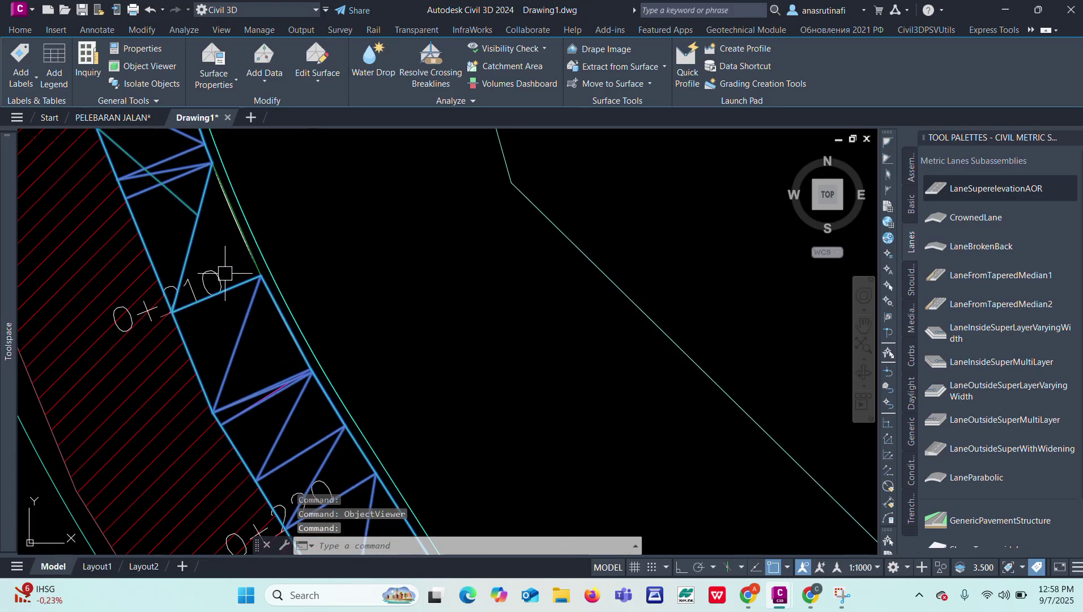
left_click(316, 79)
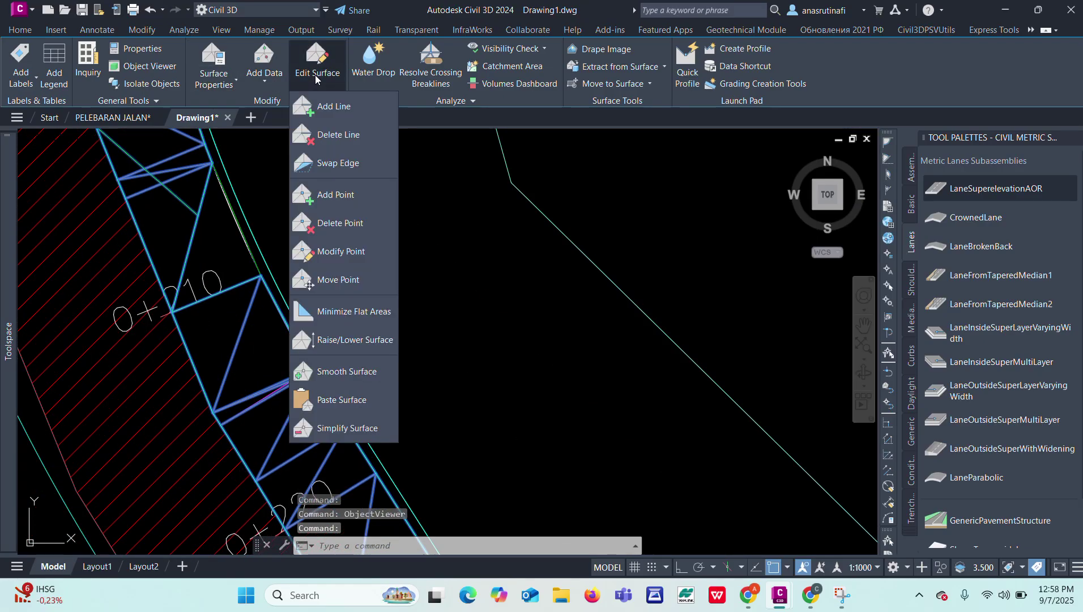
left_click(326, 104)
scroll(229, 294, "up", 2)
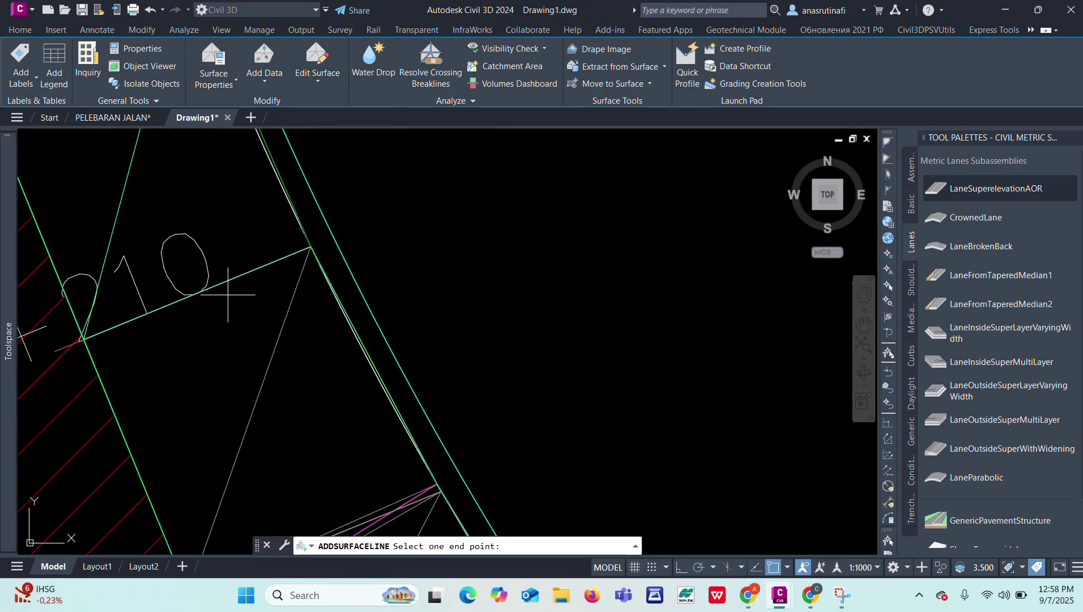
left_click(311, 247)
scroll(430, 491, "up", 3)
left_click(448, 474)
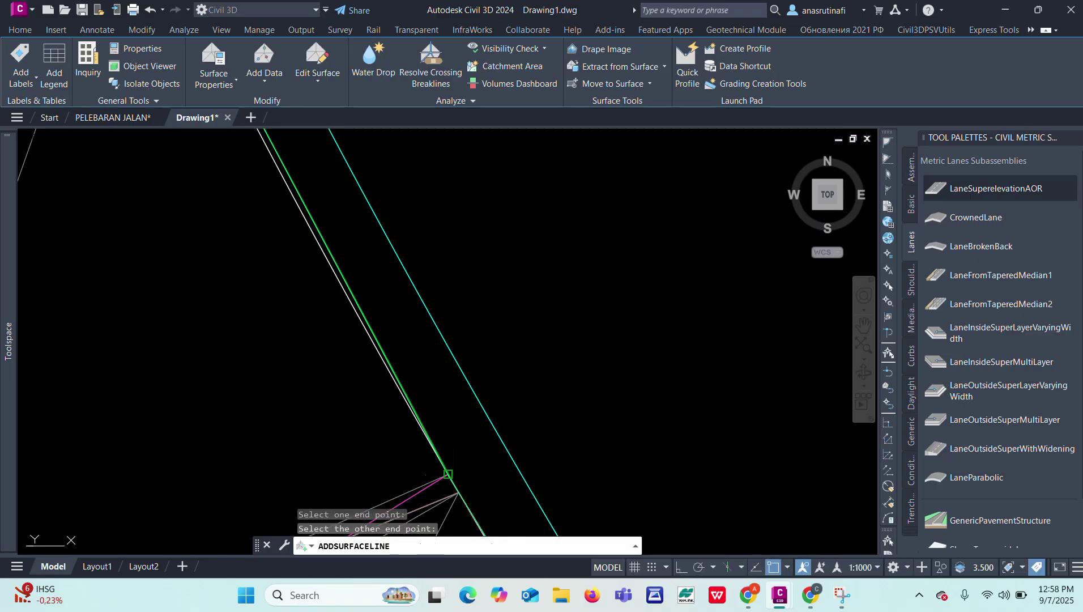
key("Return")
- Check the FG surface in the Object Viewer for gaps along its outer edge near the southern end
right_click(490, 338)
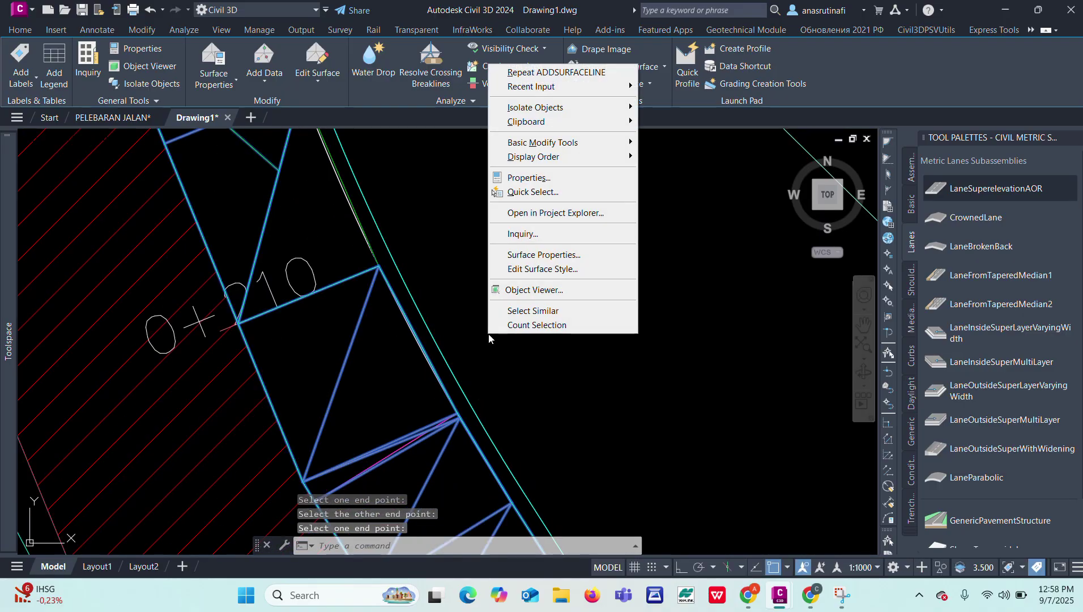
left_click(547, 286)
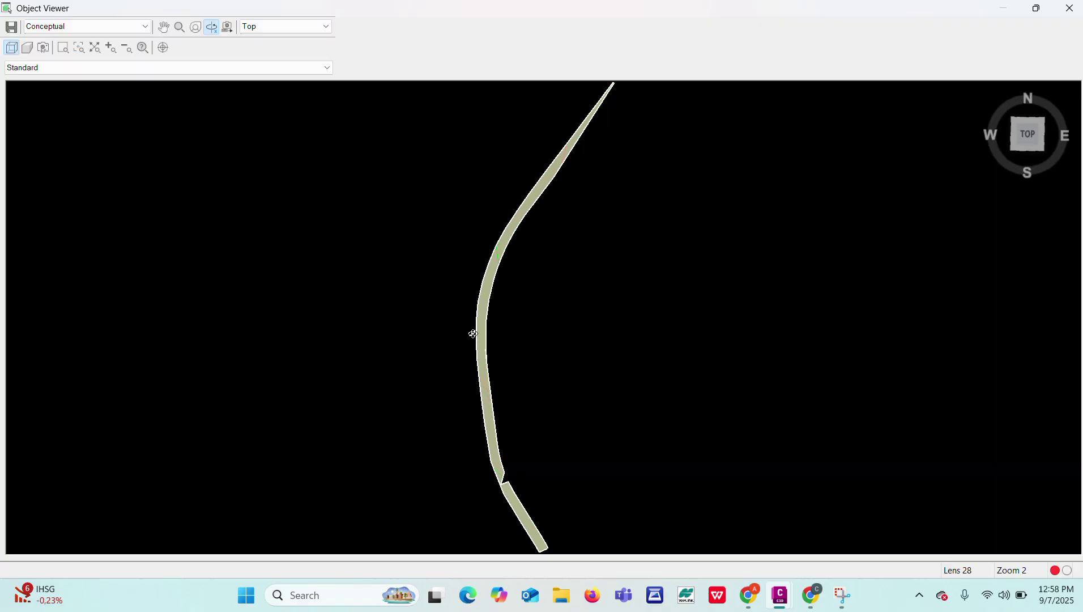
middle_click_drag(522, 517, 480, 429)
scroll(468, 425, "up", 5)
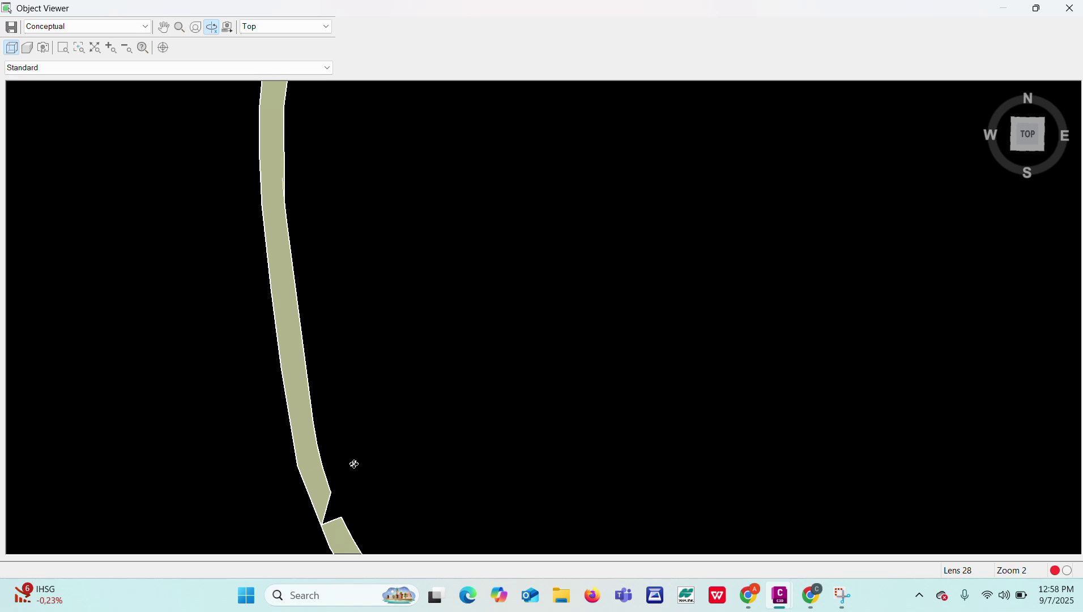
key("Escape")
- Add a surface line to the FG surface along its outer edge, closing the gap between the vertex just before station 0+210 and the vertex at 0+210
scroll(369, 415, "down", 6)
left_click(459, 455)
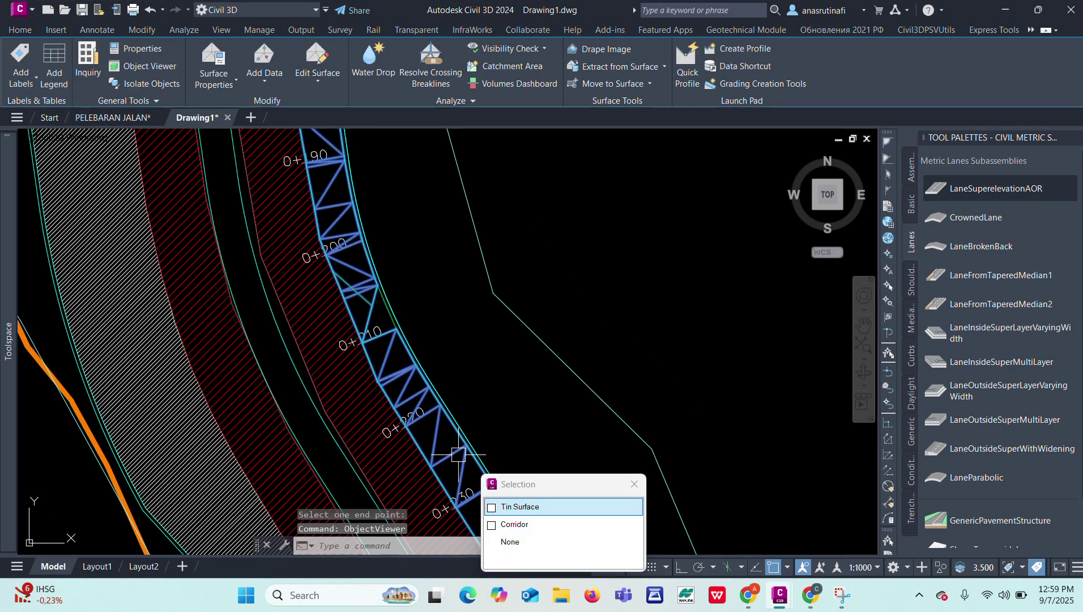
scroll(397, 328, "up", 2)
scroll(396, 326, "down", 5)
scroll(379, 312, "up", 3)
scroll(396, 261, "up", 8)
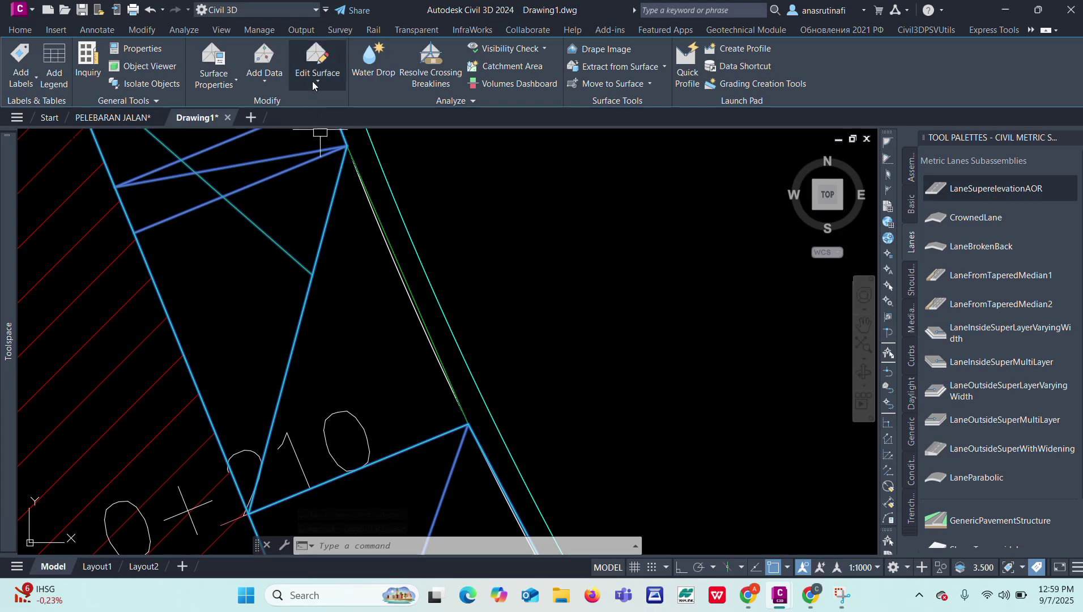
left_click(316, 84)
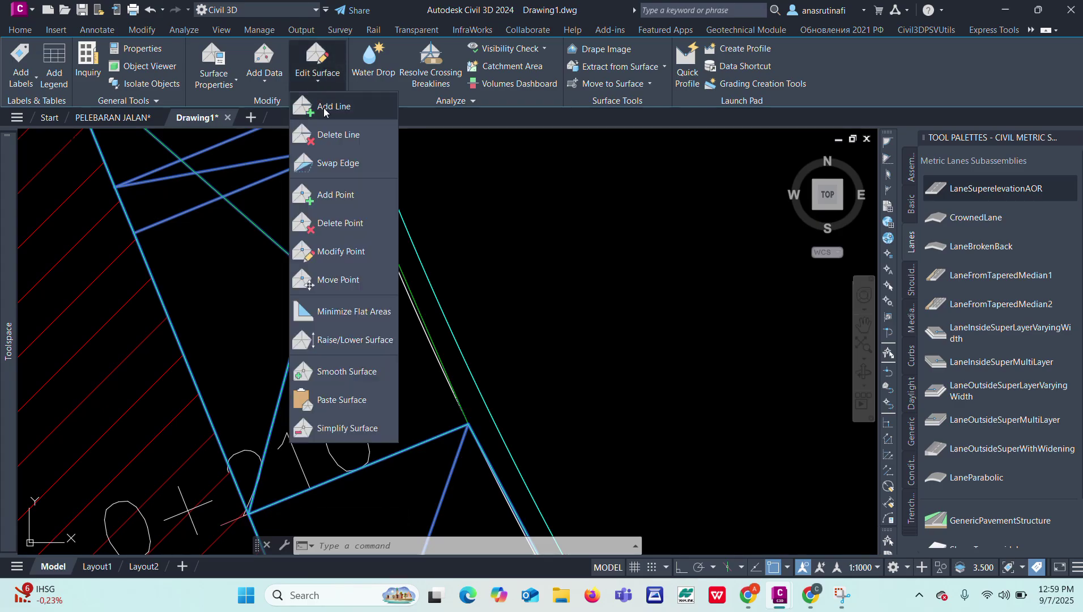
left_click(325, 111)
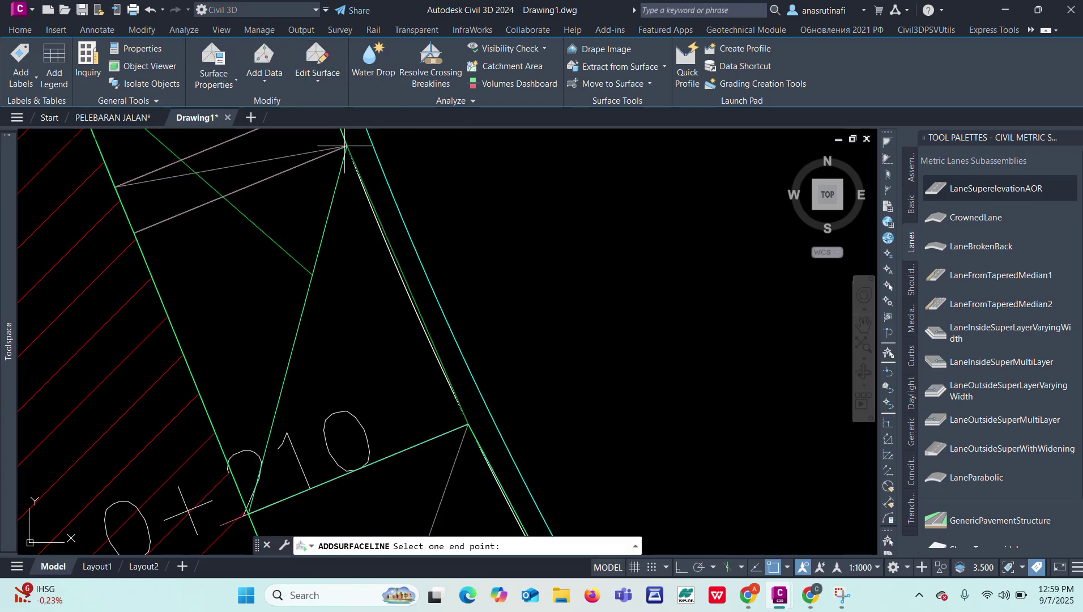
left_click(434, 420)
scroll(441, 453, "up", 6)
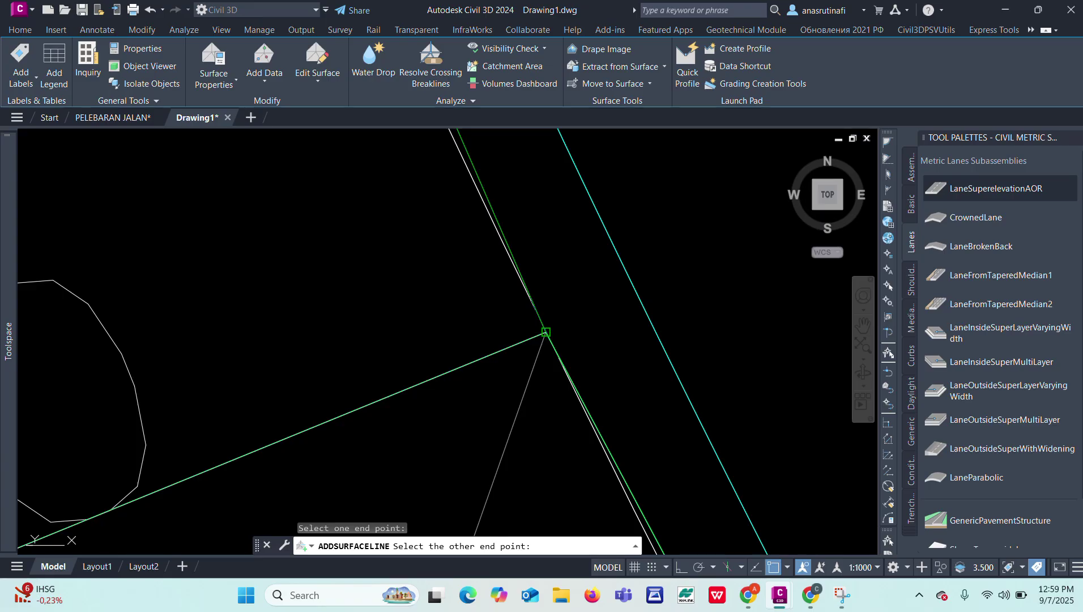
left_click(546, 332)
scroll(546, 332, "down", 5)
key("Return")
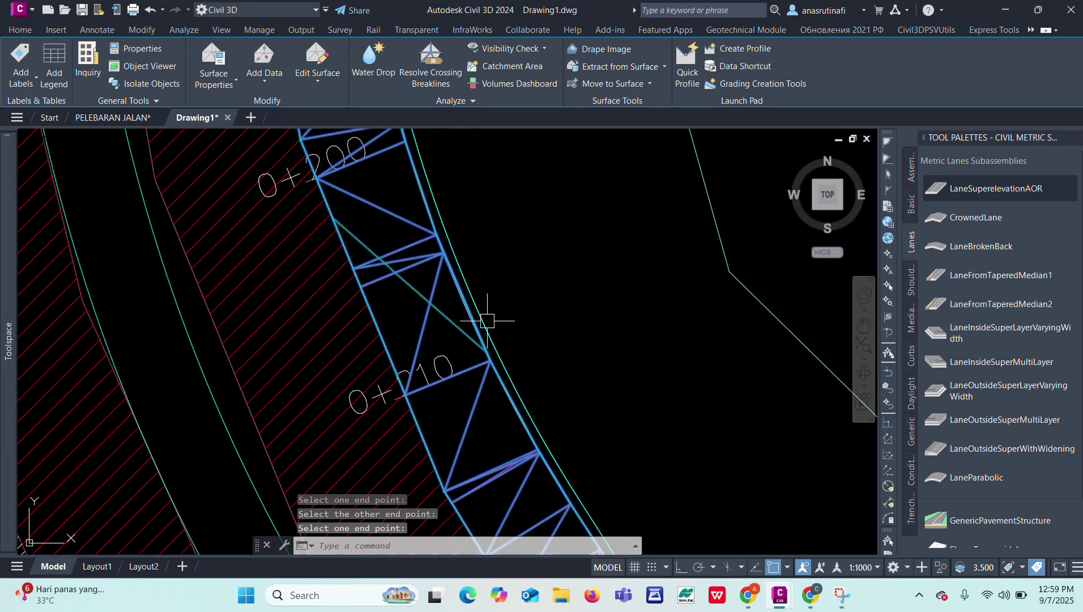
- Check the edited FG surface in the Object Viewer for gaps along its outer edge, and clear the selection
right_click(498, 299)
left_click(548, 525)
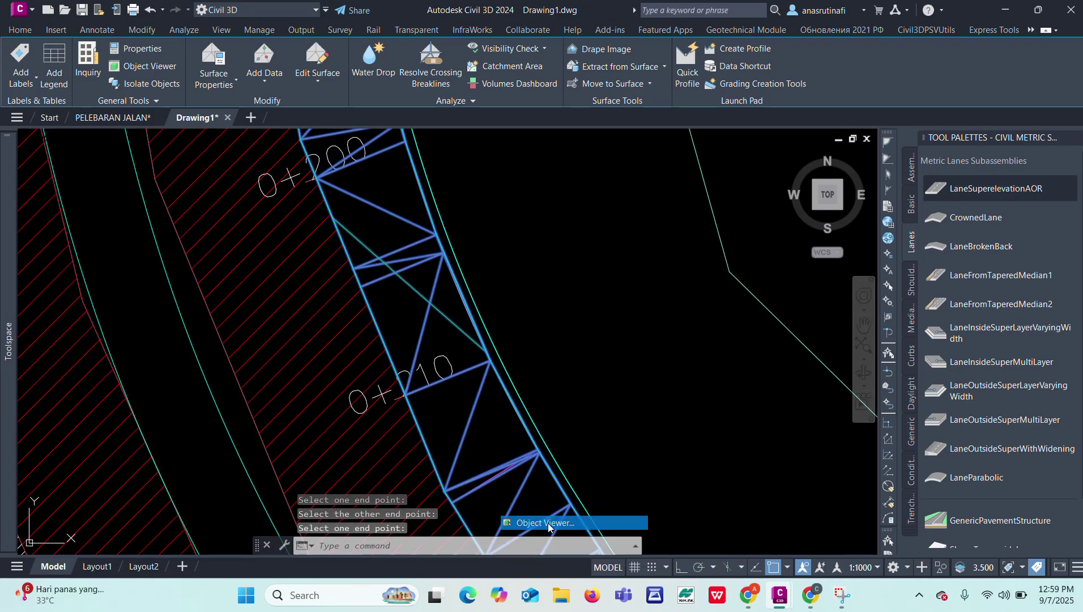
scroll(477, 513, "down", 2)
scroll(476, 513, "up", 2)
key("Escape")
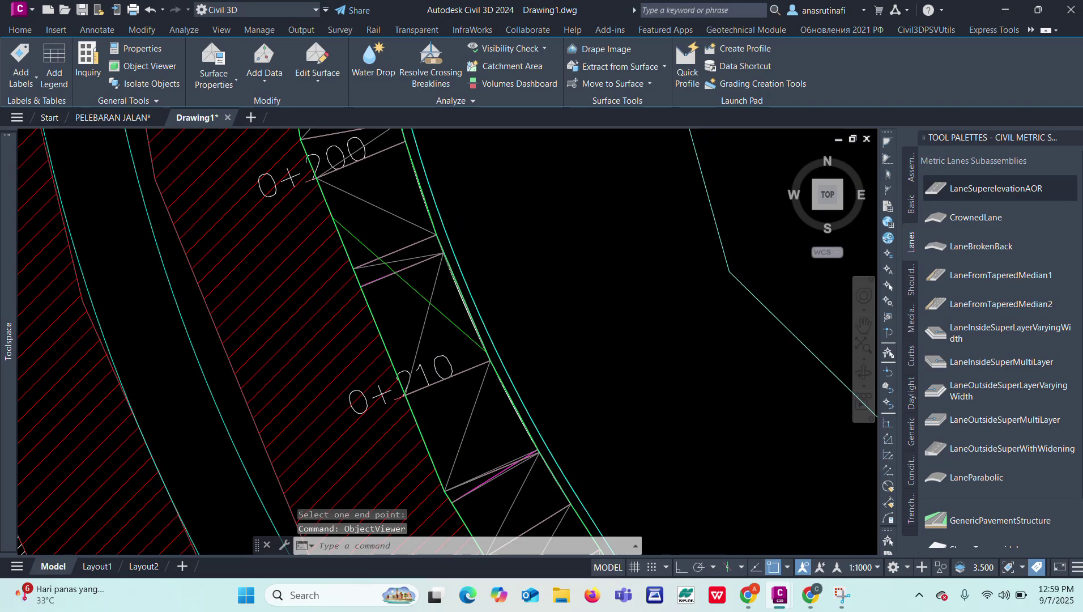
- Start creating sample lines for the alignment Alignment - pelebaran 1
scroll(382, 393, "down", 2)
scroll(419, 305, "down", 5)
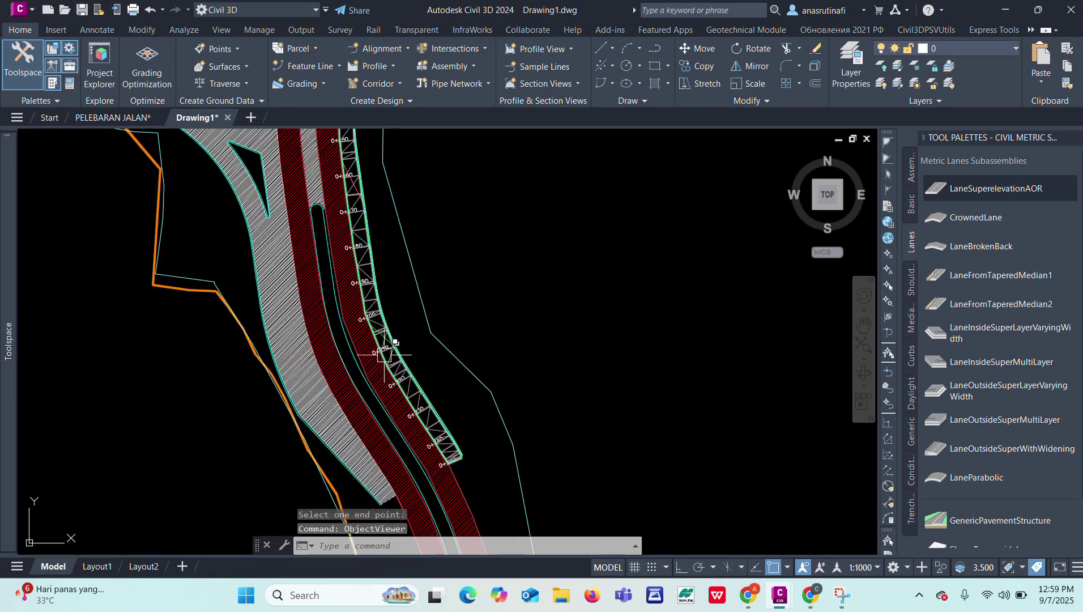
left_click(535, 68)
scroll(367, 322, "up", 1)
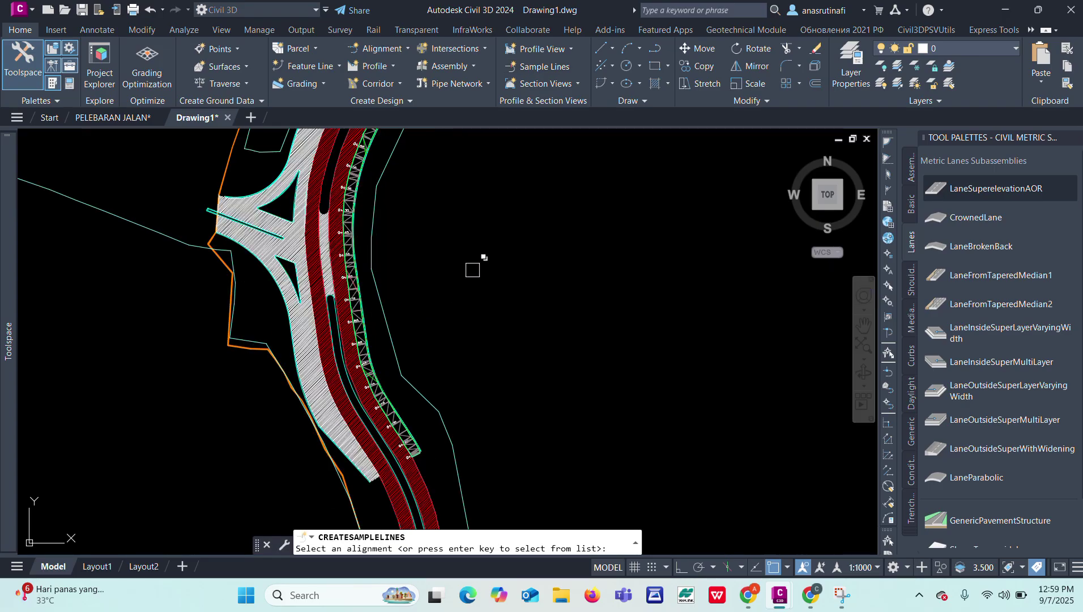
key("Return")
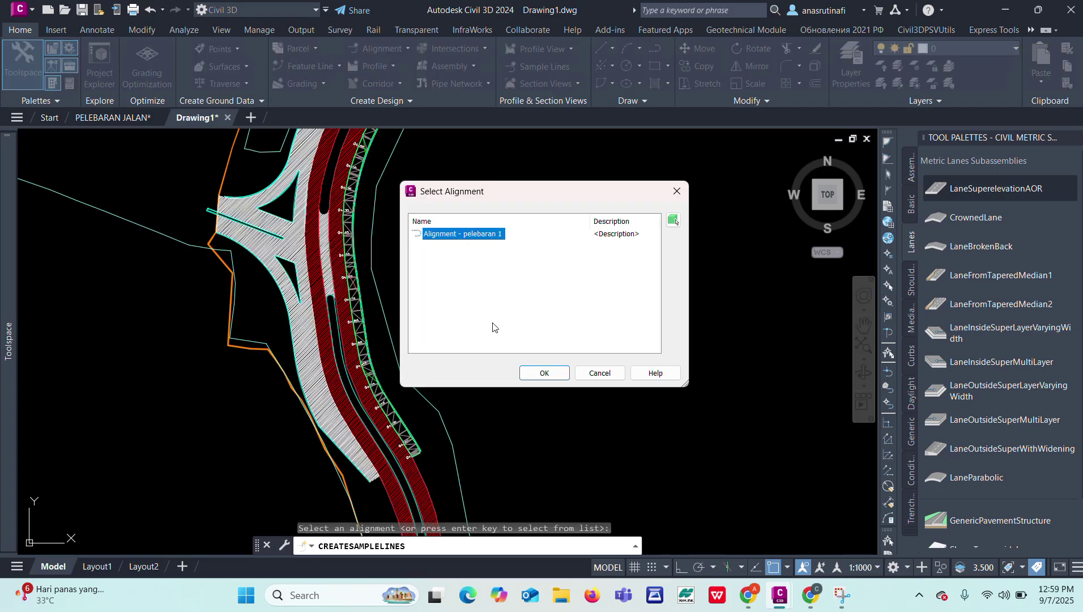
left_click(549, 376)
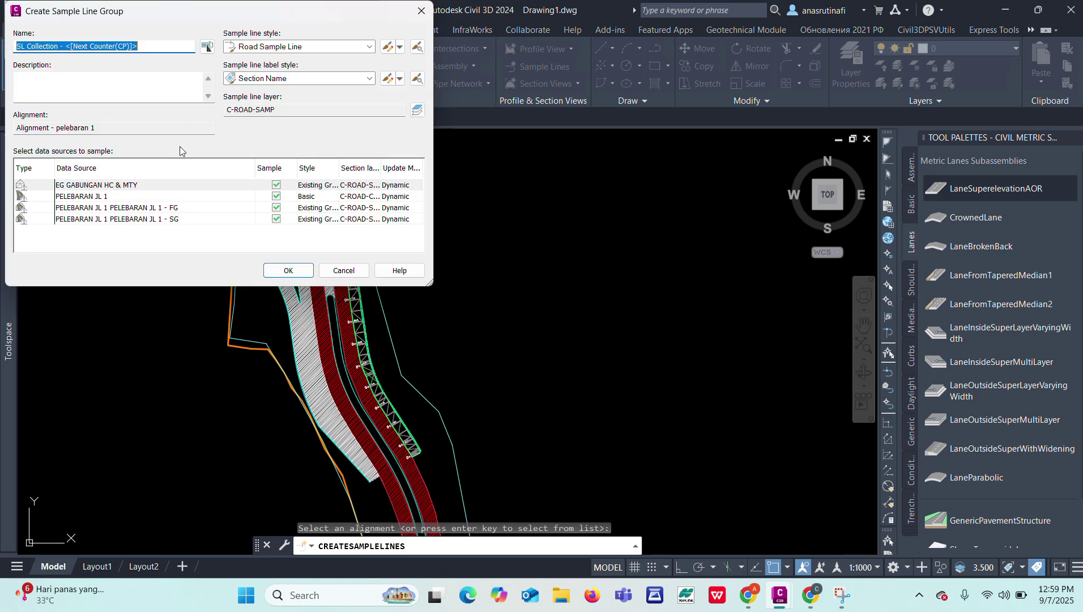
- Set the section style of the EG GABUNGAN HC & MTY surface to eg ANAS for the new sample line group
left_click(321, 190)
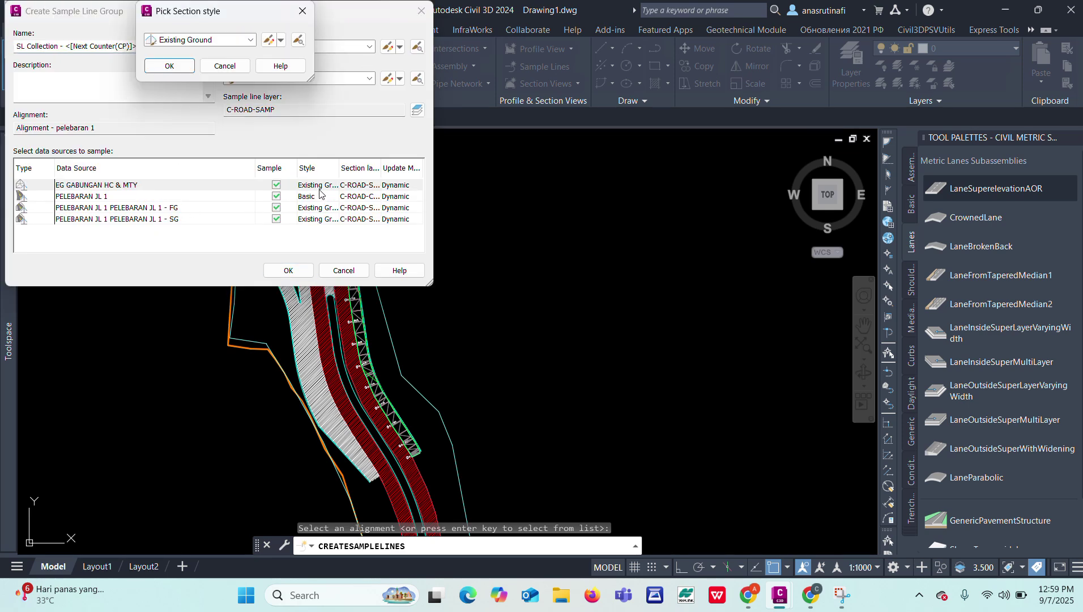
left_click(225, 41)
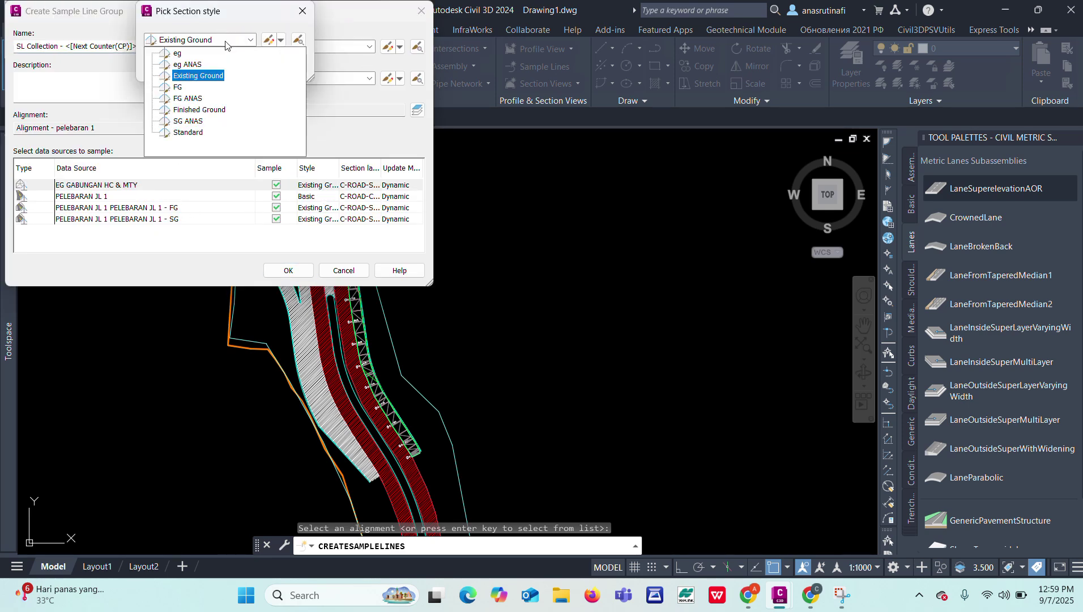
left_click(187, 64)
left_click(165, 65)
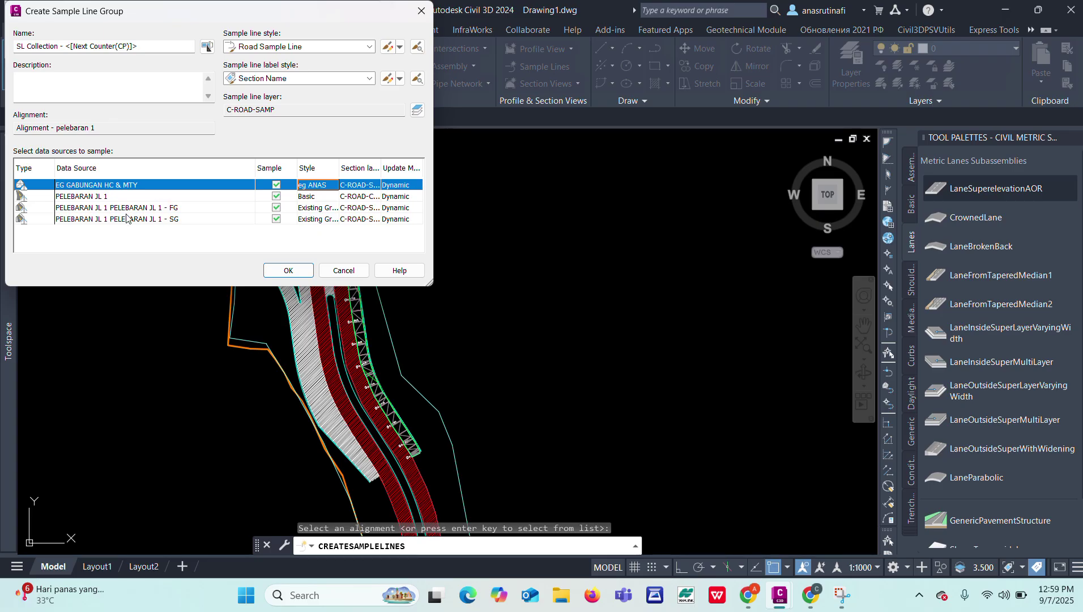
- Set the code set style of the PELEBARAN JL 1 corridor to Basic ANAS in the sample line group
left_click(323, 199)
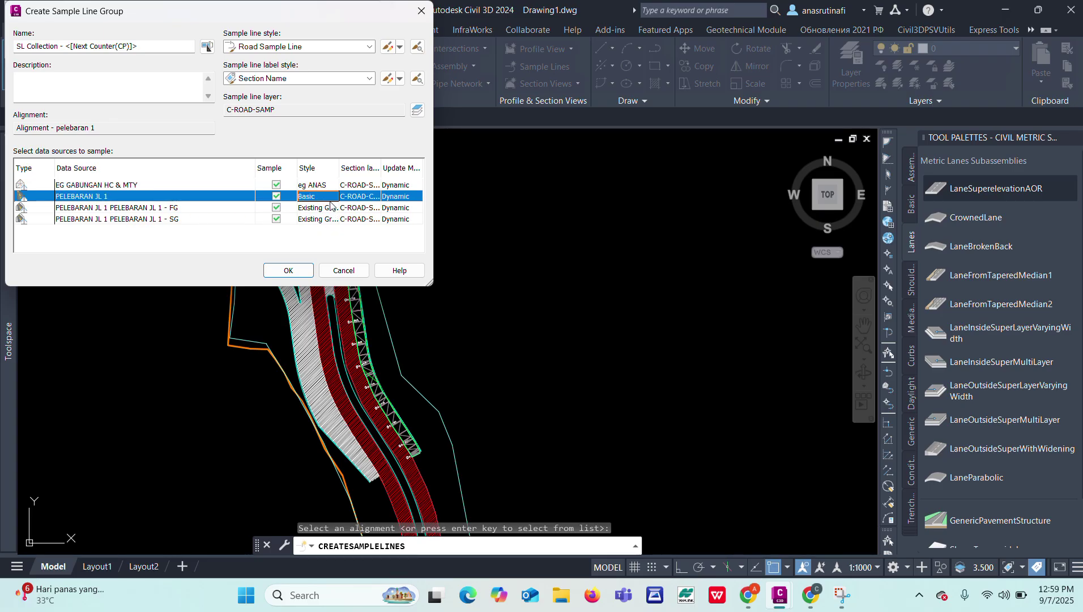
left_click(325, 196)
left_click(199, 40)
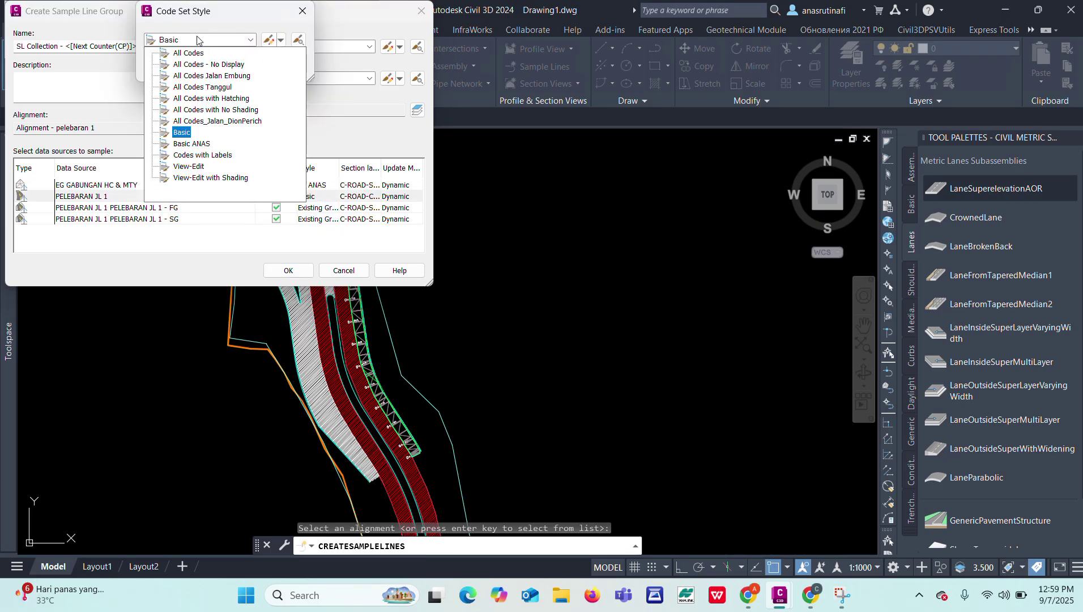
left_click(193, 148)
left_click(178, 67)
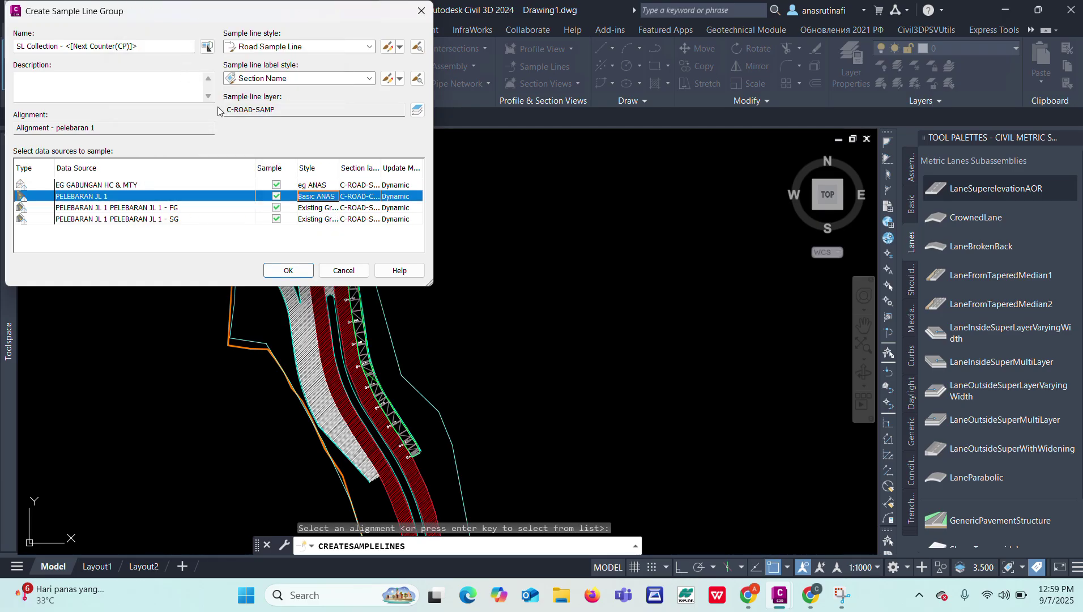
- Set the section style of the PELEBARAN JL 1 - FG surface to FG ANAS
left_click(330, 208)
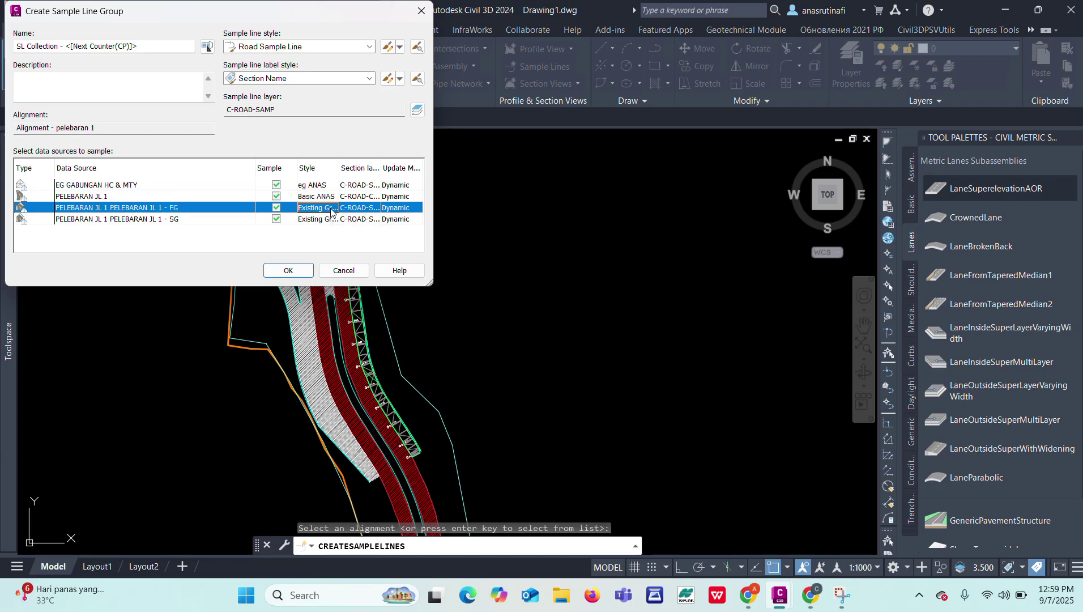
left_click(332, 209)
left_click(222, 42)
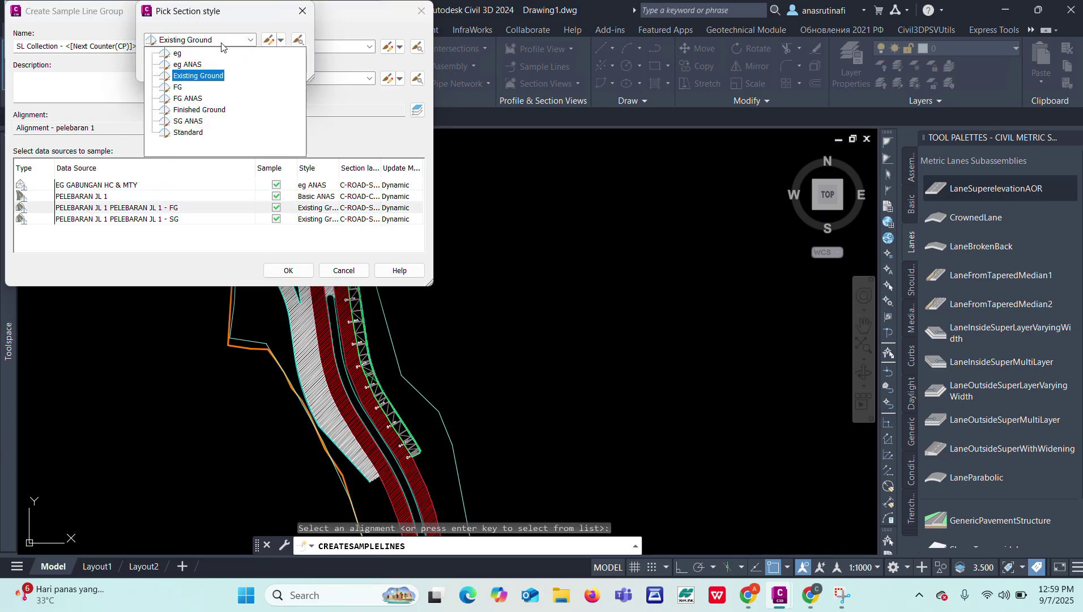
left_click(193, 100)
left_click(193, 101)
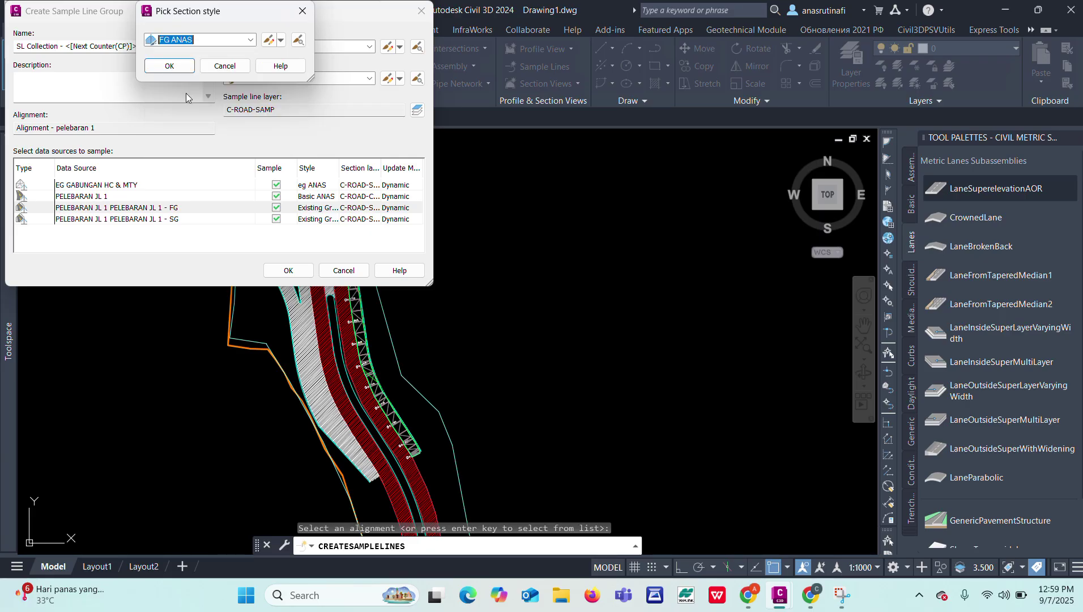
left_click(170, 66)
- Set the section style of the PELEBARAN JL 1 - SG surface to SG ANAS and accept the sample line group settings
left_click(329, 219)
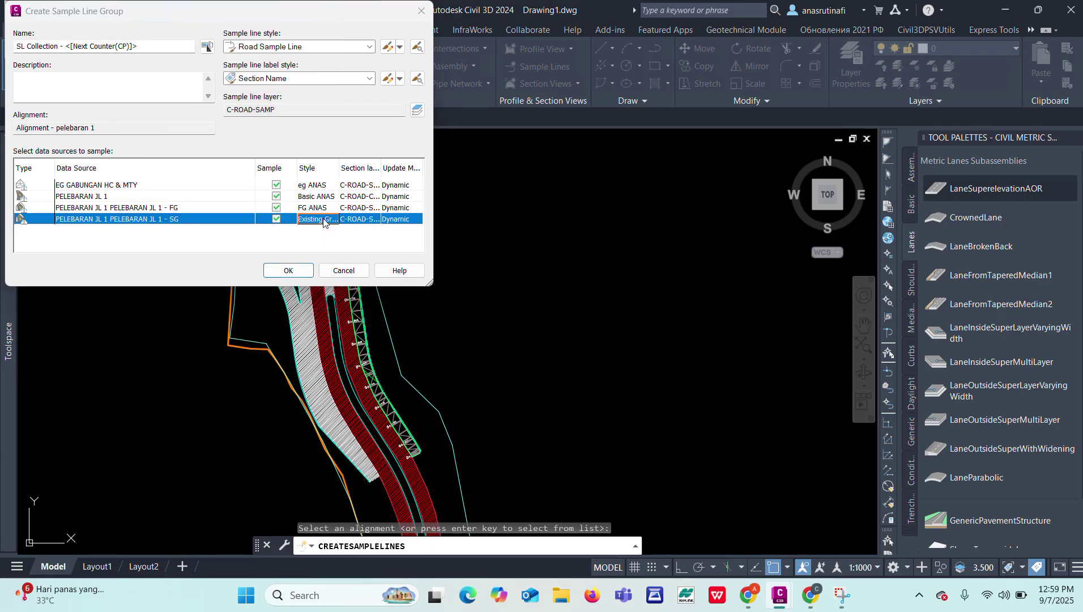
left_click(329, 219)
left_click(211, 42)
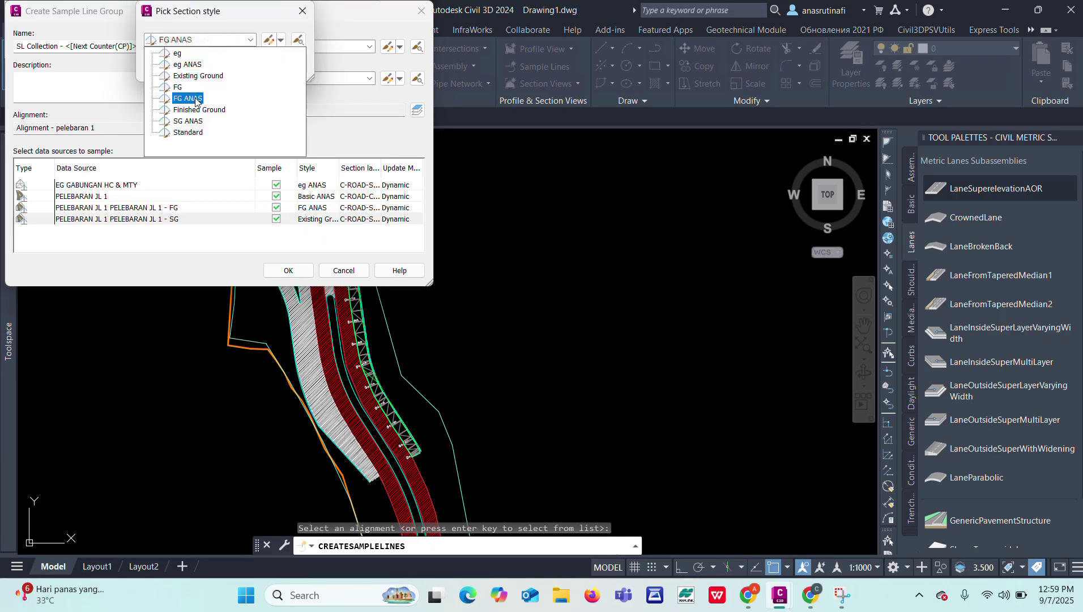
left_click(192, 120)
left_click(170, 66)
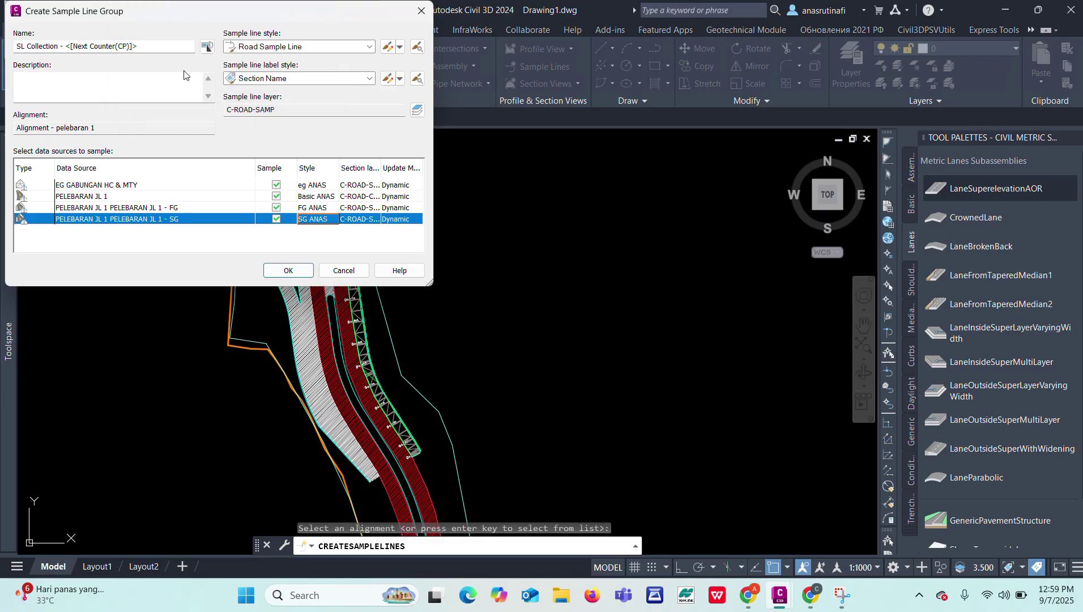
left_click(286, 270)
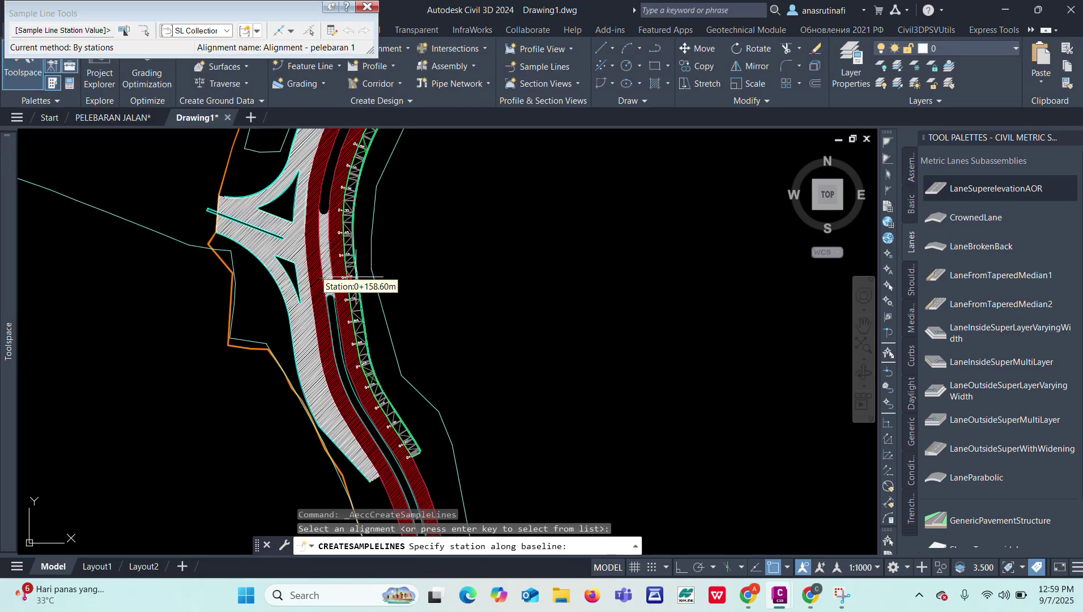
- Choose to create the sample lines by range of stations, with left and right swath widths of 7 m
left_click(291, 31)
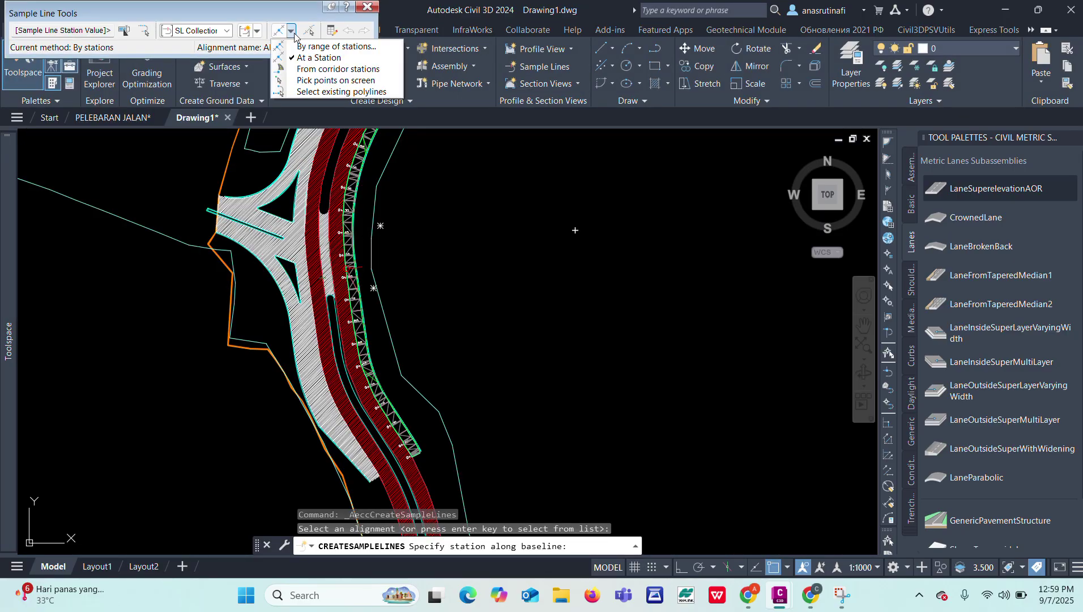
left_click(309, 48)
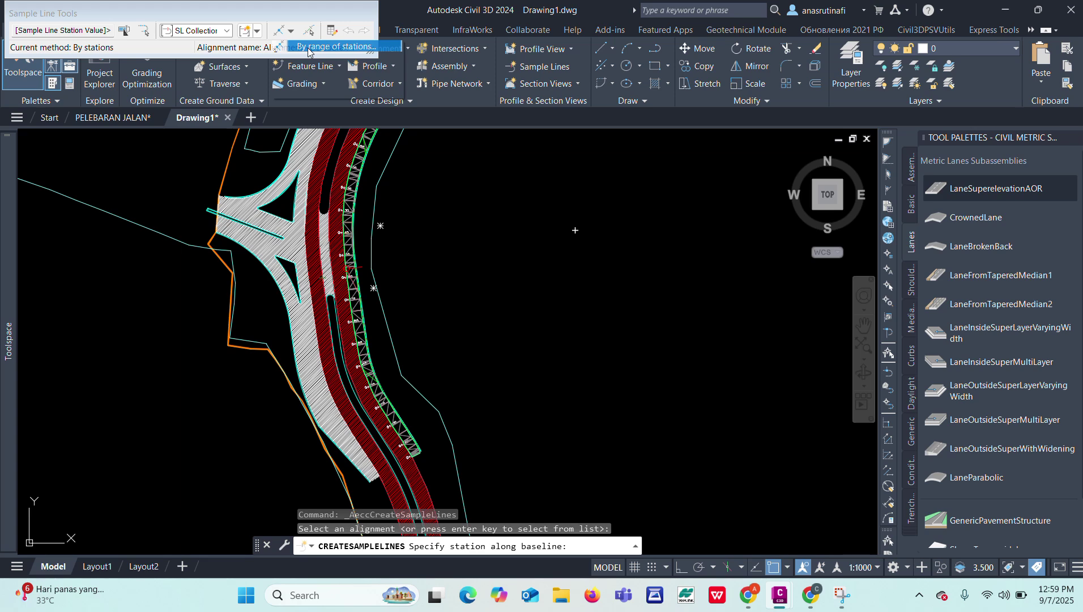
scroll(227, 134, "down", 2)
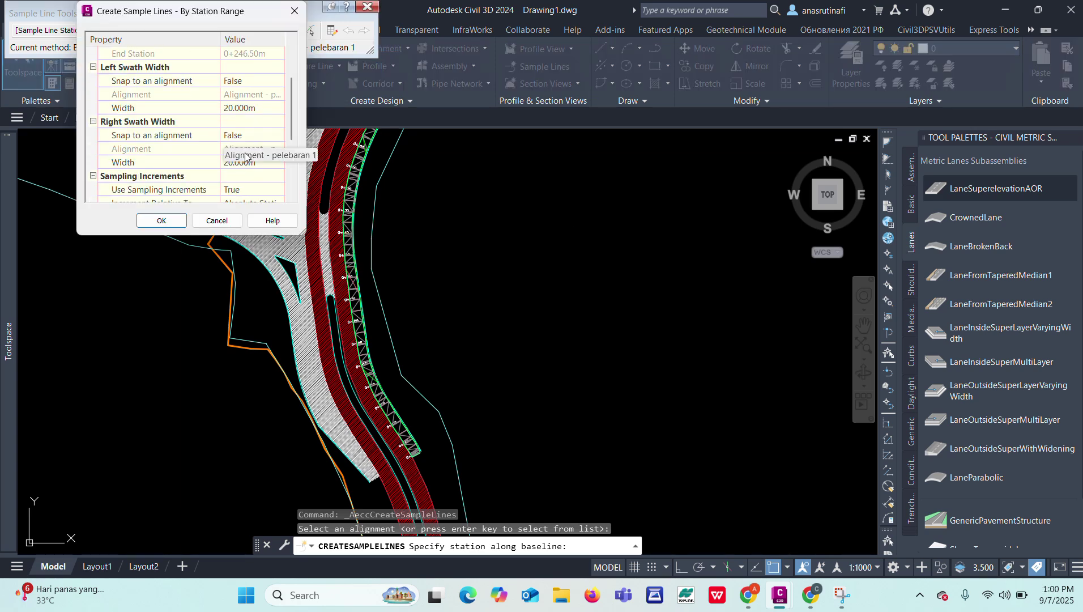
left_click(257, 108)
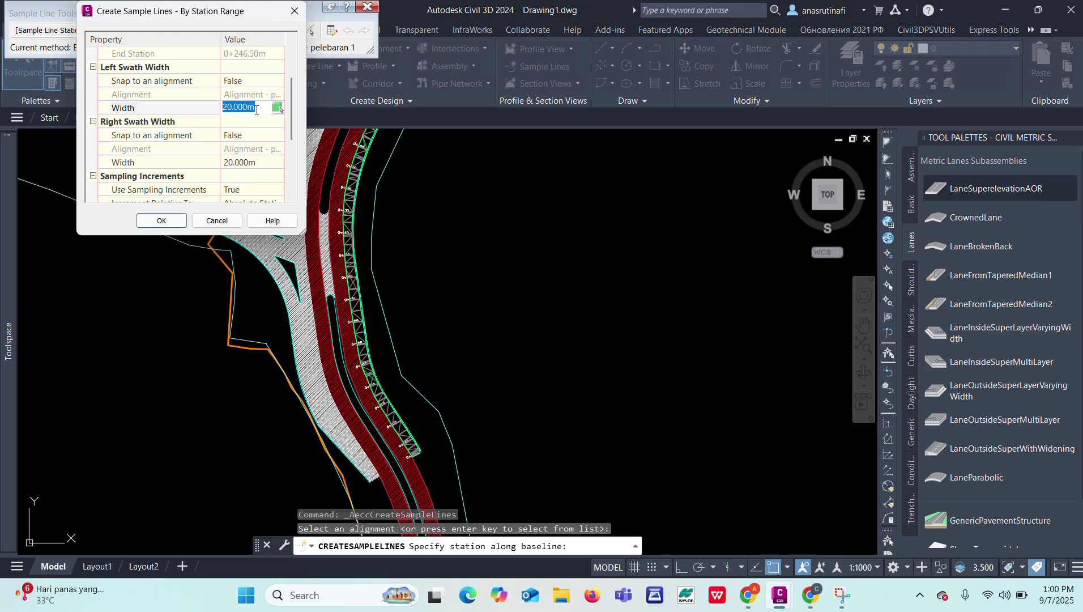
type("7")
left_click(279, 163)
type("7")
key("Return")
- Set the sampling increments along tangents, curves and spirals to 5 m
scroll(268, 163, "down", 2)
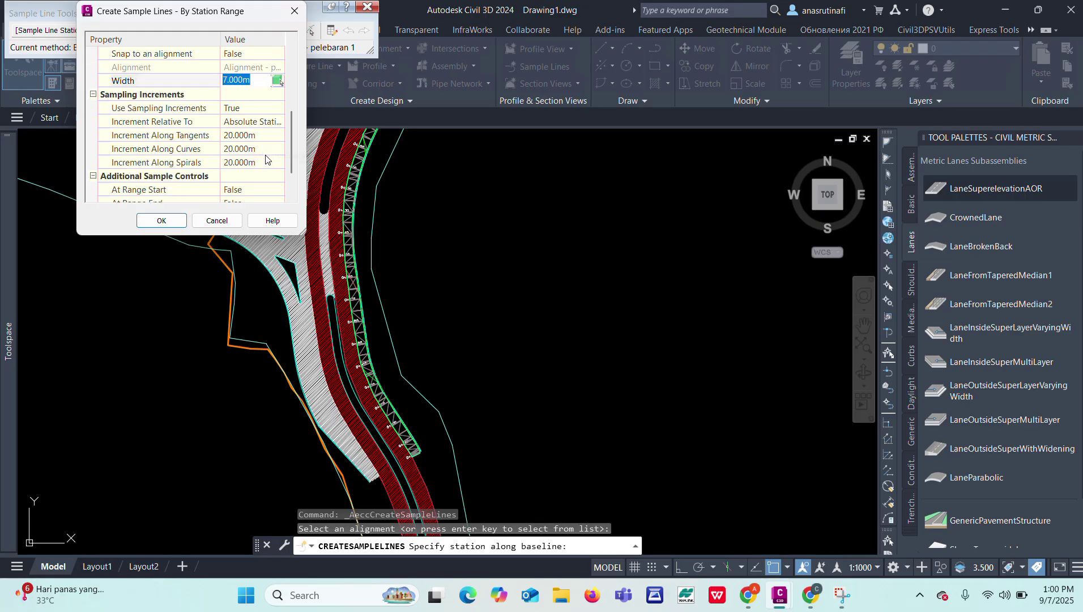
left_click(263, 134)
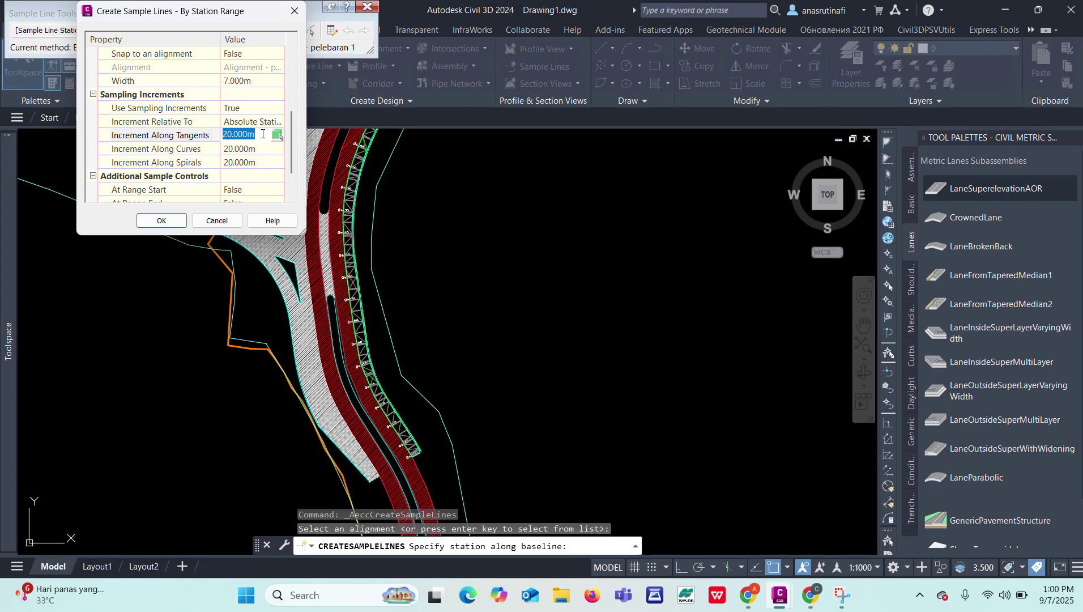
type("5")
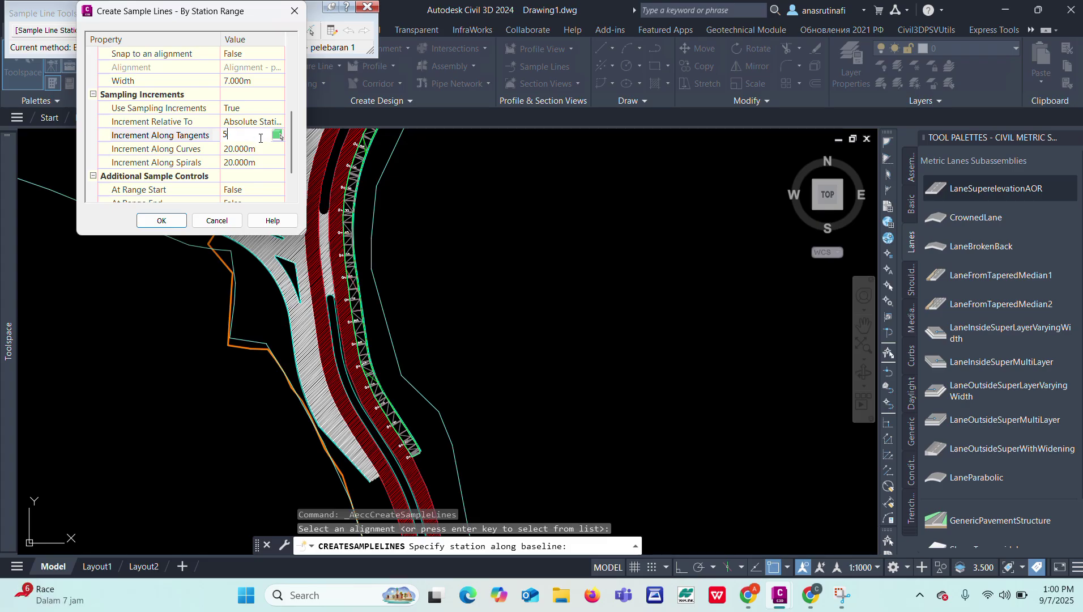
left_click(261, 149)
type("5")
left_click(281, 163)
type("5")
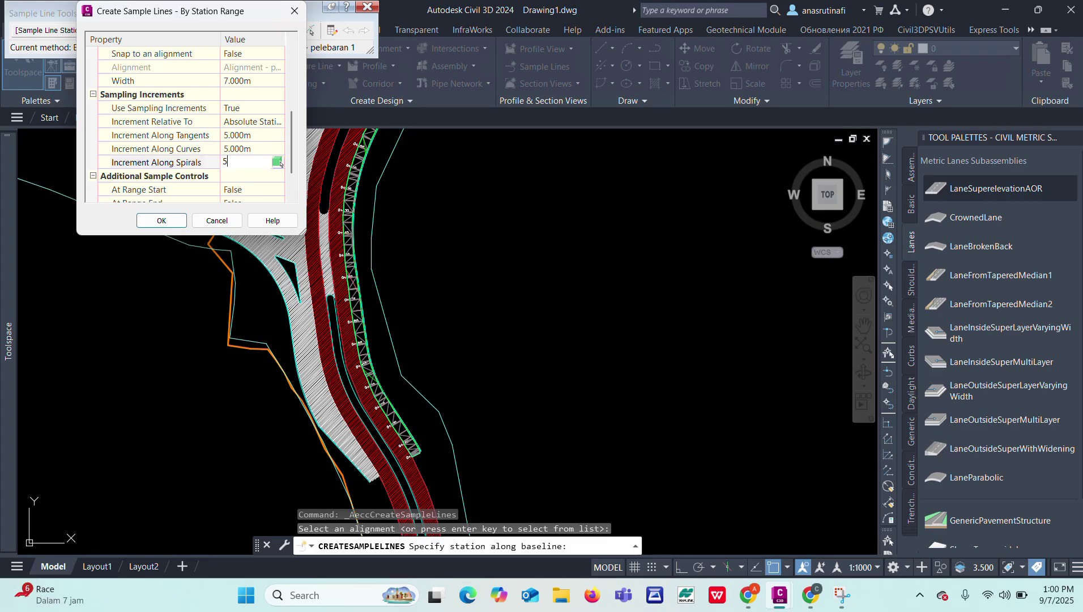
- Enable an additional sample line at the range start by setting At Range Start to True
scroll(259, 163, "down", 1)
left_click(253, 148)
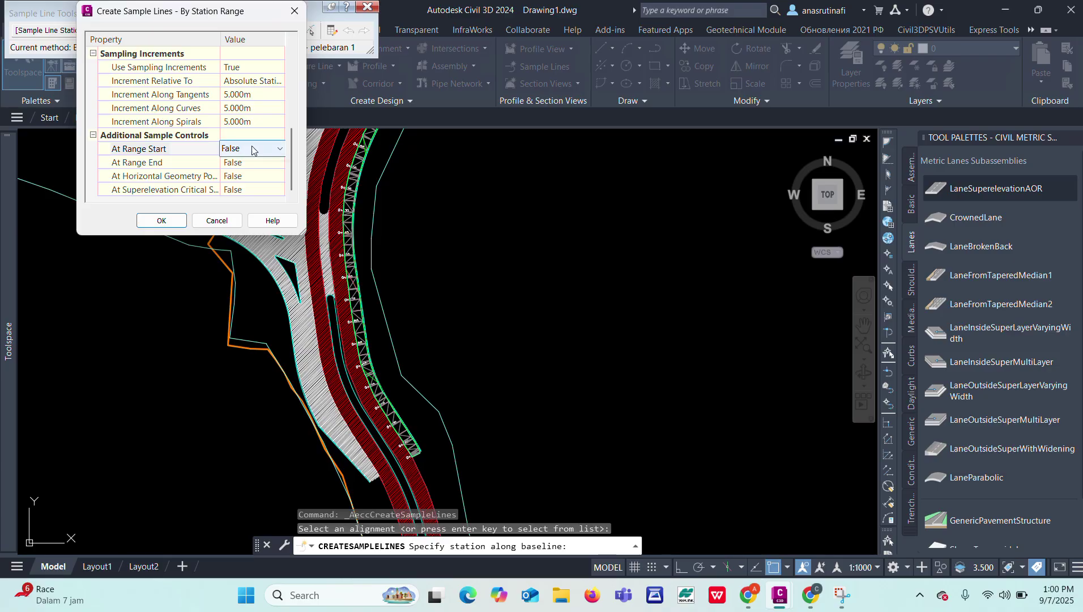
left_click(252, 149)
left_click(229, 175)
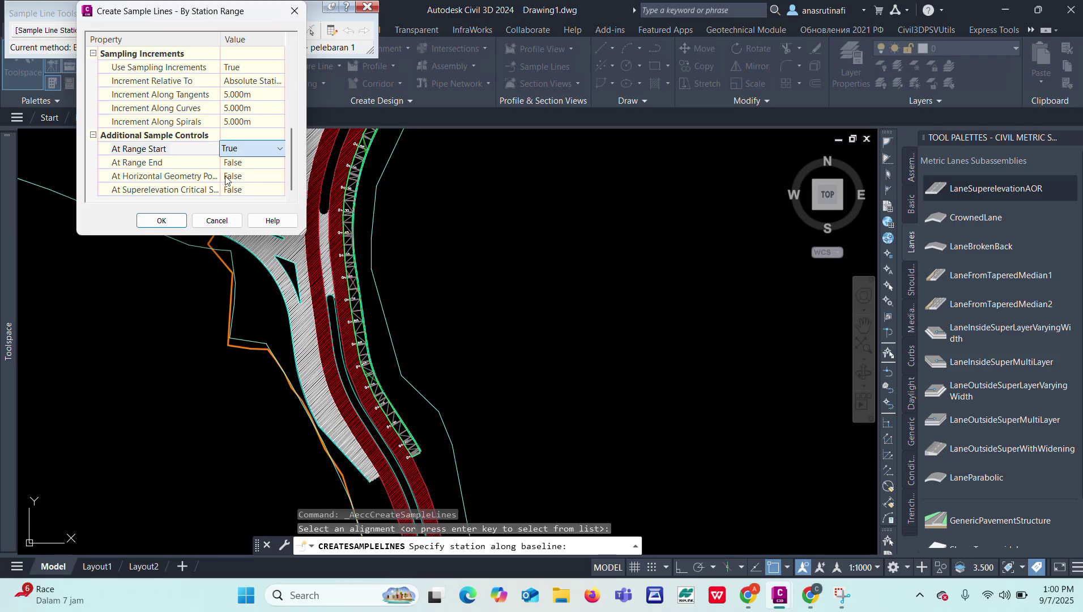
- Enable an additional sample line at the range end and create the sample lines along the alignment
left_click(244, 163)
left_click(243, 164)
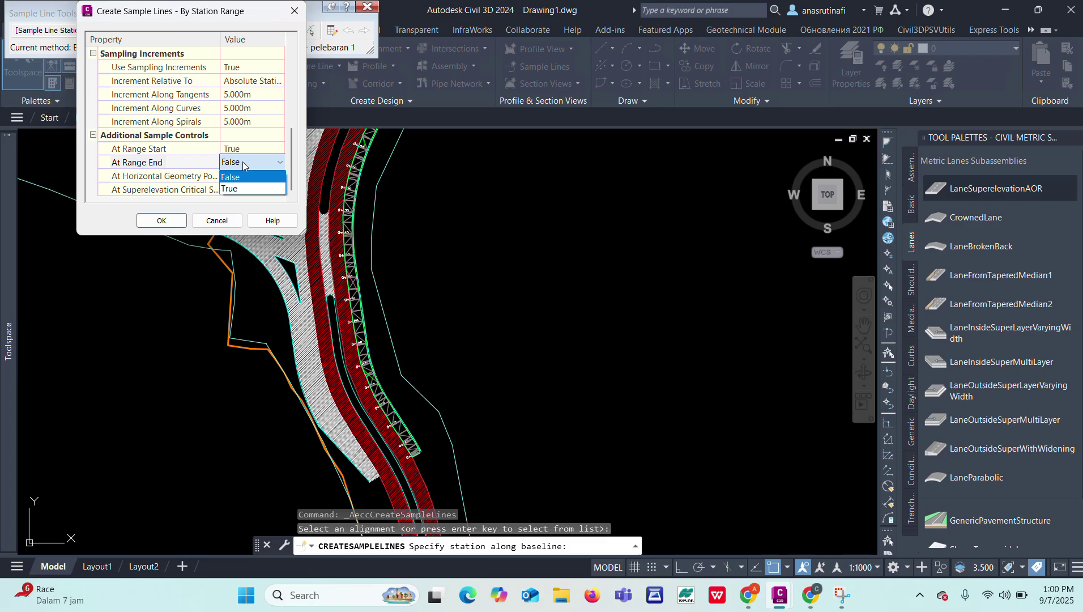
left_click(228, 187)
left_click(161, 220)
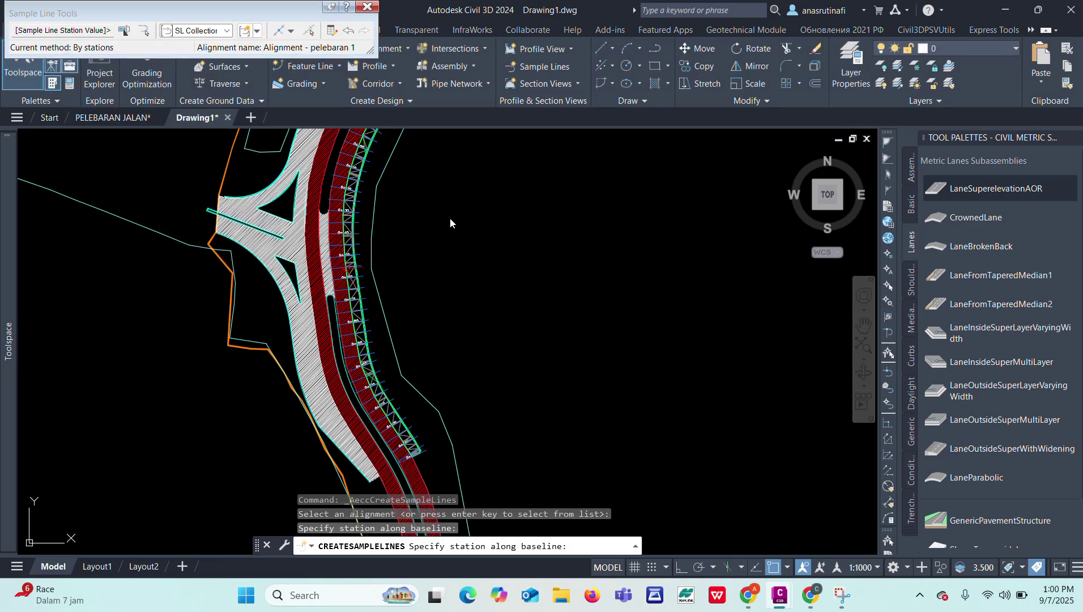
key("Return")
- Change the sample line label group's style to Section Name Cross ANAS
scroll(423, 266, "down", 3)
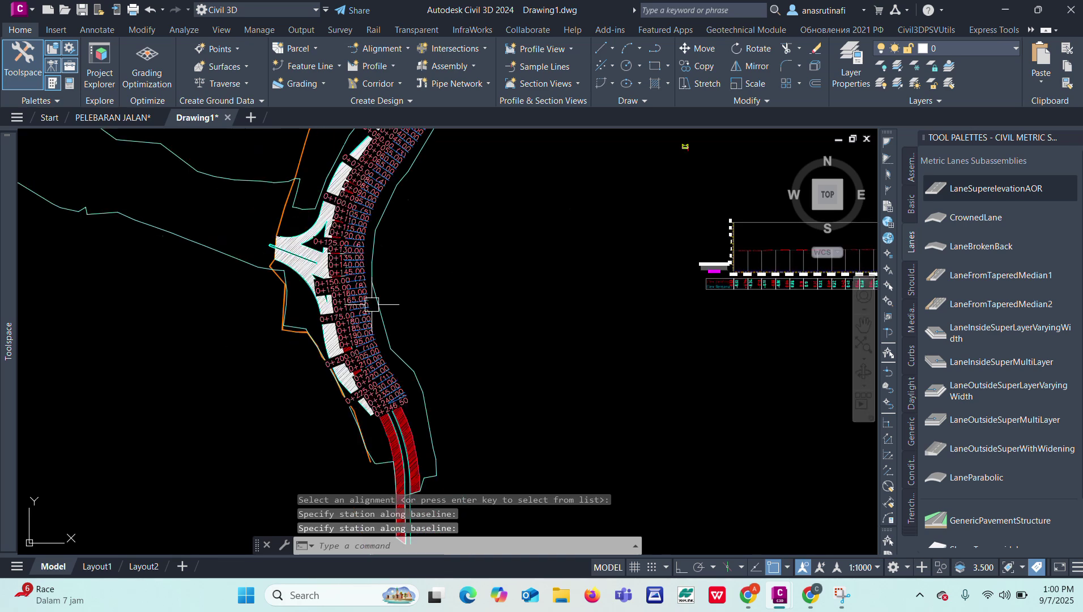
scroll(381, 193, "up", 6)
scroll(381, 193, "up", 2)
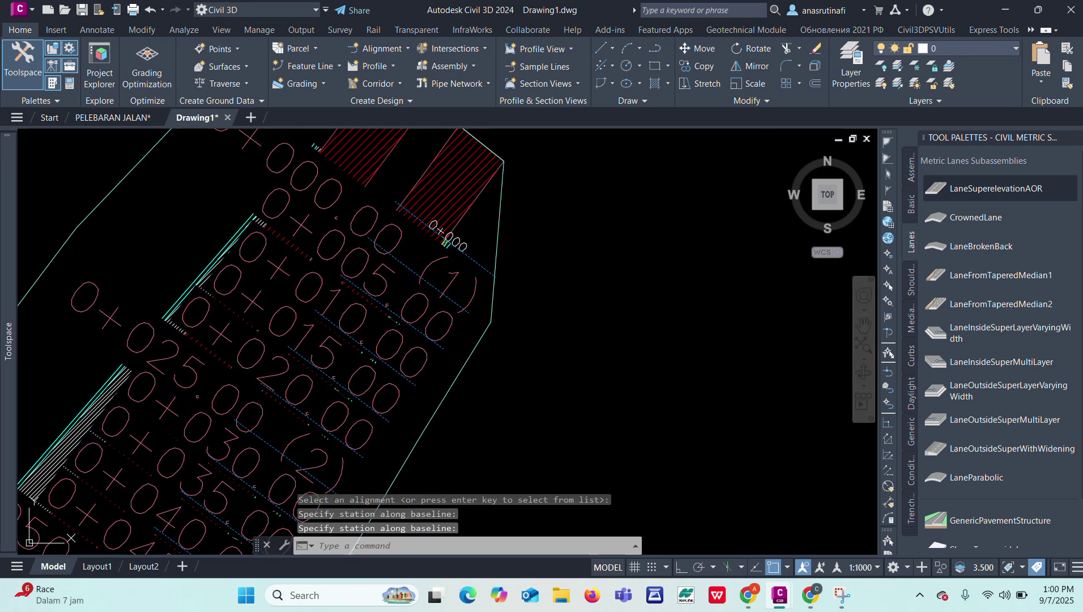
left_click(376, 214)
left_click(179, 71)
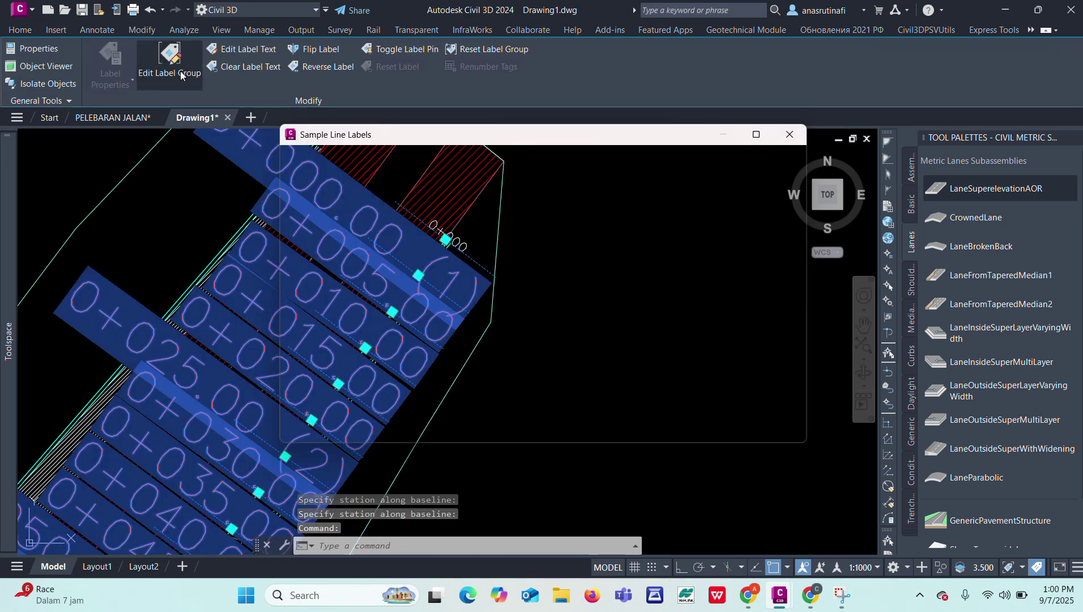
left_click(450, 213)
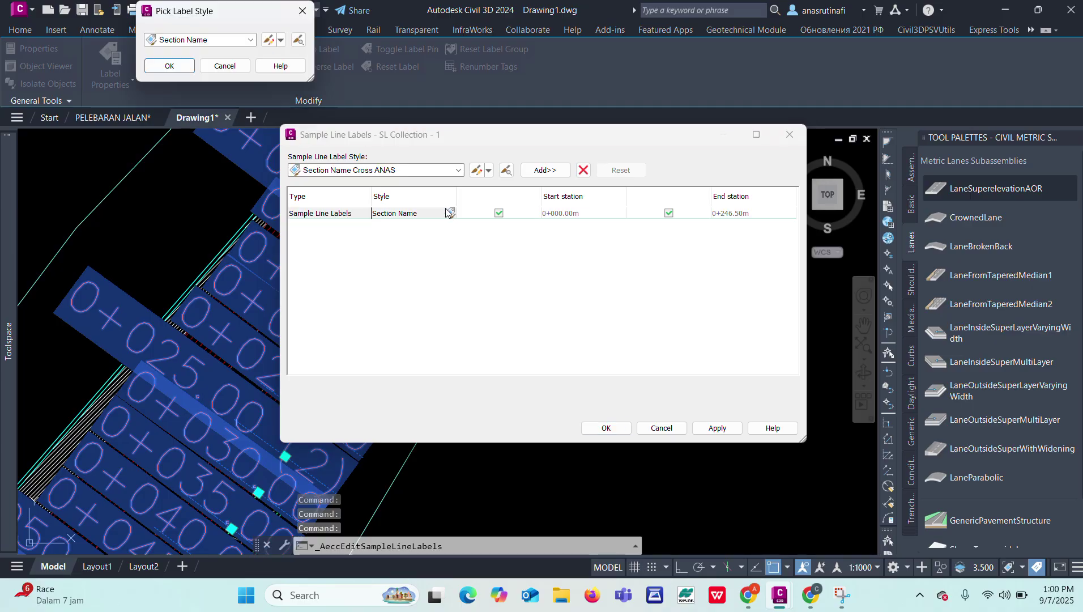
left_click(250, 39)
left_click(229, 76)
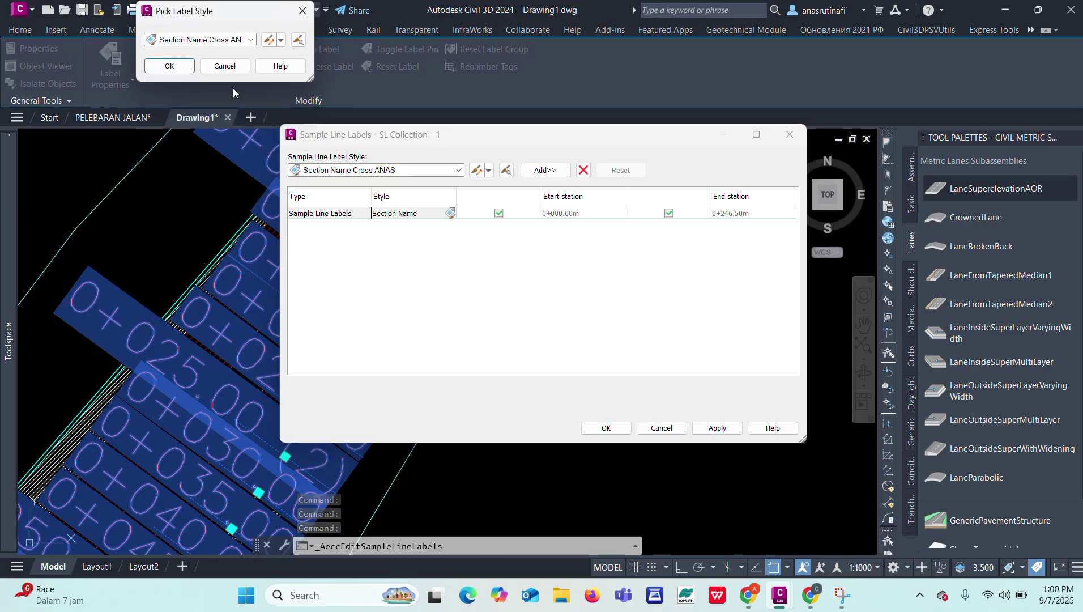
left_click(169, 66)
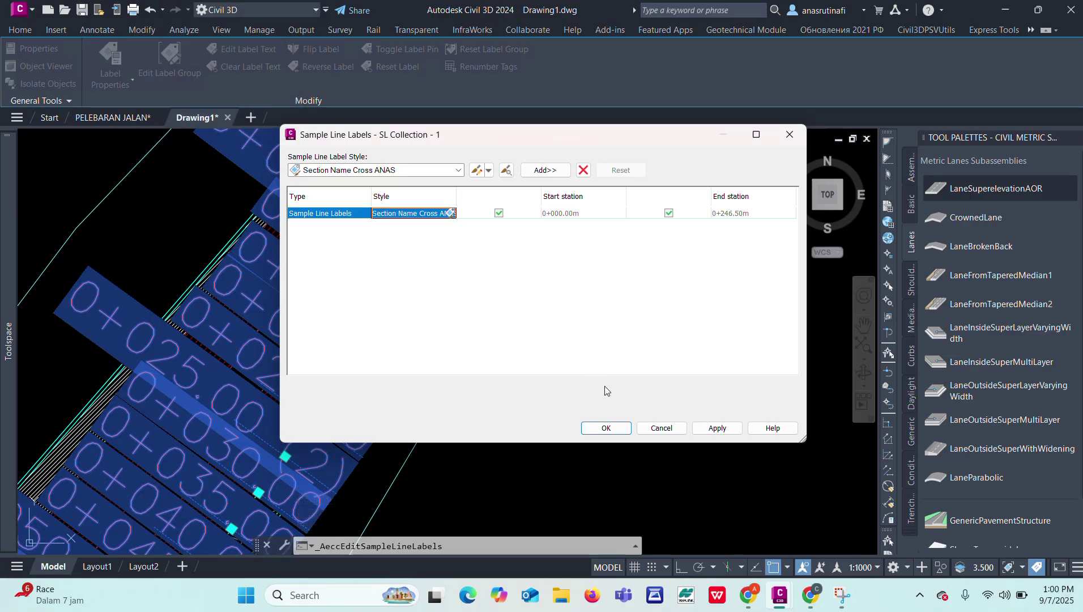
left_click(604, 428)
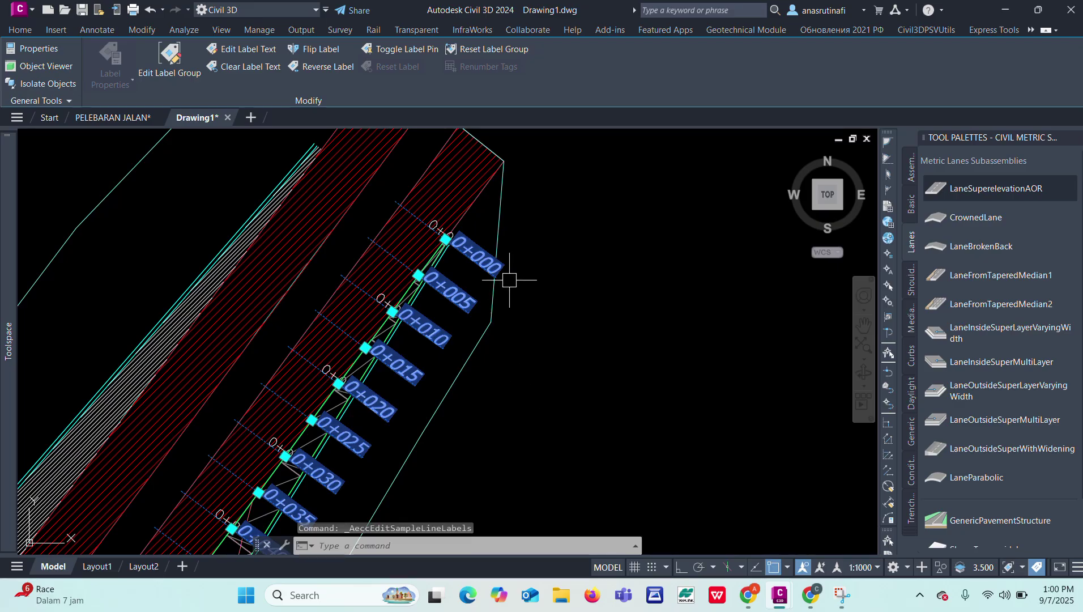
key("Escape")
- Delete the station label group of the sample lines
scroll(448, 272, "up", 6)
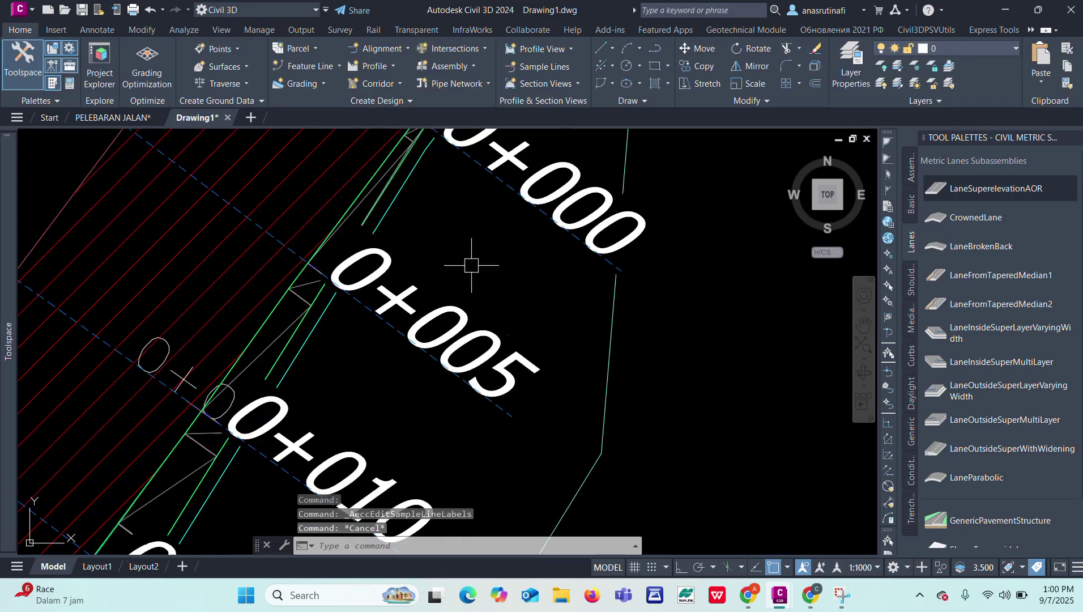
scroll(537, 176, "down", 4)
scroll(545, 184, "up", 2)
left_click(550, 175)
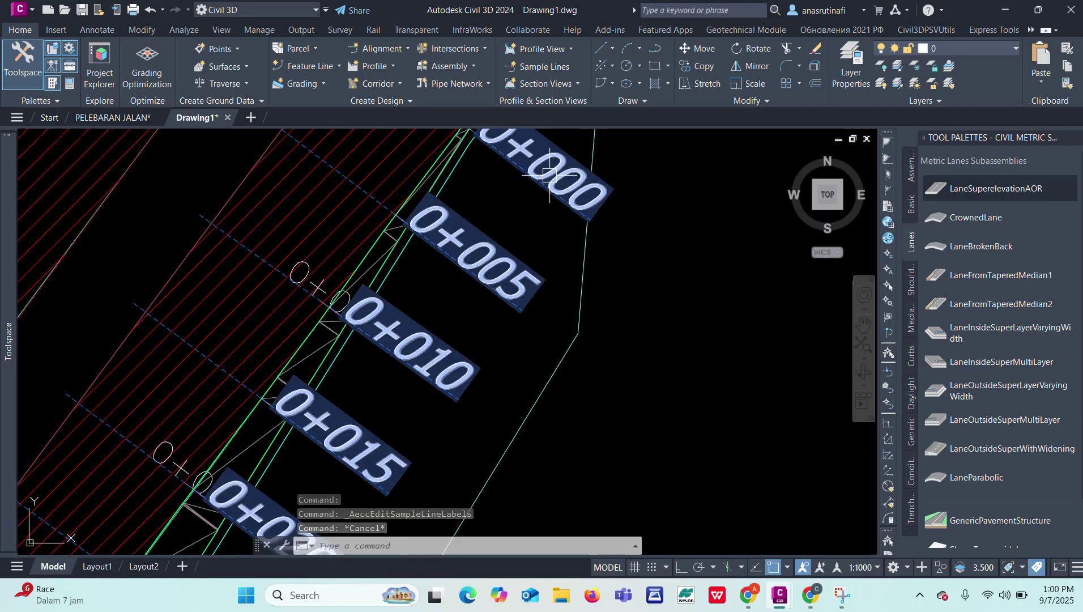
key("Delete")
- Inspect the sample lines along the whole widening alignment, from its start to its end
scroll(445, 225, "down", 6)
scroll(373, 363, "up", 6)
scroll(306, 293, "up", 2)
scroll(357, 246, "down", 8)
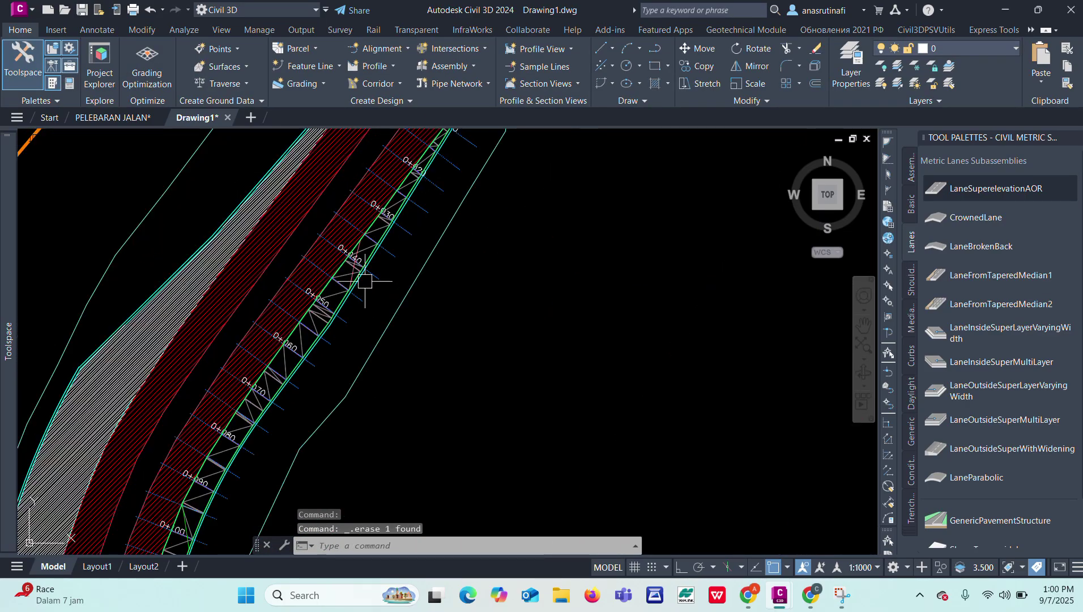
scroll(289, 455, "up", 6)
scroll(286, 447, "up", 2)
scroll(351, 472, "down", 6)
scroll(283, 423, "up", 6)
scroll(288, 464, "down", 2)
scroll(283, 464, "up", 2)
scroll(298, 460, "down", 2)
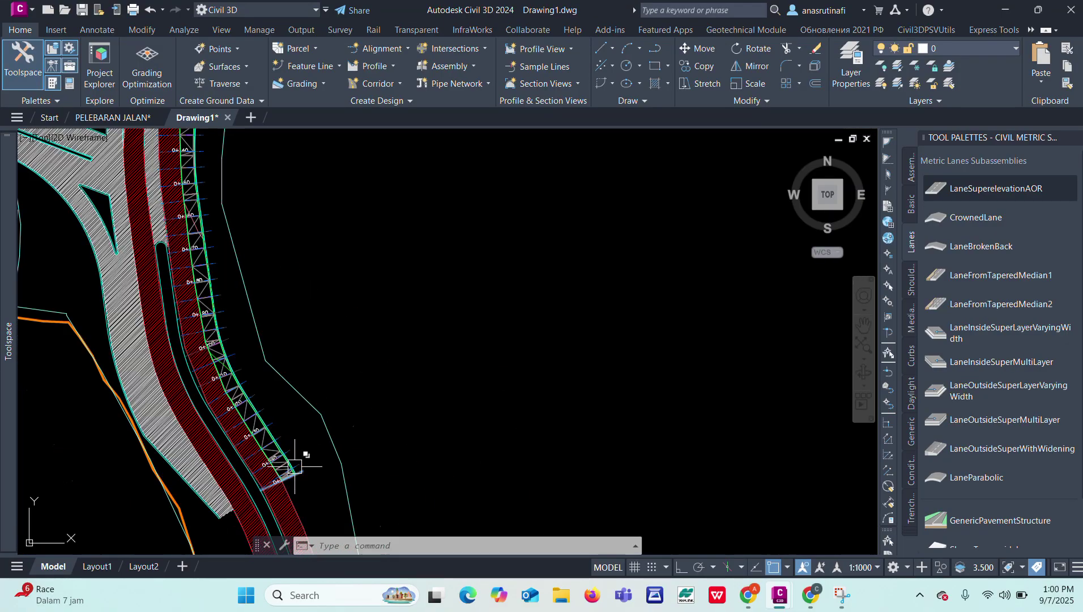
- Start creating multiple section views for Alignment - pelebaran 1 with the sample line group SL Collection - 1
left_click(554, 81)
left_click(552, 105)
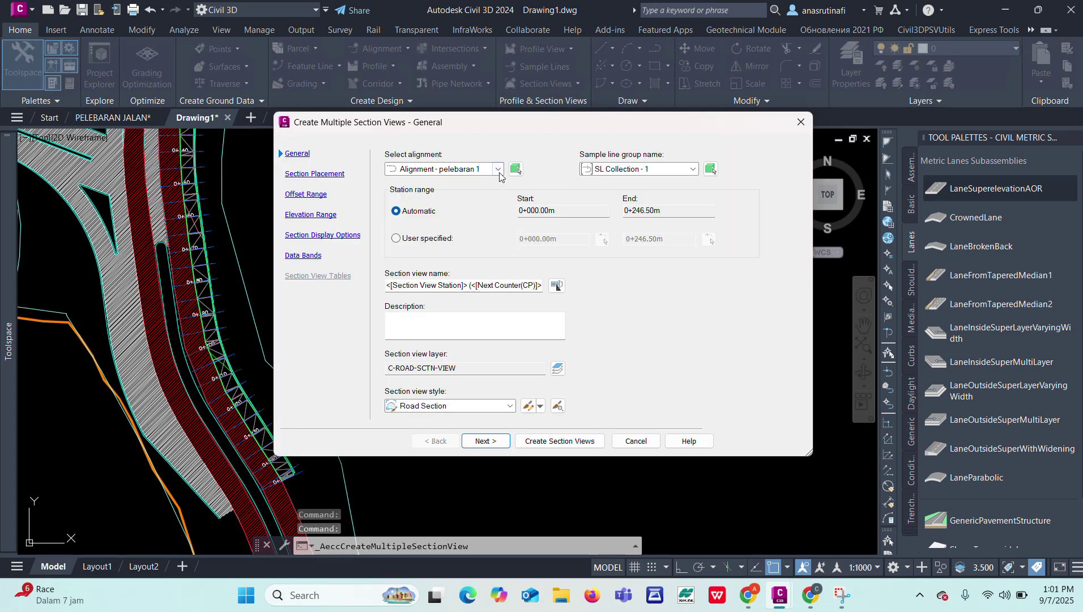
left_click(498, 169)
left_click(459, 182)
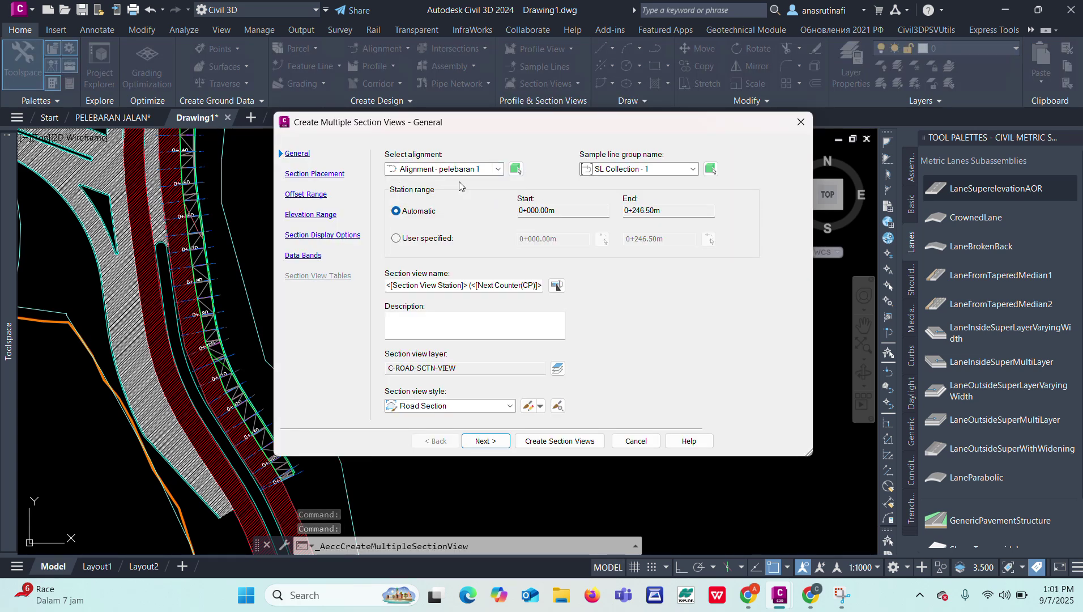
left_click(667, 170)
left_click(644, 184)
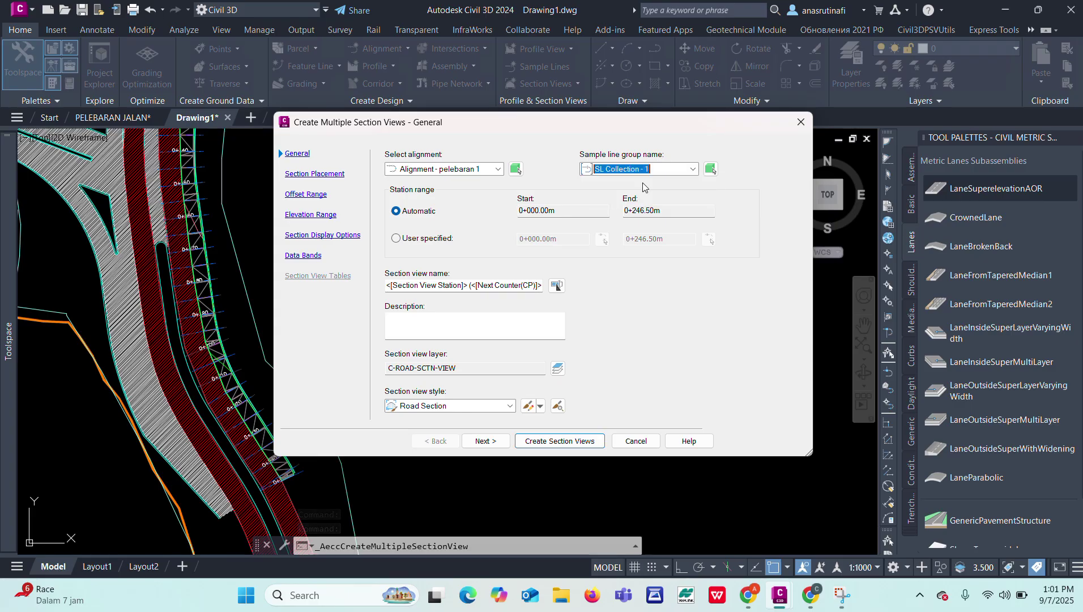
- Replace the section view name template with the name GROP 1
left_click(554, 284)
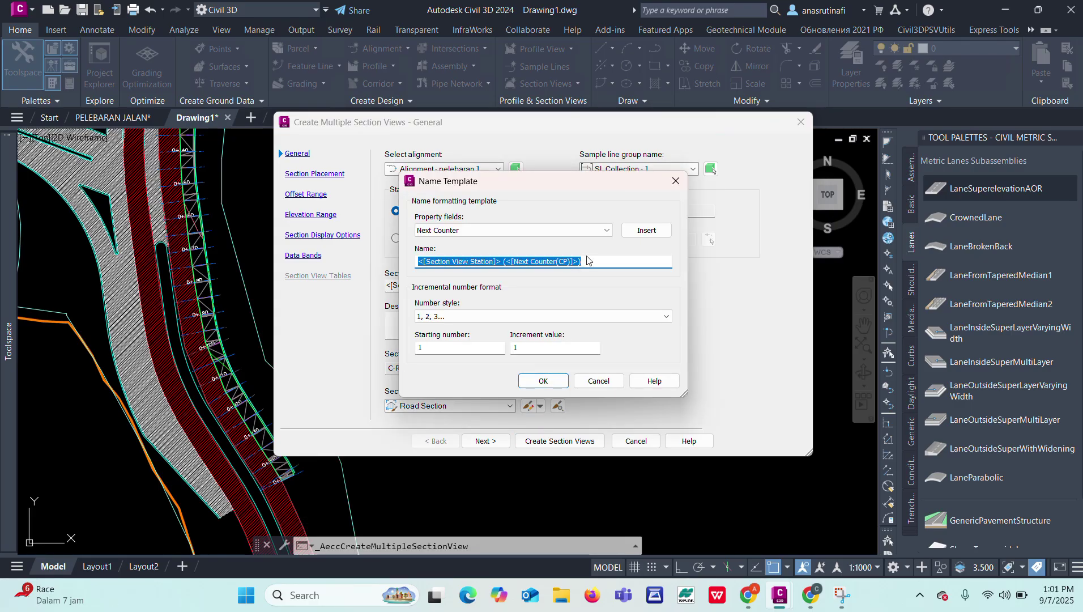
type("GROP 1")
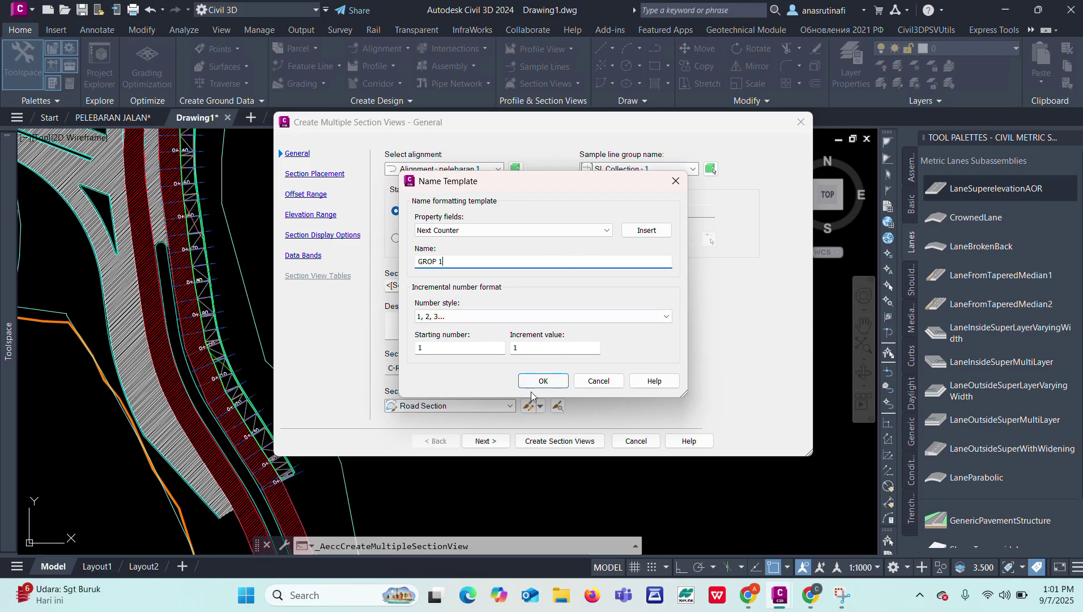
left_click(538, 382)
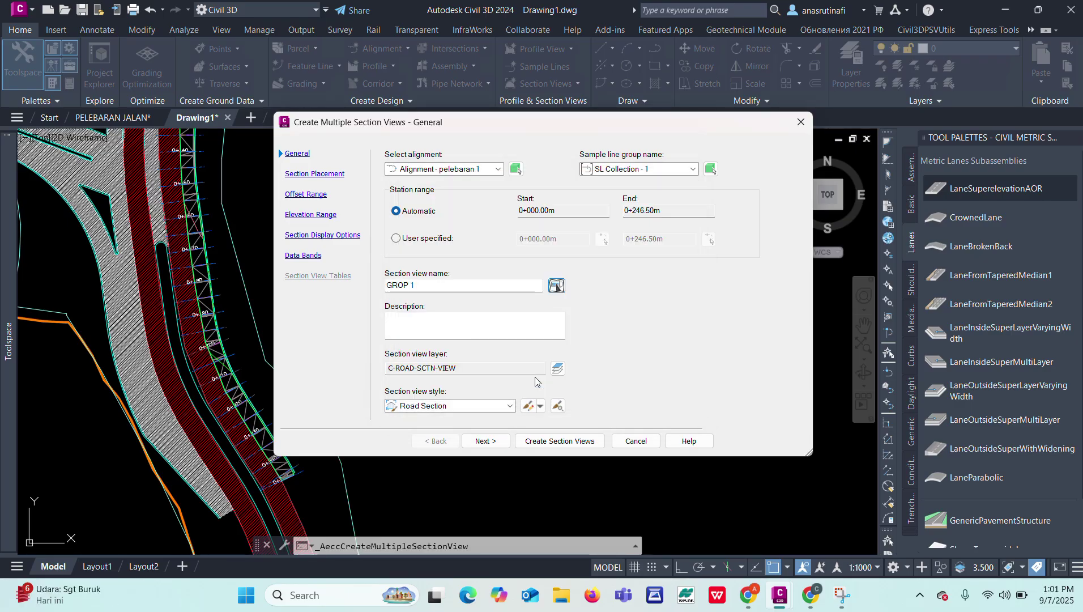
- Keep the placement, offset, elevation and section display settings, and choose Band Set_ANS SHOP DRAWING as the data band set
left_click(490, 442)
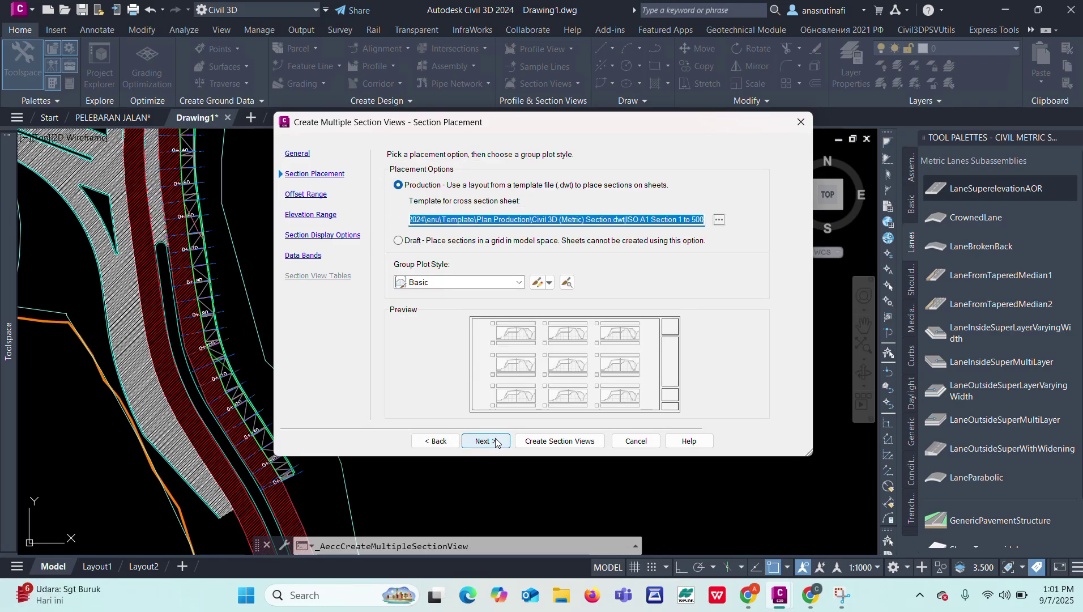
left_click(486, 441)
left_click(486, 441)
left_click(486, 442)
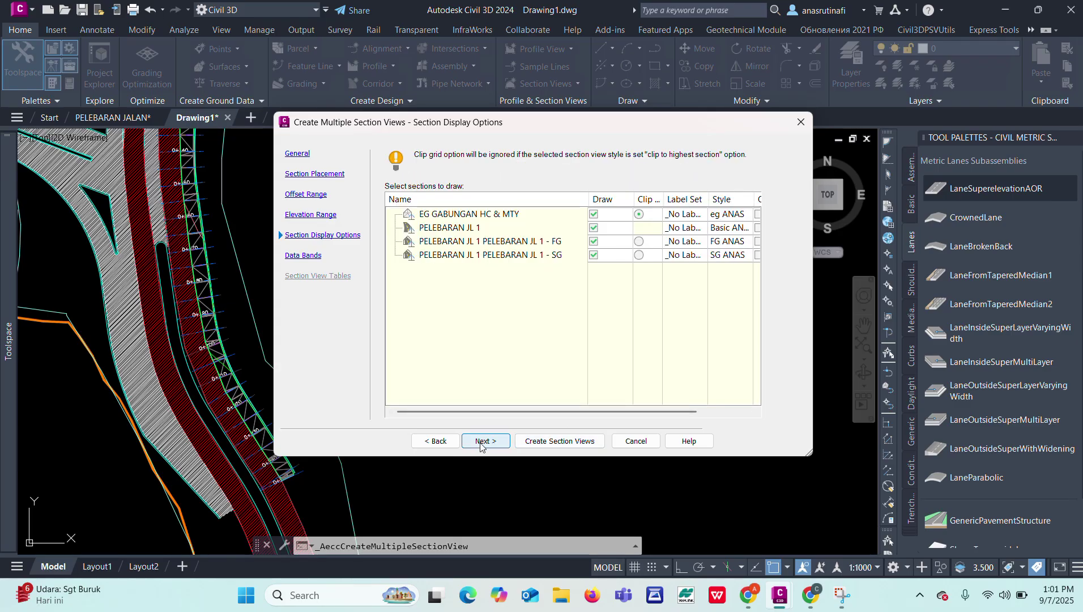
left_click(482, 441)
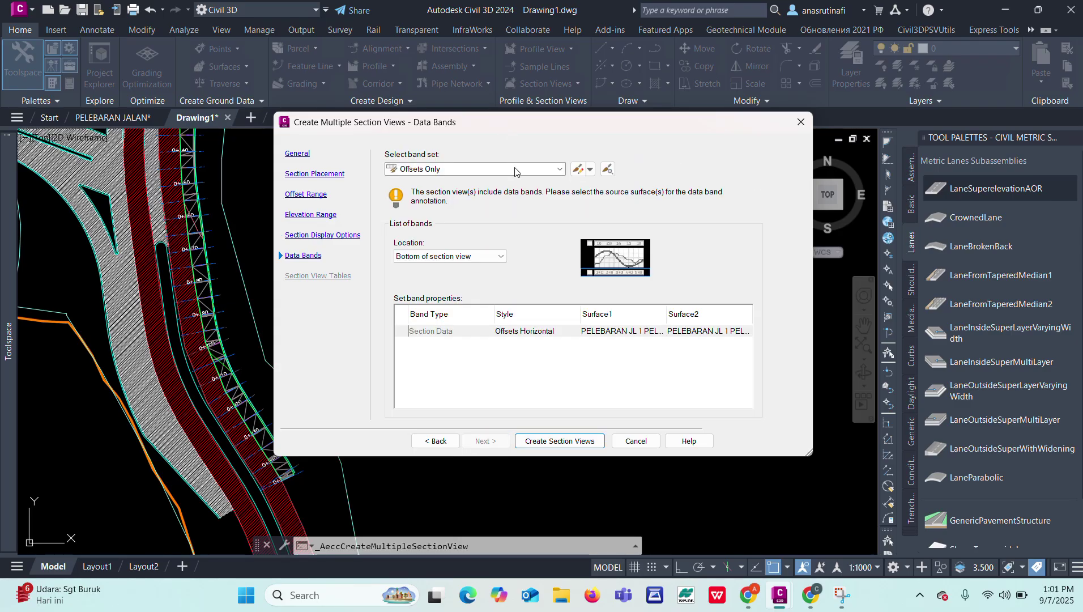
left_click(517, 171)
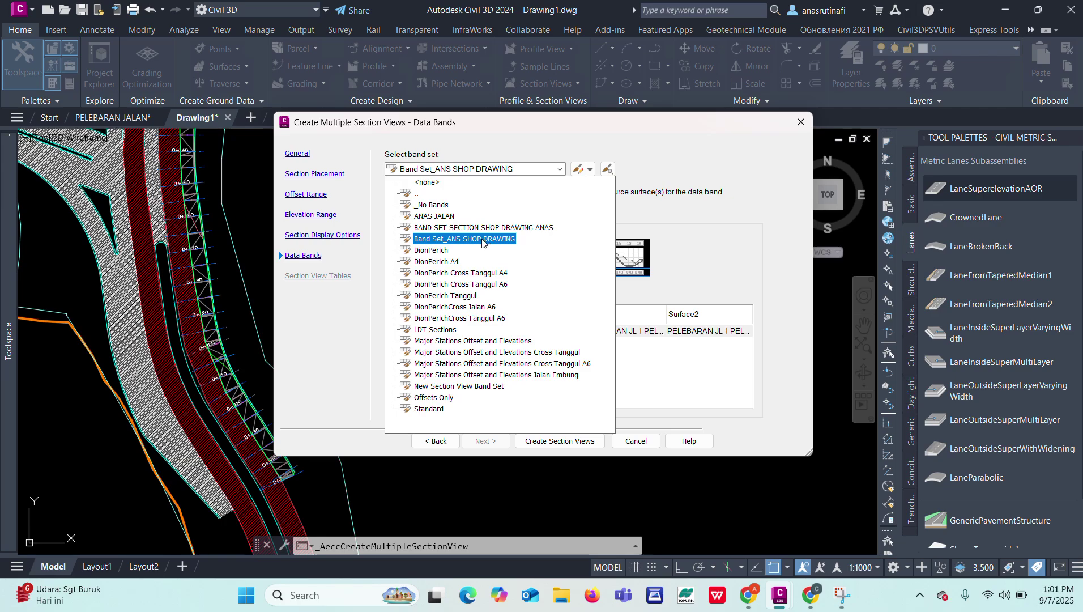
left_click(482, 239)
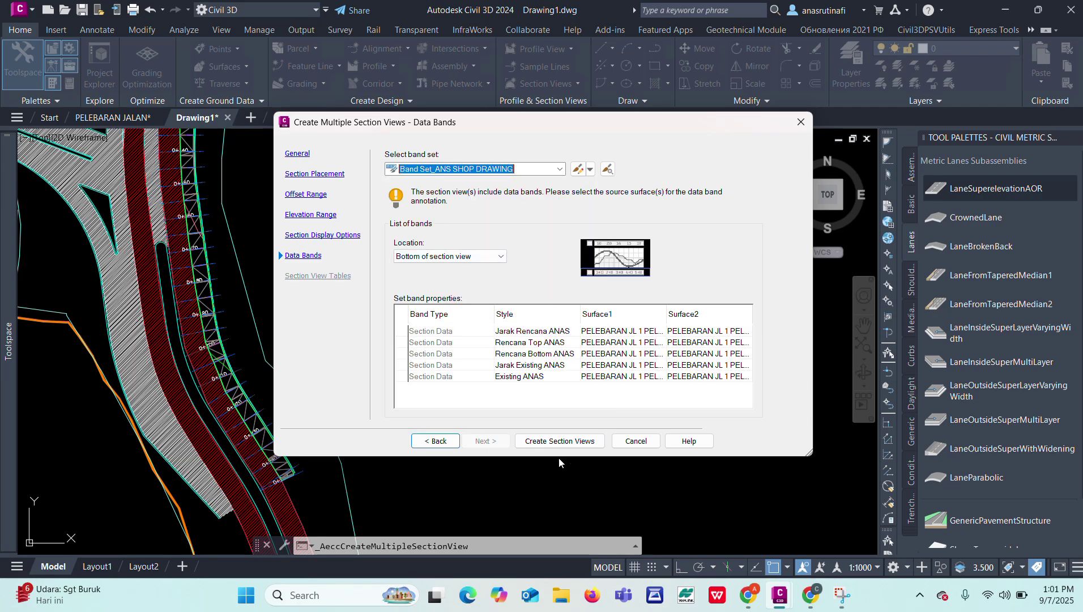
- Create the section views, place their origin in the empty area below the profile view, and check them
left_click(560, 441)
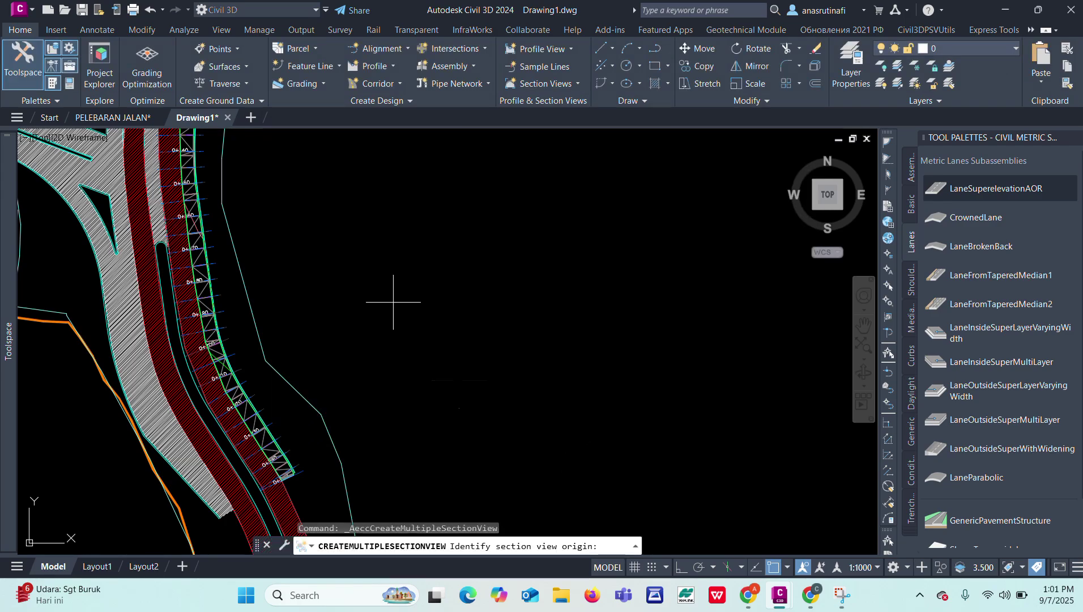
scroll(460, 380, "down", 6)
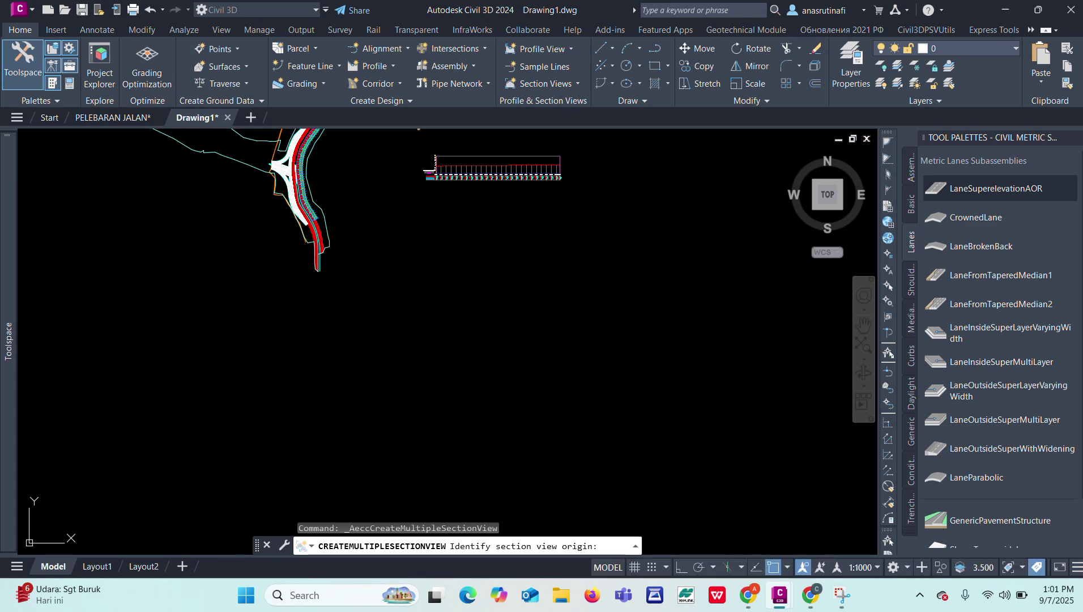
left_click(510, 359)
scroll(530, 337, "down", 2)
scroll(566, 225, "up", 6)
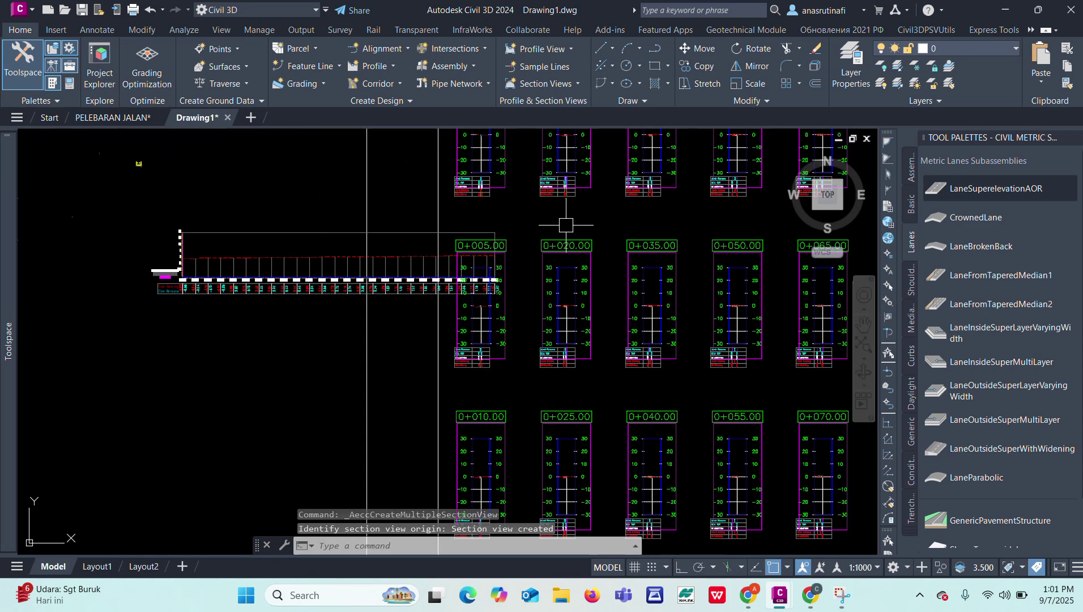
scroll(489, 246, "up", 3)
scroll(430, 273, "down", 10)
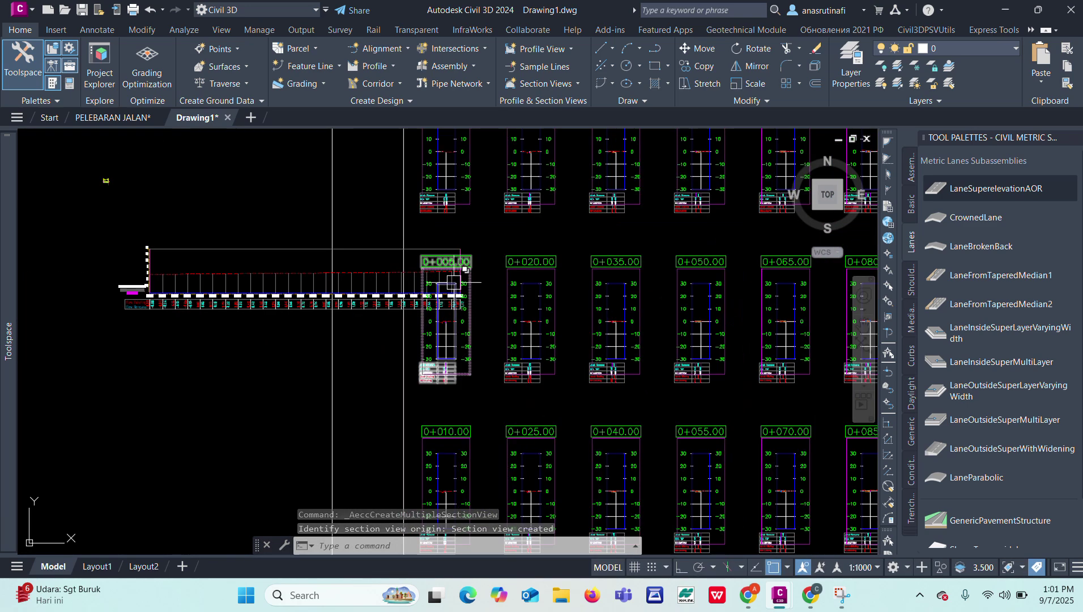
scroll(459, 315, "up", 6)
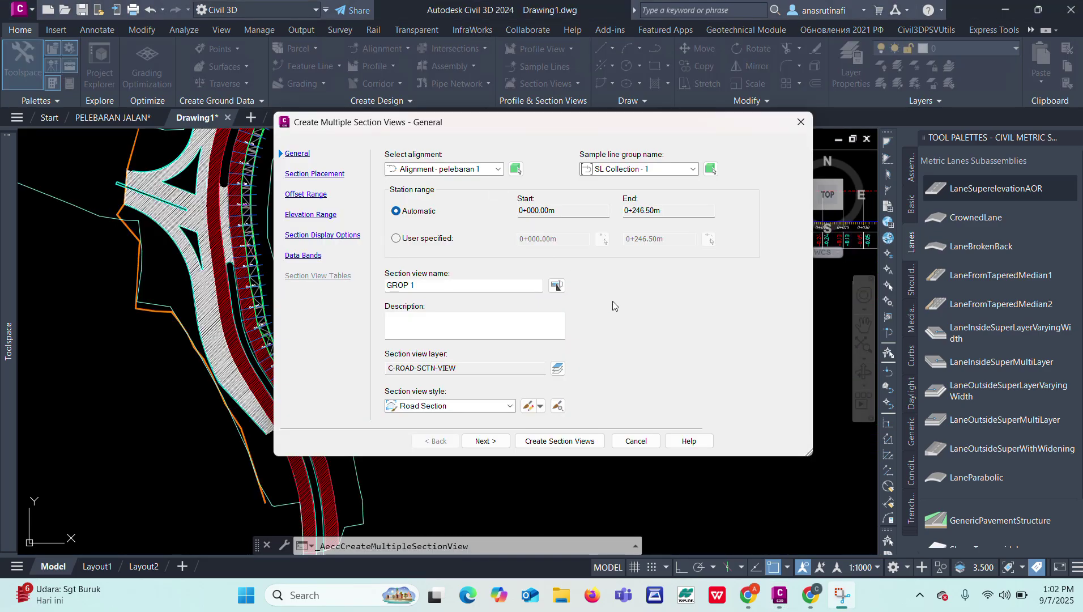
- Set the section view style to CrossJalan_ANAS for a new set of section views and proceed to the data band settings
left_click(510, 405)
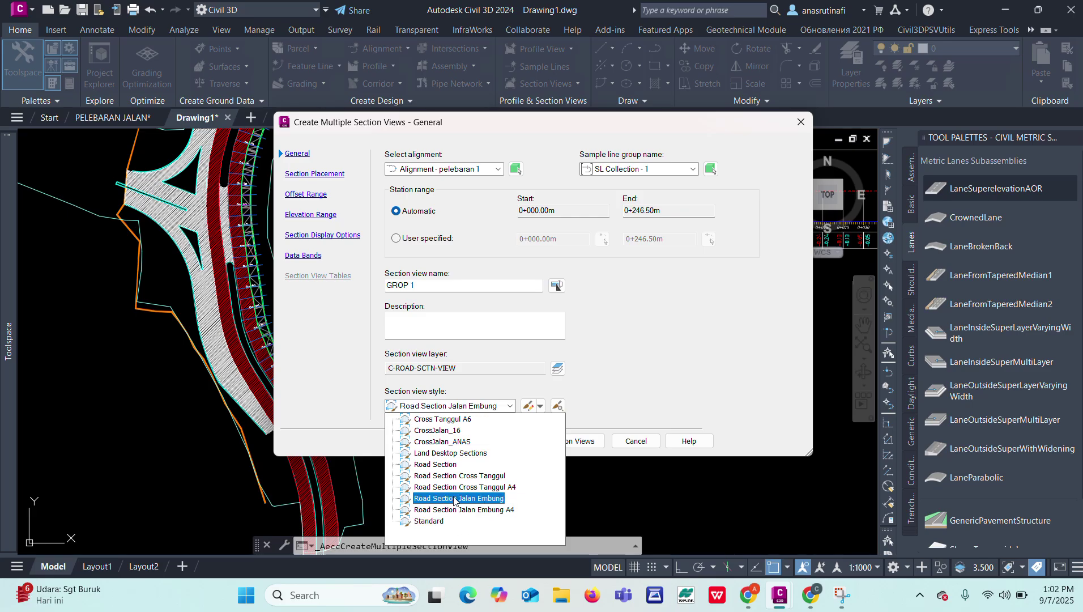
left_click(451, 442)
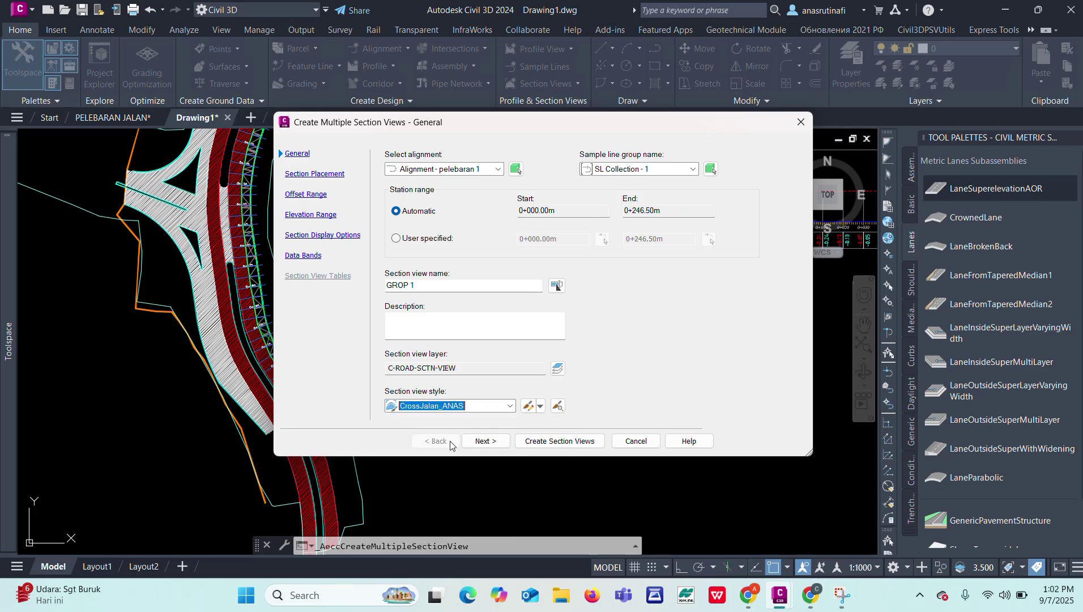
left_click(484, 442)
left_click(485, 447)
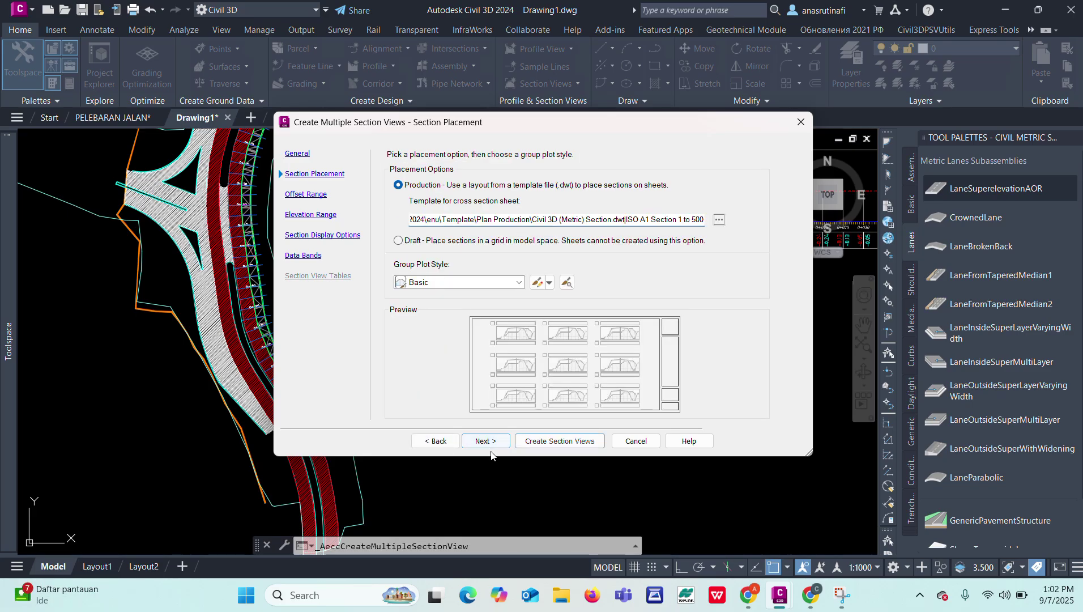
left_click(489, 446)
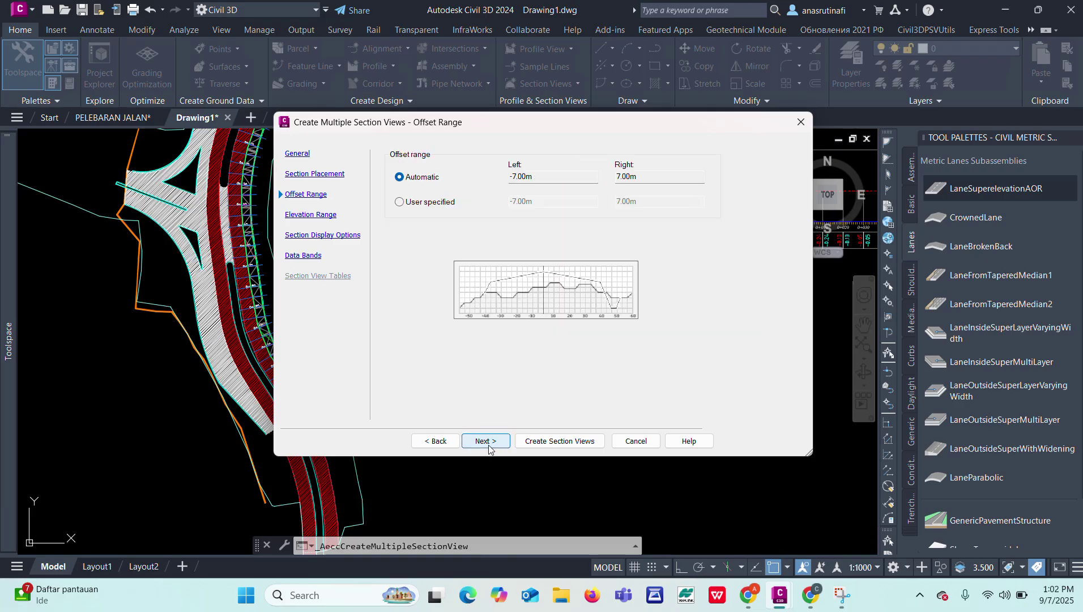
left_click(488, 446)
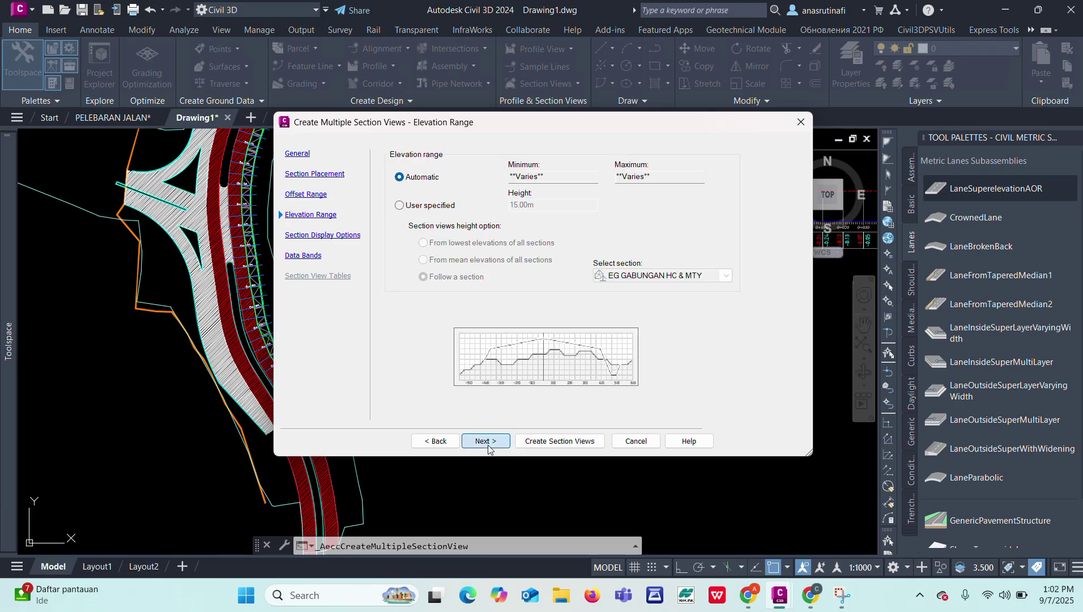
left_click(488, 447)
left_click(488, 447)
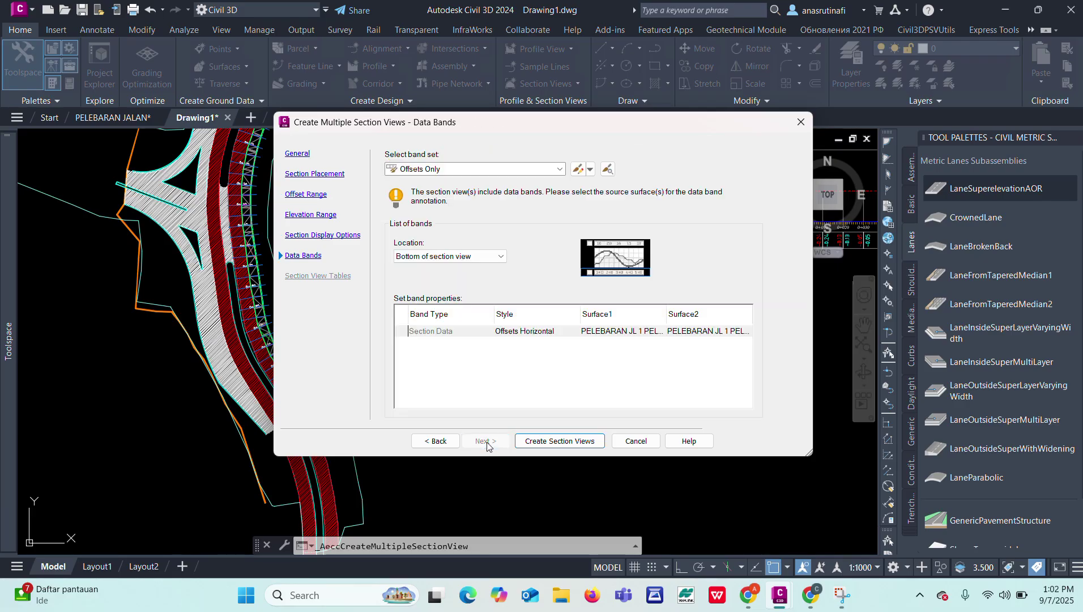
- Choose Band Set_ANS SHOP DRAWING as the data band set and create the section views in the empty area beside the profile view
left_click(508, 168)
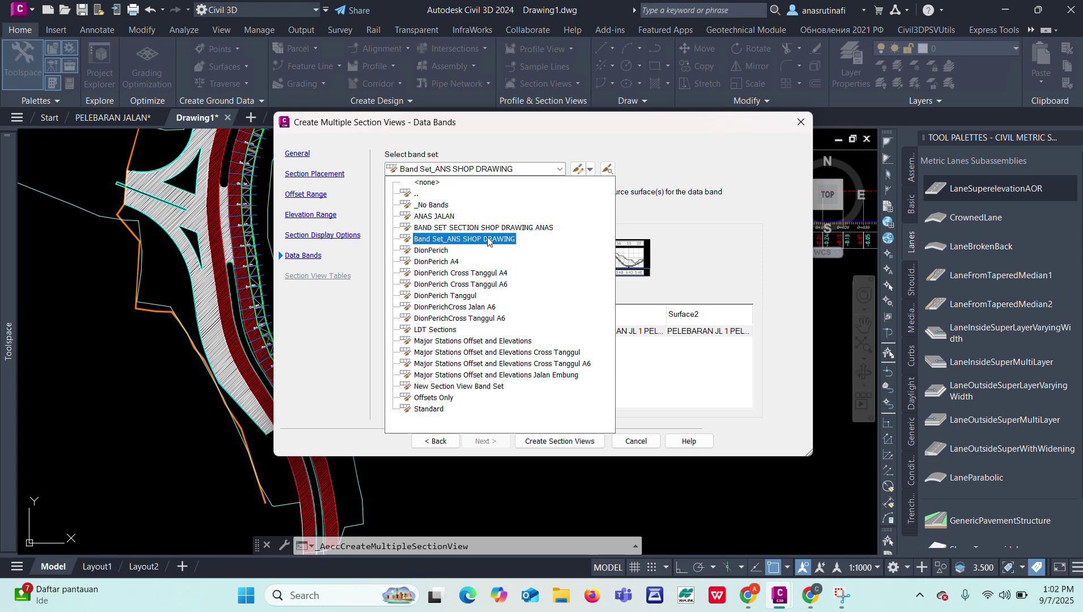
left_click(488, 240)
left_click(536, 441)
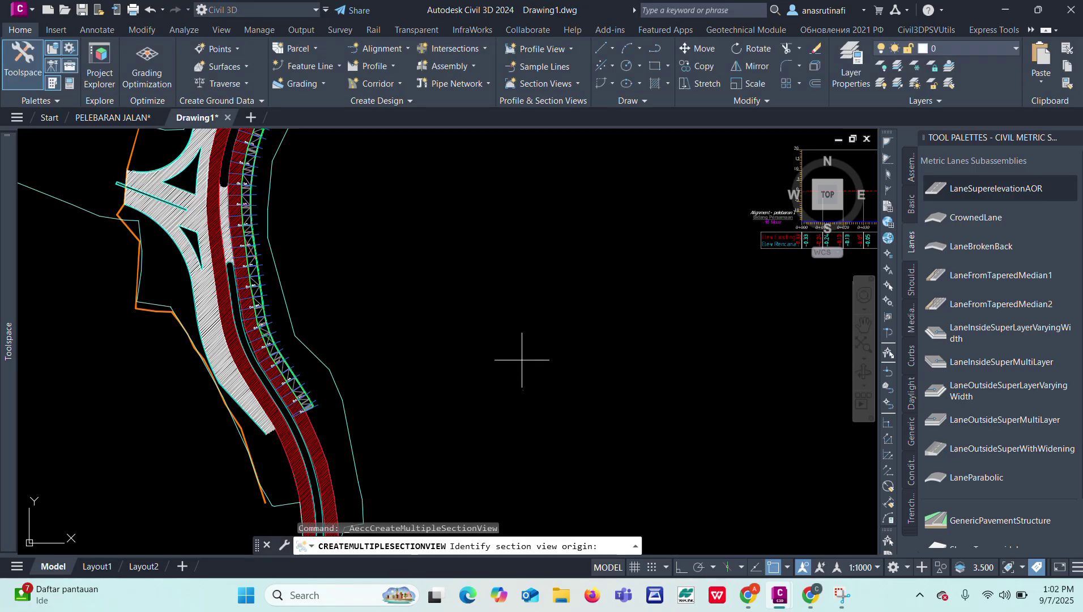
scroll(473, 249, "down", 4)
left_click(626, 360)
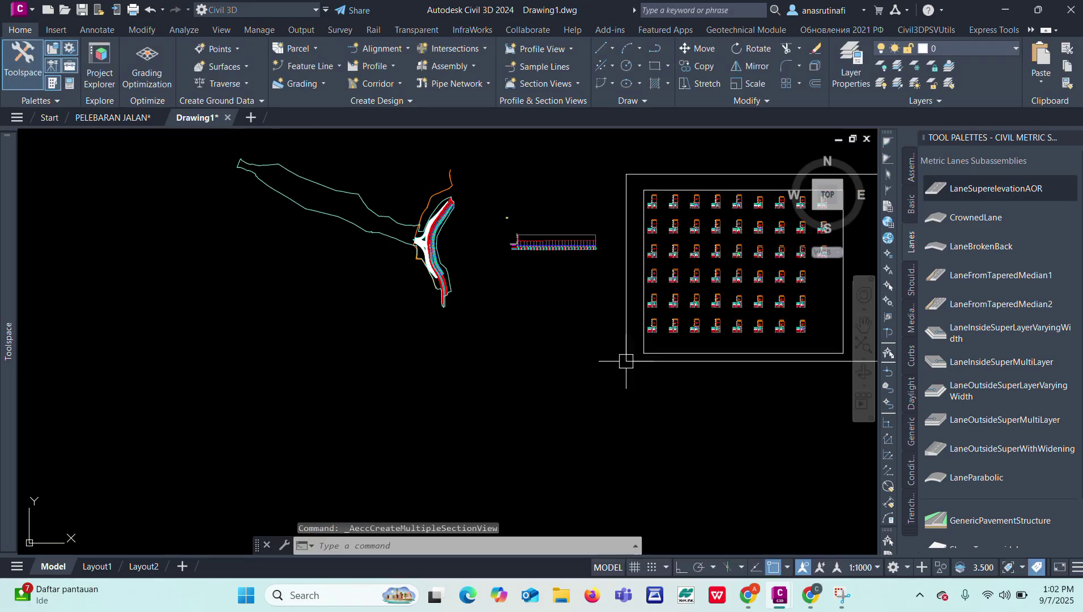
- Examine the new section views, checking the pavement cross sections and the data band values at several stations
scroll(639, 355, "up", 5)
scroll(652, 187, "up", 6)
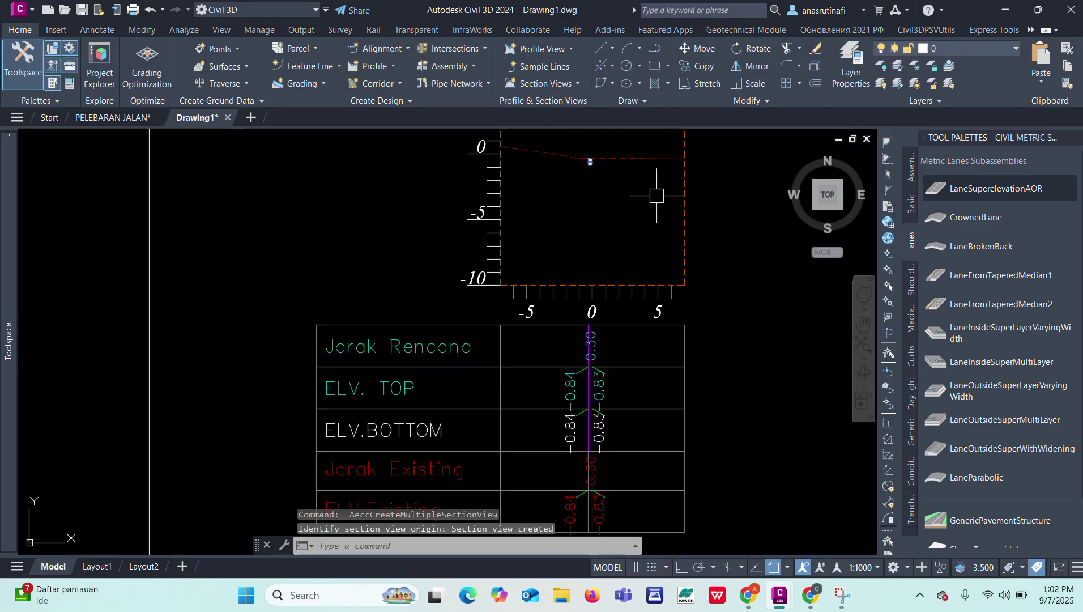
scroll(476, 173, "down", 8)
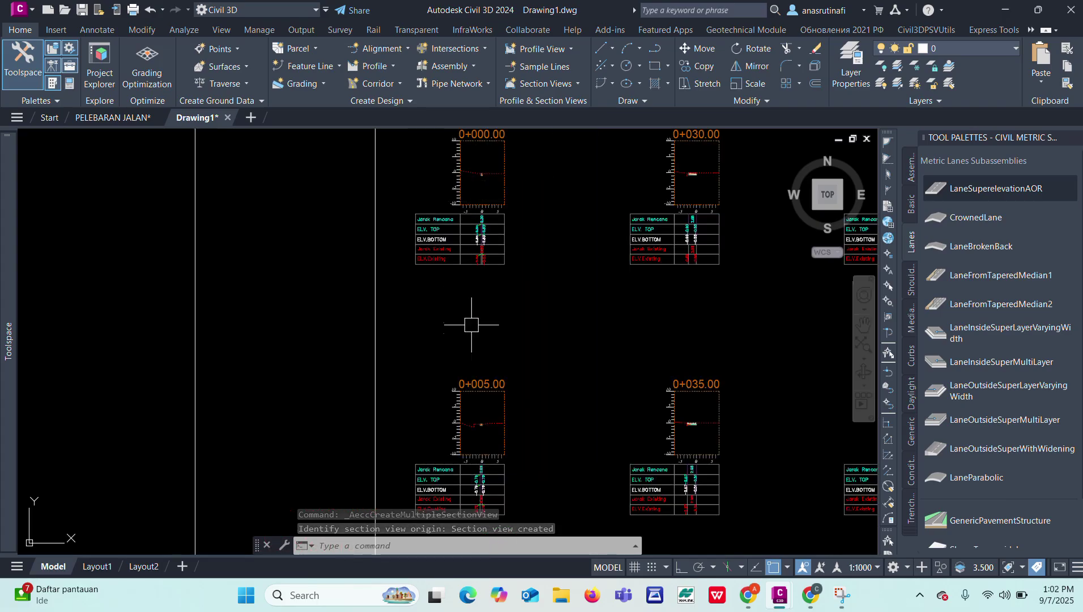
scroll(481, 422, "up", 5)
scroll(463, 289, "up", 5)
scroll(453, 273, "down", 8)
scroll(454, 275, "down", 4)
scroll(474, 393, "up", 7)
scroll(474, 393, "up", 3)
scroll(436, 366, "down", 6)
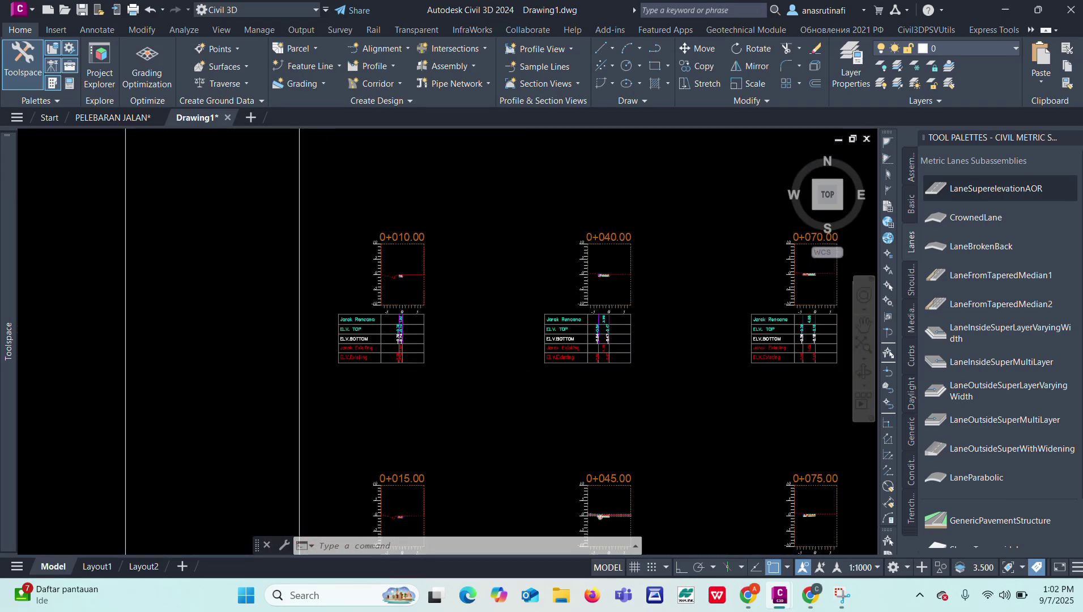
scroll(457, 446, "up", 8)
scroll(457, 446, "down", 5)
scroll(477, 473, "up", 5)
scroll(322, 295, "up", 3)
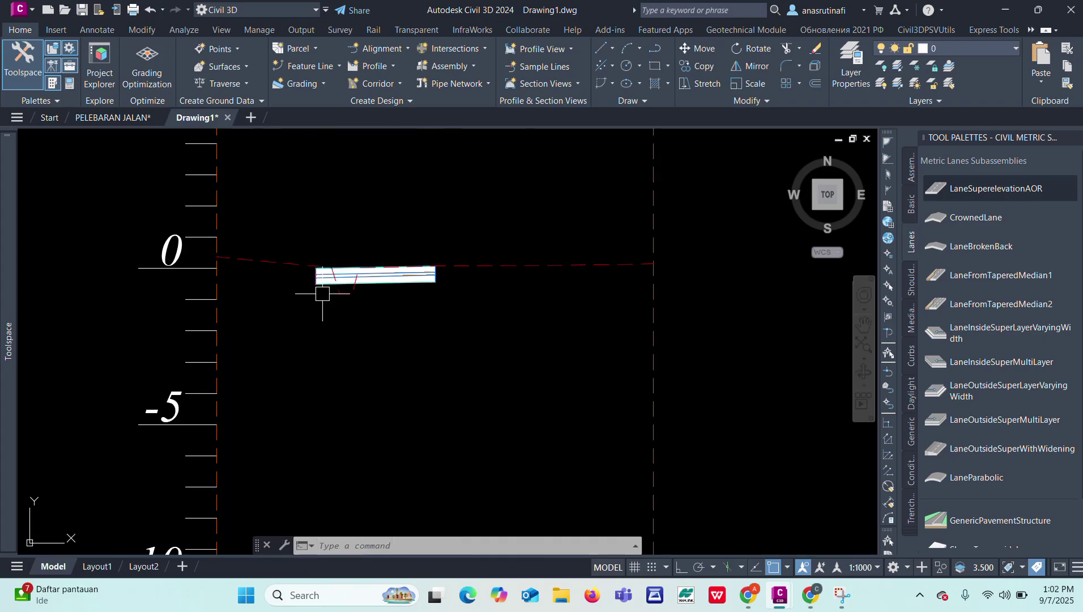
scroll(355, 267, "up", 4)
scroll(447, 310, "down", 8)
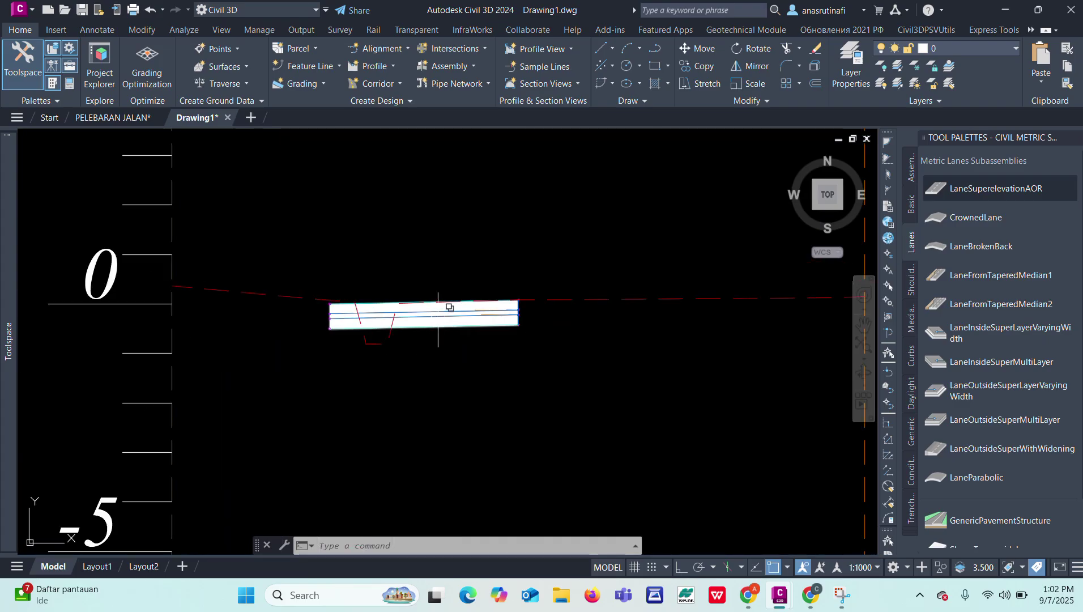
scroll(545, 341, "down", 5)
scroll(493, 260, "up", 7)
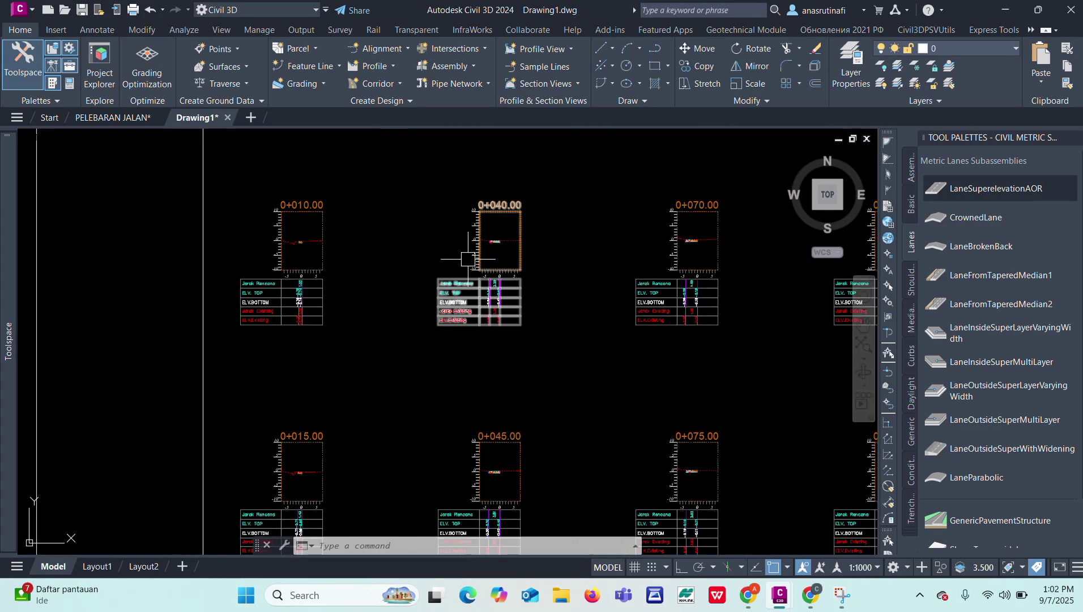
scroll(455, 450, "down", 5)
scroll(438, 346, "up", 8)
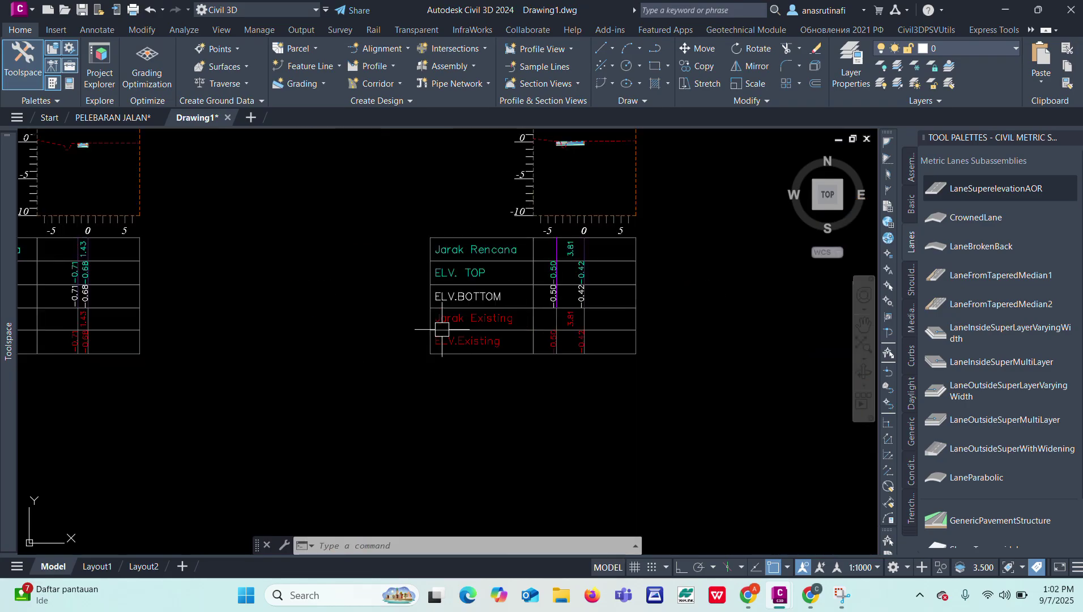
- Open the section view group's band settings and set both surfaces of the Jarak Rencana band to PELEBARAN JL 1 PELEBARAN JL 1 - FG
left_click(418, 207)
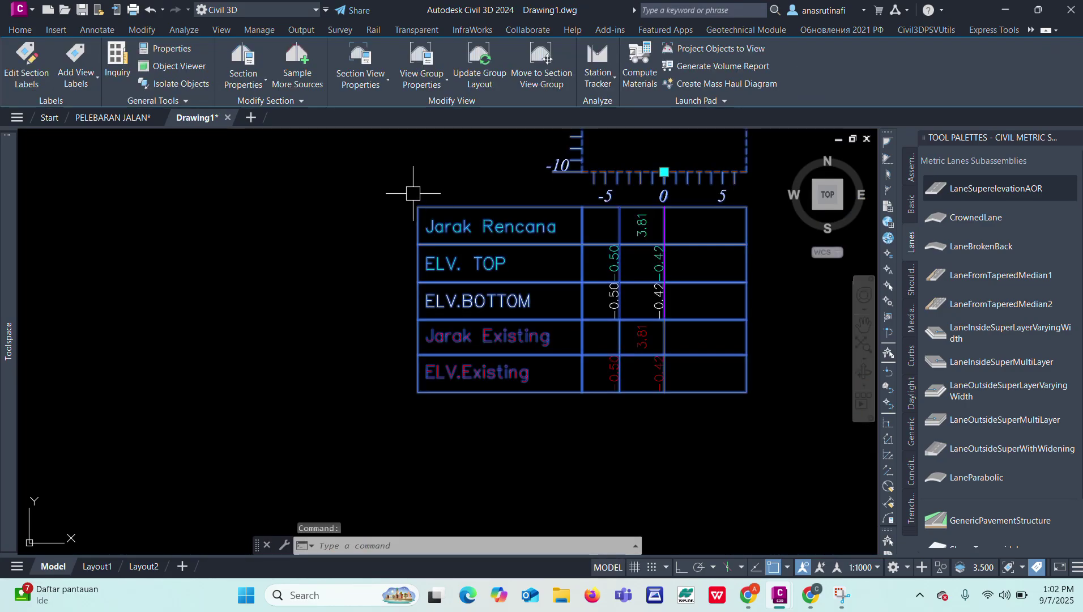
right_click(391, 205)
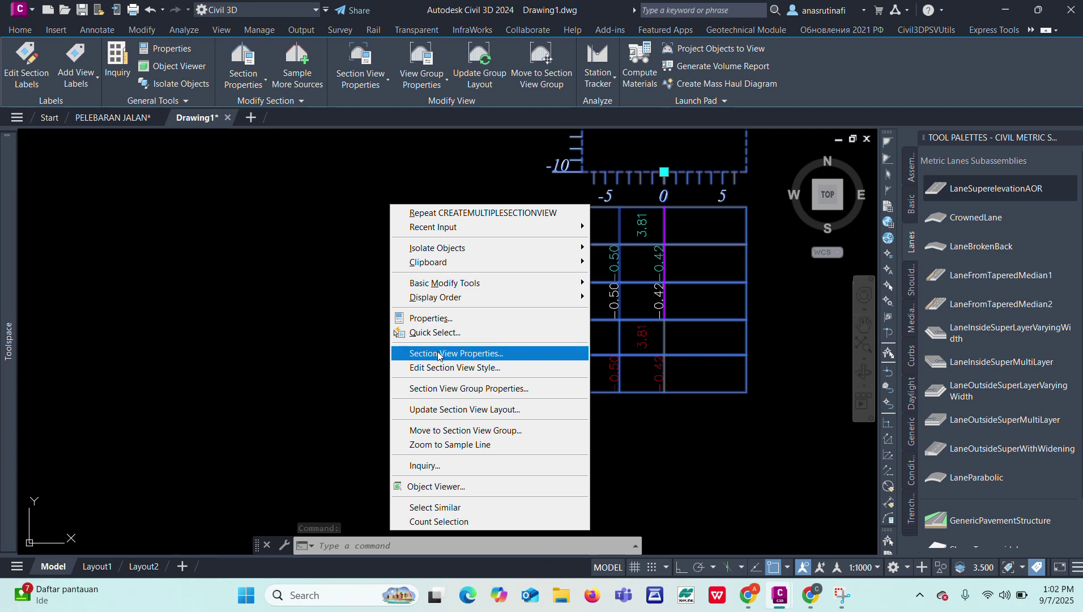
left_click(449, 390)
left_click(338, 264)
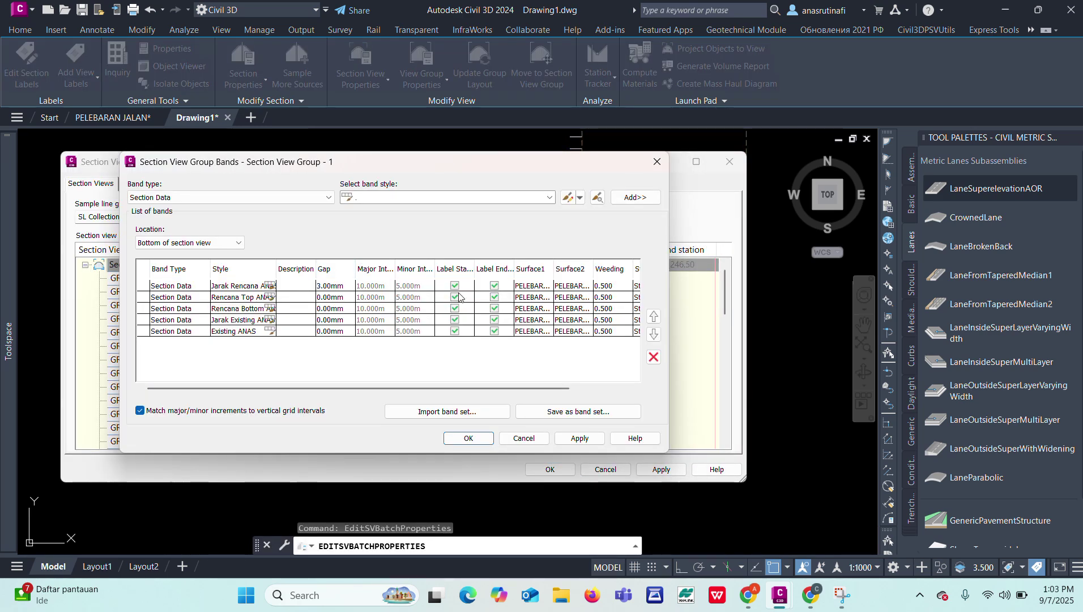
left_click(527, 287)
left_click(527, 290)
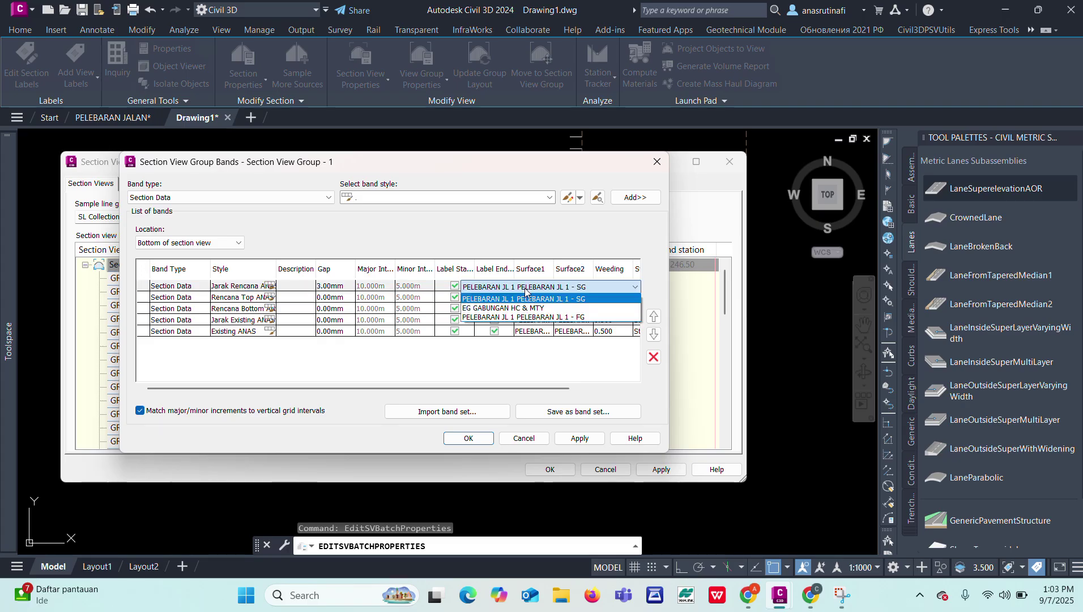
left_click(536, 323)
left_click(577, 287)
left_click(578, 323)
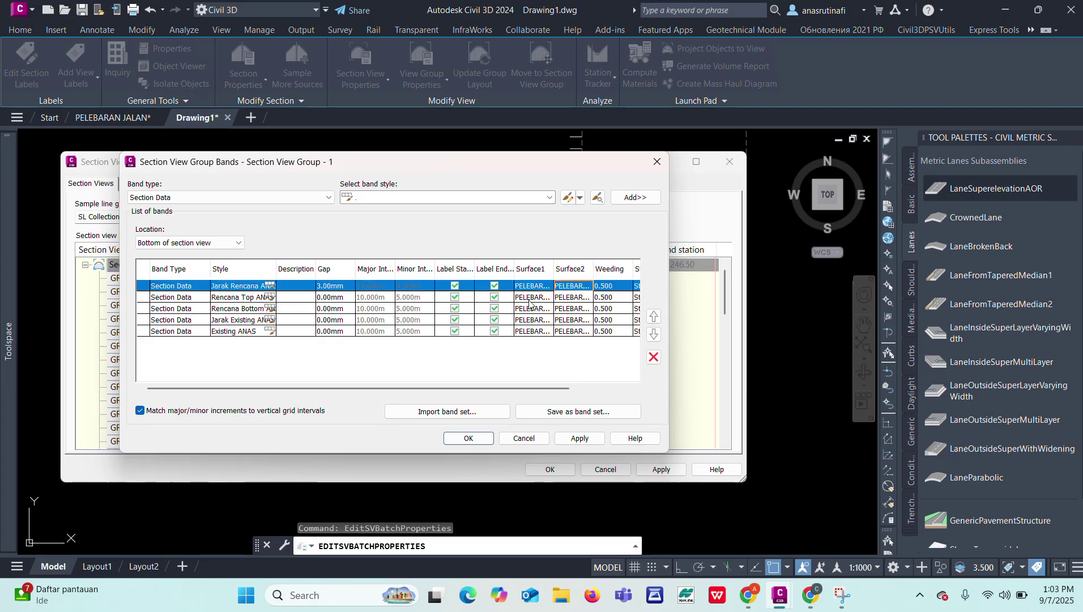
- Set both surfaces of the Rencana Top band to PELEBARAN JL 1 PELEBARAN JL 1 - FG and keep the Rencana Bottom band on the SG surface
left_click(535, 300)
left_click(548, 327)
left_click(576, 298)
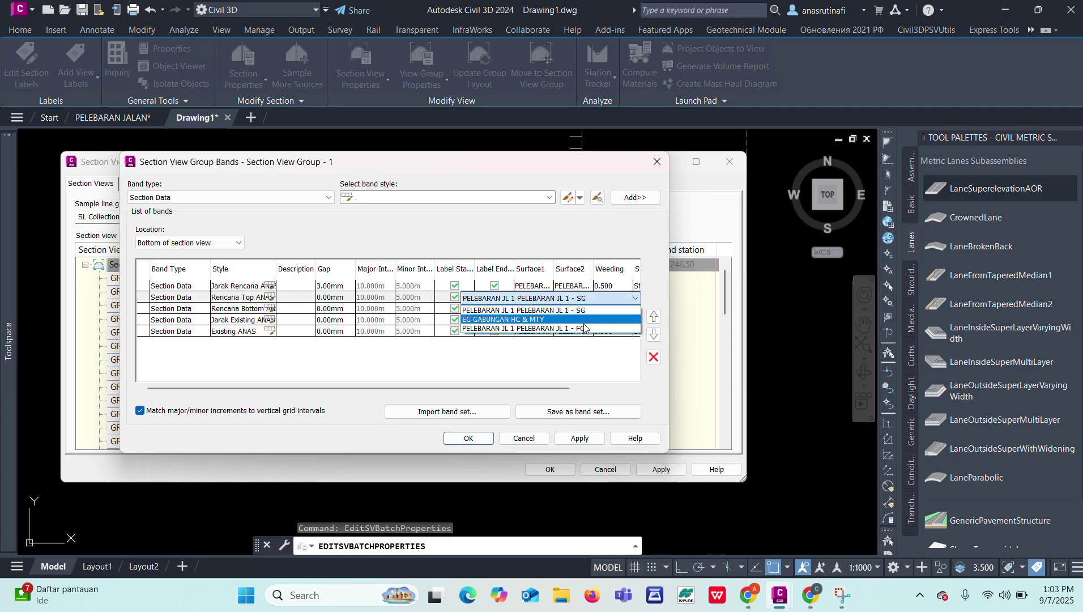
left_click(577, 327)
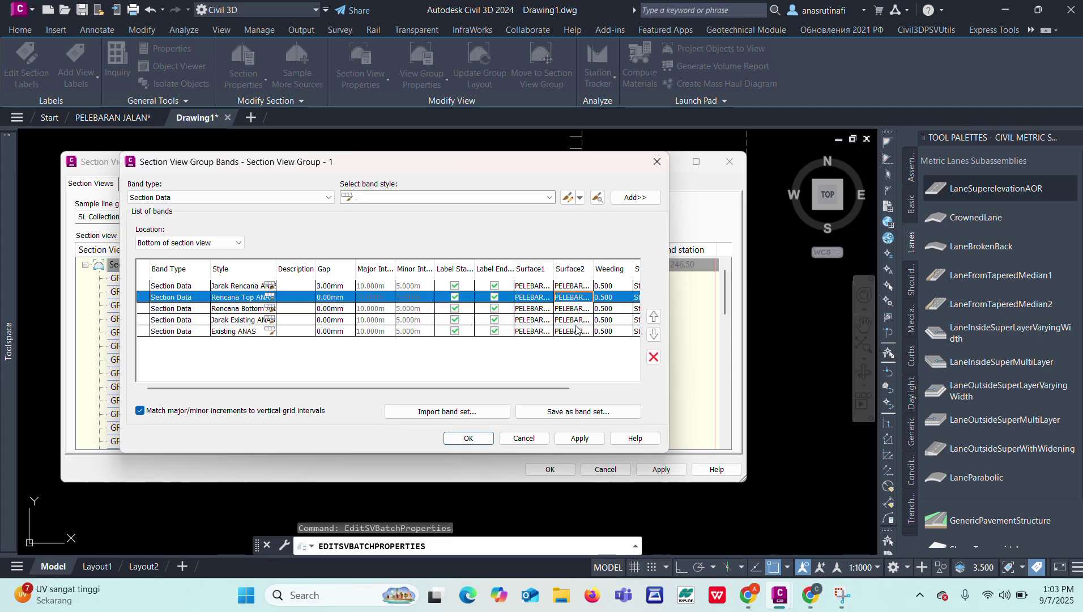
left_click(539, 311)
left_click(539, 312)
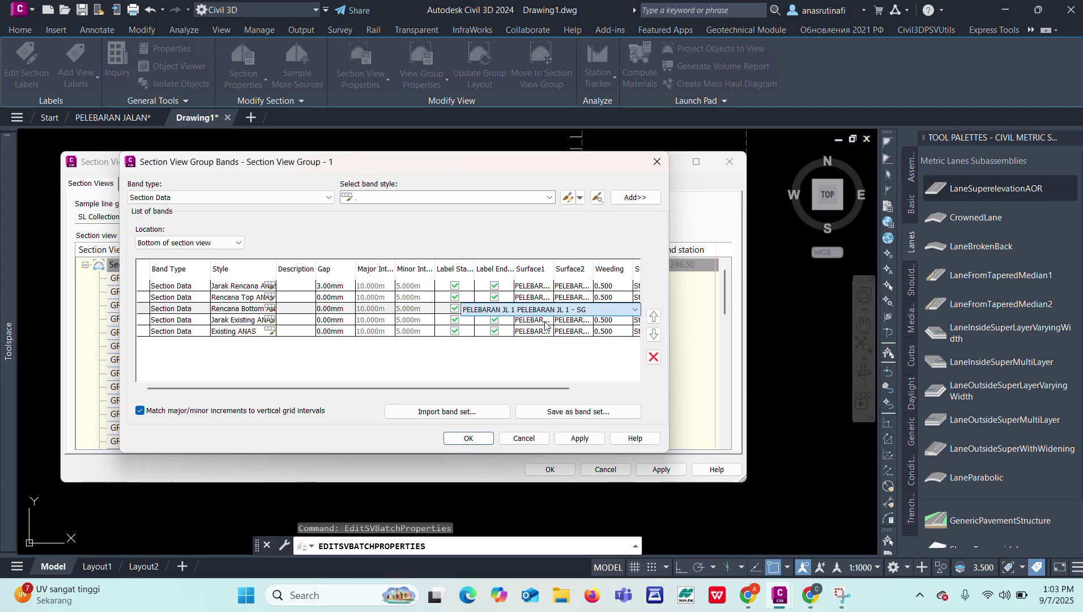
left_click(582, 311)
left_click(582, 323)
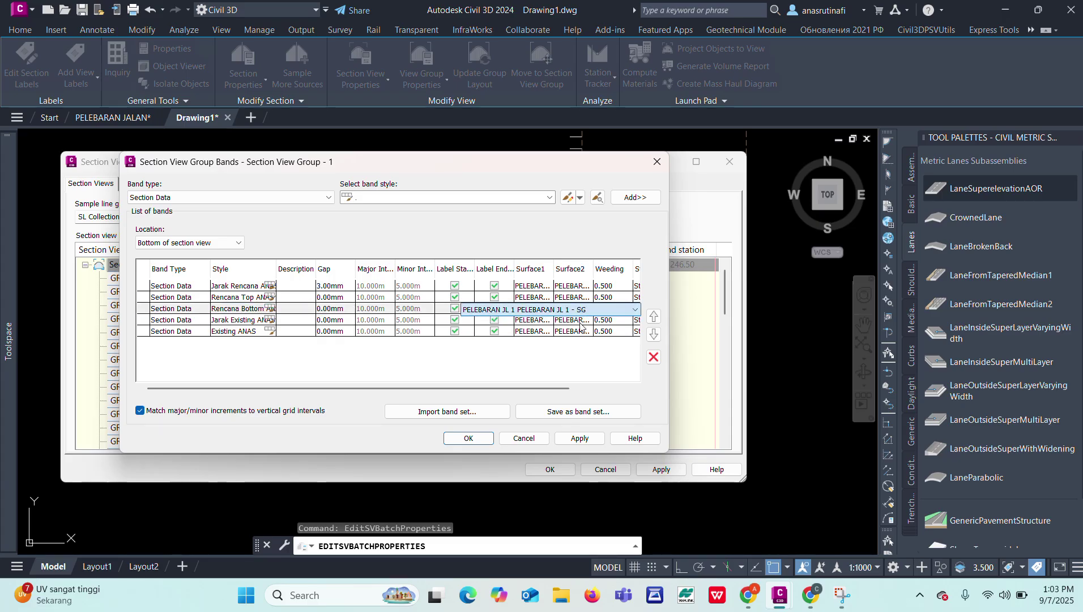
- Set both surfaces of the Jarak Existing band to EG GABUNGAN HC & MTY
left_click(533, 322)
left_click(534, 322)
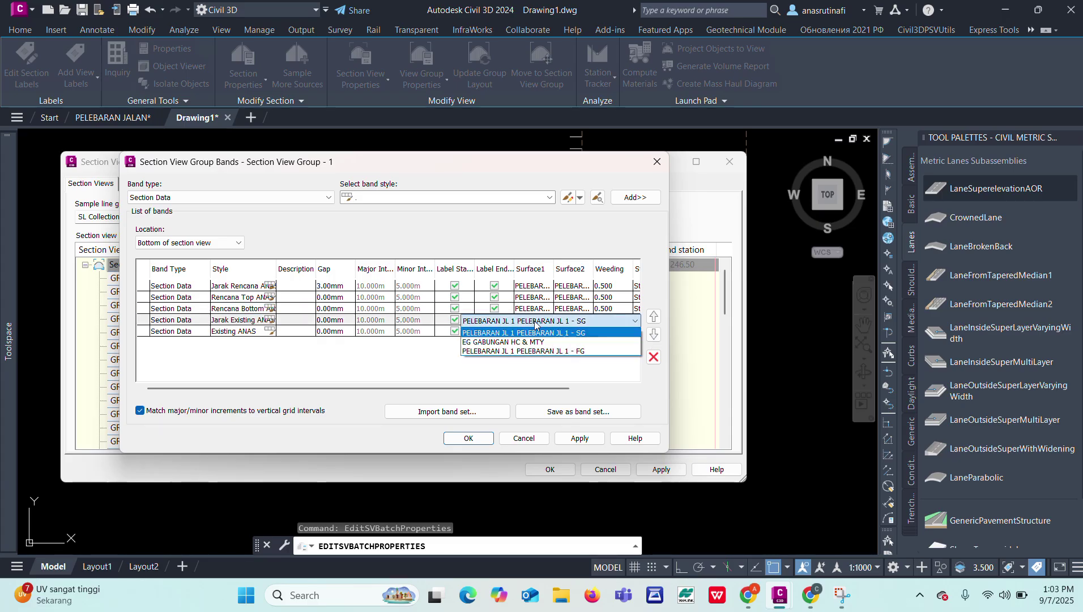
left_click(535, 343)
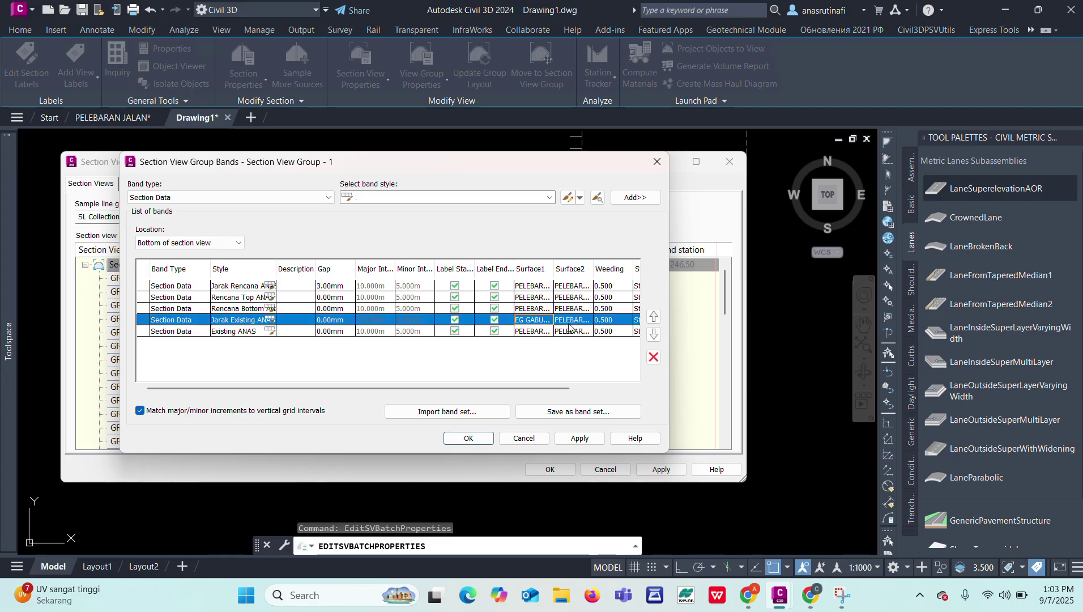
left_click(568, 321)
left_click(525, 342)
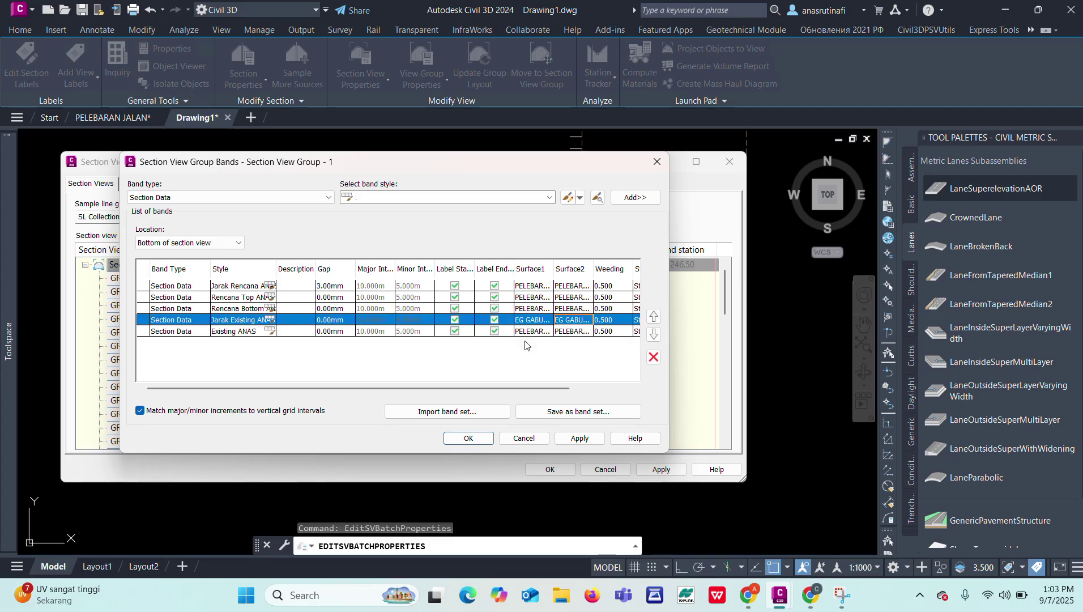
- Assign the EG GABUNGAN HC & MTY surface to the Existing ANAS band and apply the band changes to the section view group
left_click(537, 333)
left_click(535, 333)
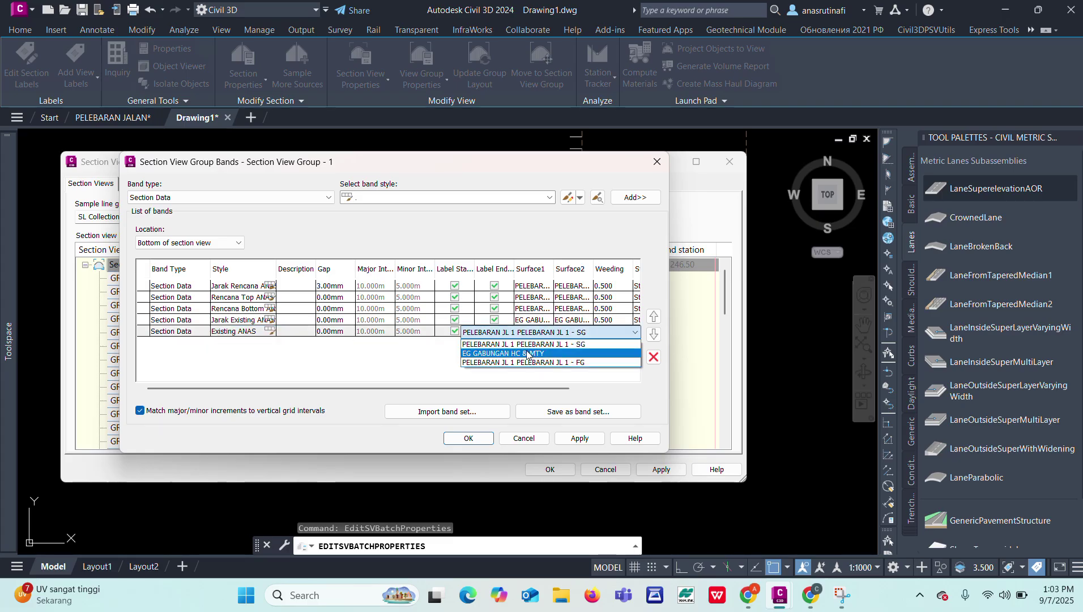
left_click(527, 354)
left_click(536, 334)
left_click(536, 333)
left_click(526, 358)
left_click(469, 438)
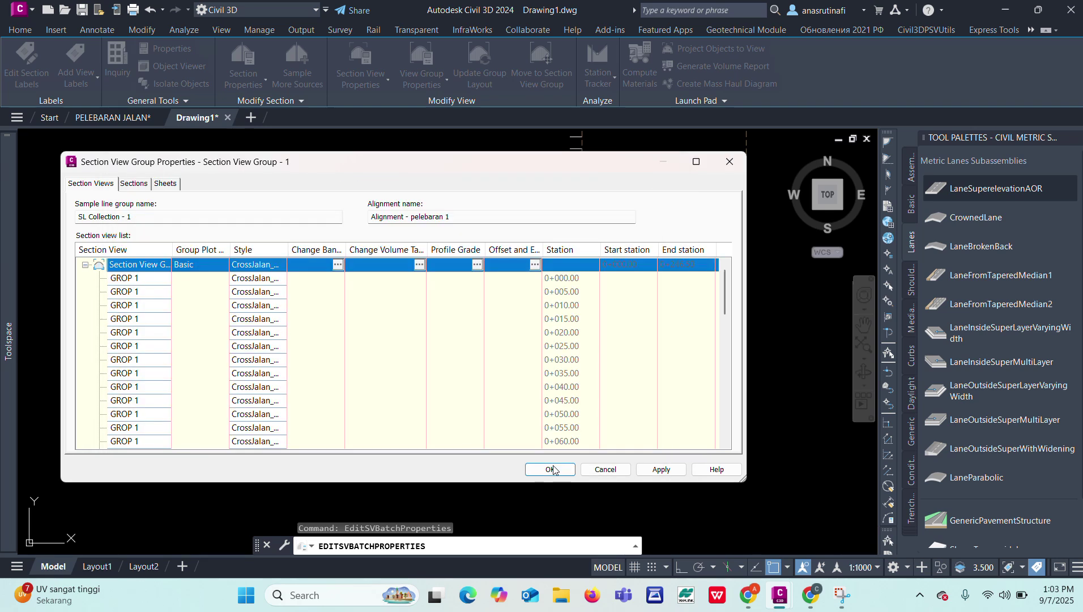
left_click(546, 473)
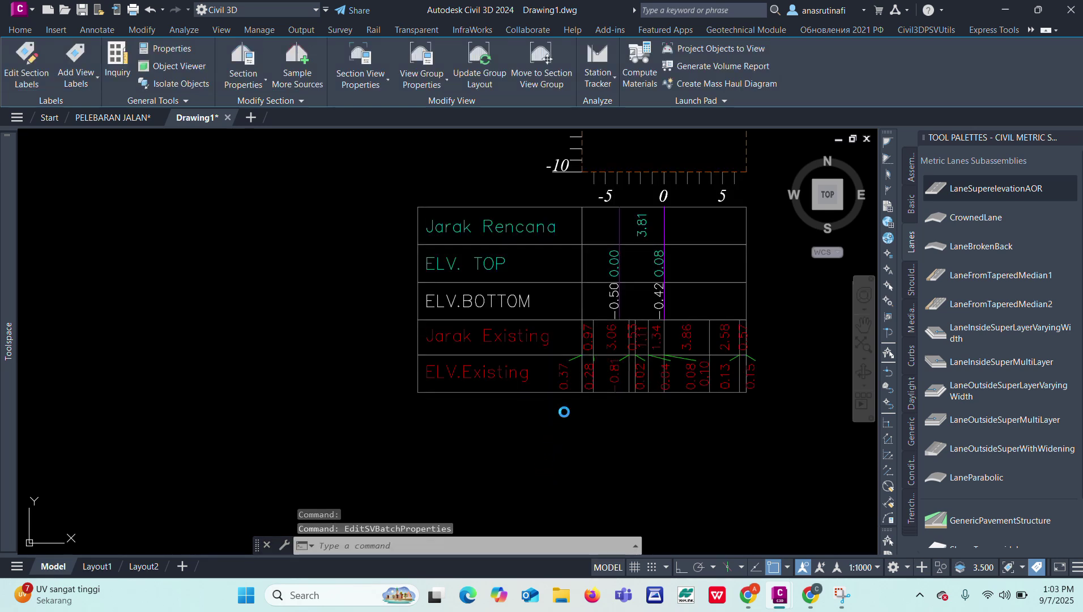
- Check the design and existing distance and elevation bands beneath the section views at several stations
scroll(646, 298, "up", 4)
scroll(548, 370, "down", 2)
scroll(643, 286, "up", 2)
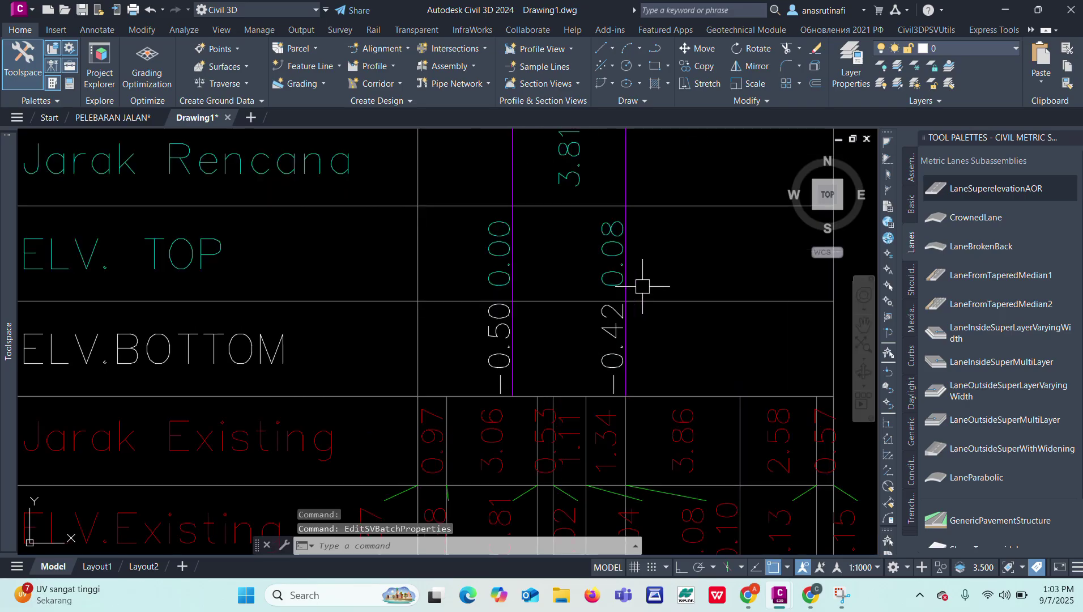
scroll(566, 306, "down", 3)
scroll(573, 290, "up", 2)
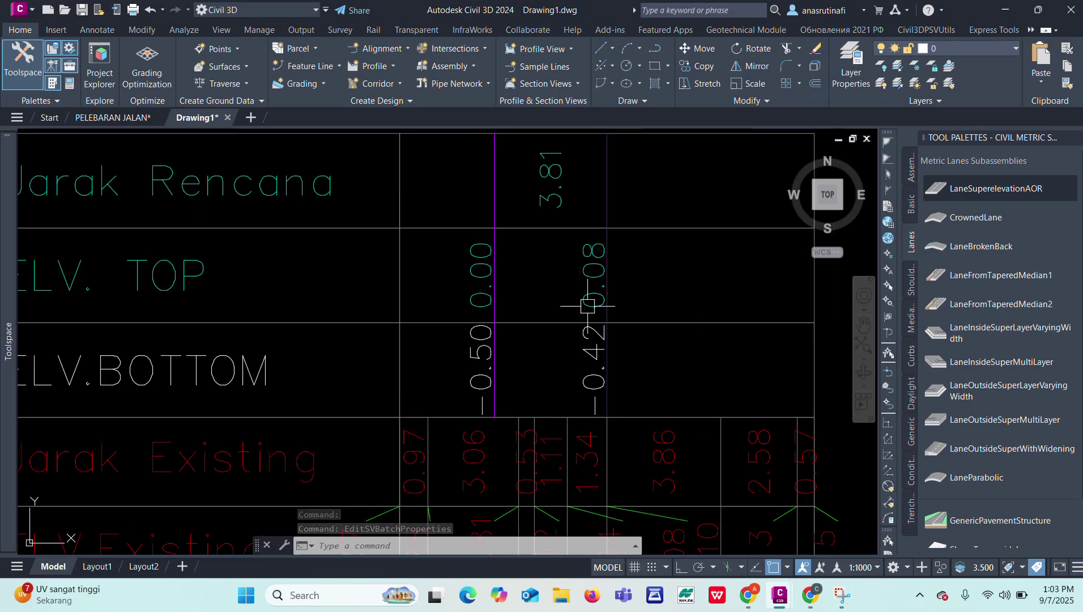
scroll(589, 349, "down", 1)
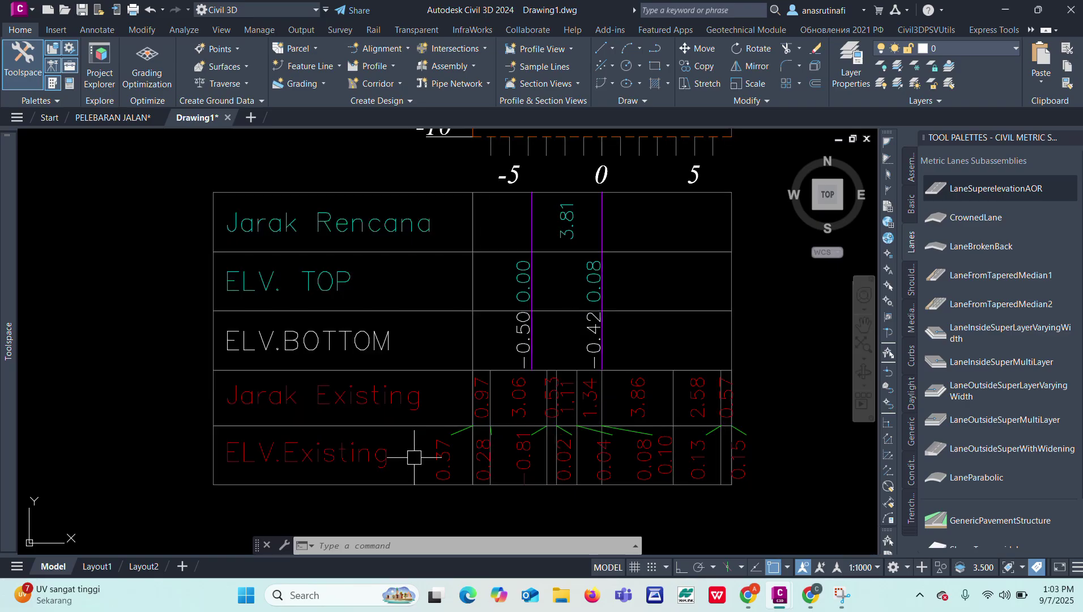
scroll(493, 402, "down", 2)
scroll(556, 314, "up", 3)
scroll(416, 358, "down", 6)
scroll(563, 319, "up", 5)
scroll(355, 319, "down", 5)
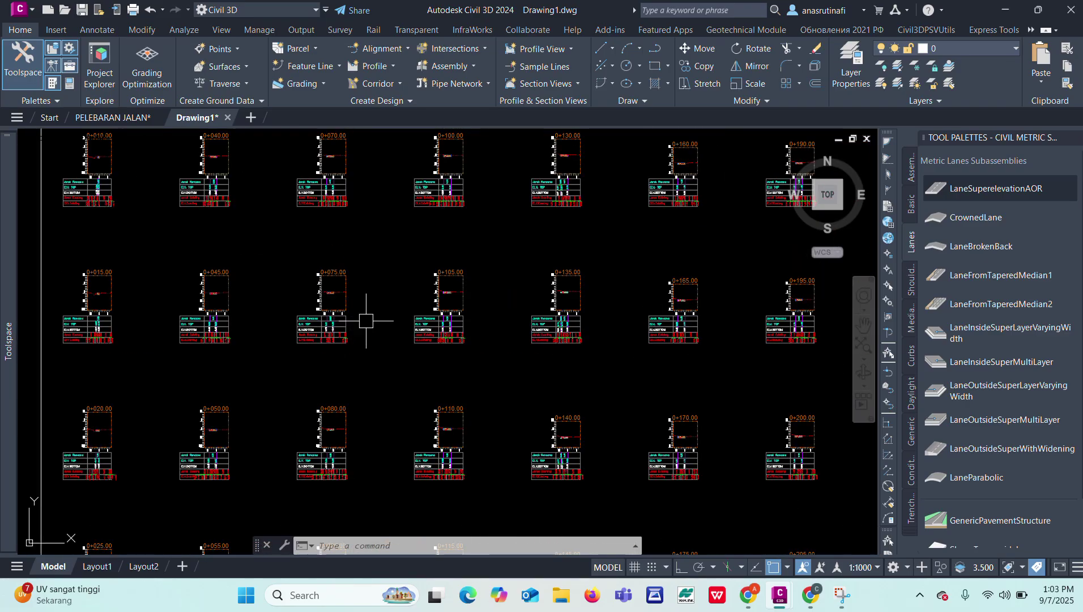
scroll(492, 375, "down", 3)
scroll(387, 182, "up", 4)
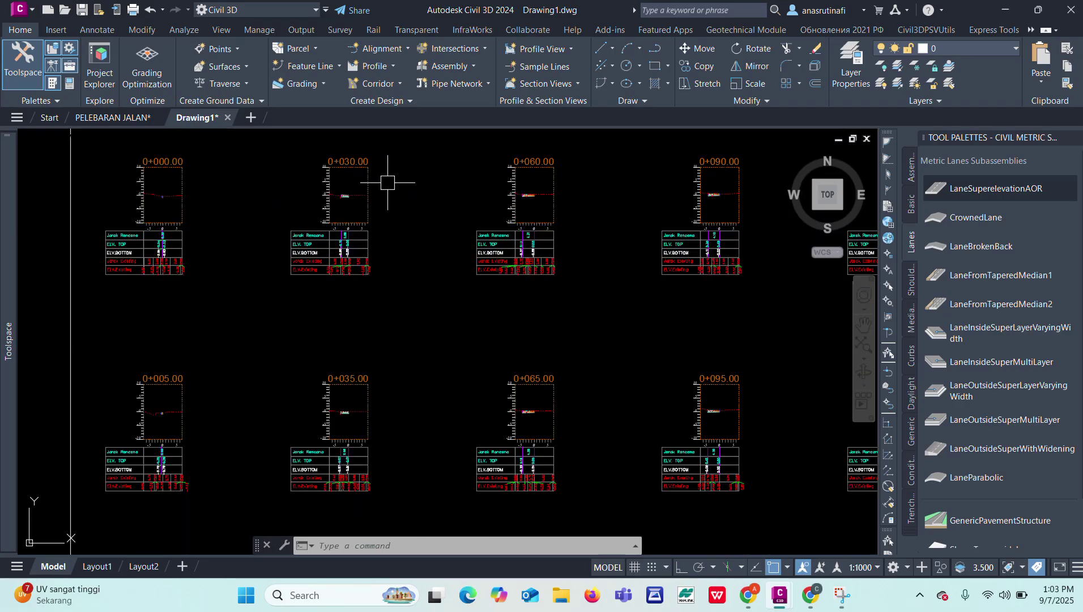
scroll(430, 305, "down", 4)
scroll(429, 305, "up", 4)
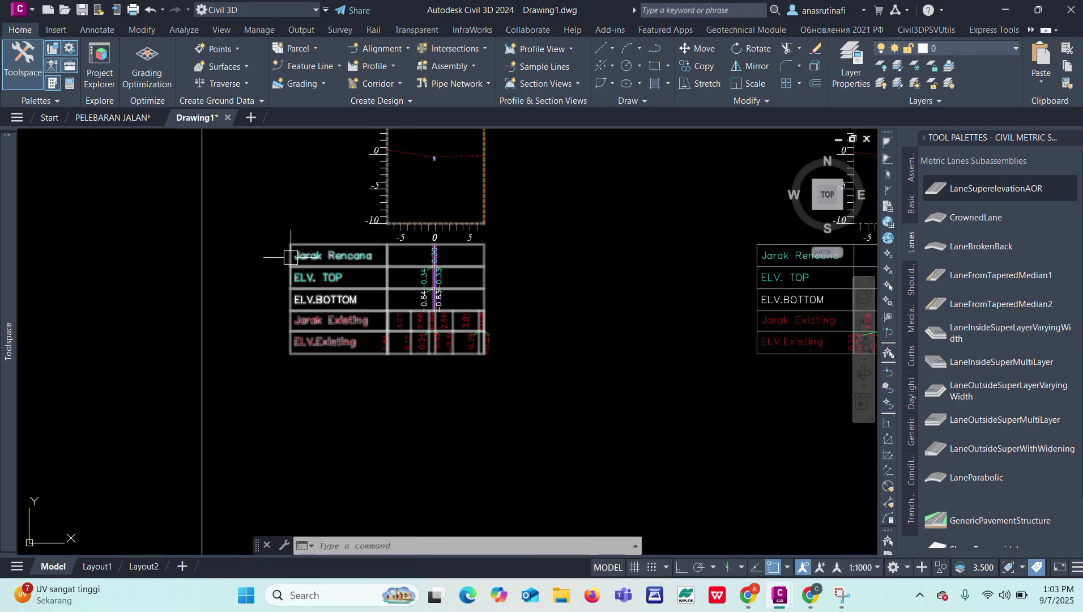
scroll(365, 262, "down", 2)
scroll(406, 309, "down", 2)
scroll(420, 340, "up", 5)
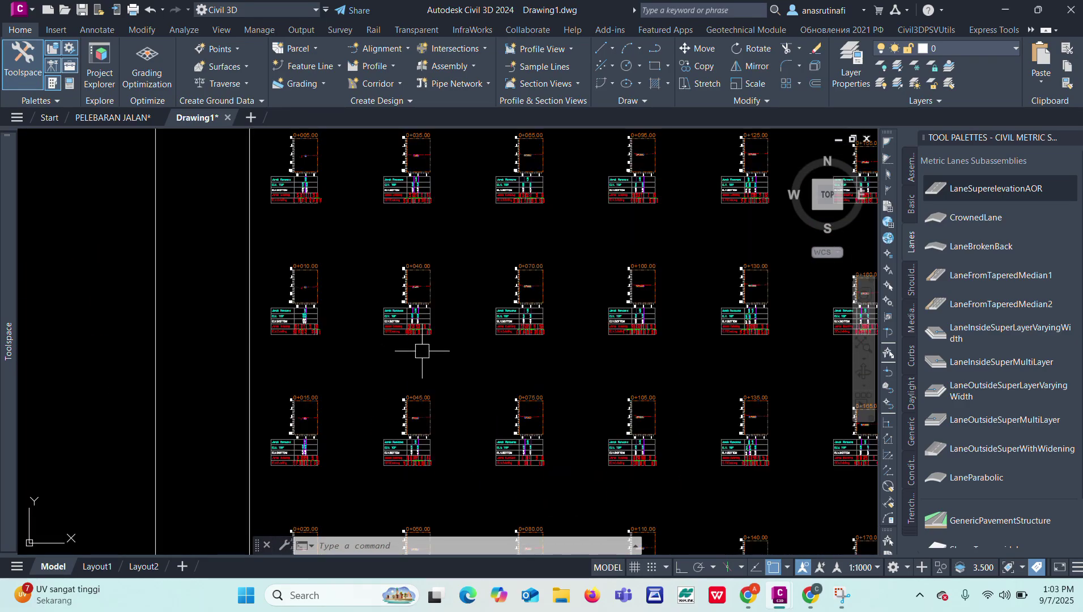
- Start computing Cut and Fill materials for SL Collection - 1 and assign EG GABUNGAN HC & MTY to all EG surfaces
scroll(349, 321, "up", 4)
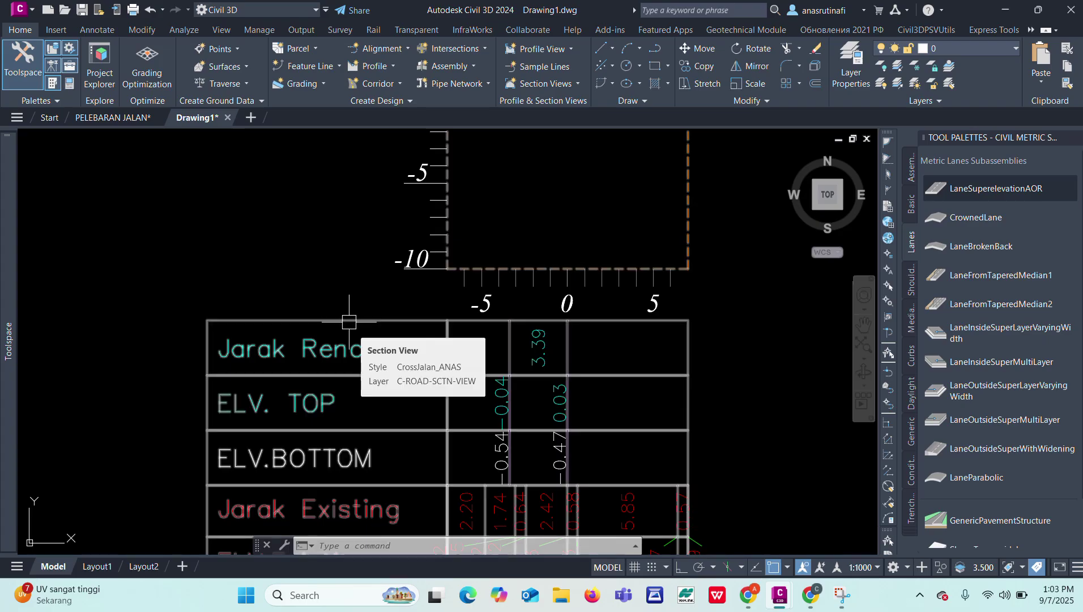
left_click(349, 322)
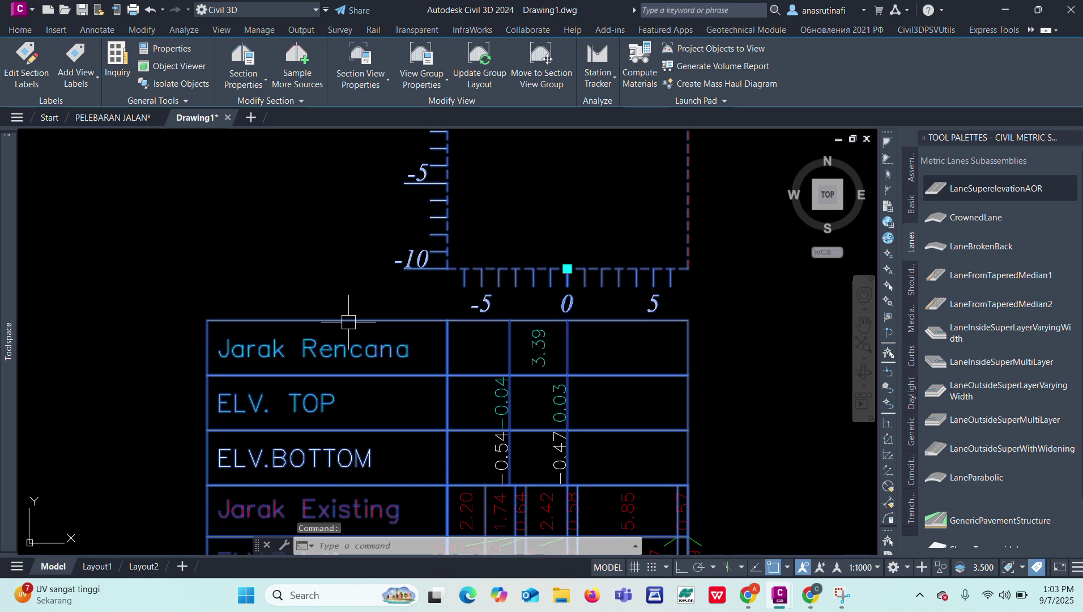
left_click(639, 77)
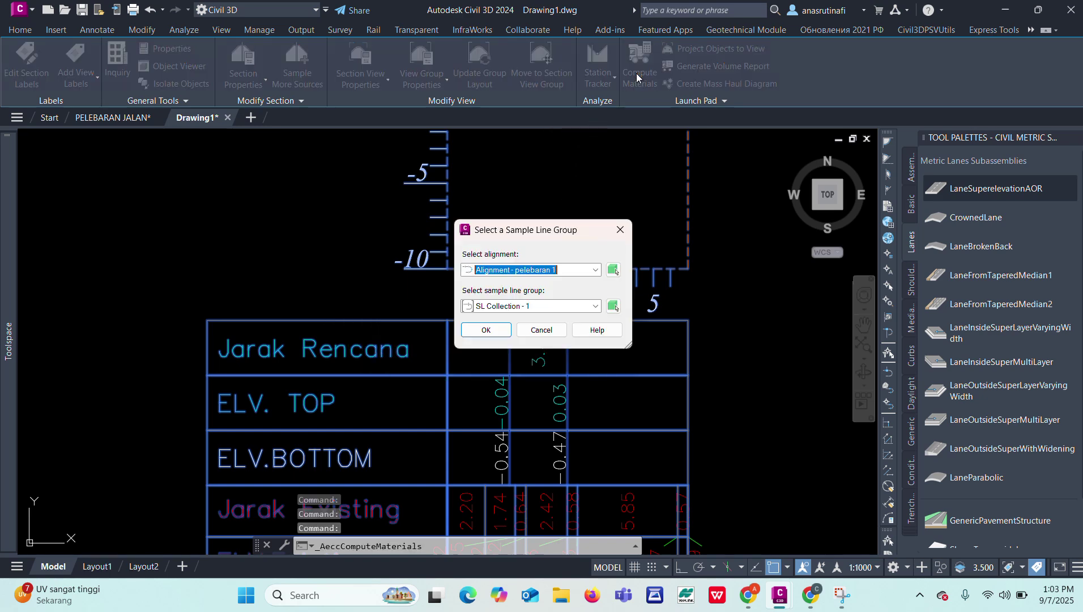
left_click(485, 330)
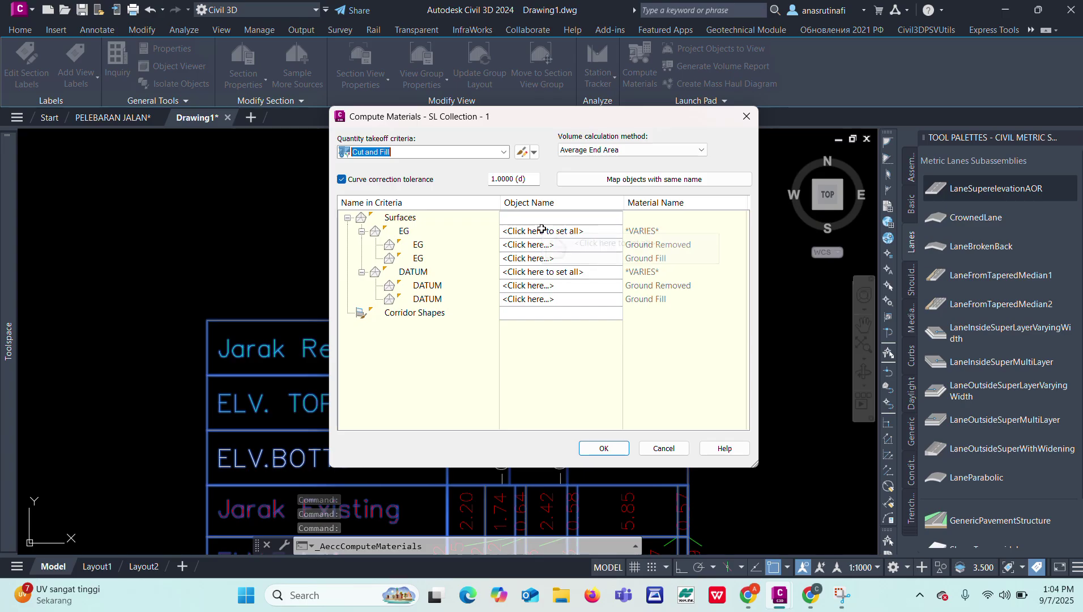
left_click(537, 229)
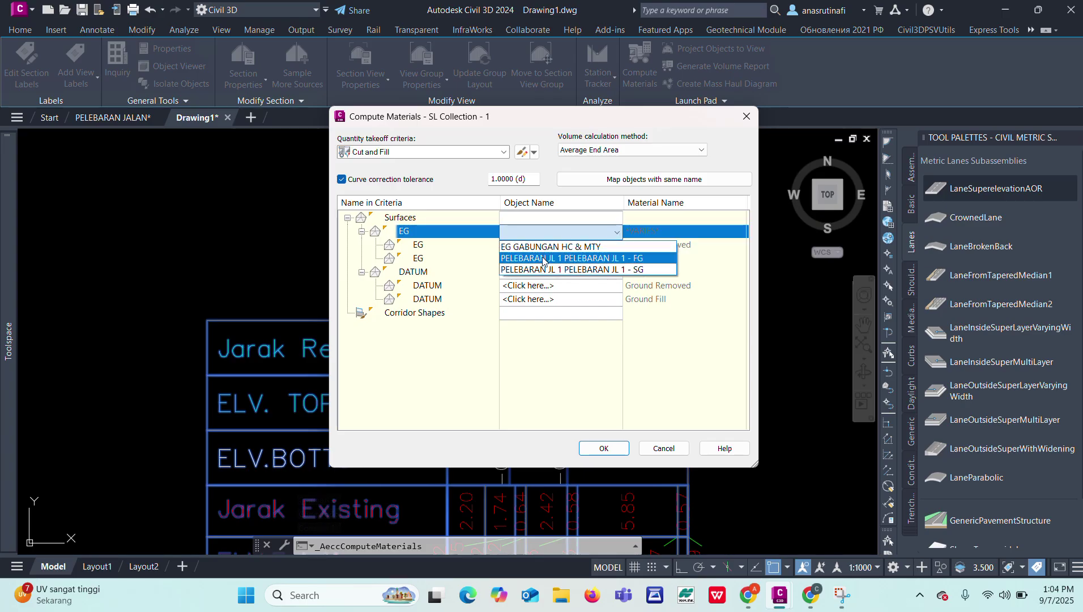
left_click(544, 247)
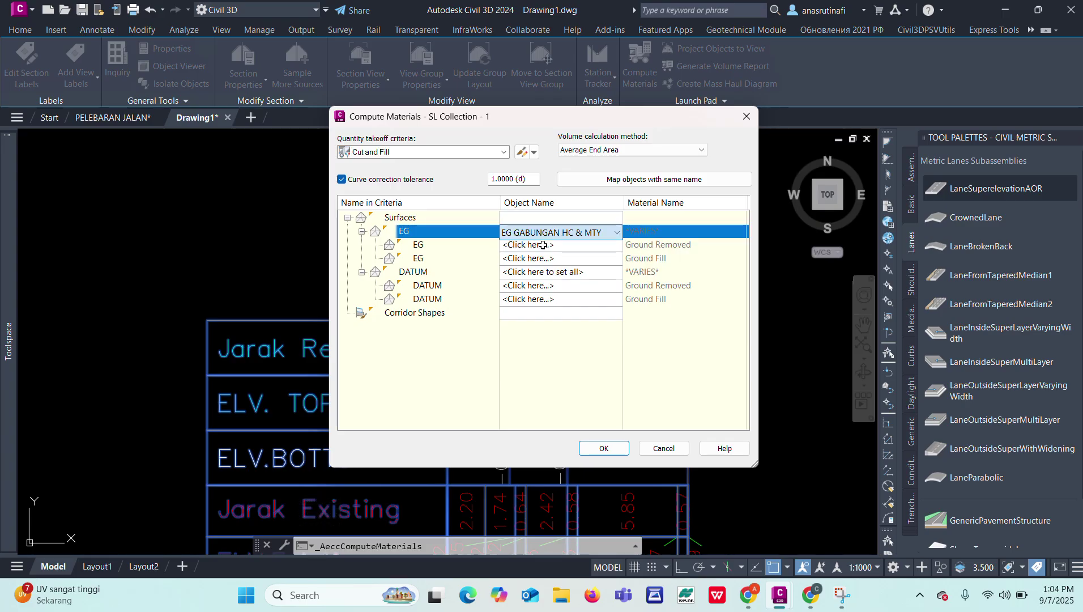
- Assign PELEBARAN JL 1 PELEBARAN JL 1 - SG to all DATUM surfaces and compute the materials
left_click(545, 272)
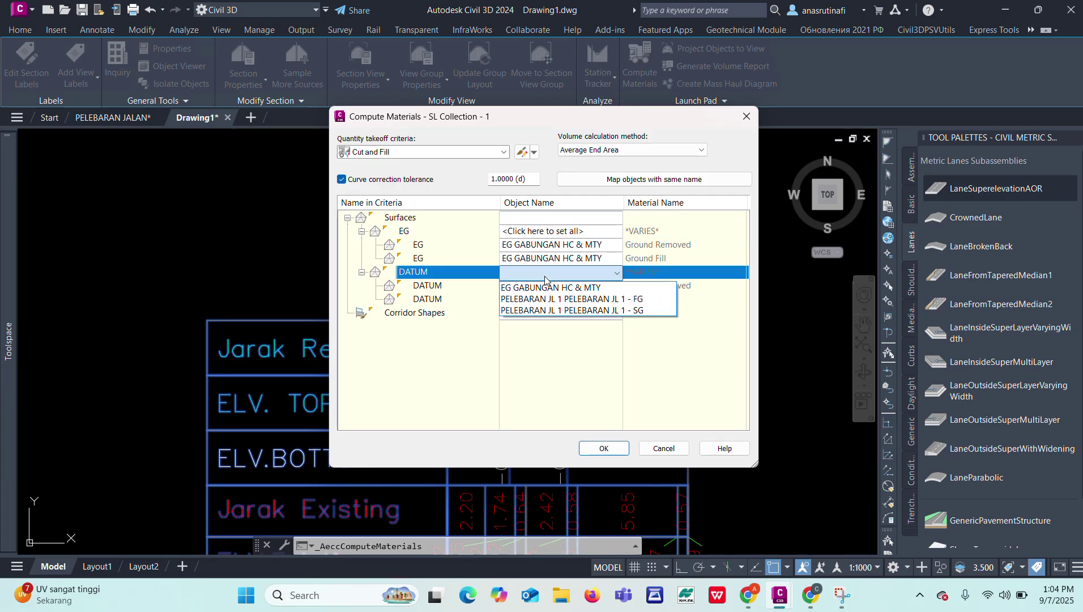
left_click(565, 314)
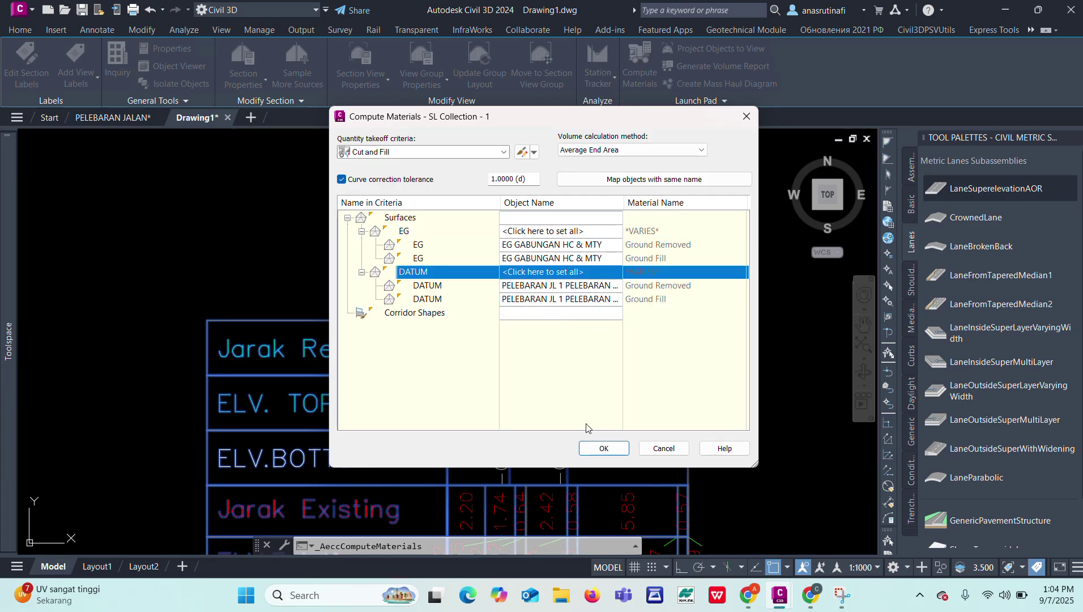
left_click(592, 448)
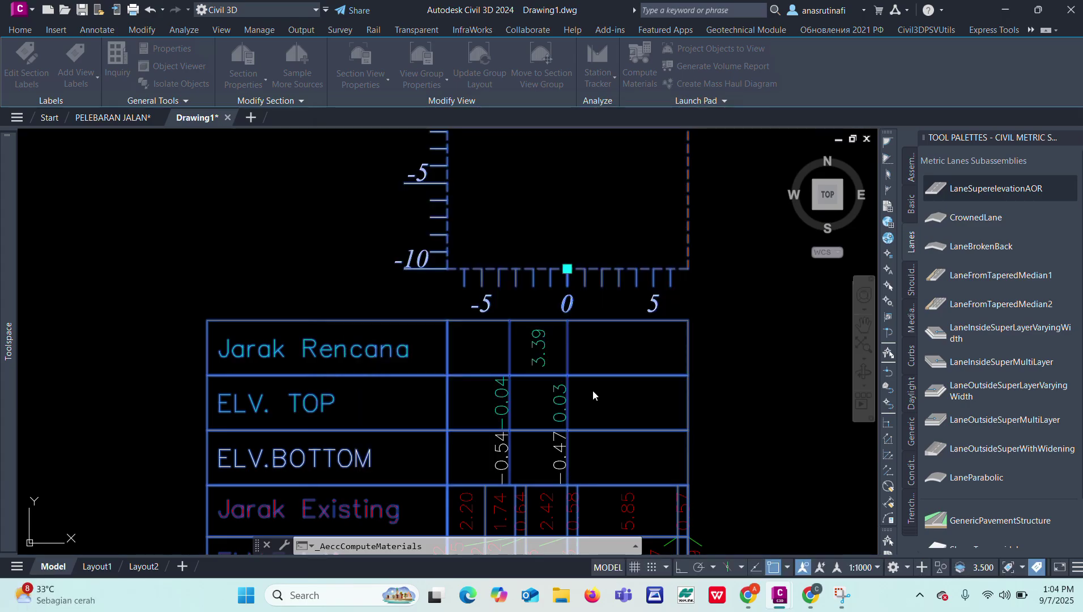
- Examine the cut and fill areas drawn in the section view at station 0+040.00
scroll(563, 251, "down", 4)
scroll(564, 251, "up", 8)
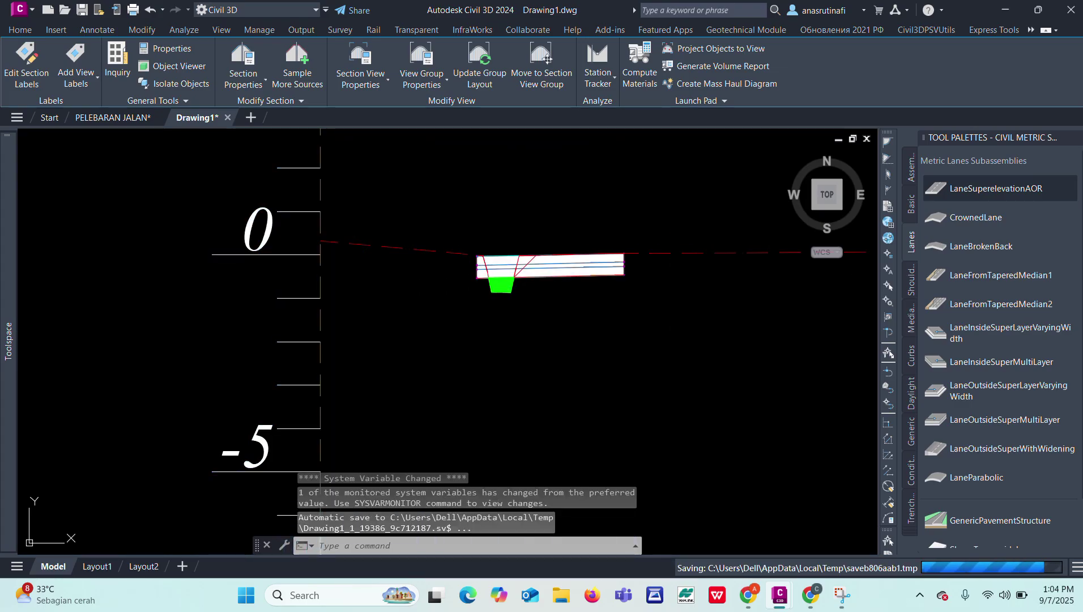
scroll(521, 254, "up", 8)
key("Escape")
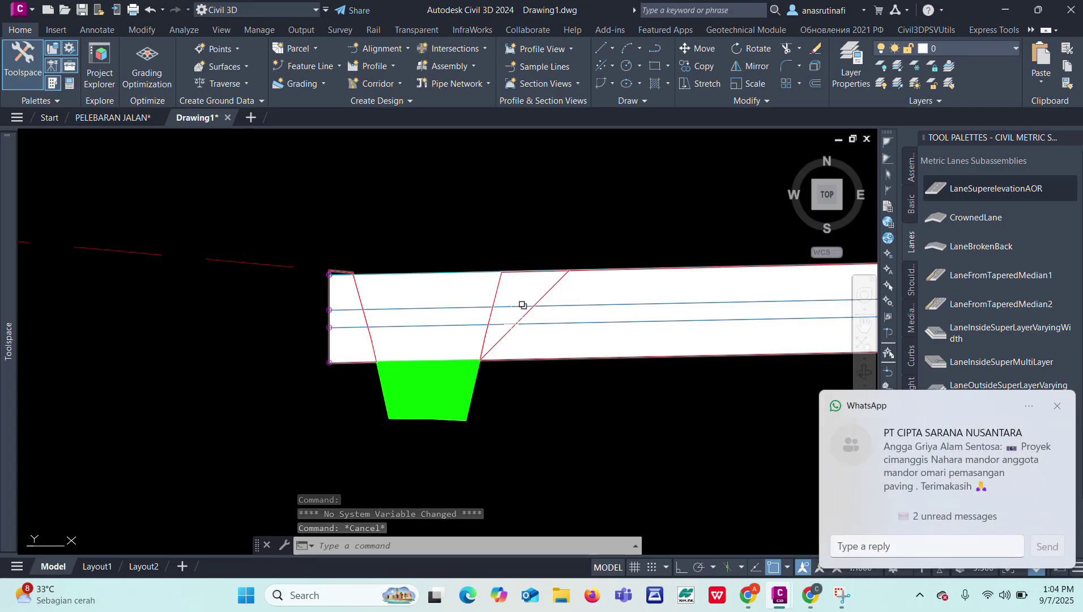
scroll(513, 310, "down", 5)
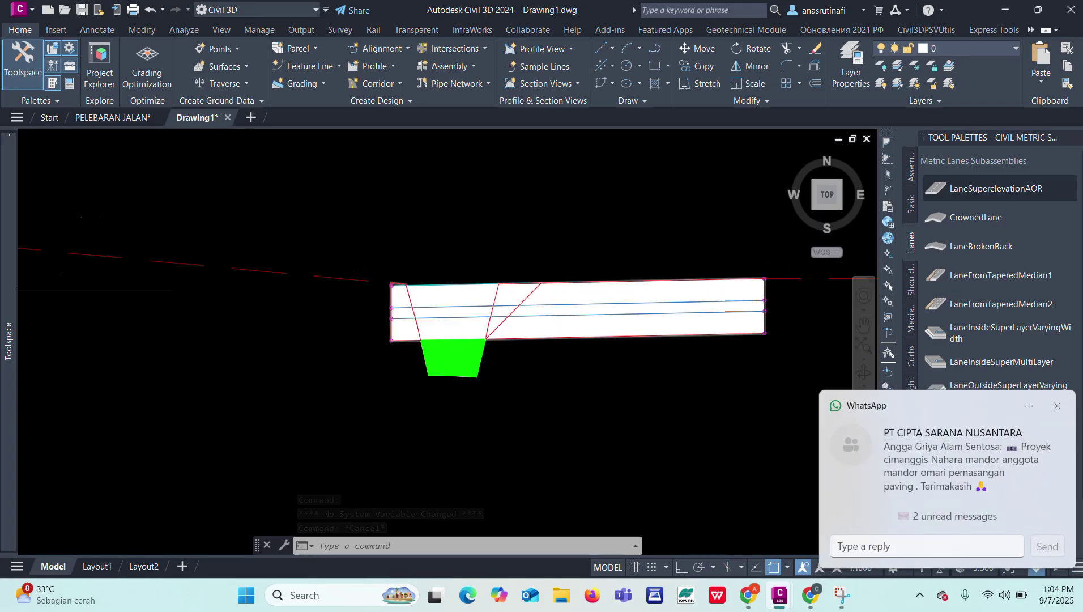
scroll(496, 283, "down", 3)
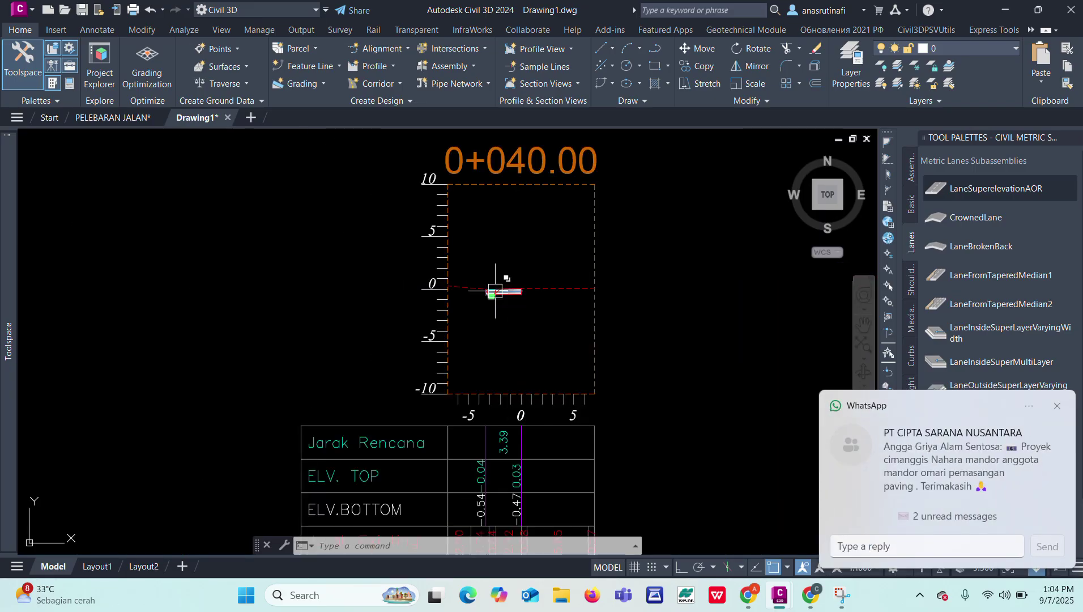
scroll(496, 292, "up", 8)
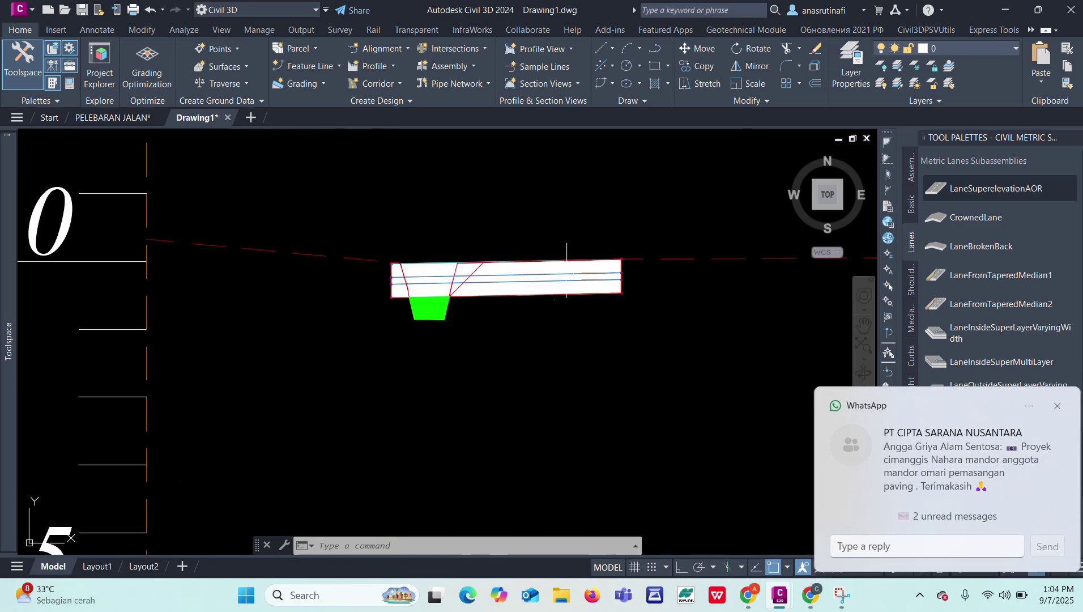
scroll(303, 350, "down", 6)
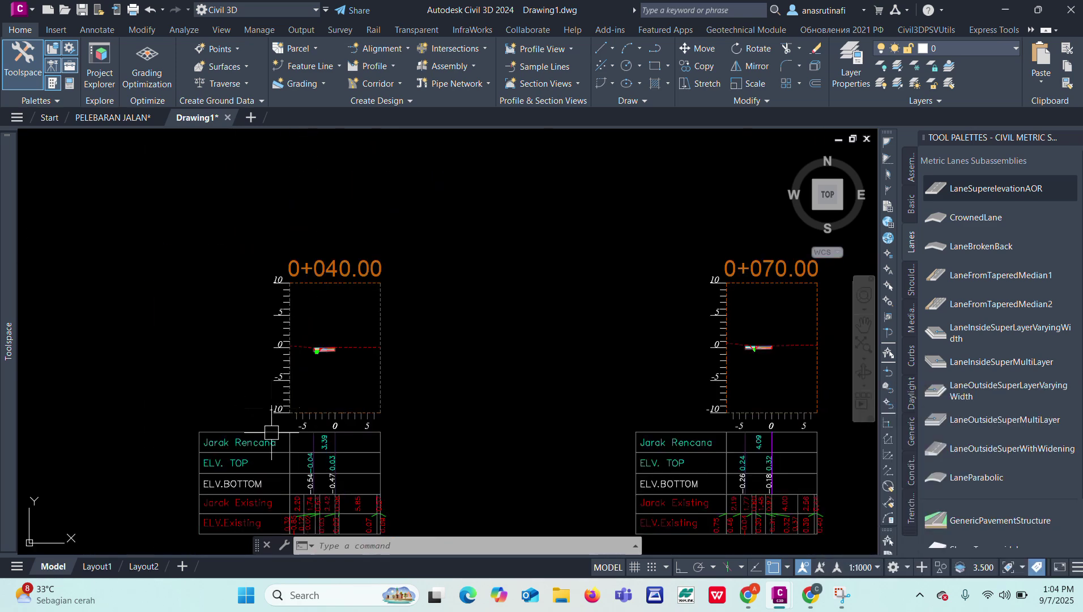
- Reopen the material list of SL Collection - 1 and add a new material named BASE B
scroll(269, 422, "up", 3)
left_click(269, 422)
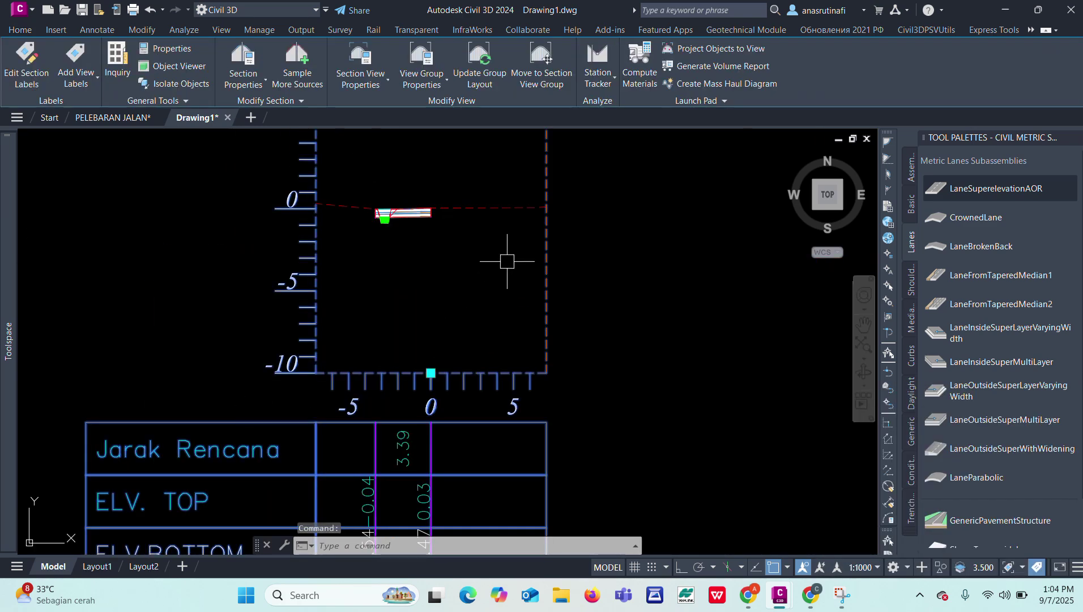
left_click(638, 78)
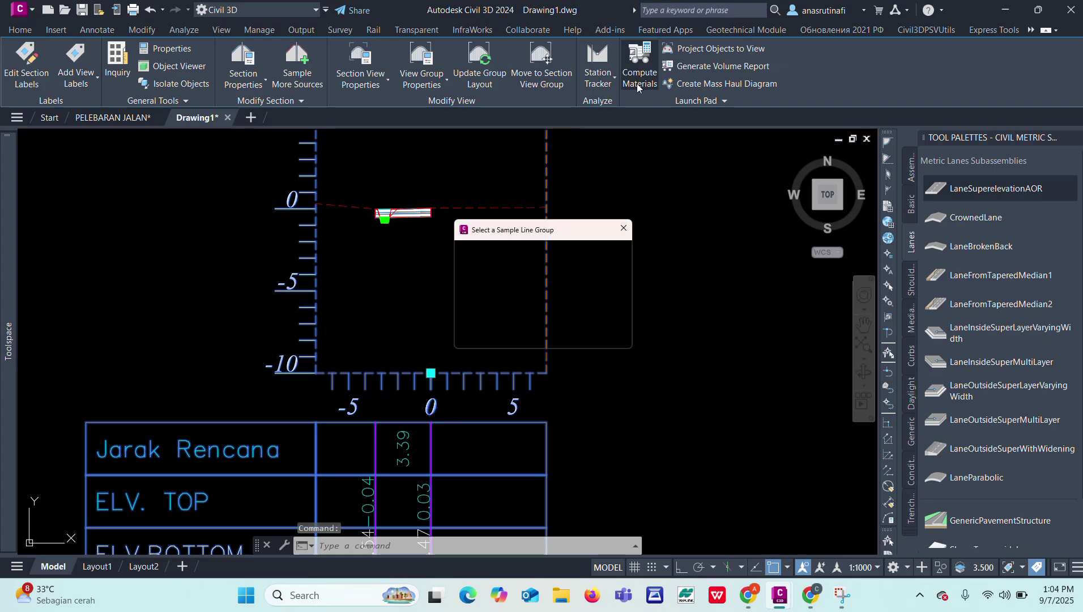
left_click(492, 340)
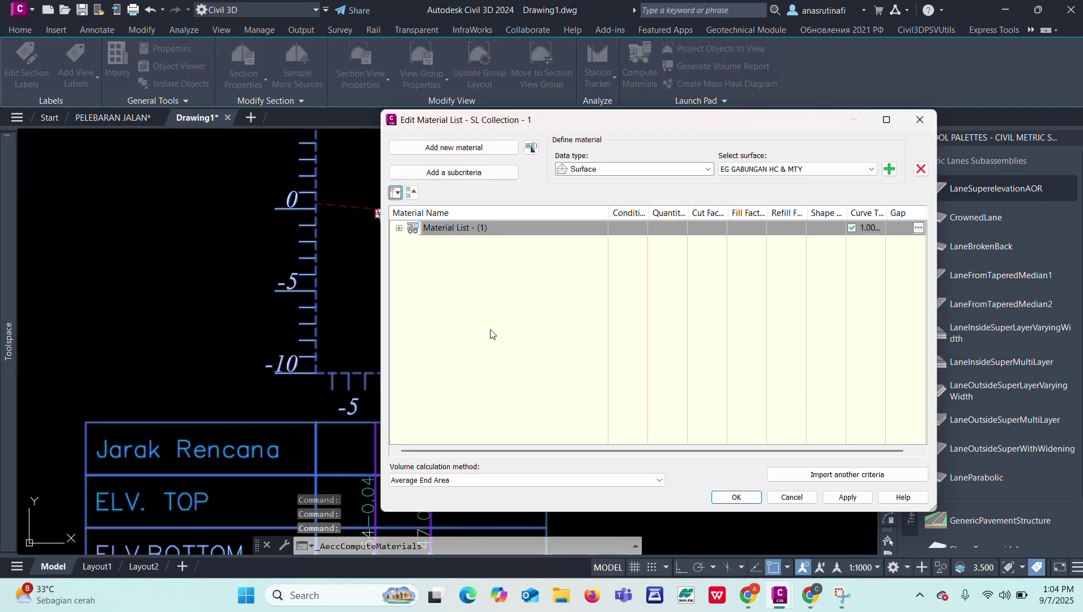
left_click(454, 148)
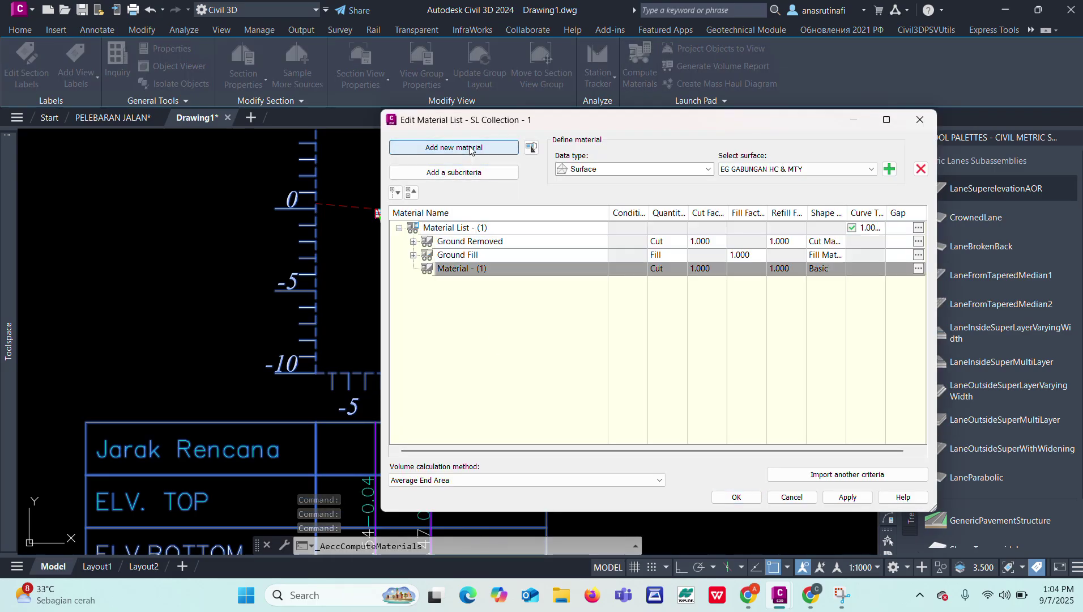
left_click(487, 270)
left_click(491, 271)
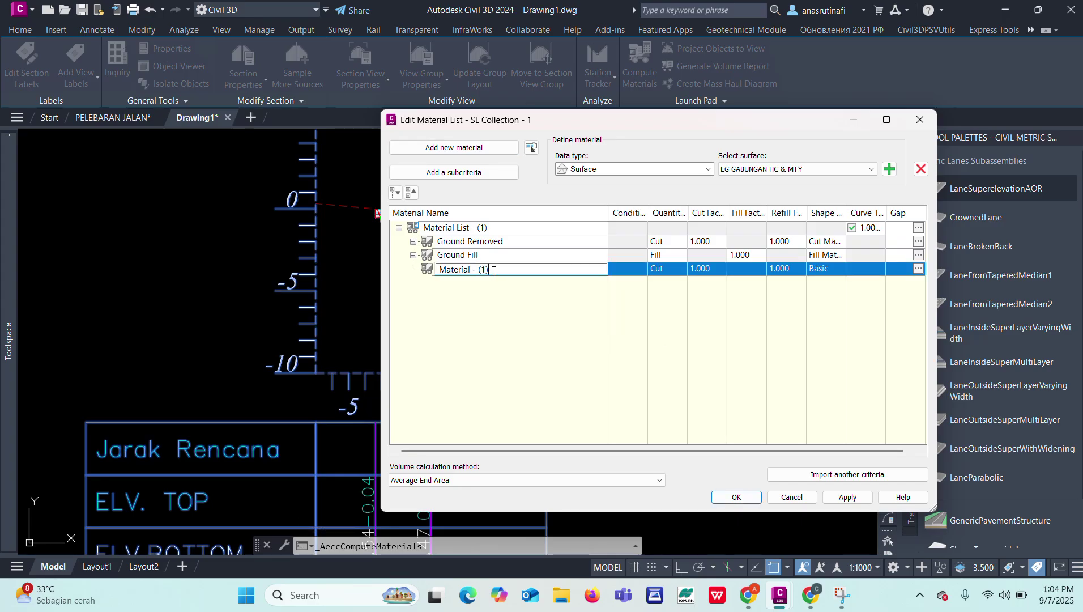
key("BackSpace")
key("BackSpace")
key("BackSpace")
key("BackSpace")
key("BackSpace")
key("BackSpace")
key("BackSpace")
key("BackSpace")
key("BackSpace")
key("BackSpace")
key("BackSpace")
key("BackSpace")
type("BASE B")
left_click(642, 282)
- Set BASE B's quantity type to Structures and add the corridor shape PELEBARAN JL 1 SubBase to it
left_click(660, 269)
left_click(663, 331)
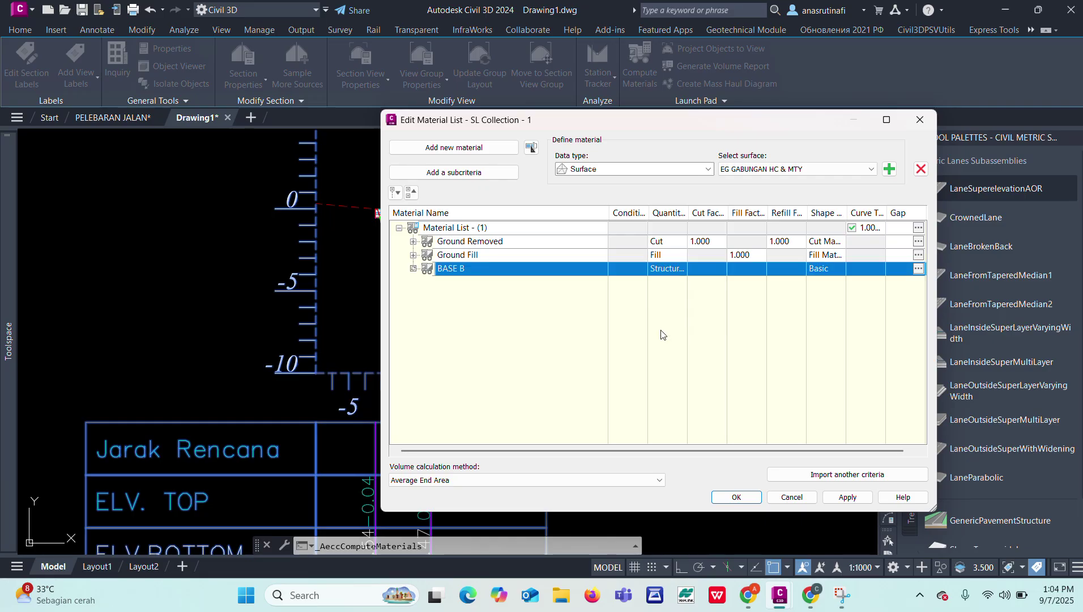
left_click(661, 172)
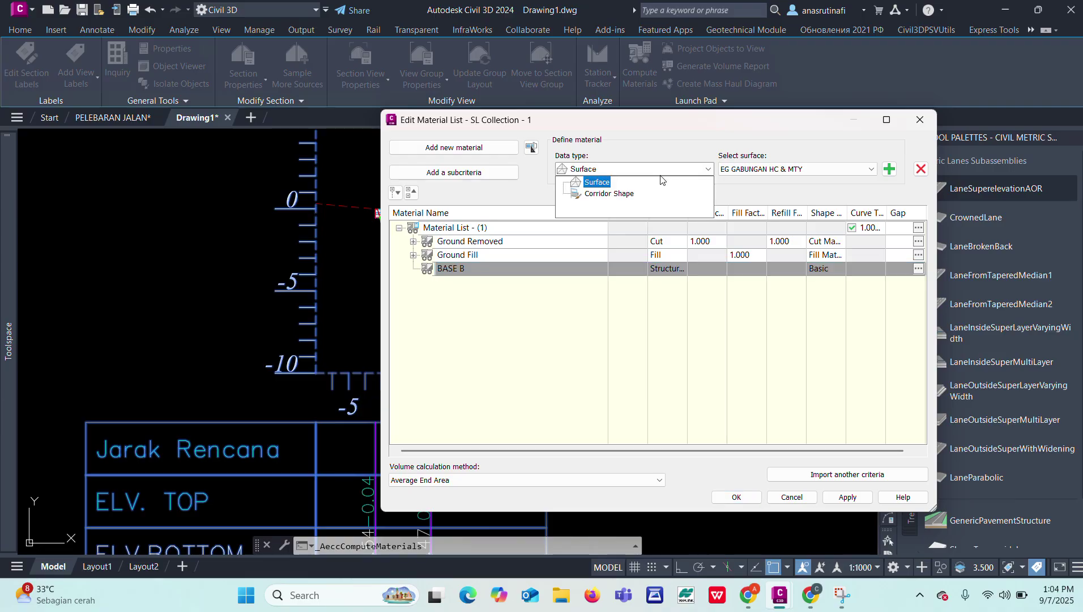
left_click(623, 194)
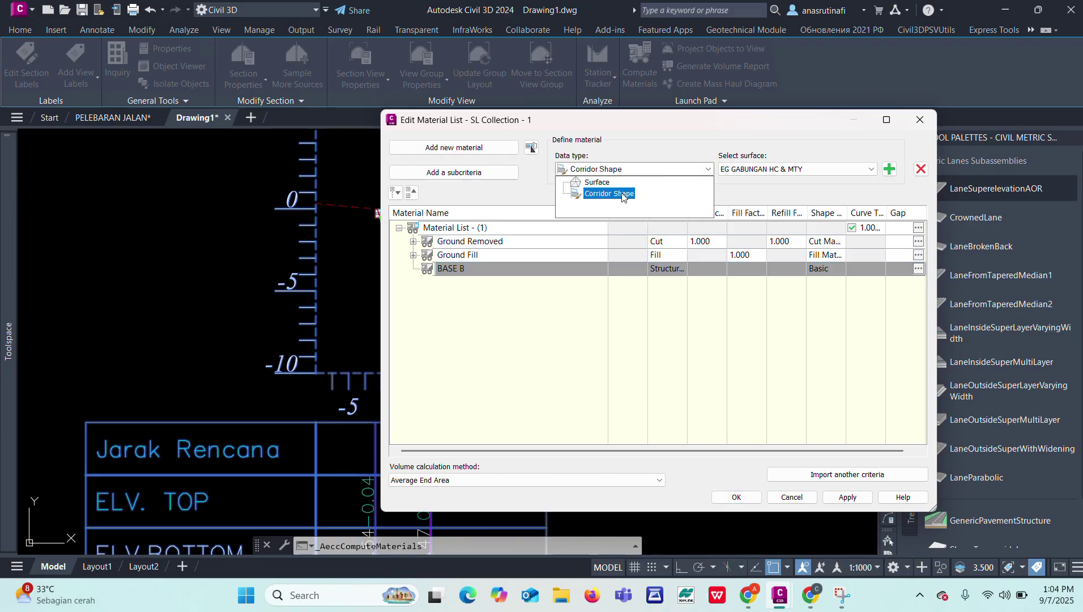
left_click(623, 194)
left_click(787, 169)
left_click(791, 200)
left_click(890, 169)
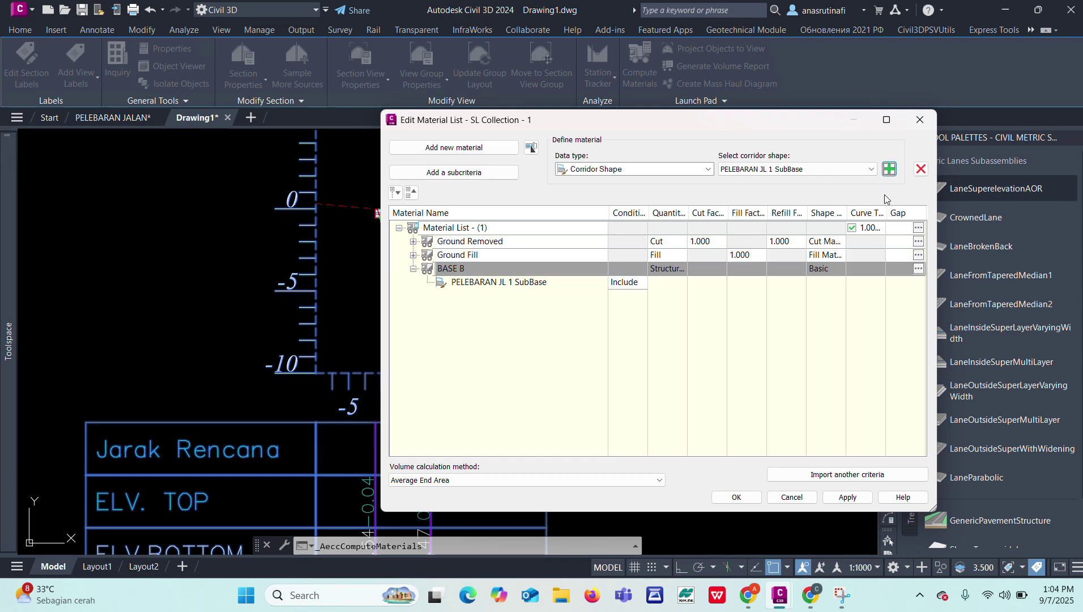
- Set the material section style of BASE B to SubBase ANAS
left_click(842, 268)
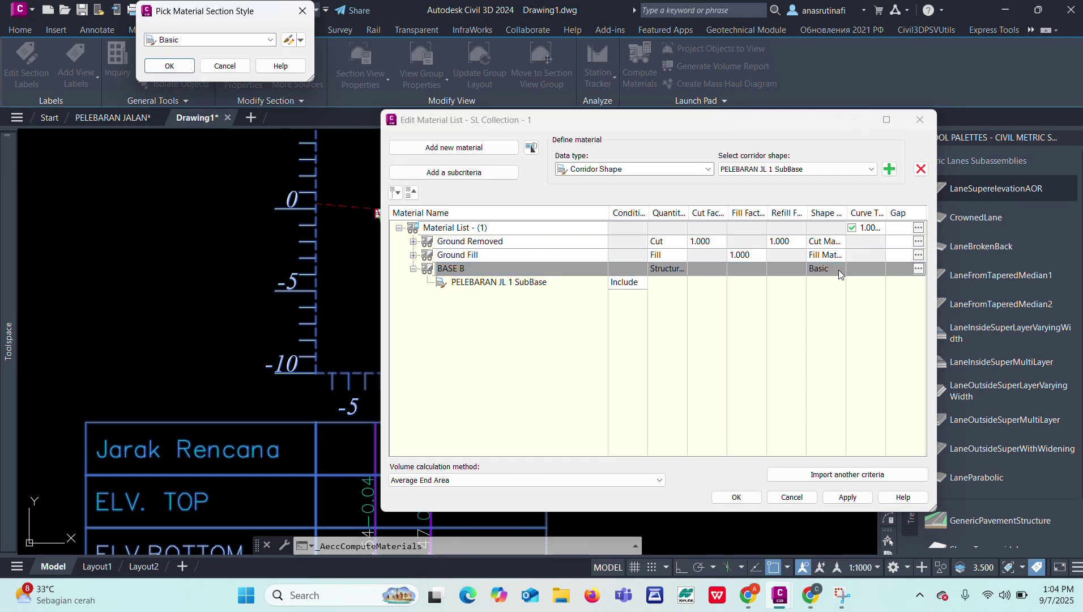
left_click(182, 42)
scroll(244, 228, "down", 11)
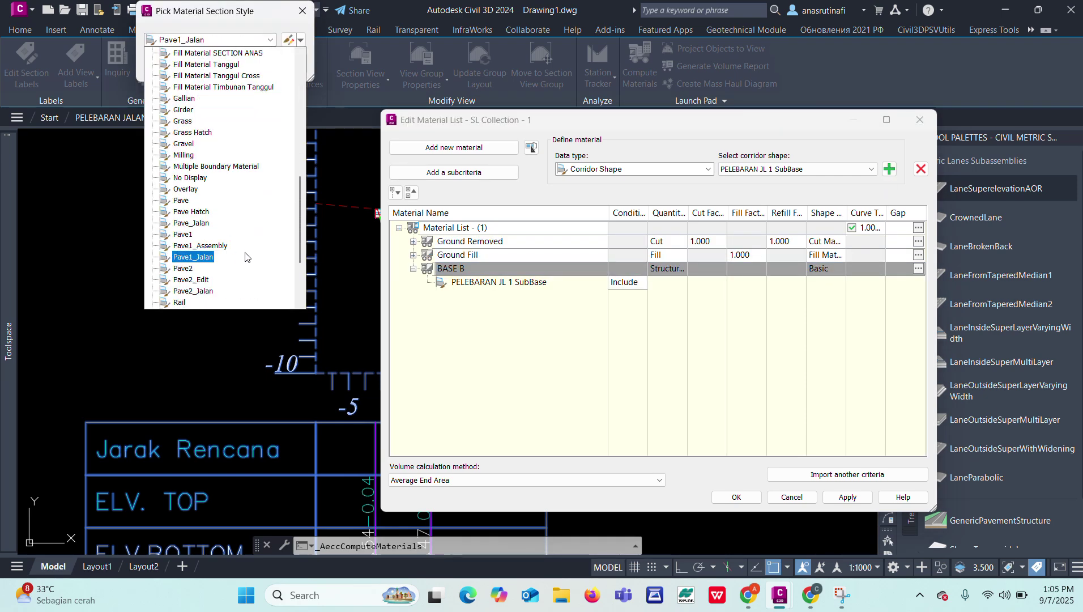
left_click(202, 260)
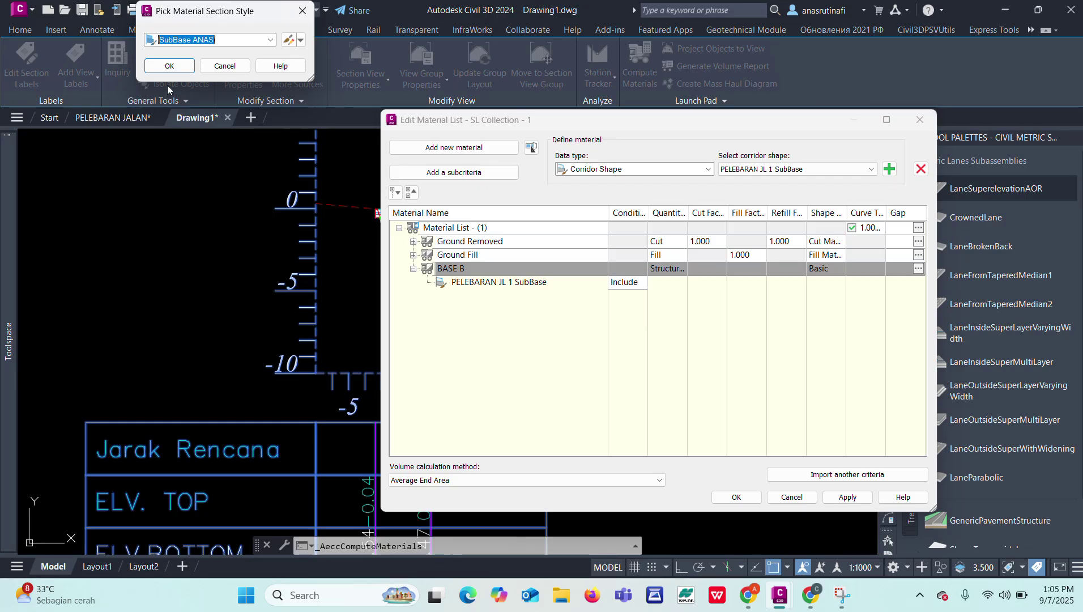
left_click(169, 66)
- Add another new material to the list and name it BASE A
left_click(451, 148)
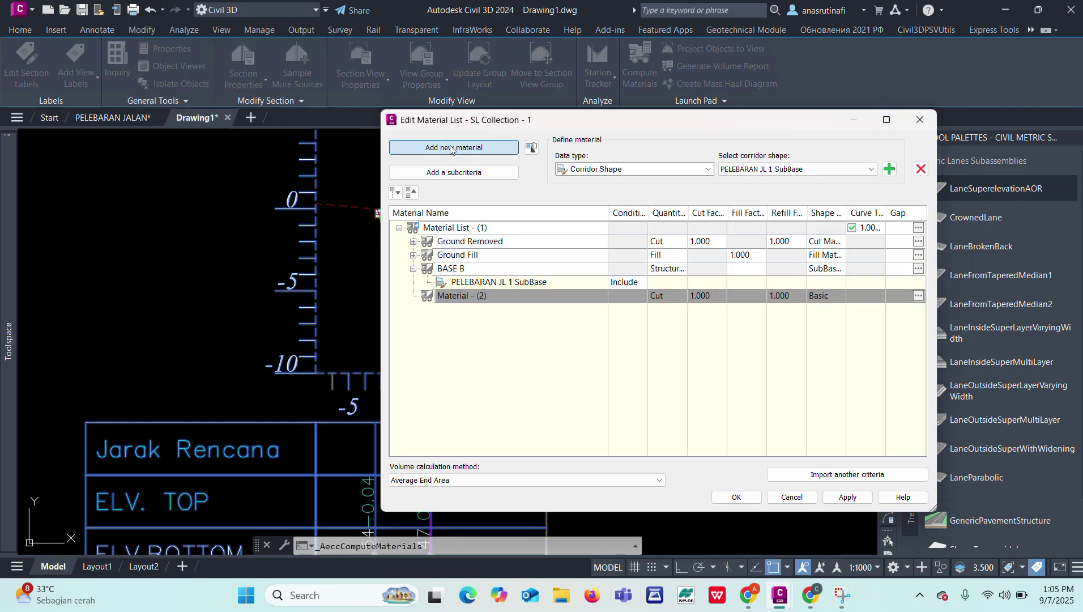
left_click(491, 297)
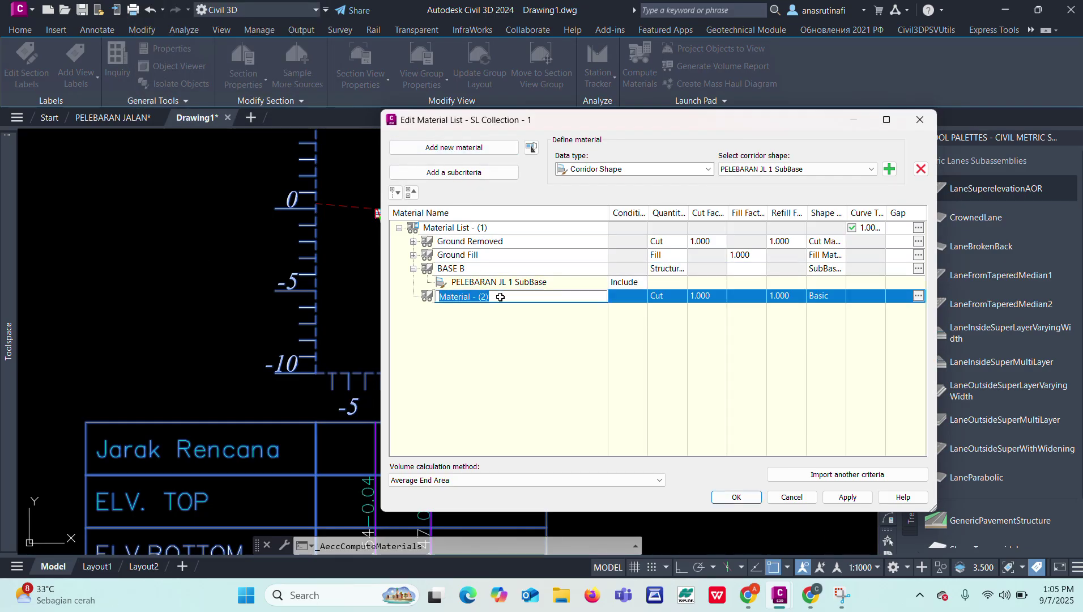
left_click(497, 297)
key("BackSpace")
key("BackSpace")
key("BackSpace")
key("BackSpace")
key("BackSpace")
key("BackSpace")
key("BackSpace")
key("BackSpace")
key("BackSpace")
key("BackSpace")
key("BackSpace")
key("BackSpace")
key("BackSpace")
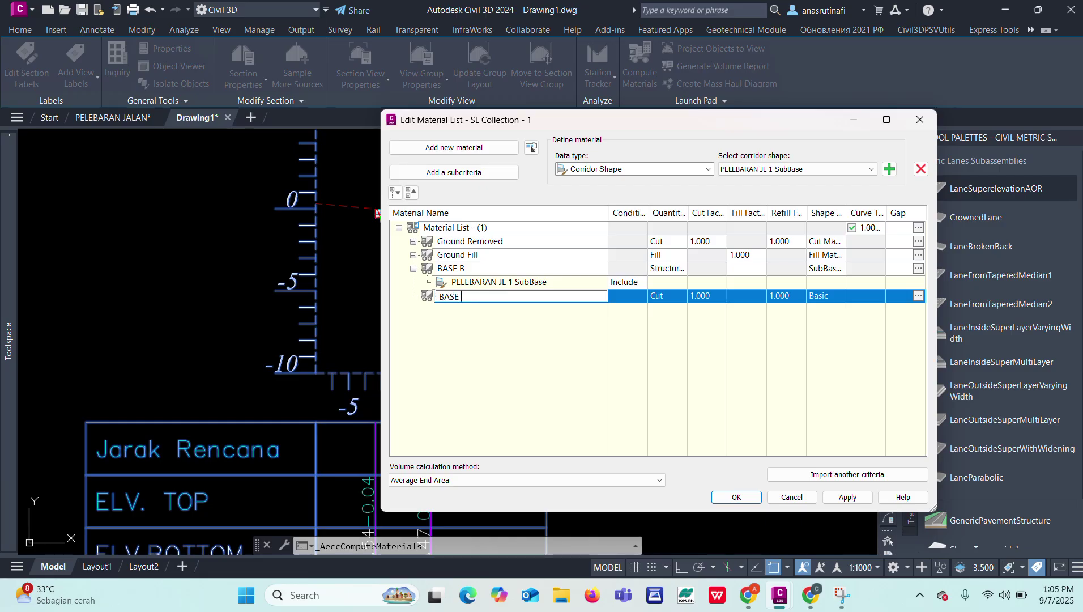
key("Return")
- Set BASE A's quantity type to Structures and add the corridor shape PELEBARAN JL 1 Base to it
left_click(667, 303)
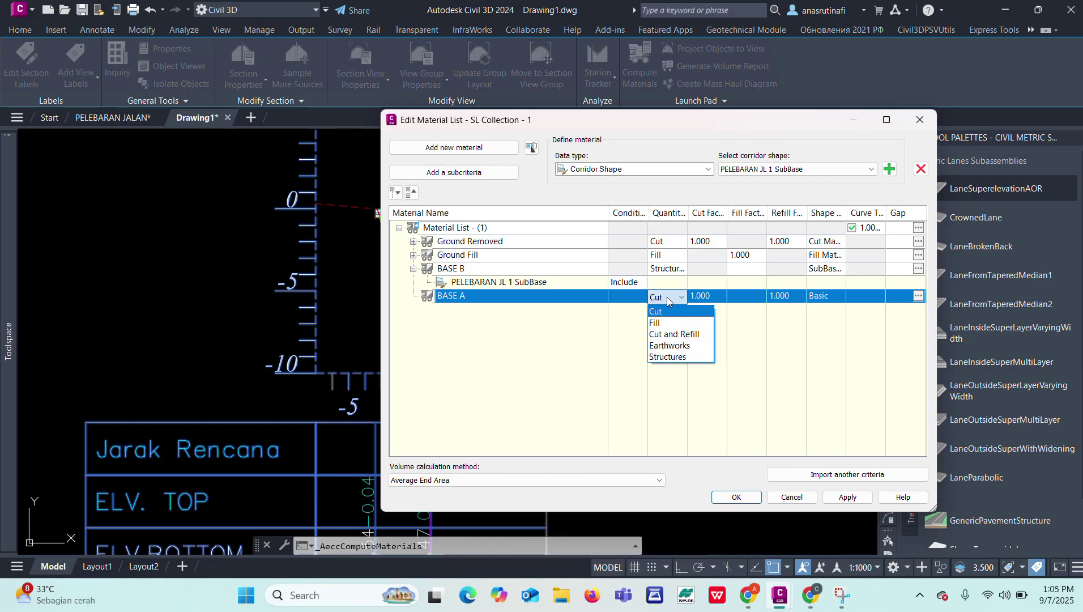
left_click(682, 358)
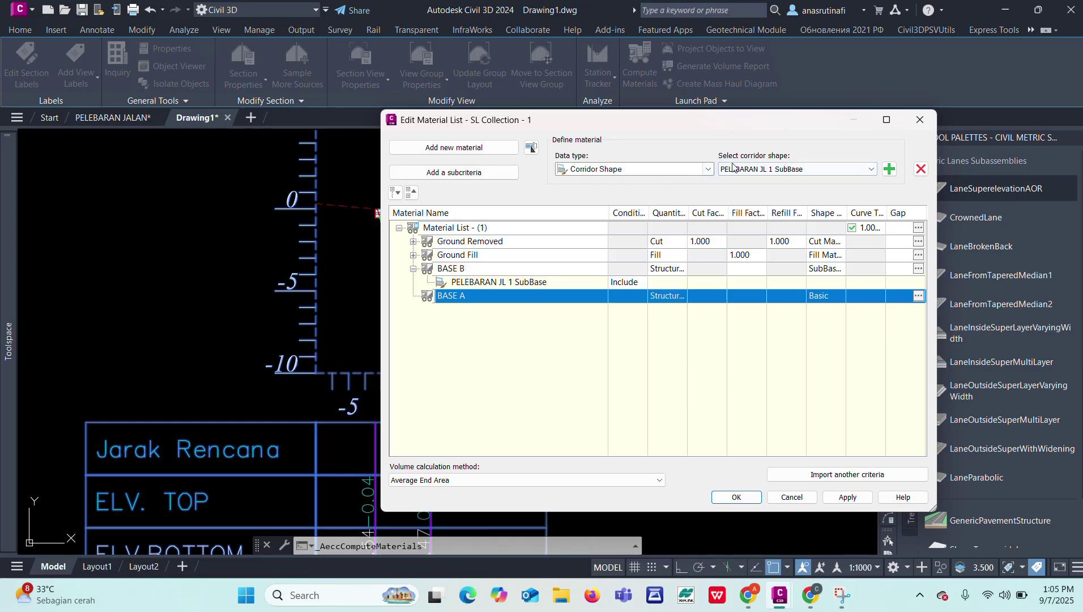
left_click(809, 170)
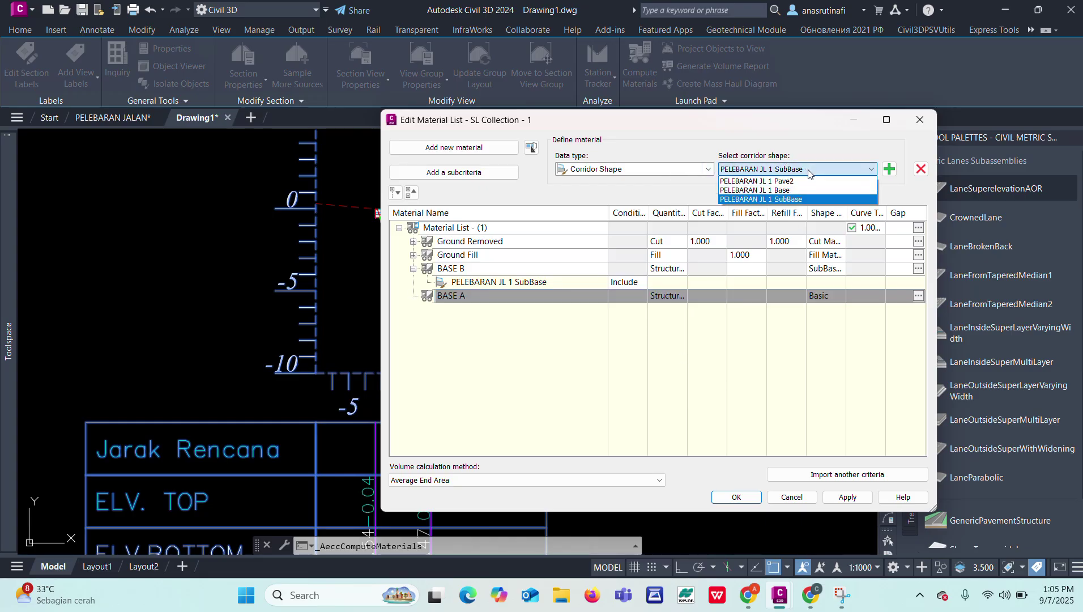
left_click(784, 191)
left_click(889, 170)
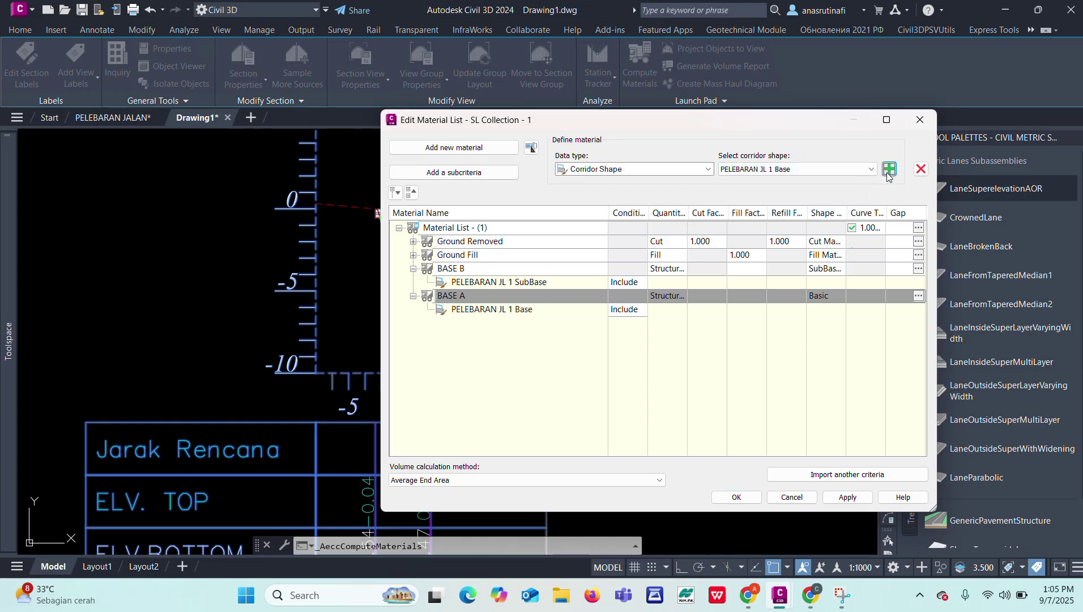
- Set the material section style of BASE A to BASE A ANAS
left_click(826, 295)
left_click(840, 296)
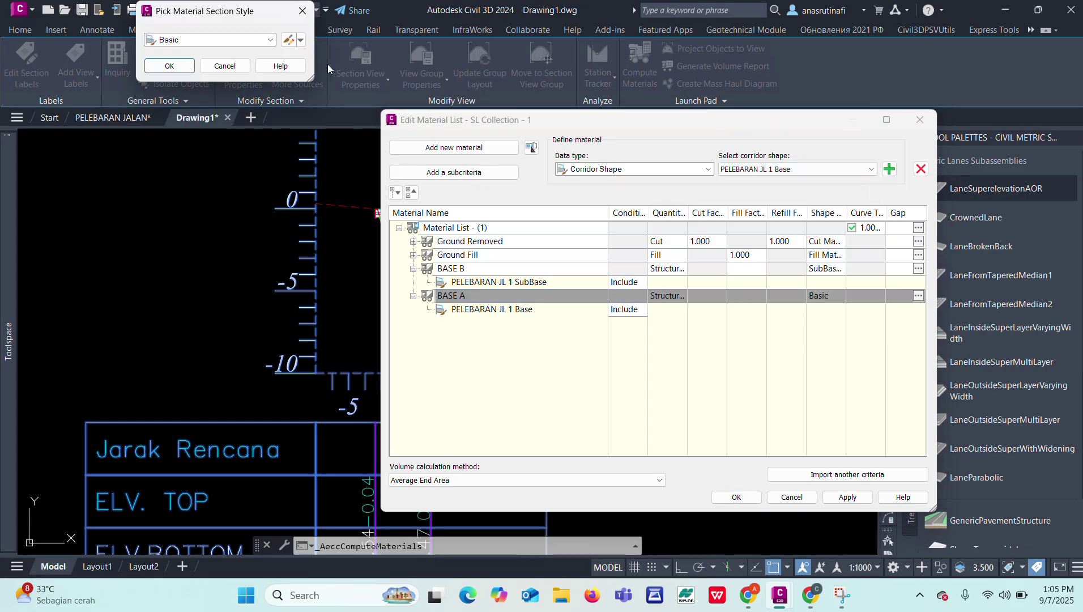
left_click(258, 40)
scroll(213, 181, "down", 11)
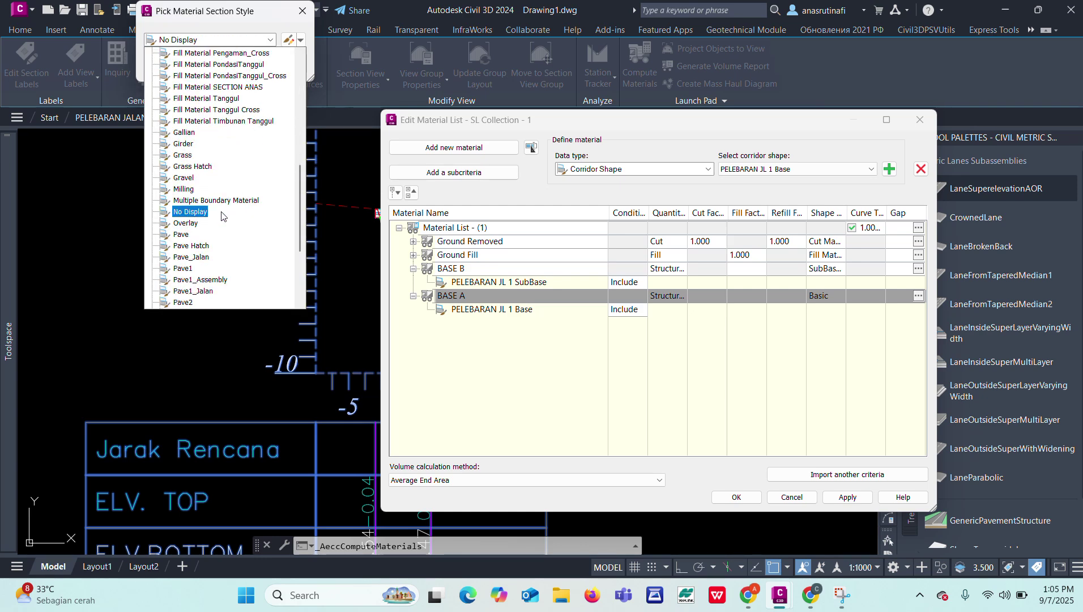
scroll(221, 223, "up", 14)
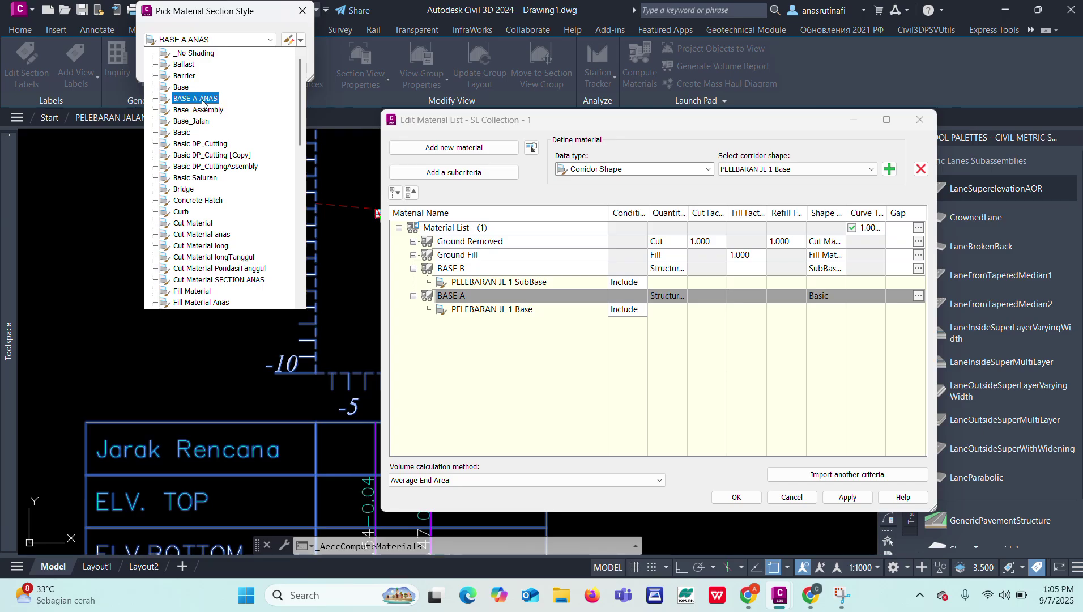
left_click(198, 98)
left_click(170, 66)
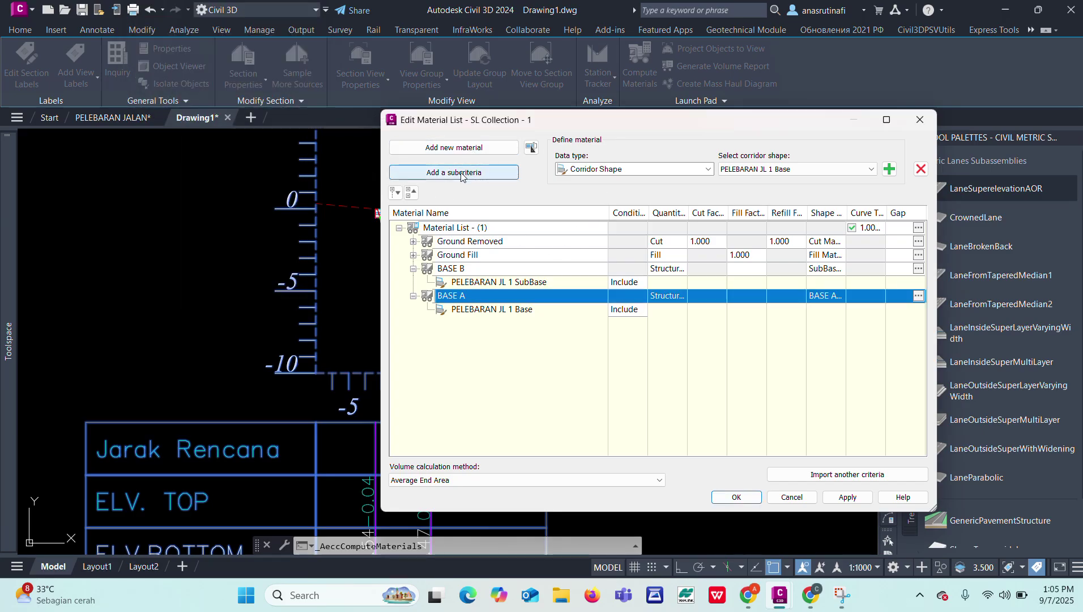
- Add another new material to the list and name it RIGID
left_click(456, 148)
left_click(493, 326)
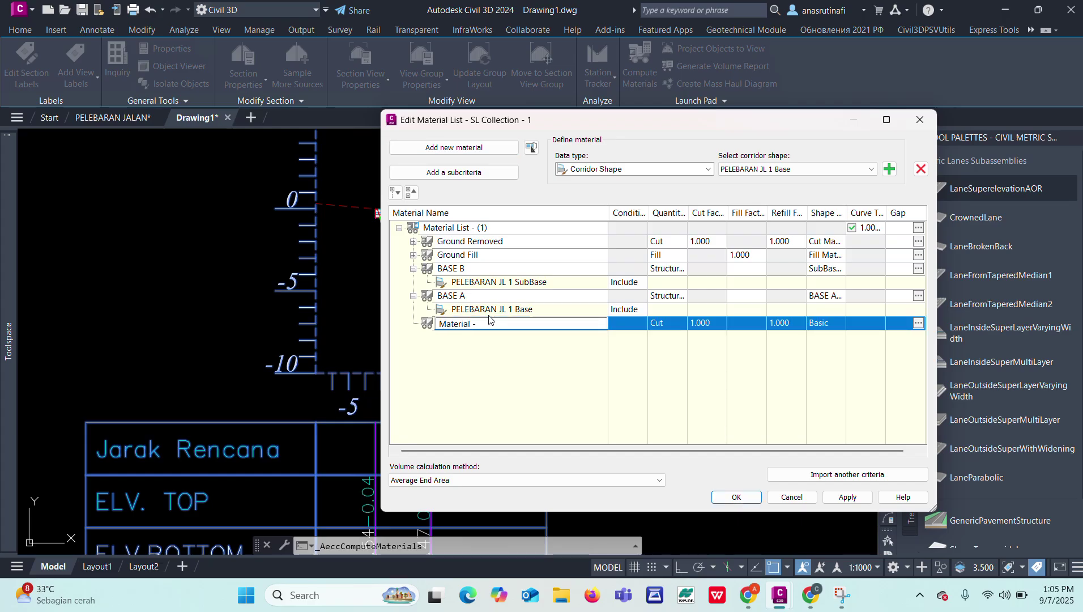
key("BackSpace")
key("BackSpace")
key("BackSpace")
key("BackSpace")
key("BackSpace")
key("BackSpace")
key("BackSpace")
key("BackSpace")
key("BackSpace")
key("BackSpace")
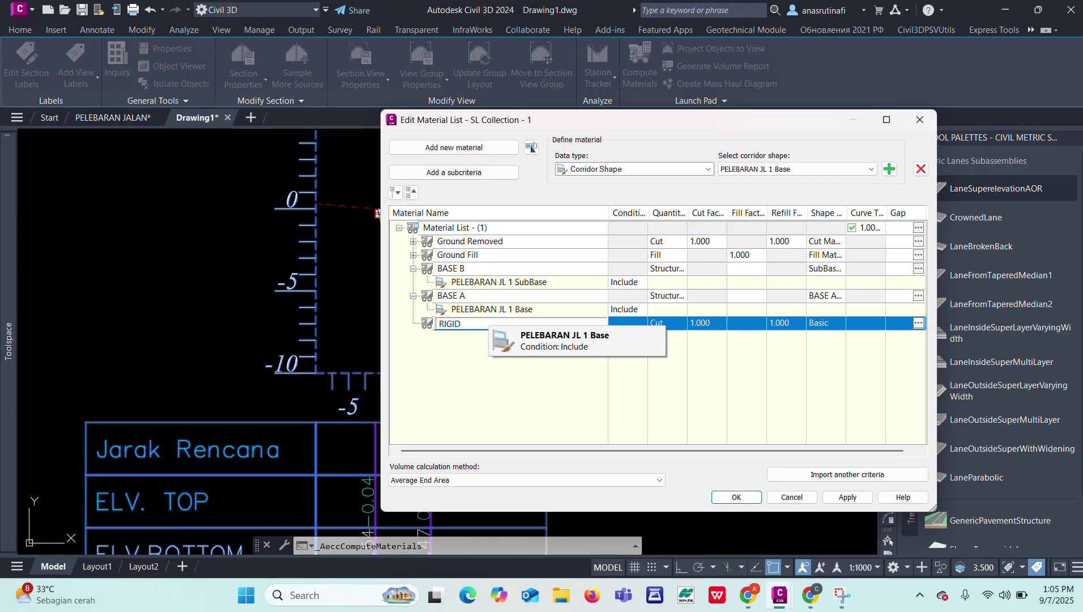
- Set RIGID's quantity type to Structures and choose the corridor shape PELEBARAN JL 1 Pave2
left_click(667, 323)
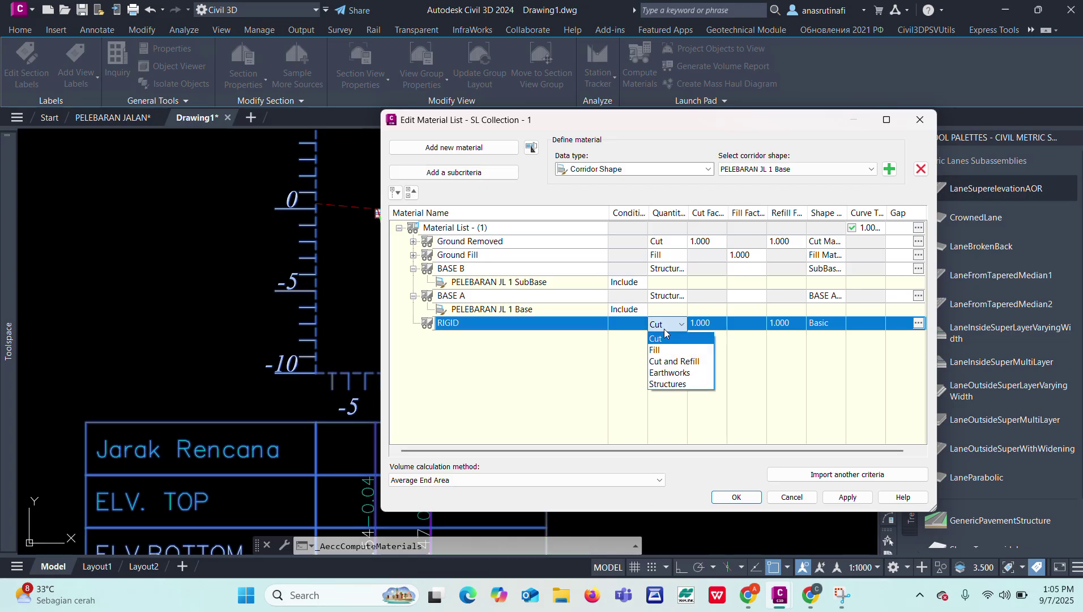
left_click(668, 385)
left_click(802, 169)
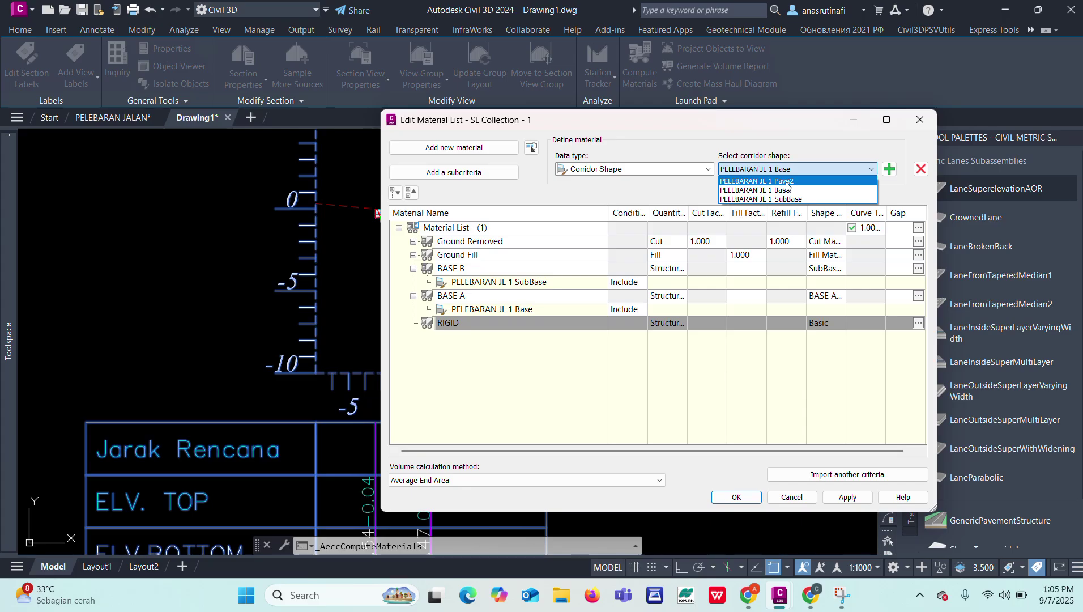
left_click(787, 182)
- Set the material section style of RIGID to RIGID ANAS and accept the edited material list
left_click(843, 323)
left_click(843, 323)
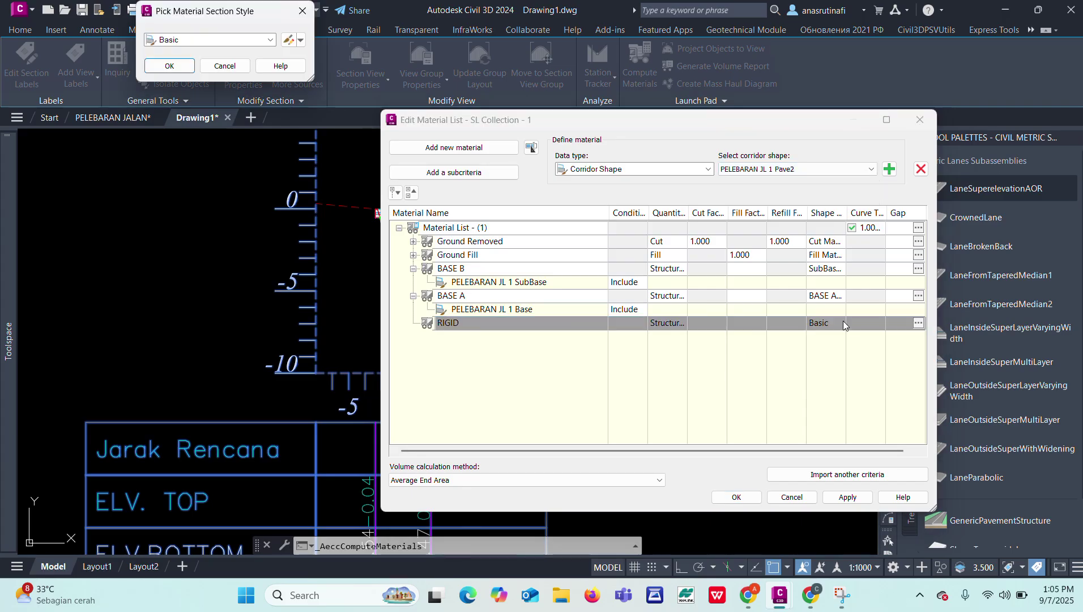
left_click(270, 40)
scroll(221, 198, "down", 6)
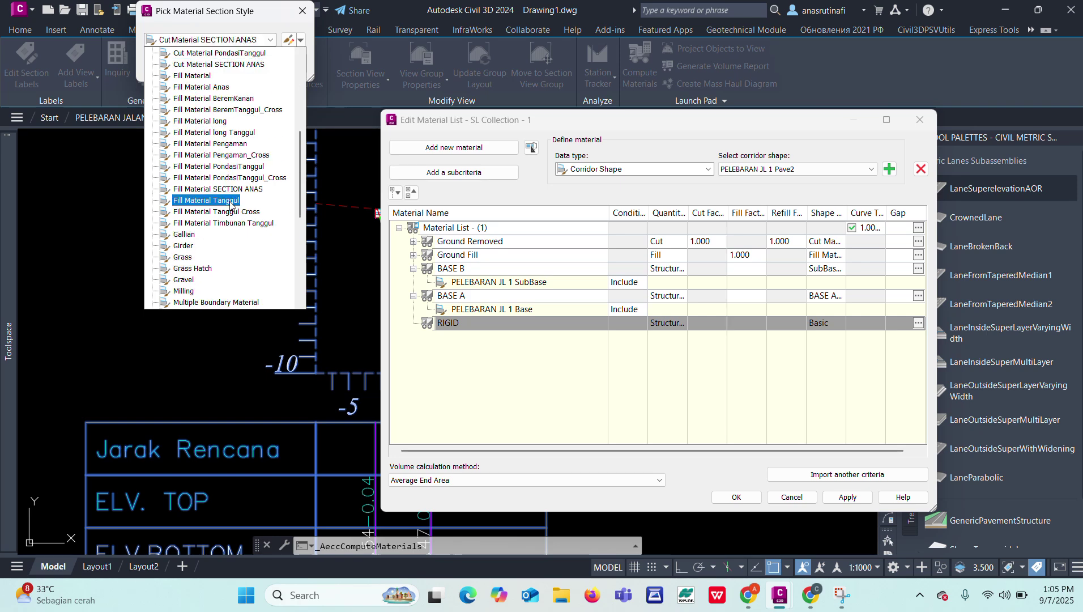
scroll(221, 229, "down", 2)
left_click(199, 215)
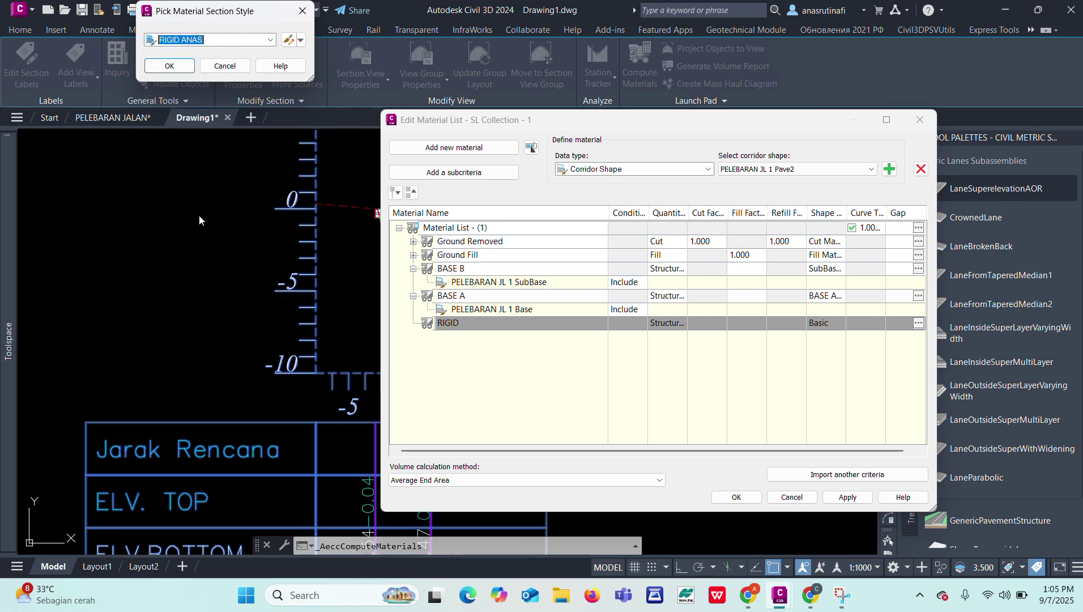
left_click(165, 64)
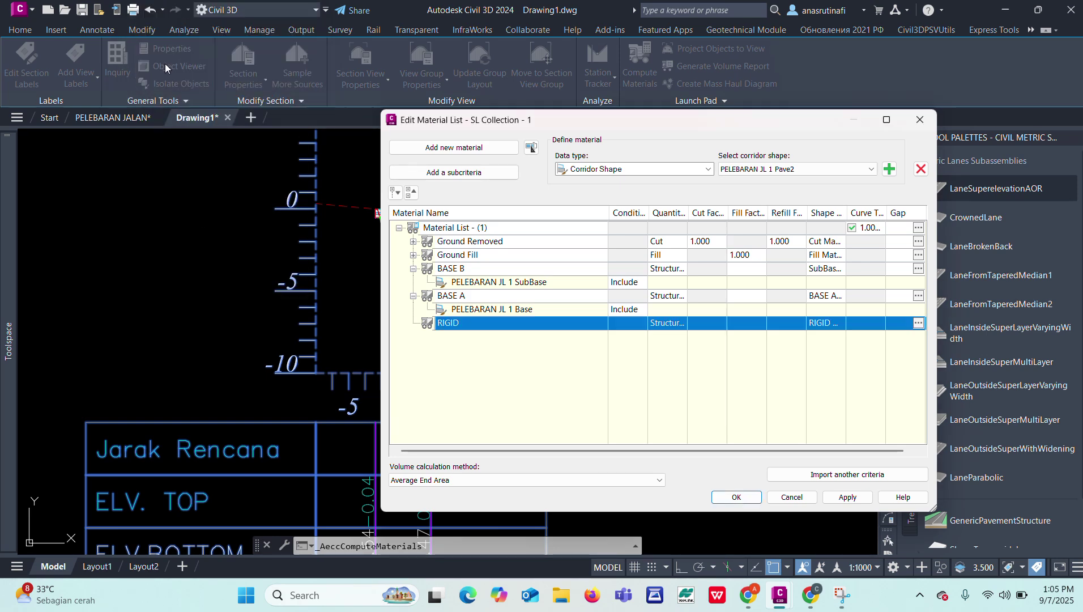
left_click(737, 497)
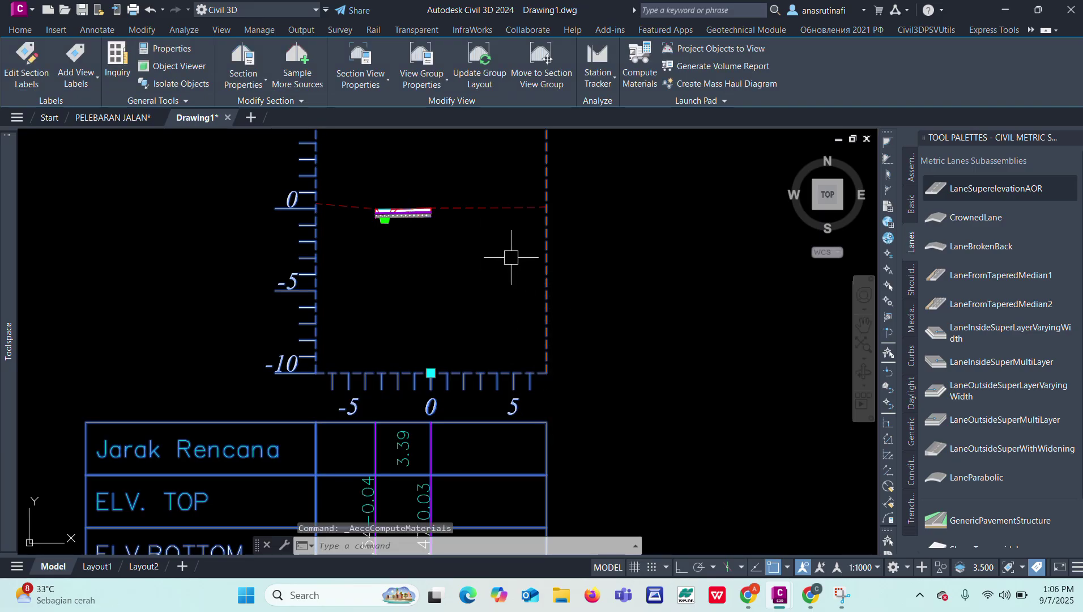
- Inspect the pavement layers and cut area in the cross-section and clear the section view selection
scroll(340, 179, "up", 4)
scroll(552, 290, "up", 4)
key("Escape")
key("Escape")
key("Escape")
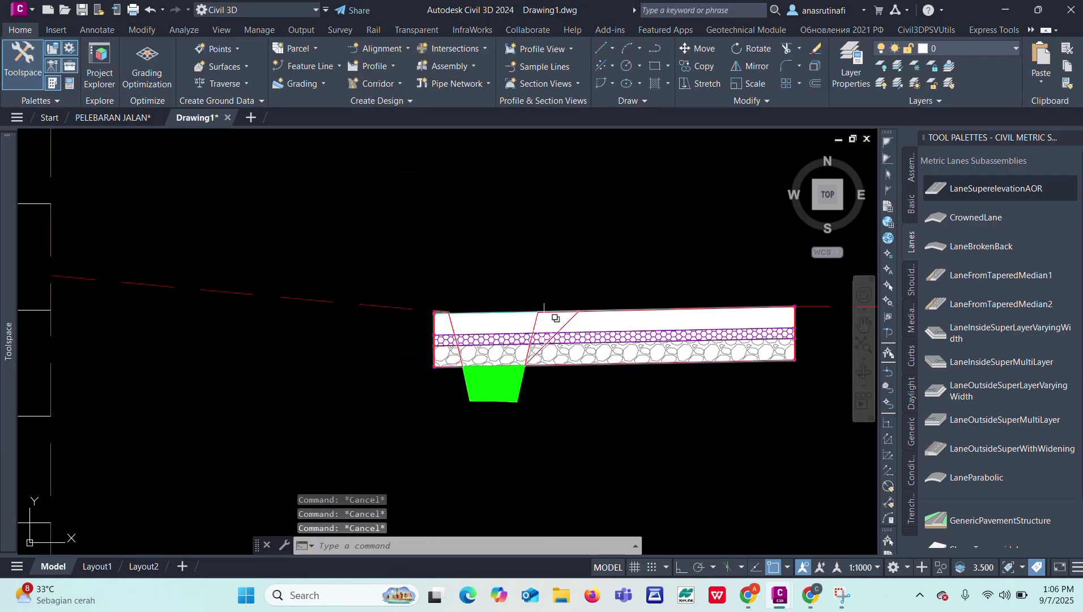
- Review the widened road's stationed plan, the profile view and the section view sheets
scroll(546, 327, "down", 10)
scroll(547, 324, "down", 6)
scroll(464, 312, "up", 8)
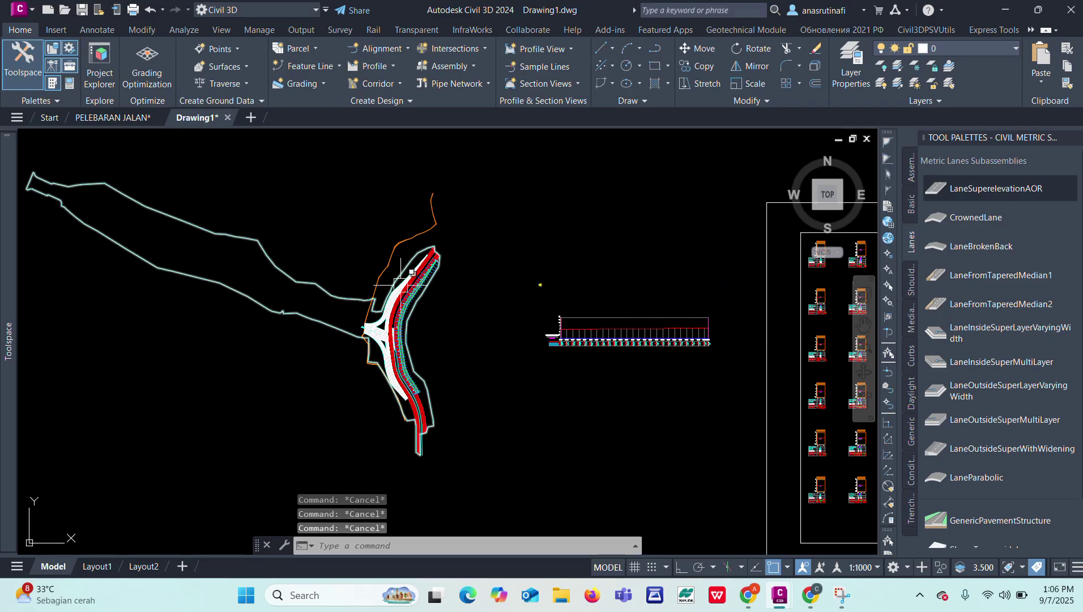
scroll(437, 317, "down", 8)
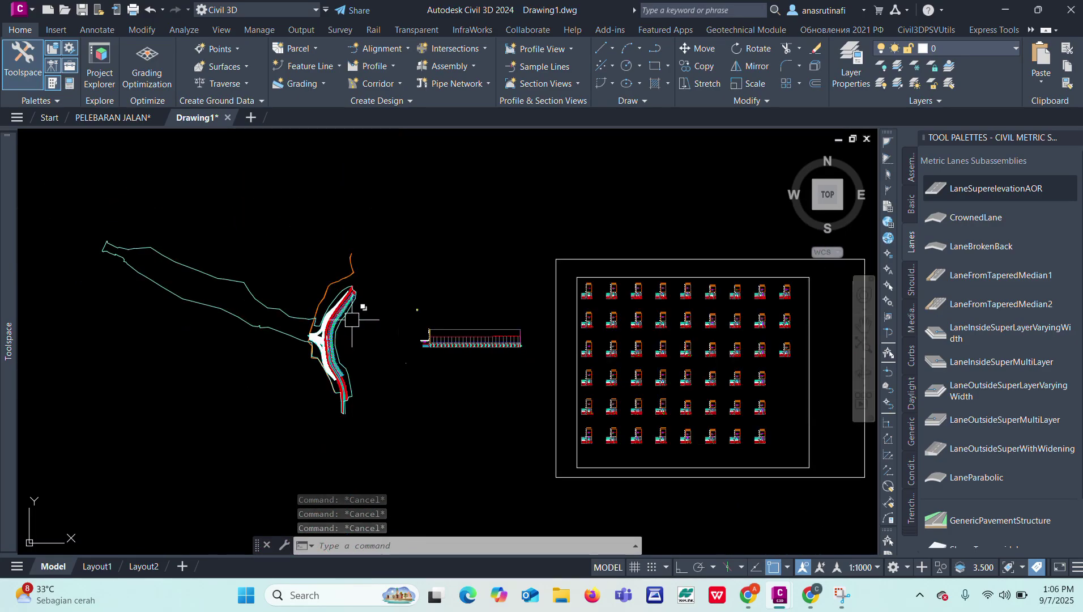
scroll(419, 341, "up", 8)
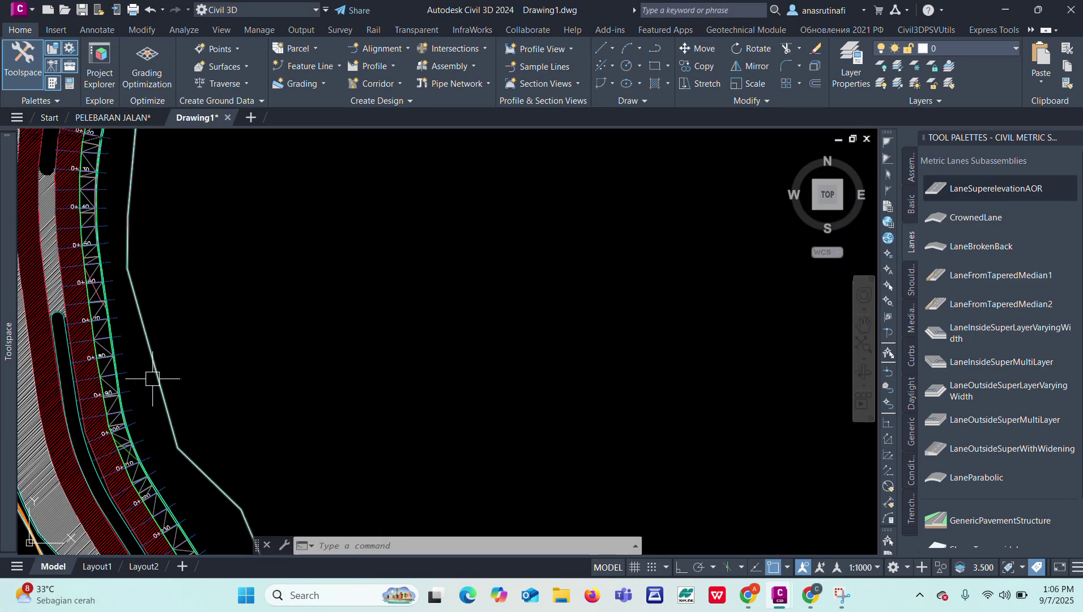
scroll(107, 376, "down", 6)
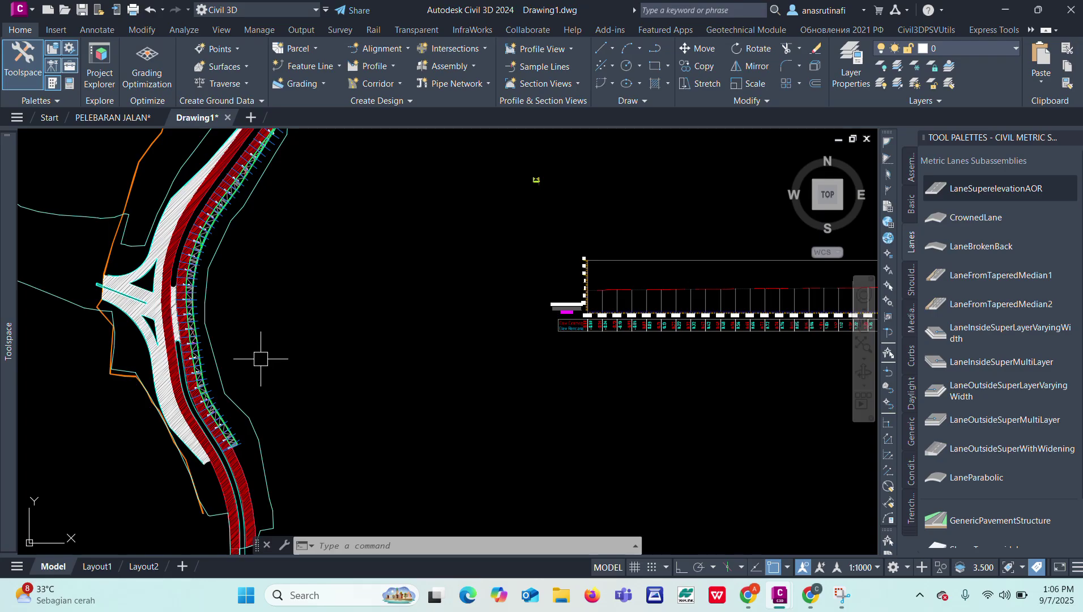
scroll(205, 258, "up", 6)
scroll(205, 259, "down", 8)
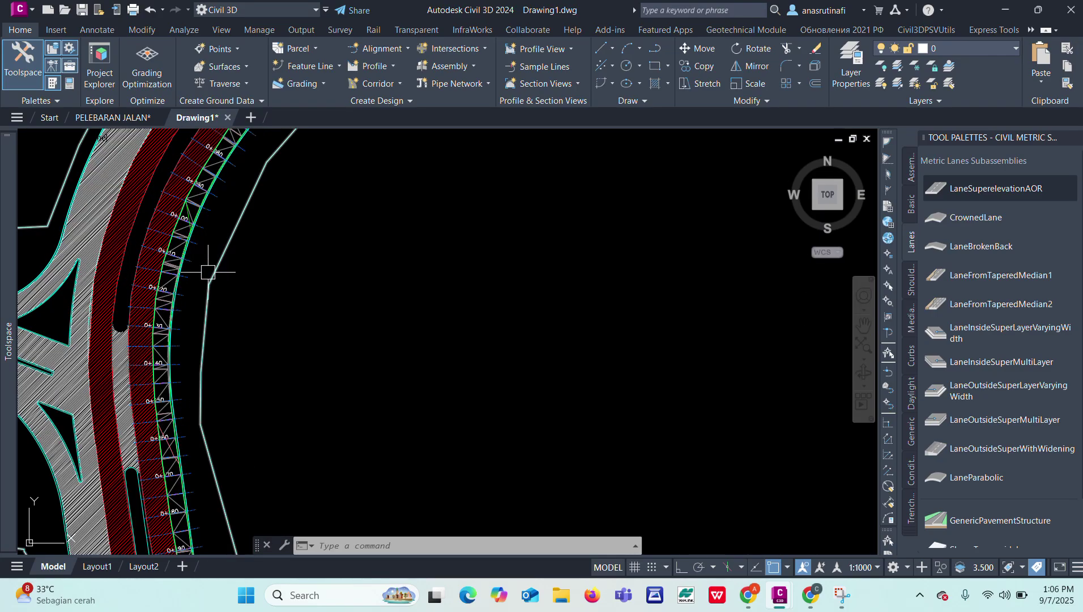
scroll(383, 305, "up", 4)
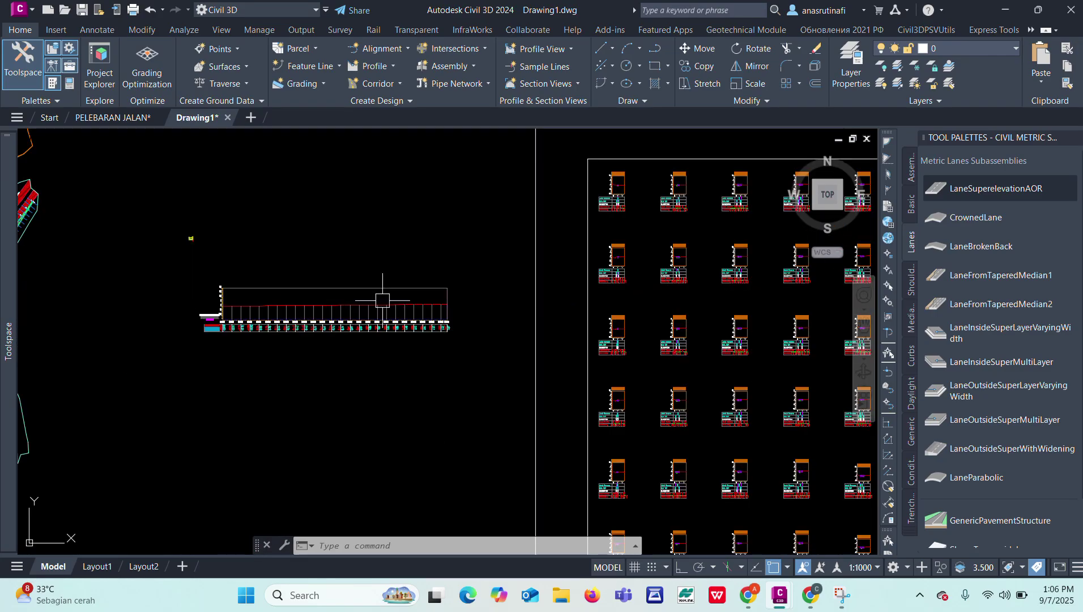
scroll(270, 287, "up", 2)
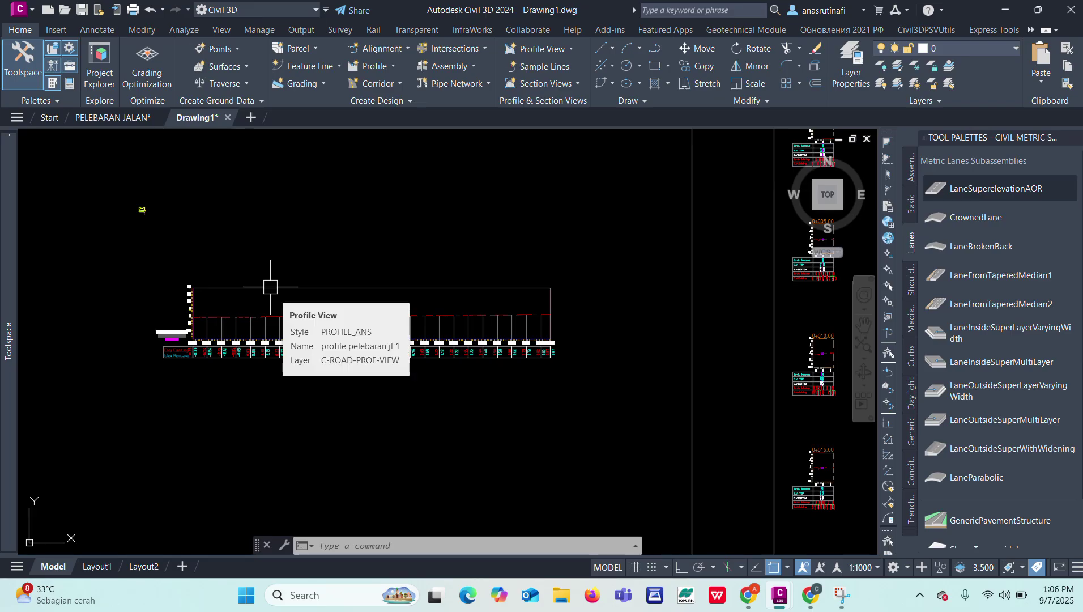